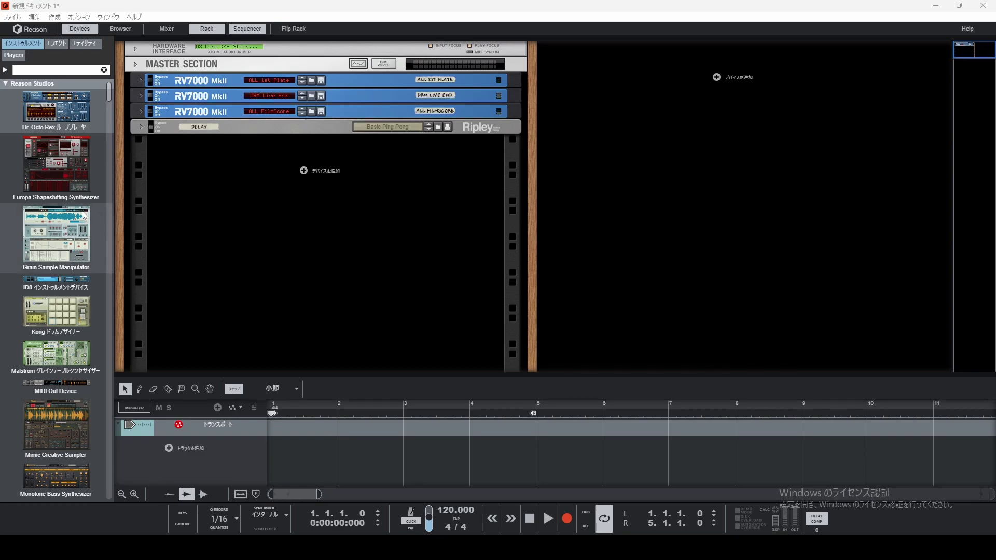
Step: Browse the Reason Studios instruments and effects available in the device palette
scroll(82, 213, down, 7)
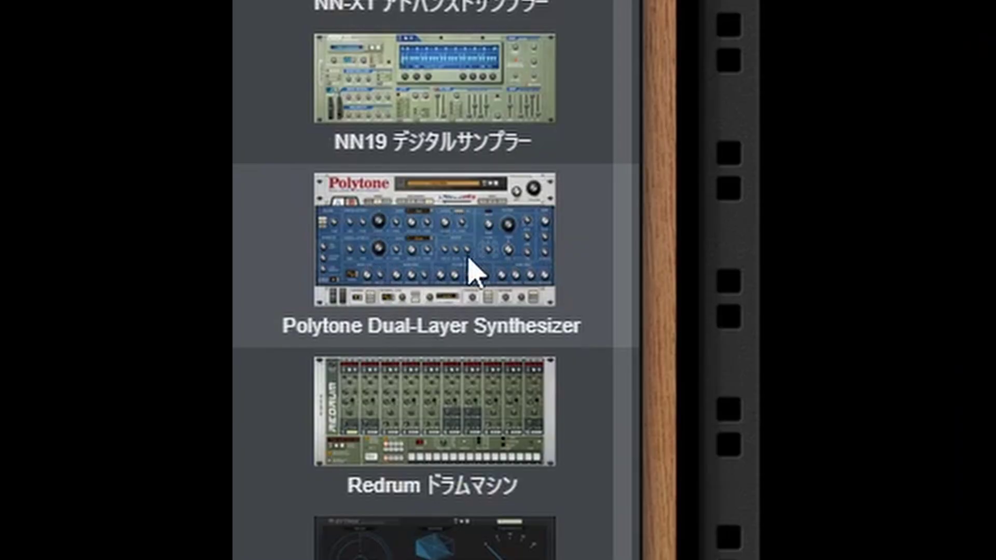
scroll(469, 270, down, 15)
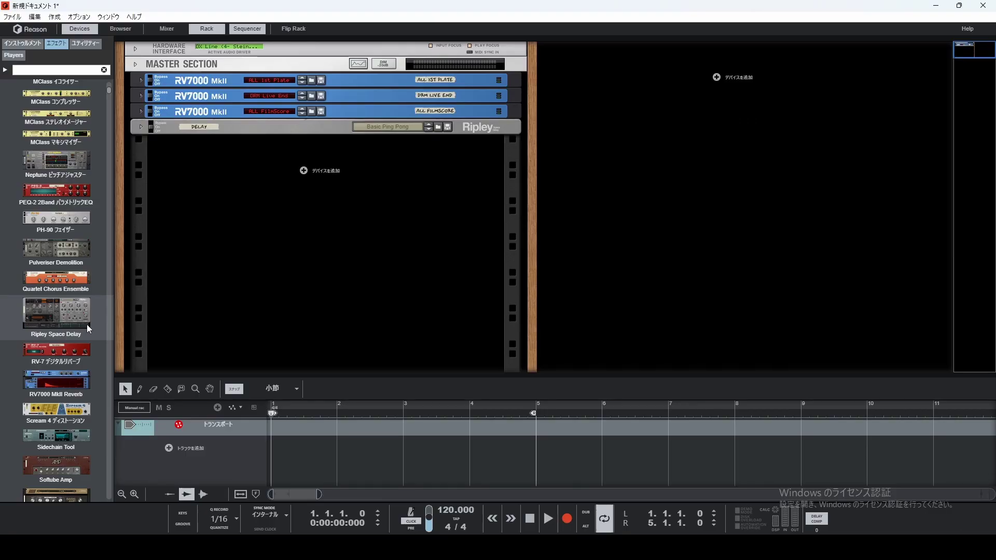
scroll(544, 301, up, 11)
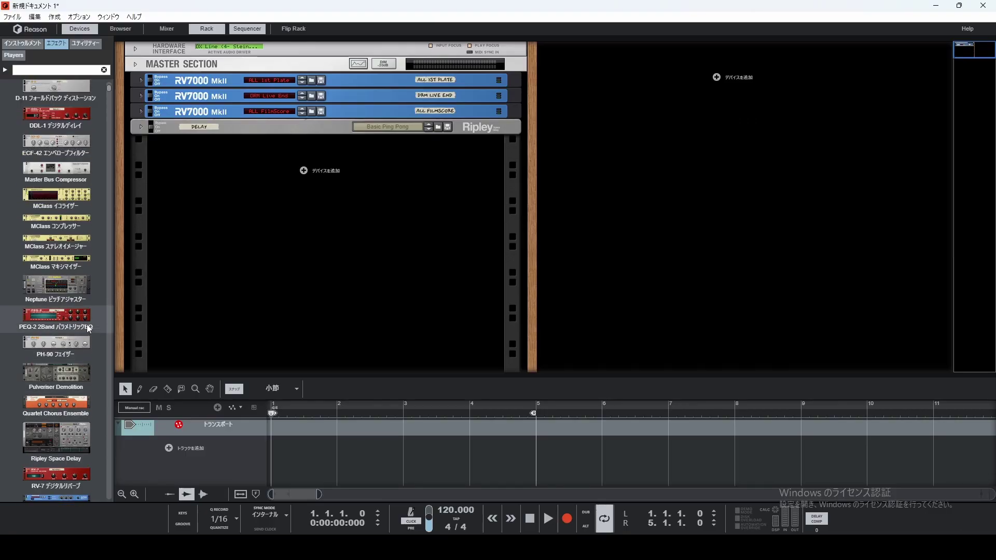
scroll(86, 320, down, 10)
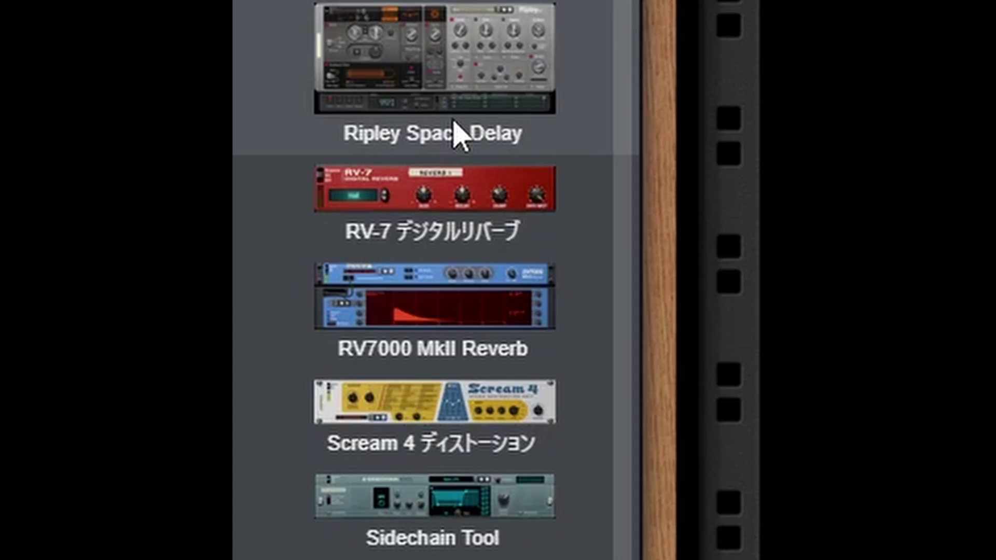
scroll(460, 130, down, 3)
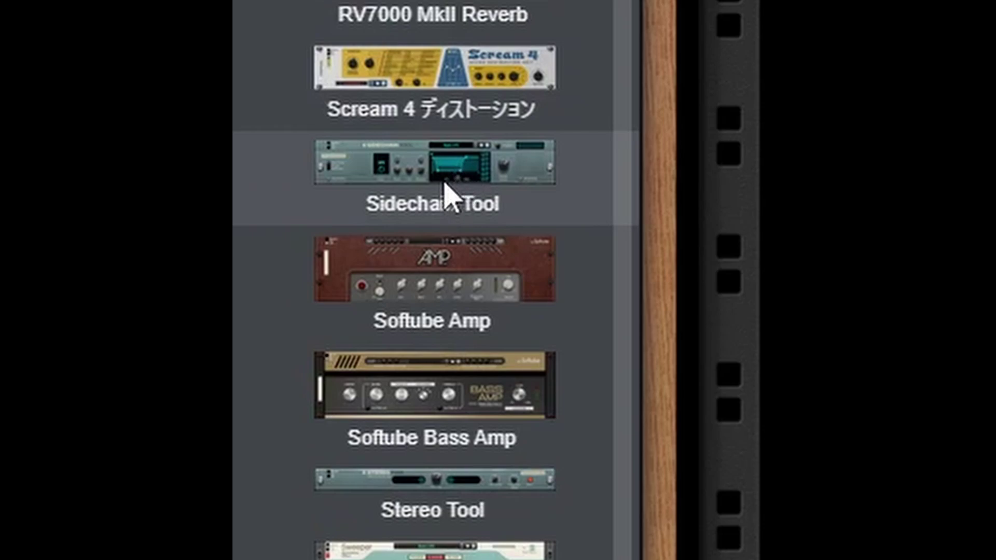
scroll(465, 187, down, 2)
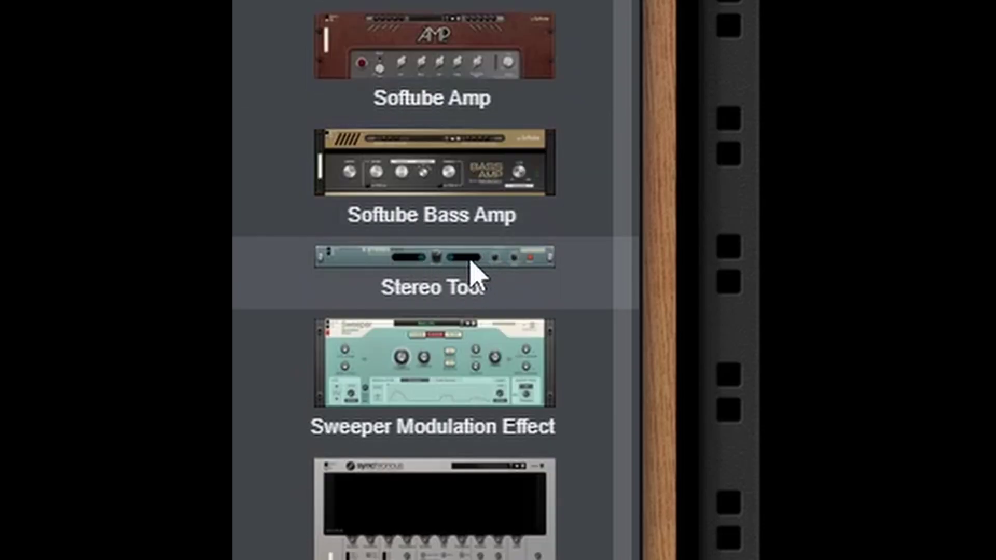
scroll(472, 272, up, 6)
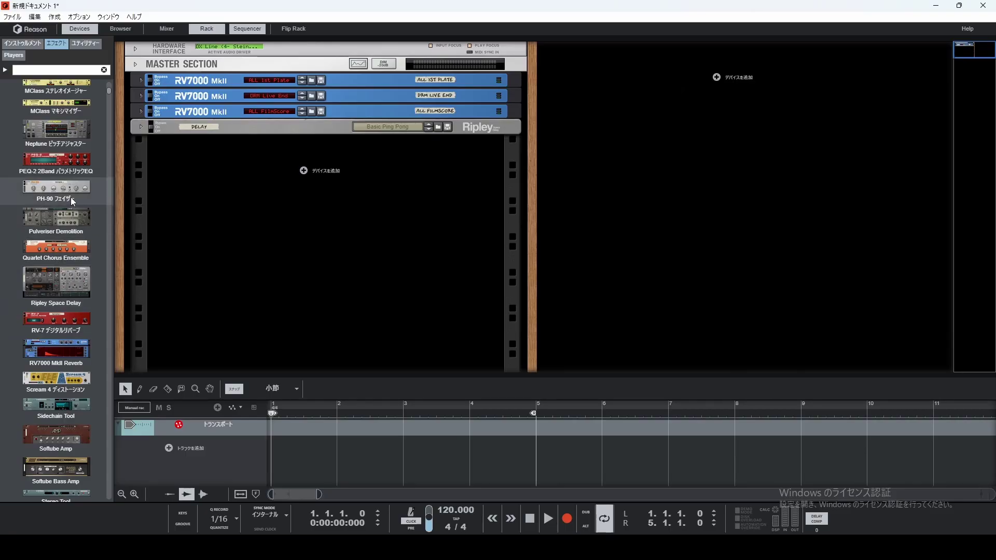
click(28, 45)
scroll(57, 182, down, 6)
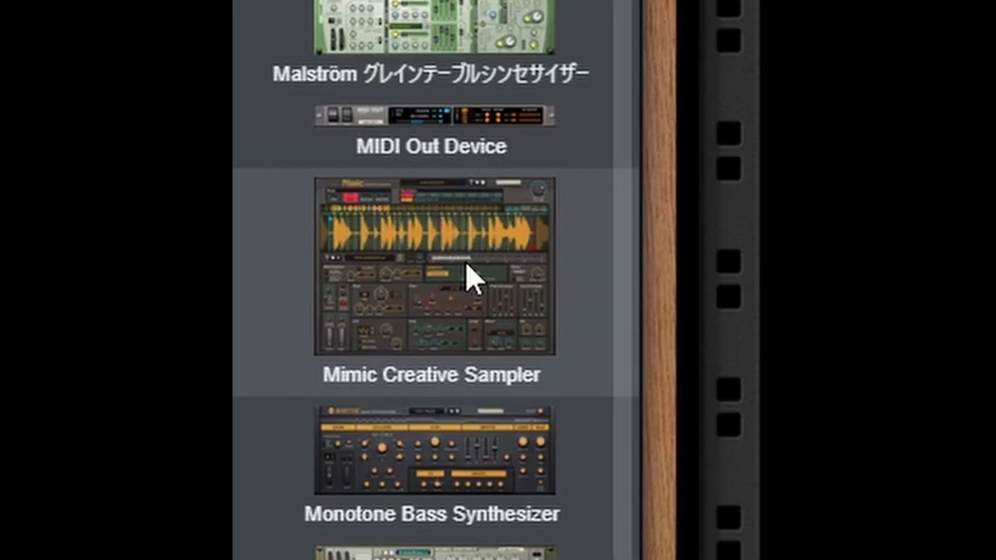
scroll(469, 280, down, 5)
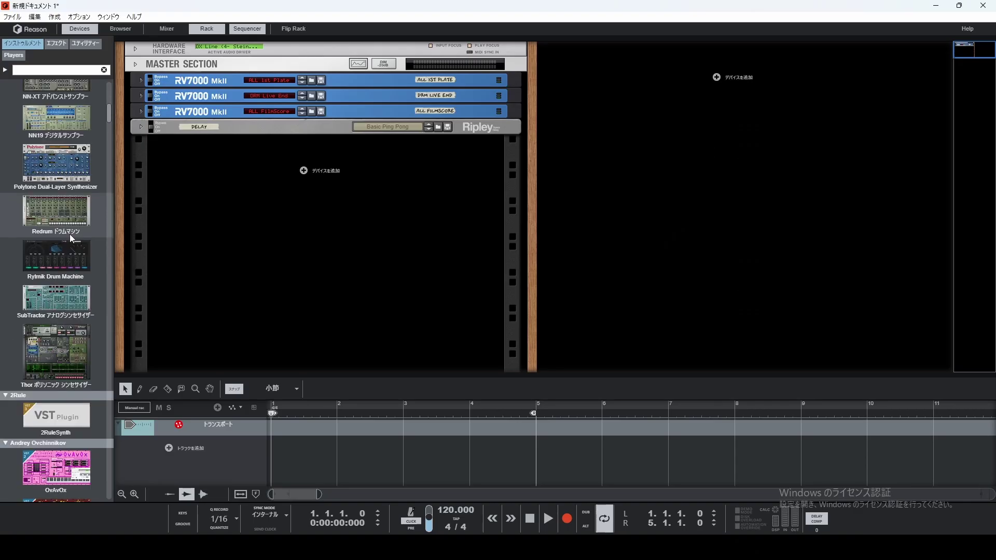
scroll(70, 234, up, 6)
Step: Try adding a MIDI Out Device to the rack, undo it, and look further through the instruments
mouse_move(78, 263)
mouse_down()
mouse_move(233, 208)
mouse_move(279, 208)
mouse_up()
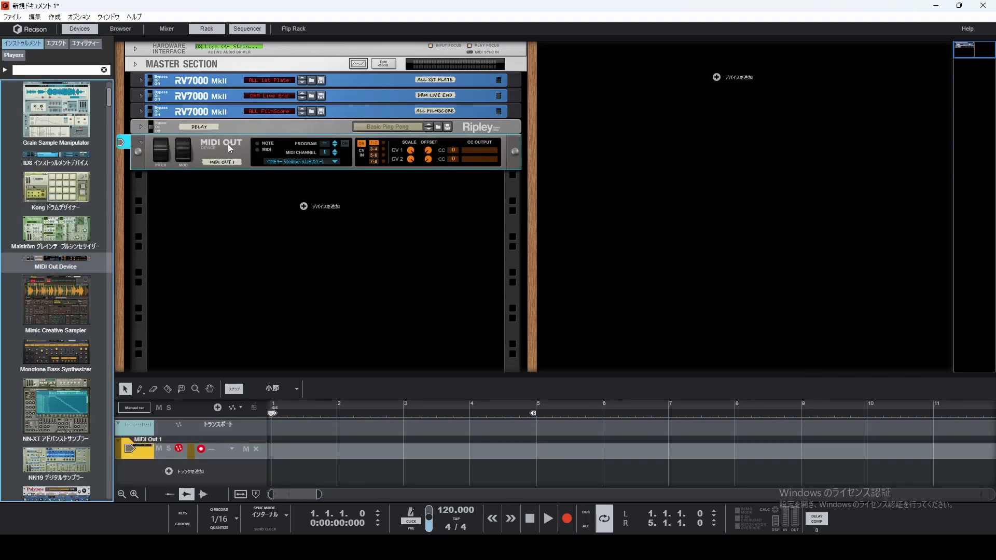
key(ctrl+z)
scroll(61, 220, down, 4)
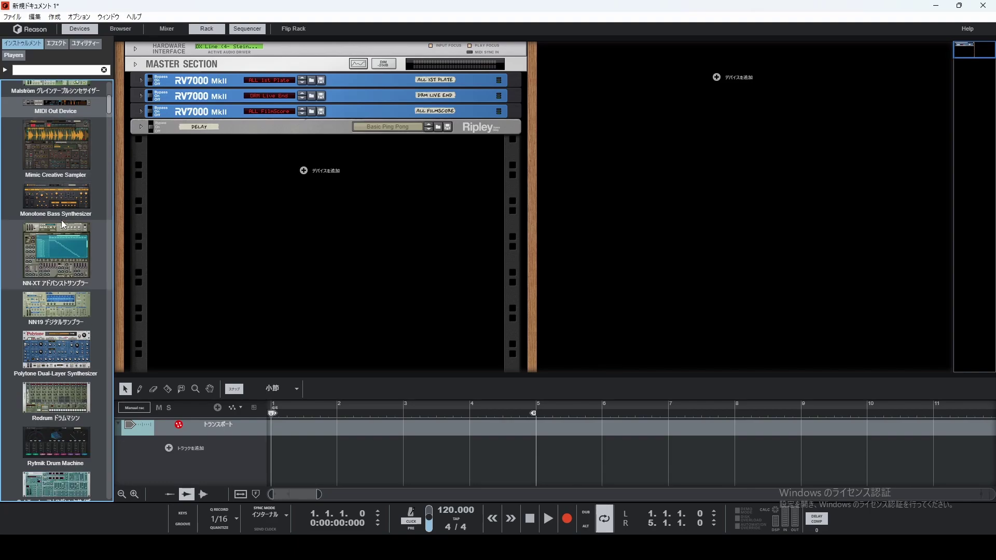
scroll(61, 220, down, 5)
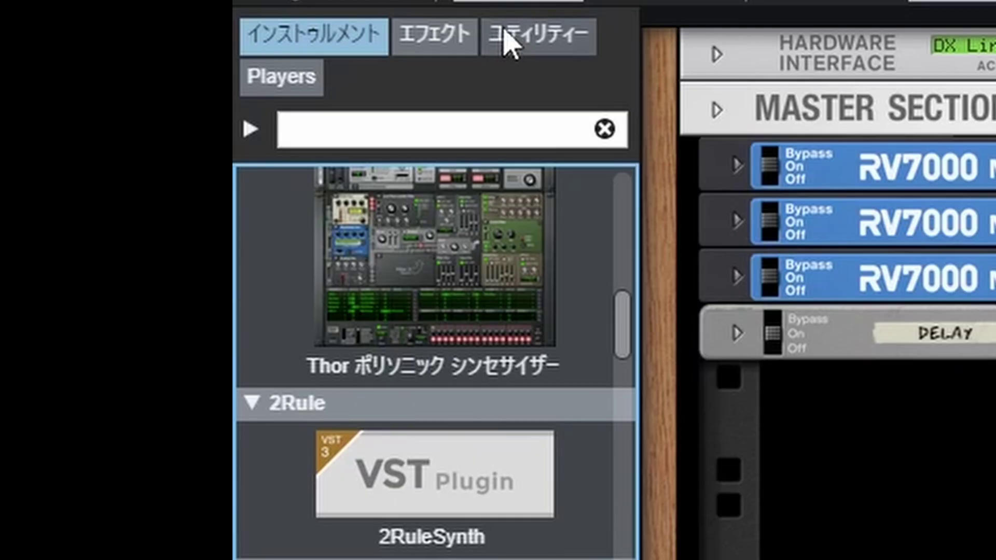
Step: Add the Beat Map player to the rack and move its map position to about 5.81°E, 5.73°N
click(508, 41)
click(304, 83)
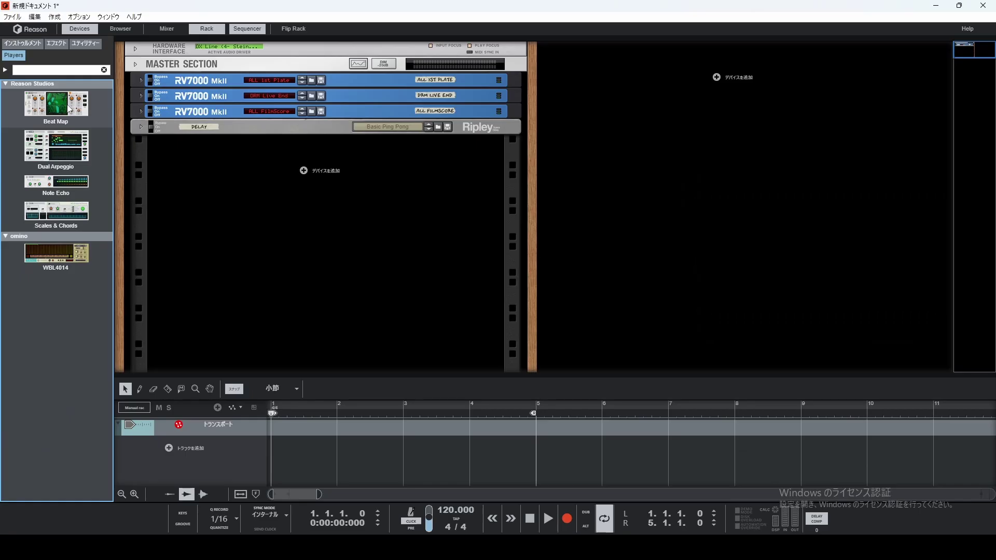
drag(435, 254, 288, 179)
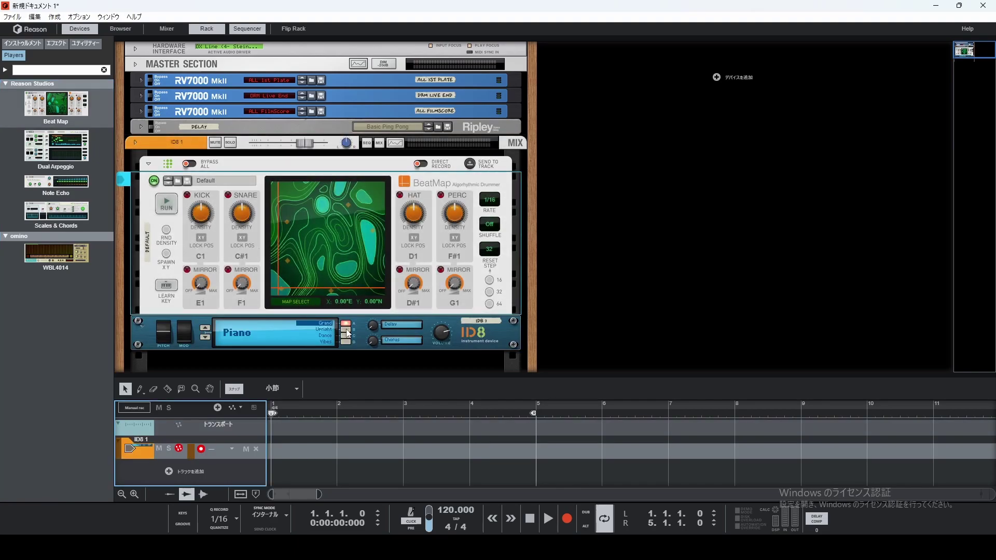
click(328, 239)
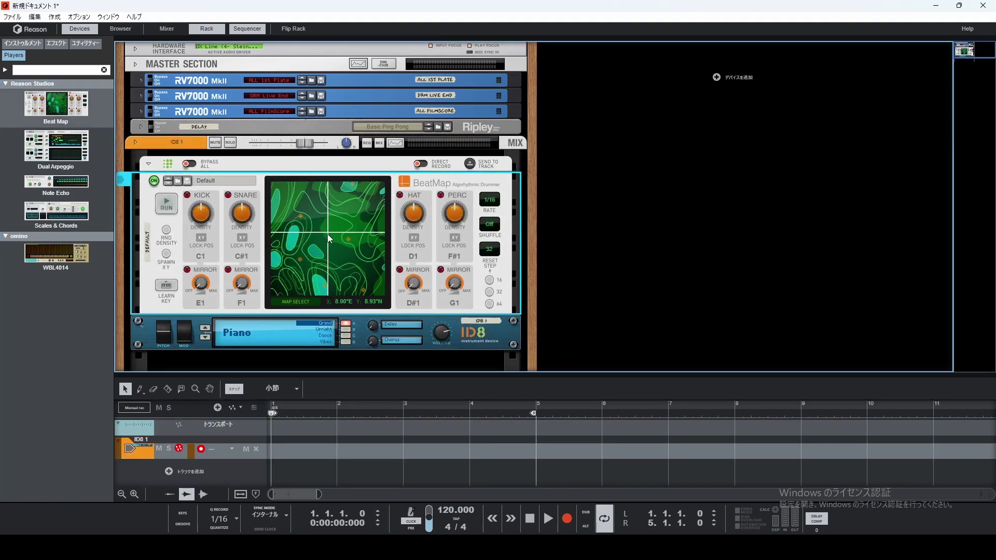
drag(329, 239, 314, 252)
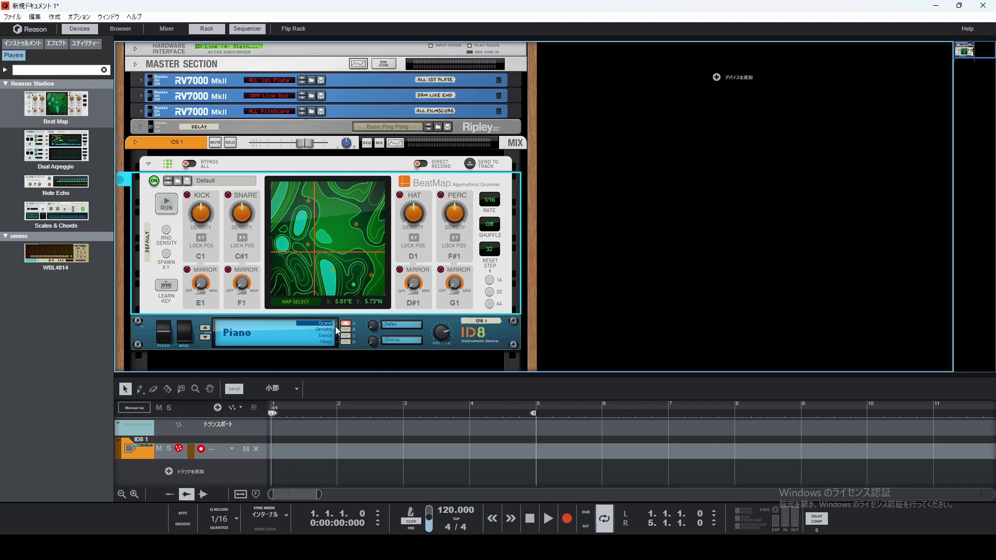
Step: Switch the ID8 instrument to the Drums category with the RnB-HipHop kit and start playback
click(206, 337)
click(206, 337)
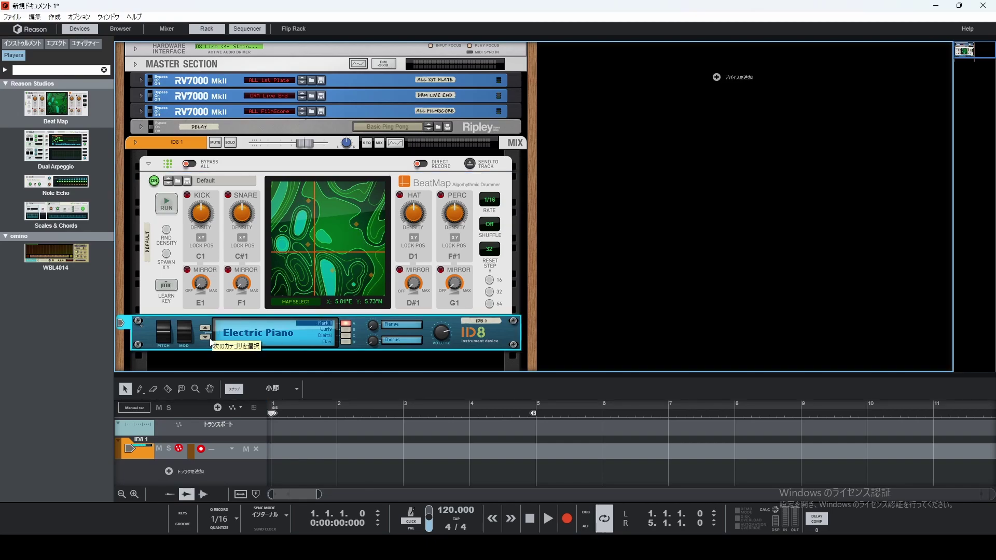
click(206, 338)
click(346, 335)
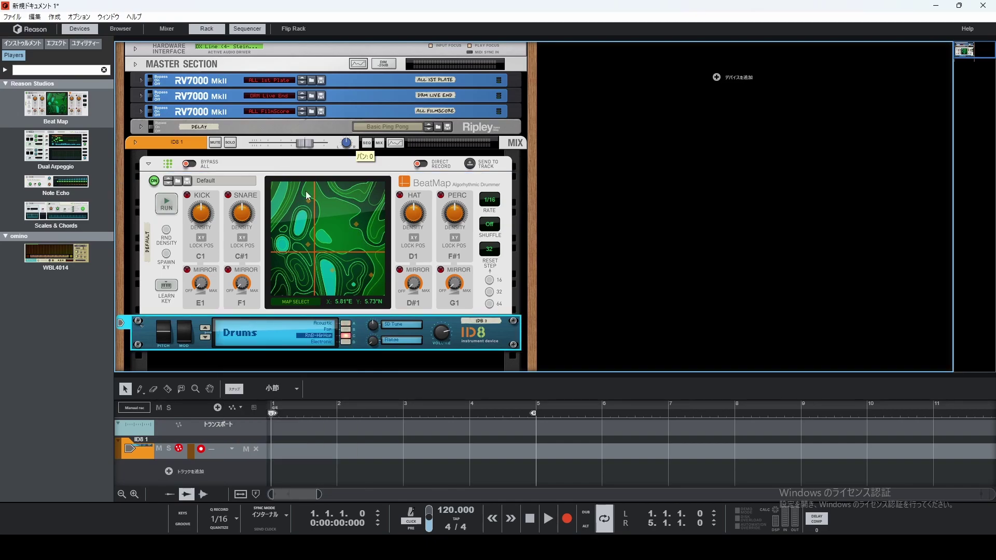
key(space)
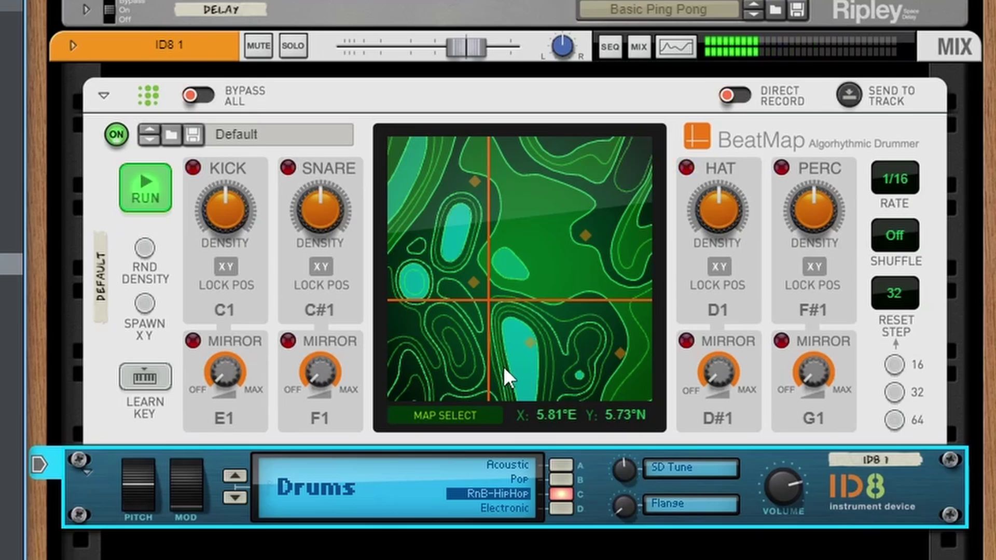
Step: Raise Beat Map's kick density slightly, lower its hat density, and move the map position to about 6.99°E, 8.26°N
mouse_move(251, 220)
mouse_down()
mouse_move(241, 201)
mouse_move(251, 250)
mouse_up()
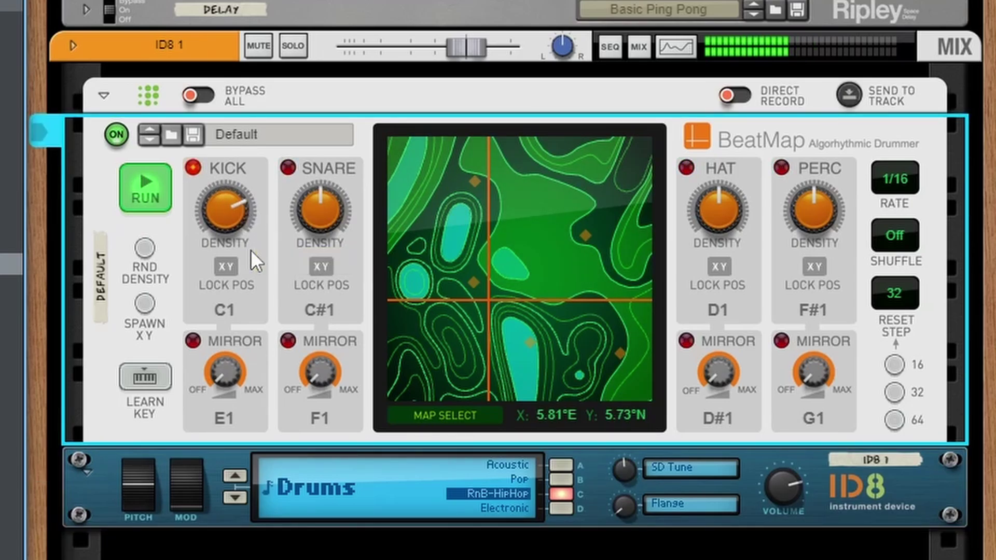
drag(687, 210, 712, 232)
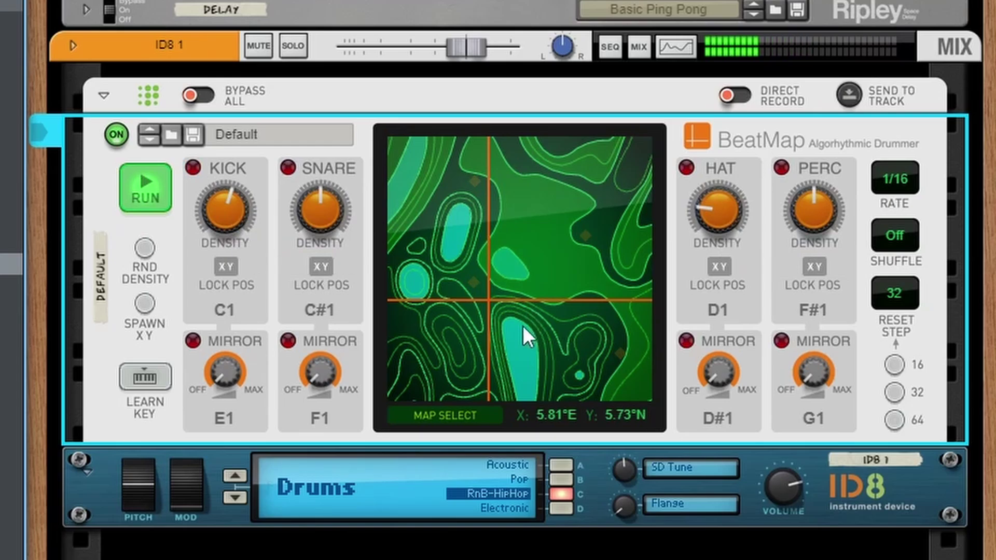
drag(515, 307, 563, 321)
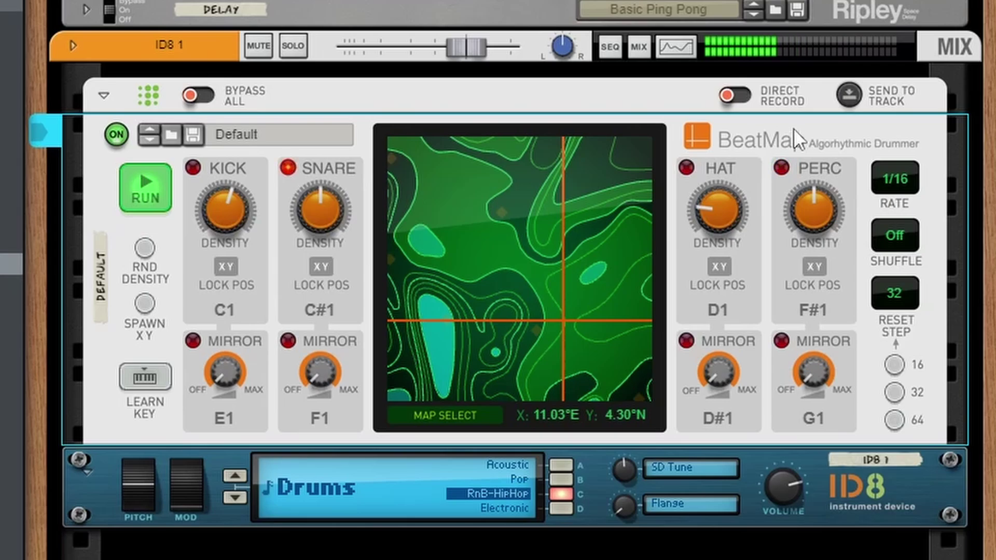
drag(469, 245, 525, 253)
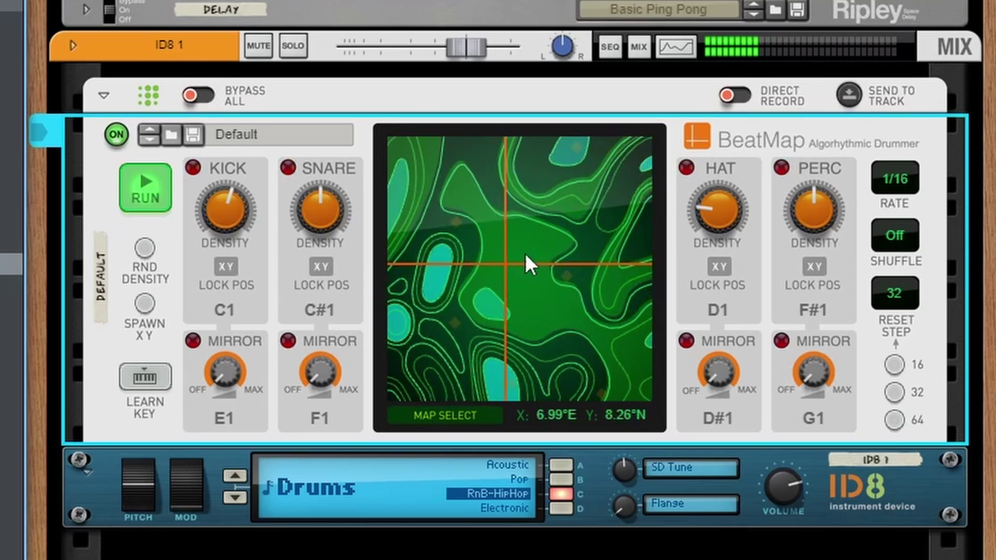
Step: Enable Direct Record on Beat Map and record its pattern onto the ID8 track while moving the map position to about 13.47°E, 6.99°N
click(734, 96)
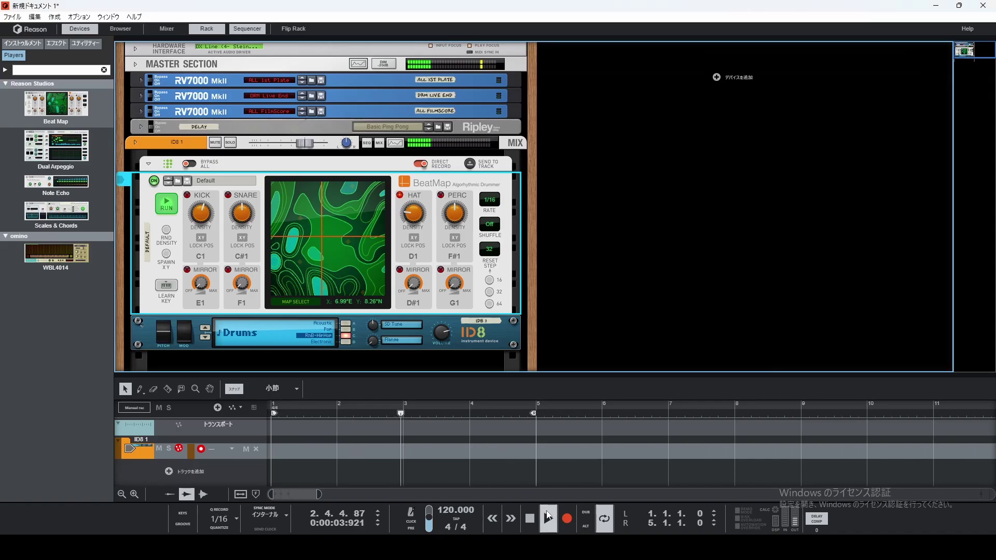
click(569, 517)
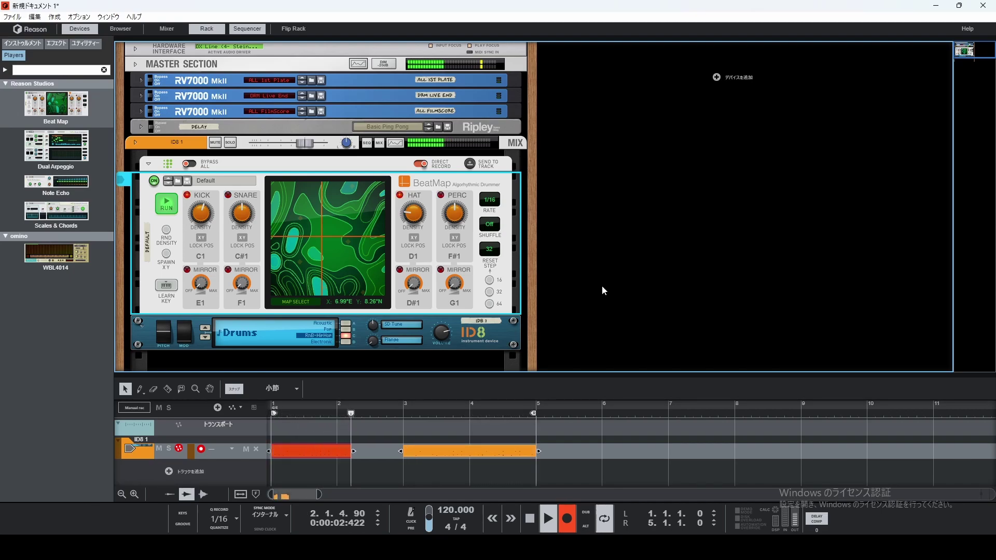
click(334, 229)
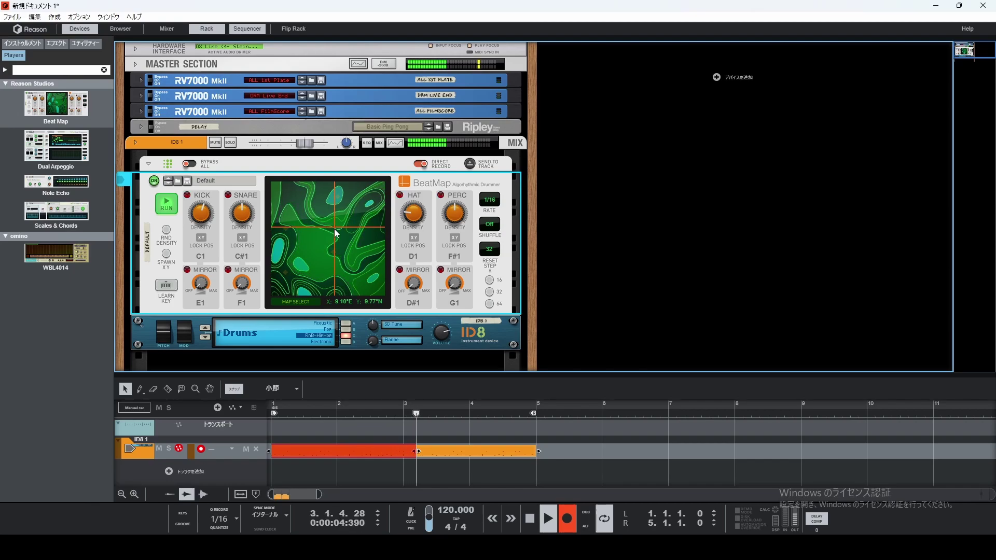
drag(334, 229, 333, 278)
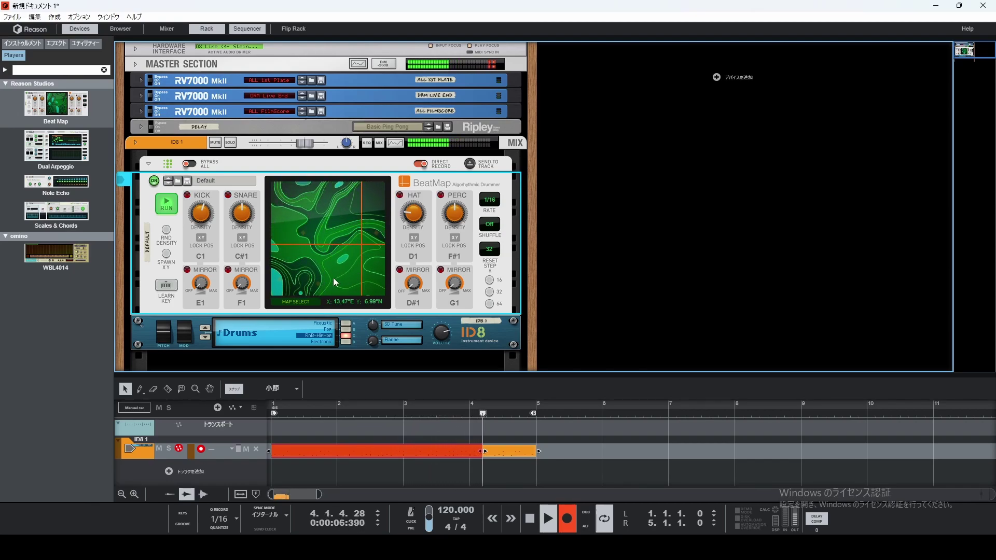
click(530, 519)
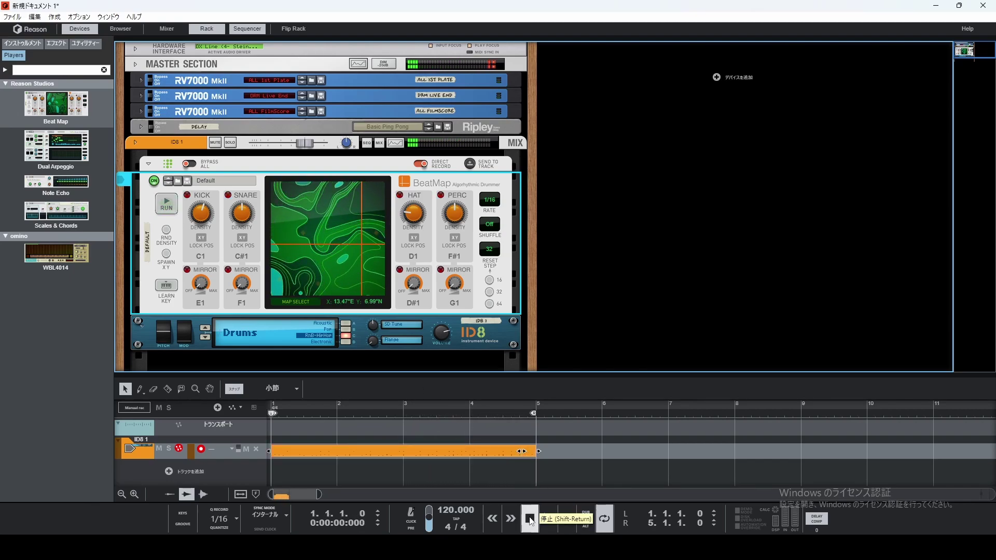
click(529, 518)
Step: Turn on Bypass All and turn off Direct Record for the player, then play back the recorded clip
click(190, 164)
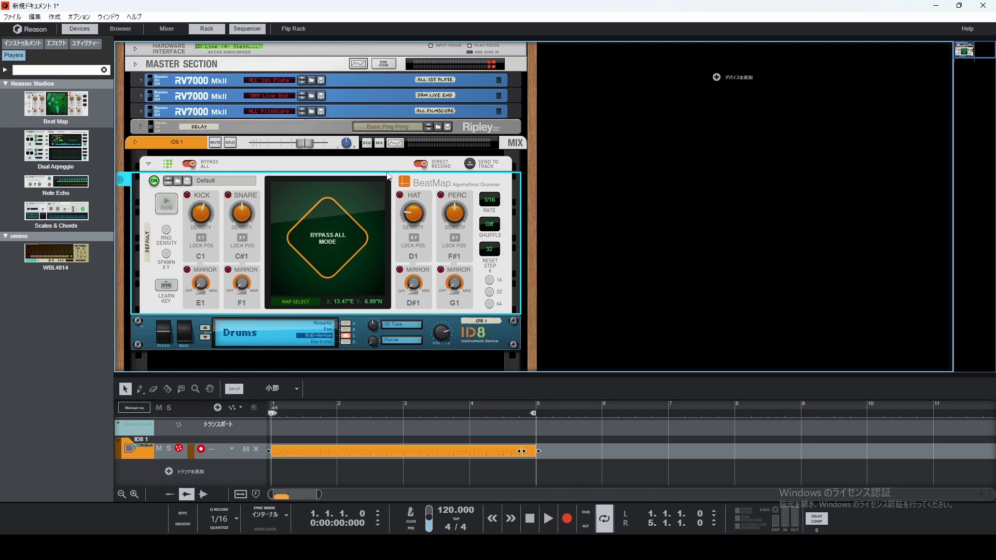
click(421, 164)
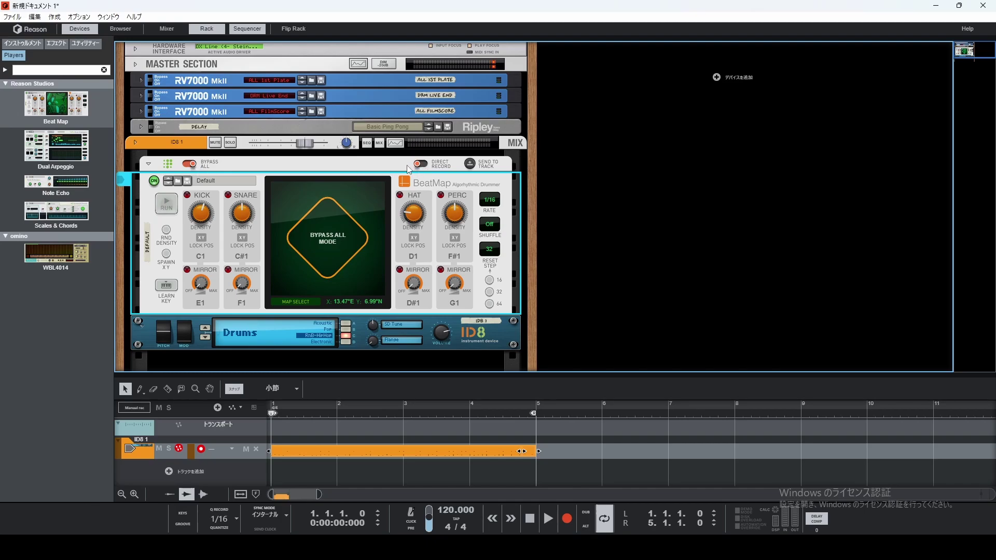
click(548, 519)
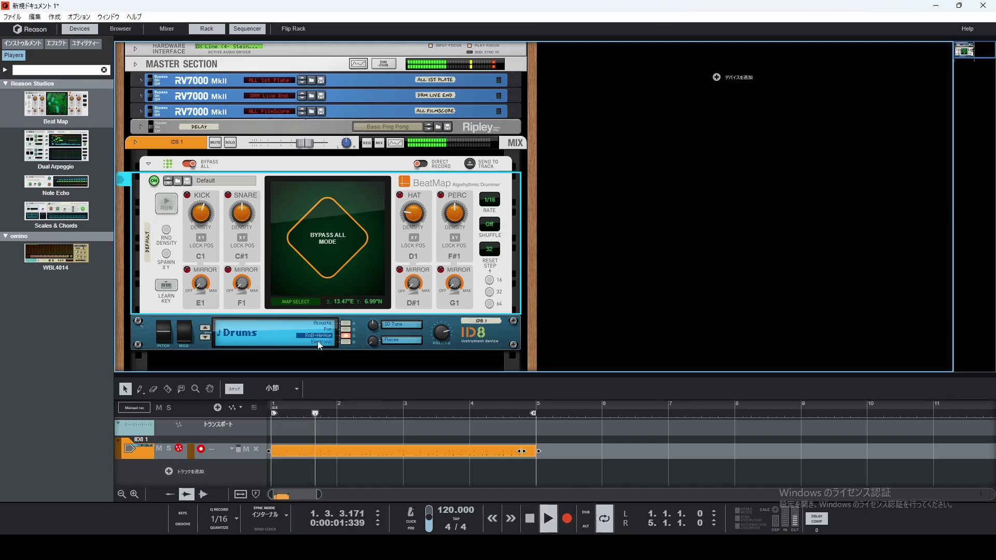
Step: Replace the ID8 instrument with the Kong drum designer on the same track
click(22, 43)
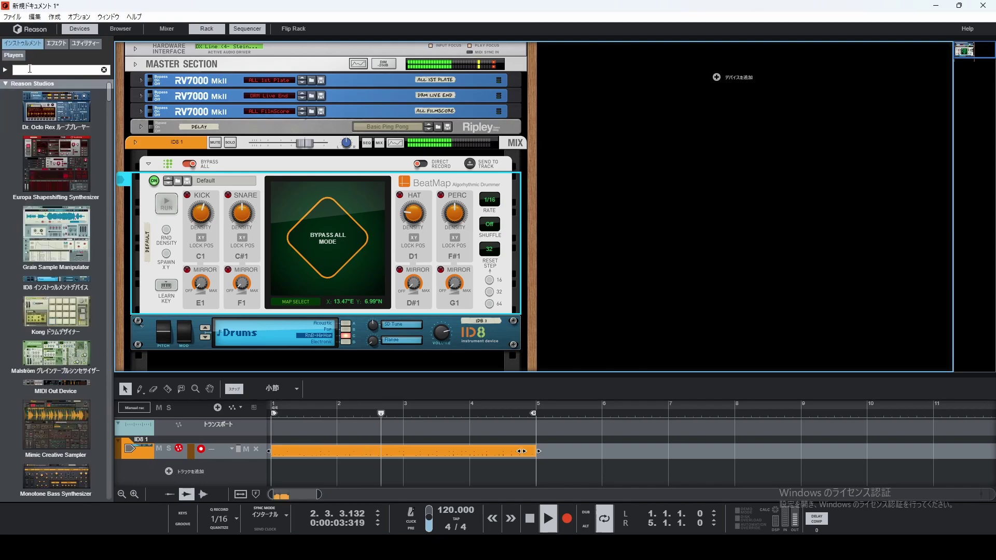
scroll(56, 263, down, 1)
drag(56, 263, 215, 329)
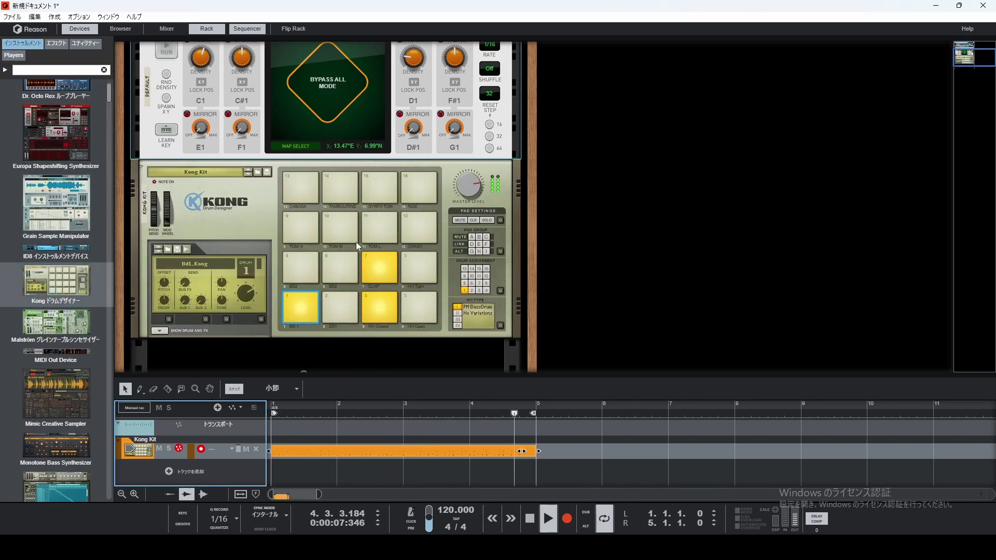
Step: Load the 69 -PB kit into Kong and set the song tempo to 86
click(251, 176)
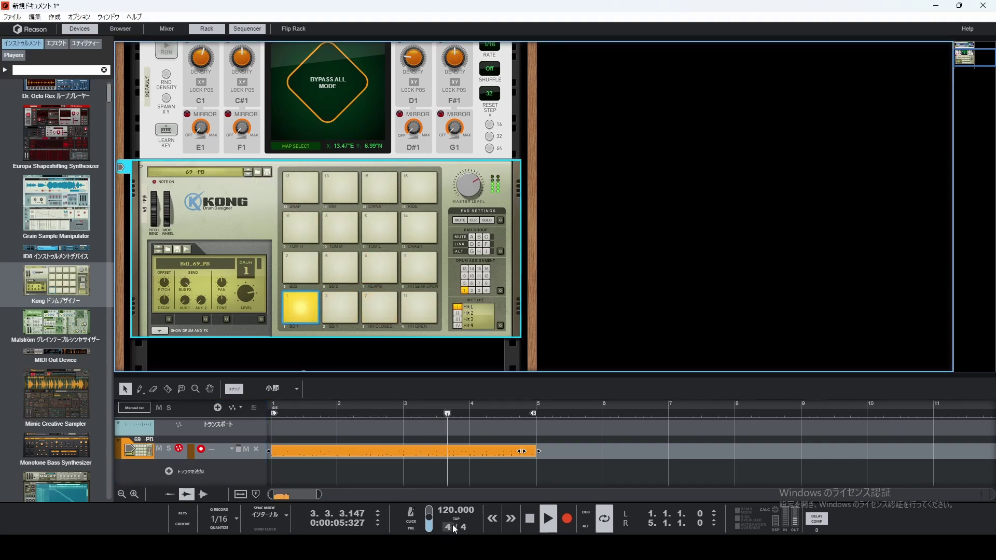
drag(447, 511, 449, 522)
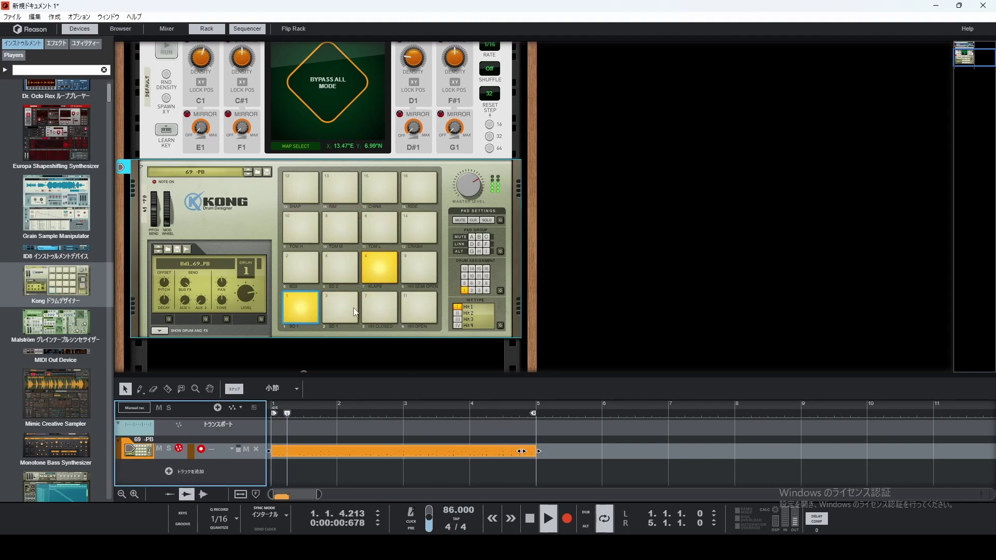
Step: Remove the track with the Beat Map player and the Kong drum designer from the song
scroll(354, 303, up, 3)
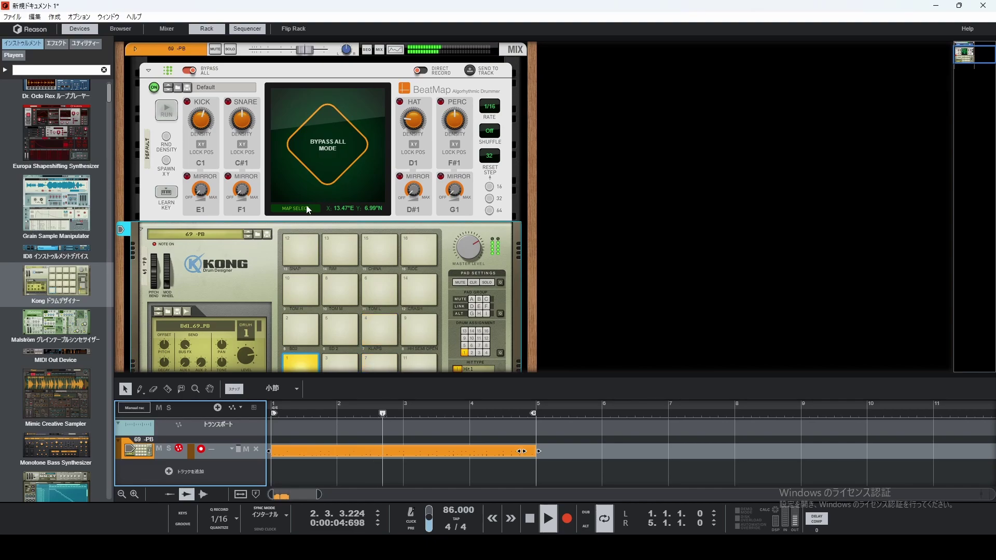
scroll(308, 209, down, 2)
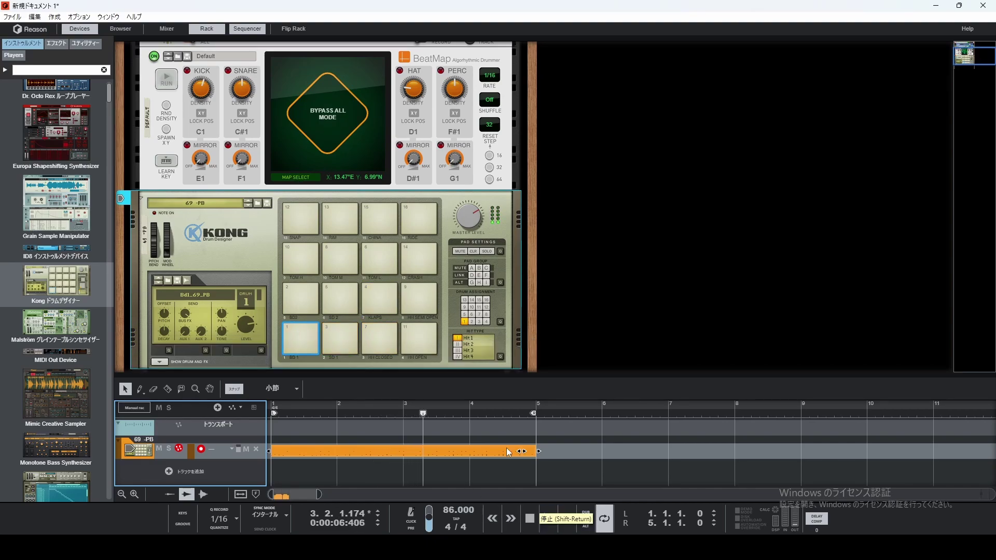
scroll(344, 216, up, 3)
click(191, 84)
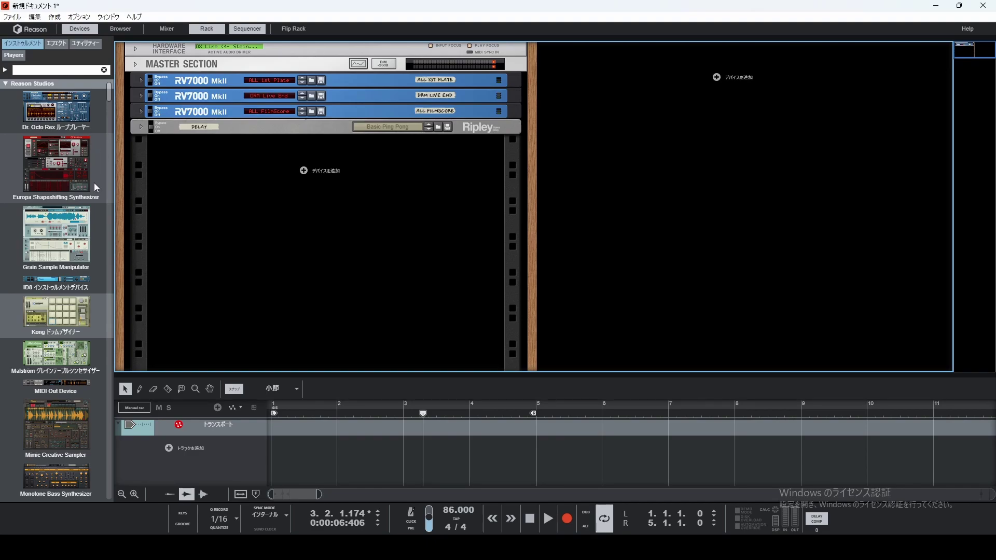
Step: Add the Polytone Dual-Layer Synthesizer to the empty rack below the master section
scroll(85, 195, down, 3)
scroll(83, 198, down, 5)
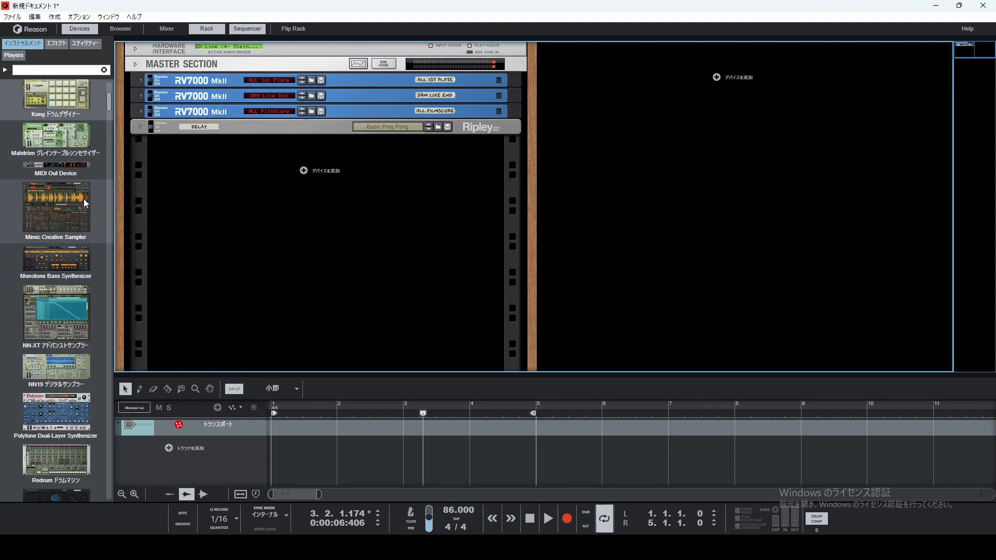
drag(57, 288, 347, 207)
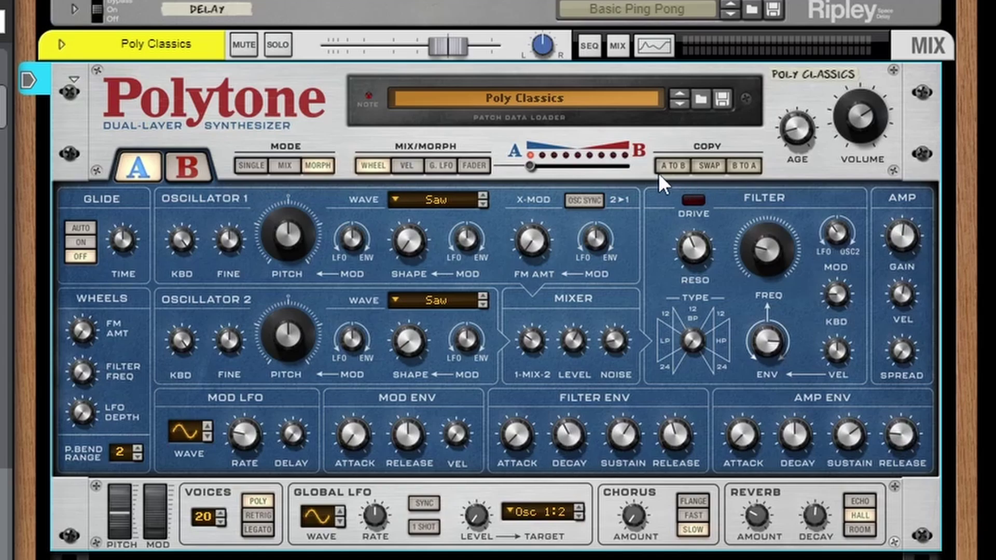
Step: Compare the settings of Polytone's layers A and B, and return to layer A with the layer balance fully on A
click(193, 167)
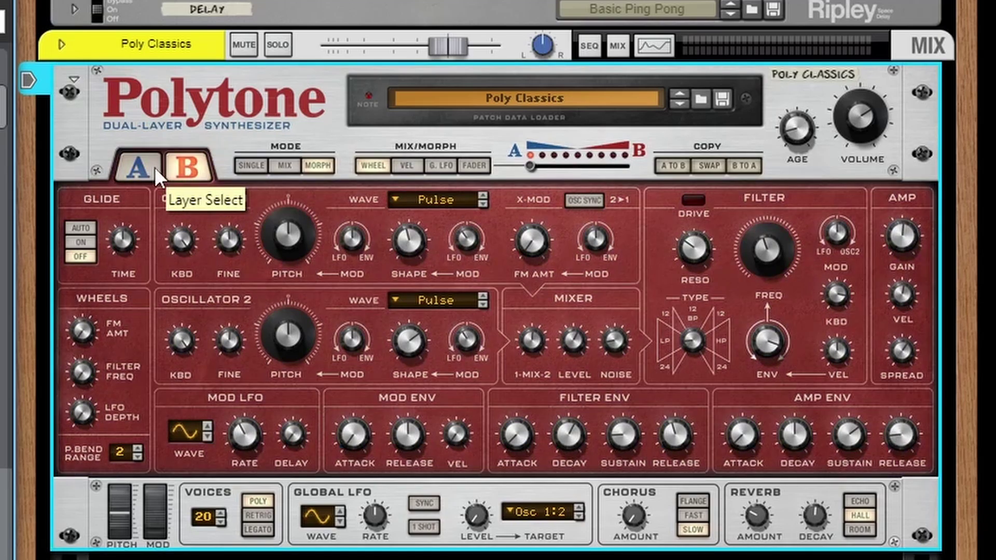
click(144, 167)
click(176, 166)
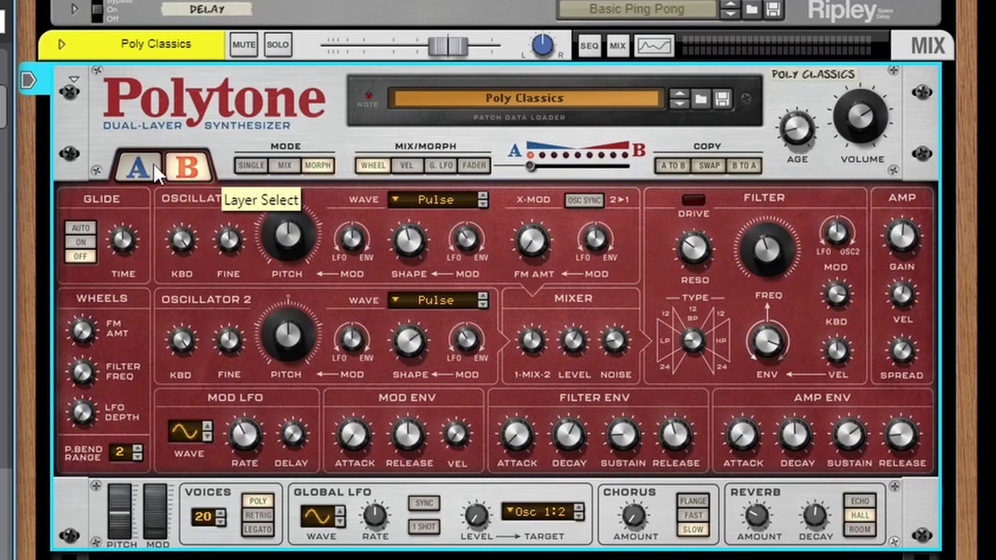
click(154, 164)
drag(531, 171, 509, 173)
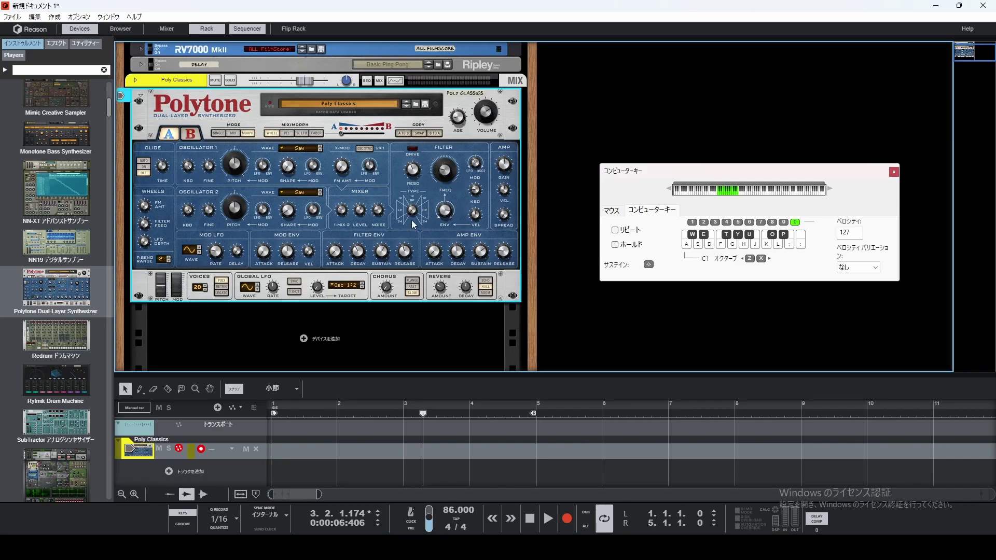
Step: Play C, D, D# and G notes with the computer keys to audition Polytone's Poly Classics patch
scroll(361, 195, up, 1)
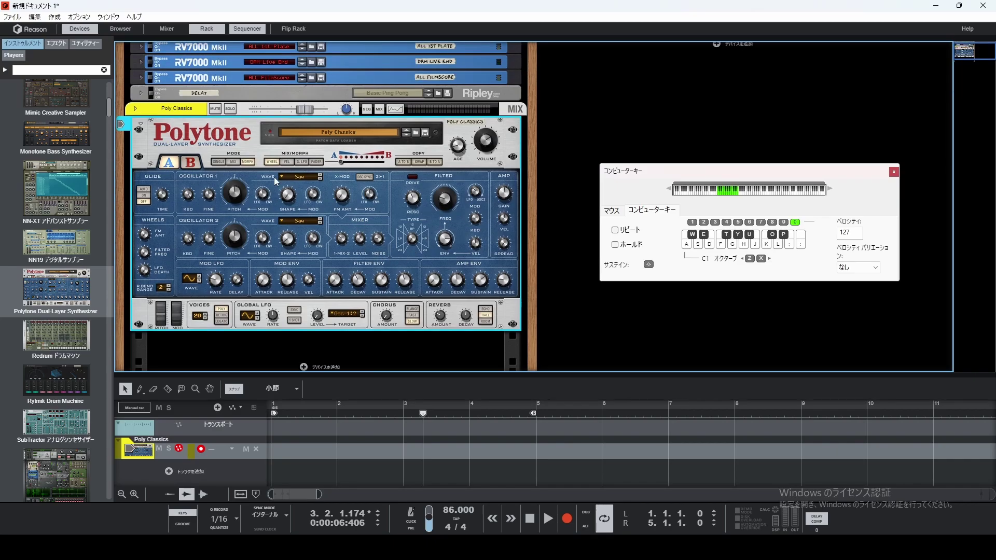
key(a)
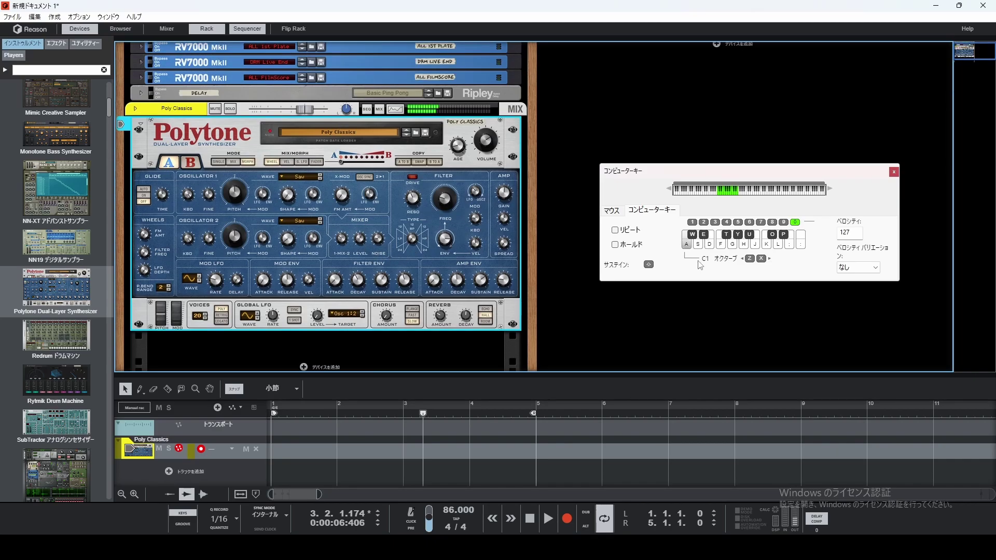
key(g)
key(s)
key(e)
key(g)
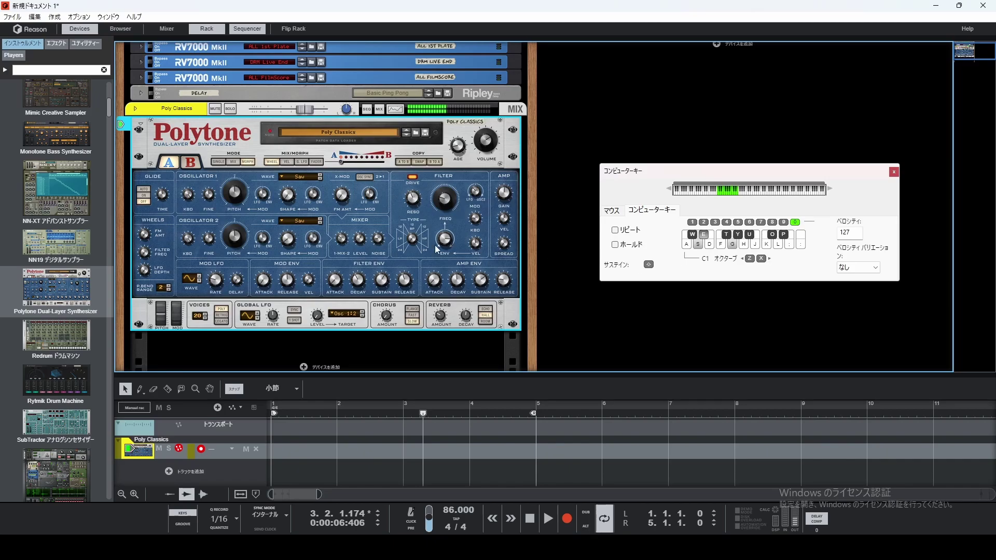
key(a)
key(s)
scroll(56, 275, down, 3)
scroll(307, 213, up, 1)
key(g)
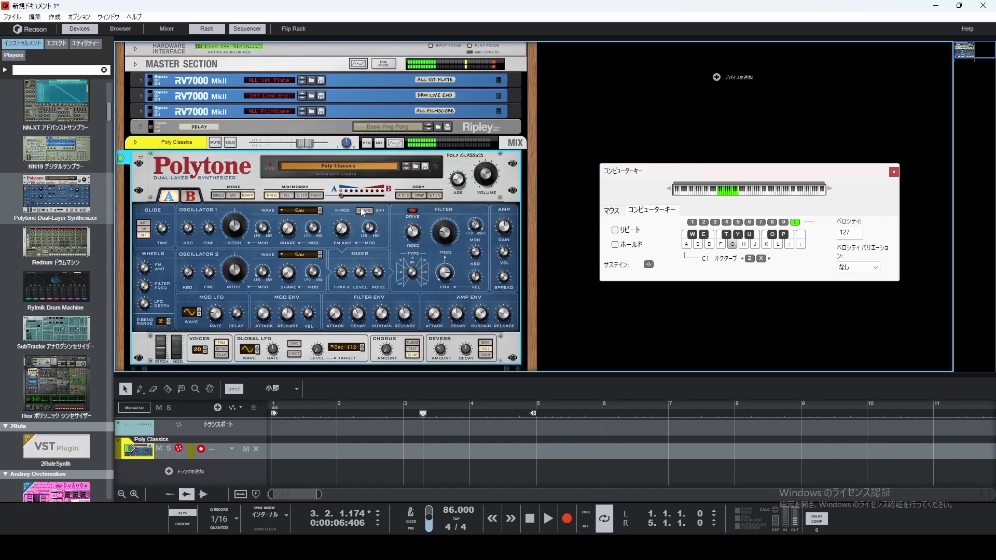
key(a)
key(s)
key(e)
key(g)
key(a)
key(s)
key(e)
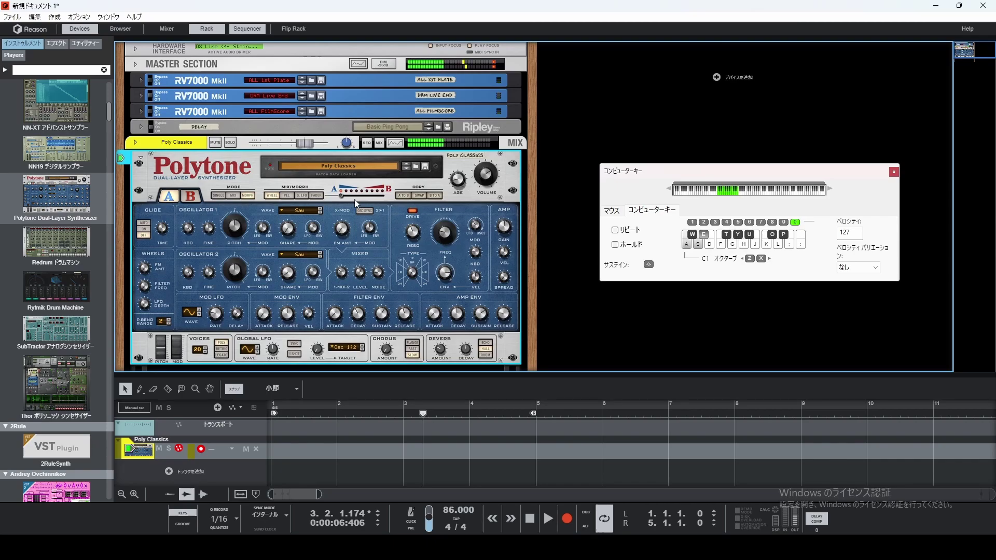
Step: Play the same notes with layer B's controls shown, and return to layer A
click(198, 200)
key(a)
key(s)
key(e)
key(g)
click(174, 198)
key(a)
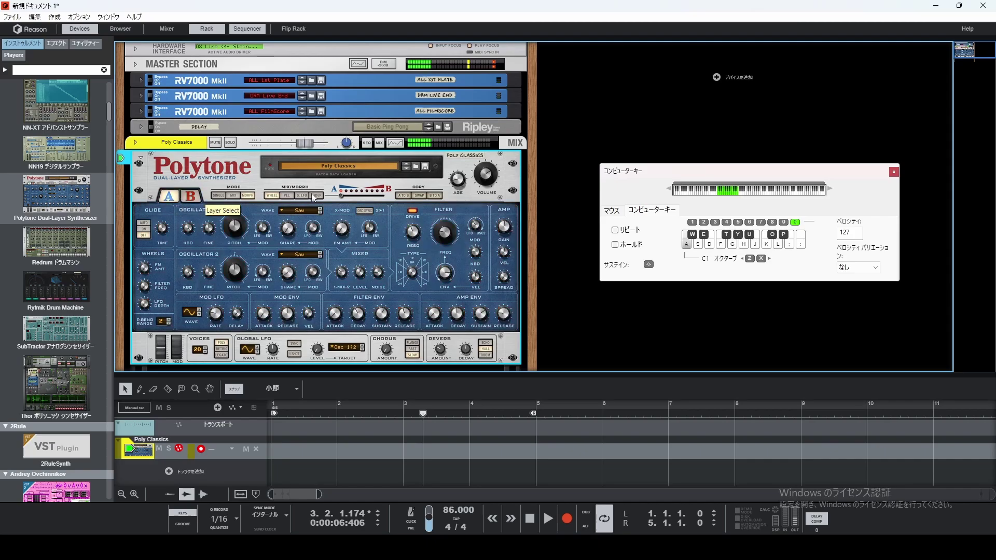
Step: Set Polytone's layer mode to Mix and play notes while moving the balance slider between layers A and B
drag(344, 198, 349, 198)
drag(362, 199, 256, 198)
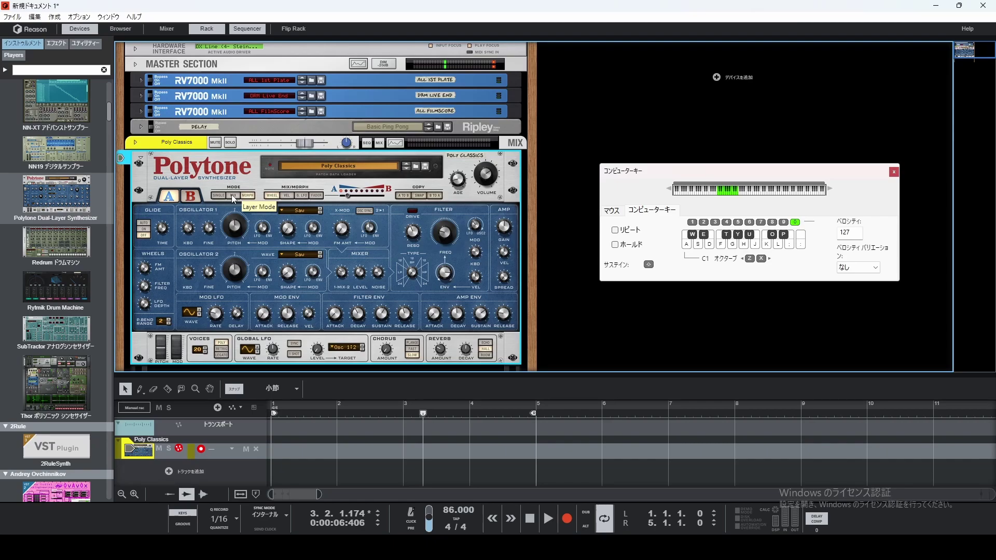
click(236, 197)
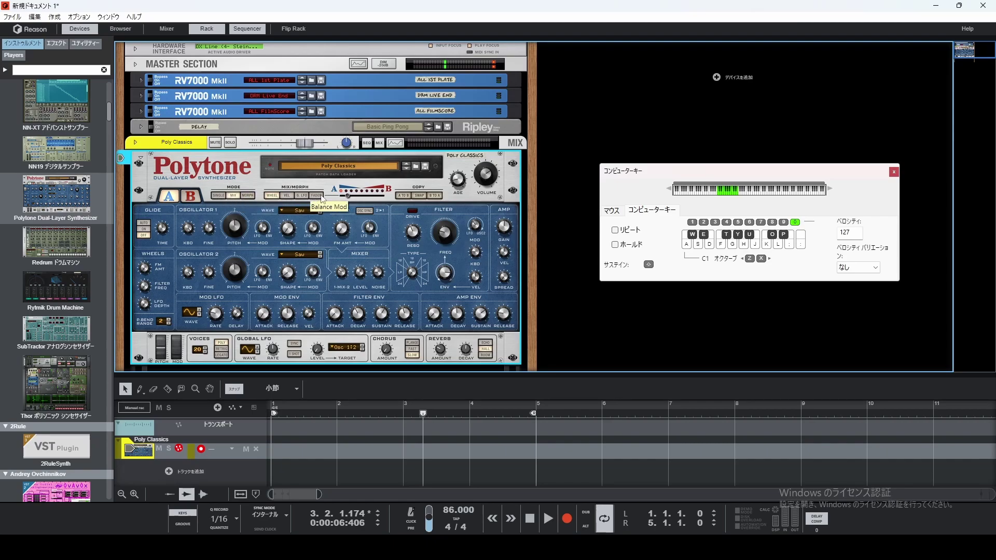
key(a)
drag(345, 197, 304, 200)
key(s)
key(e)
key(g)
key(a)
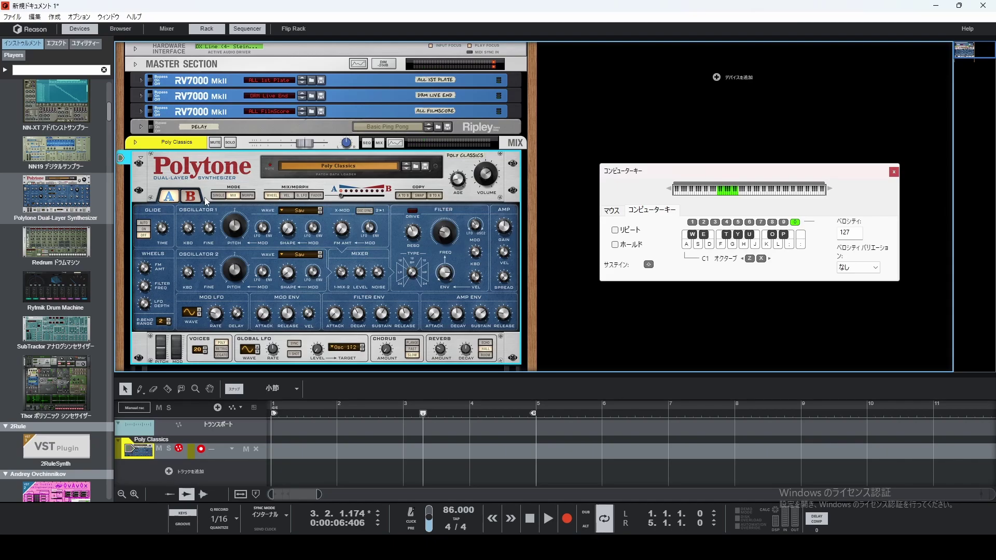
Step: Alternate between the layer B and layer A controls in Mix mode, ending on layer A
click(190, 196)
click(173, 197)
click(190, 197)
click(169, 197)
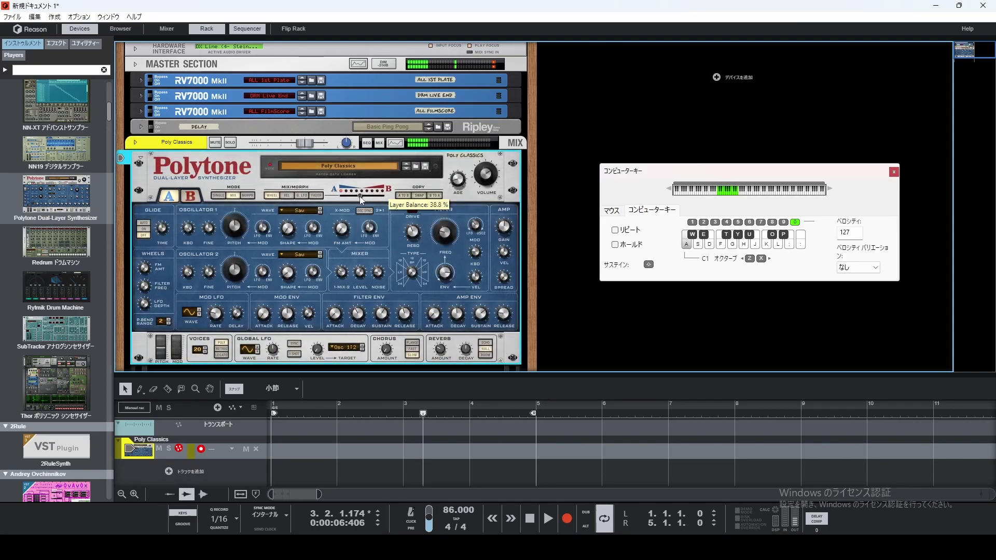
Step: Set Polytone's Age to about 1972.8 and play notes to hear the vintage character
drag(459, 185, 461, 170)
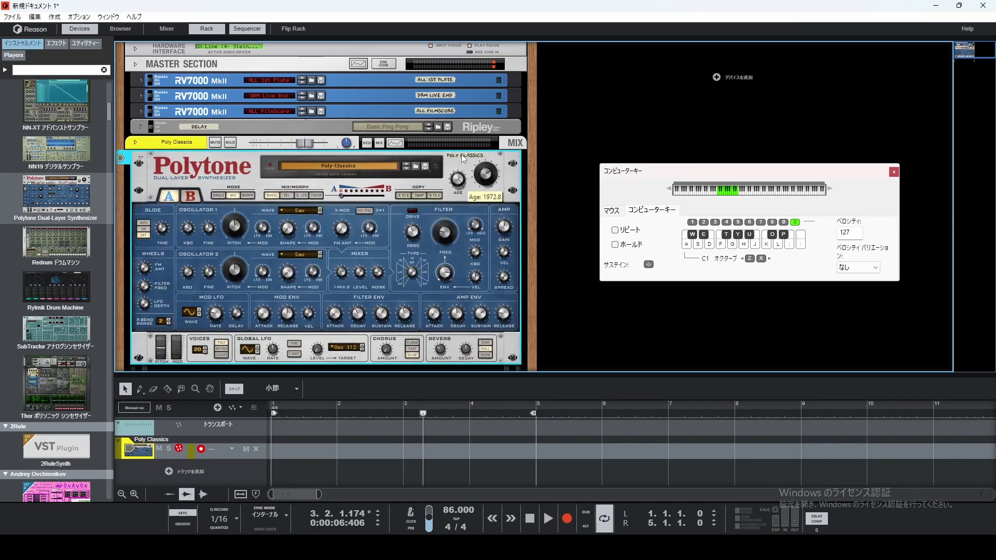
key(a)
key(s)
key(e)
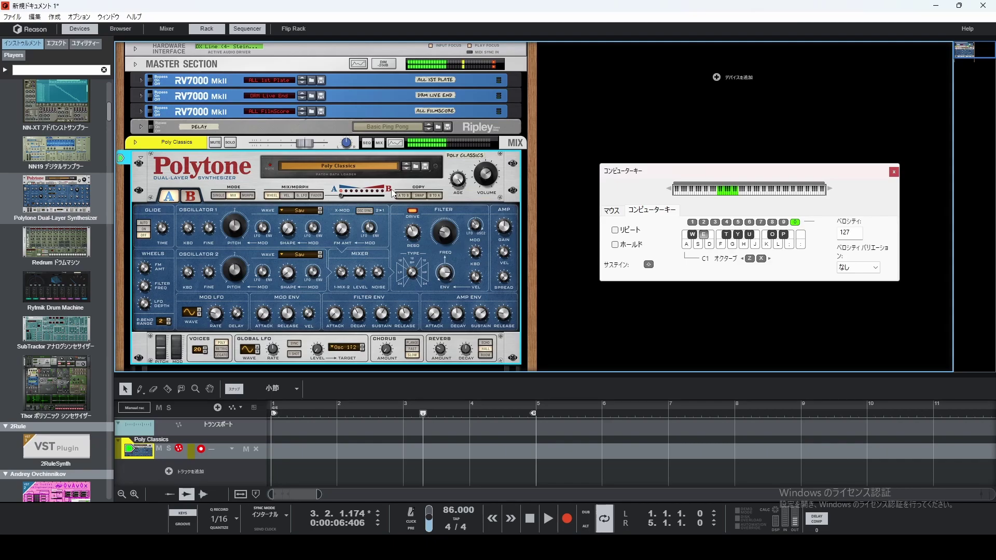
key(g)
Step: Set Polytone's Age to about 2018.9 and play the C, D, D# and G notes to hear the modern character
drag(481, 173, 457, 203)
key(a)
key(s)
key(e)
key(g)
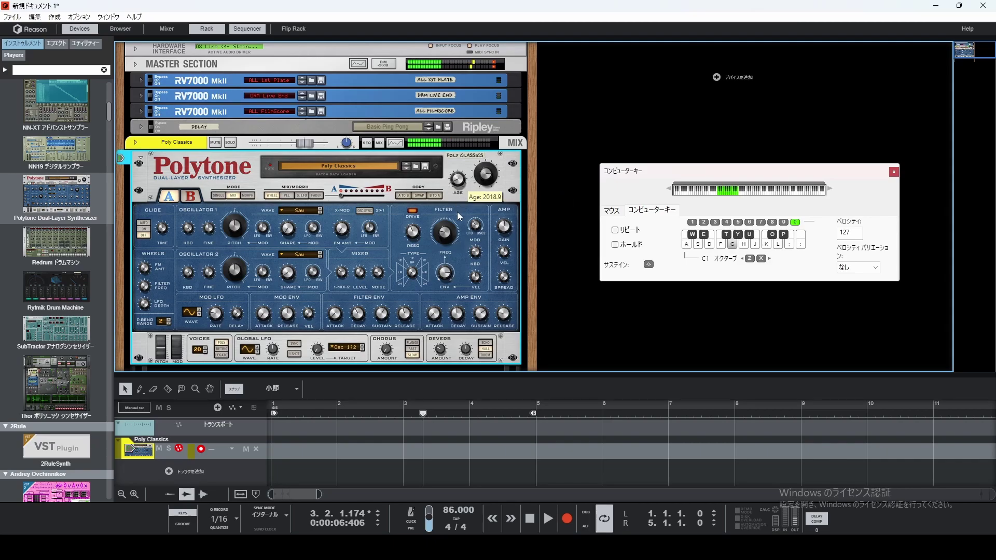
key(s)
key(e)
key(g)
key(s)
key(a)
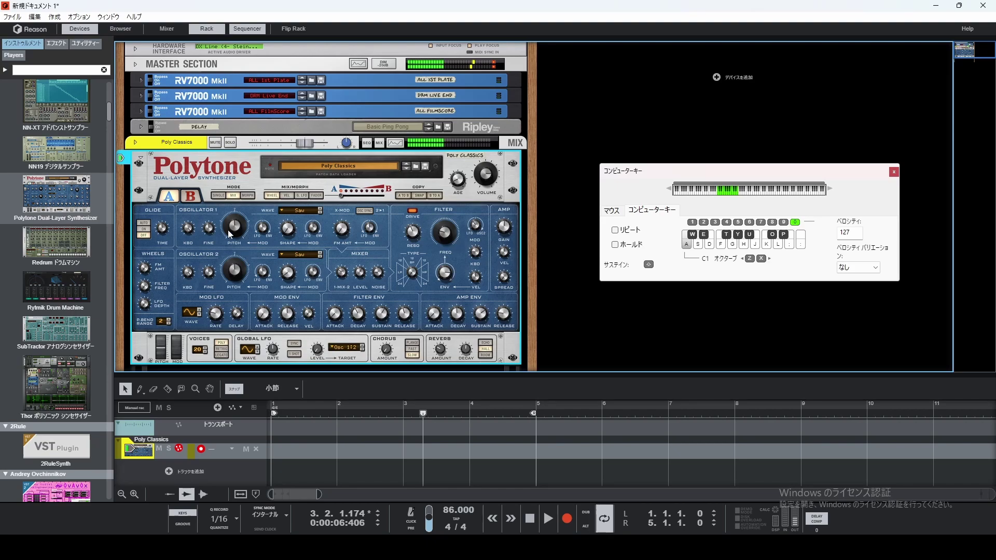
Step: Raise layer A's Oscillator 1 pitch and play notes while moving the layer balance to 100% and back to 0%
drag(229, 230, 230, 225)
key(g)
drag(341, 197, 409, 197)
key(s)
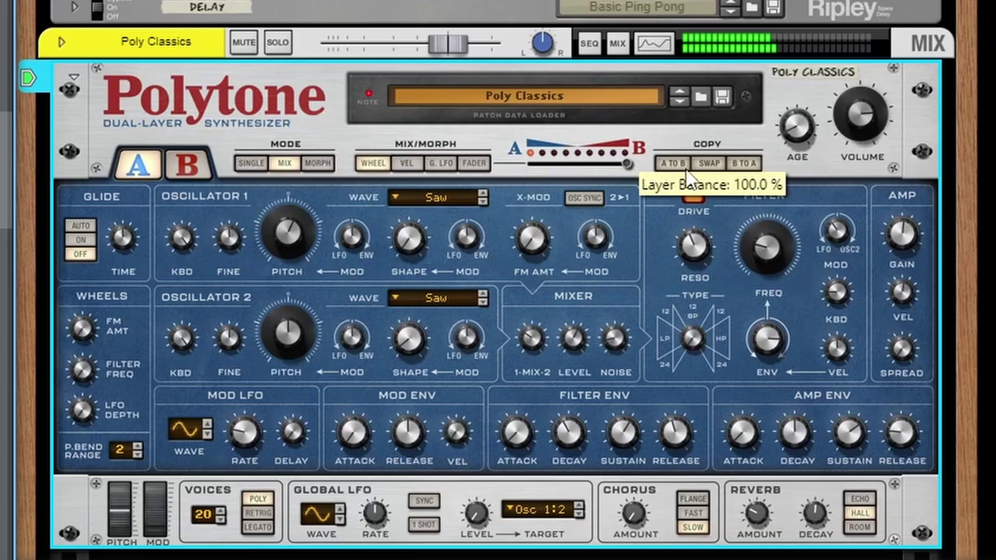
drag(689, 179, 306, 133)
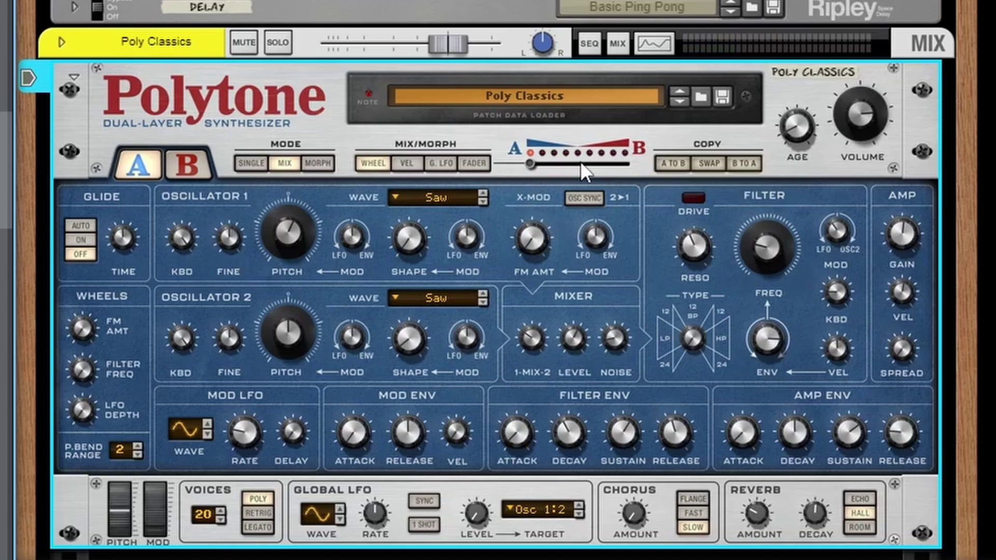
Step: Set the Mix/Morph source to Fader and move the layer balance about 70% of the way toward layer B
click(446, 167)
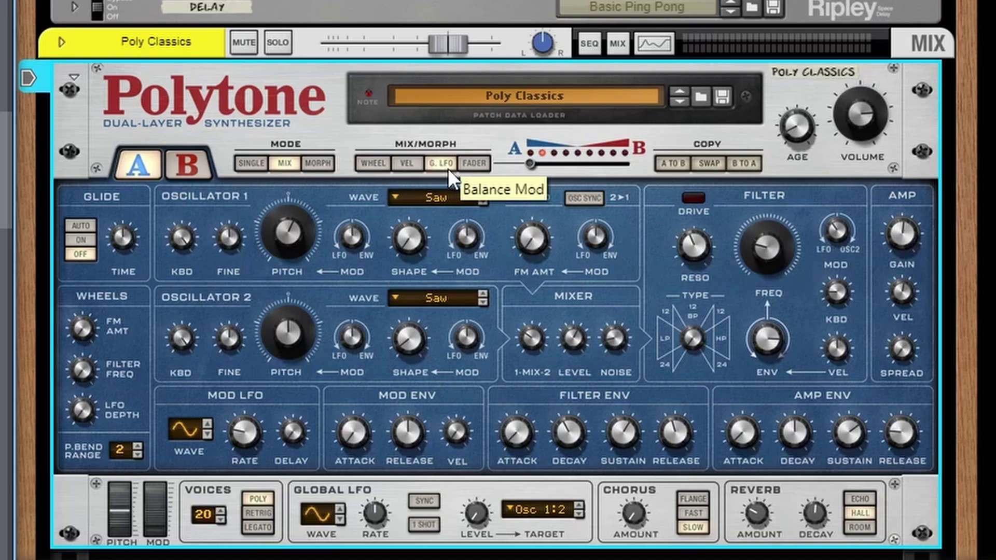
click(486, 167)
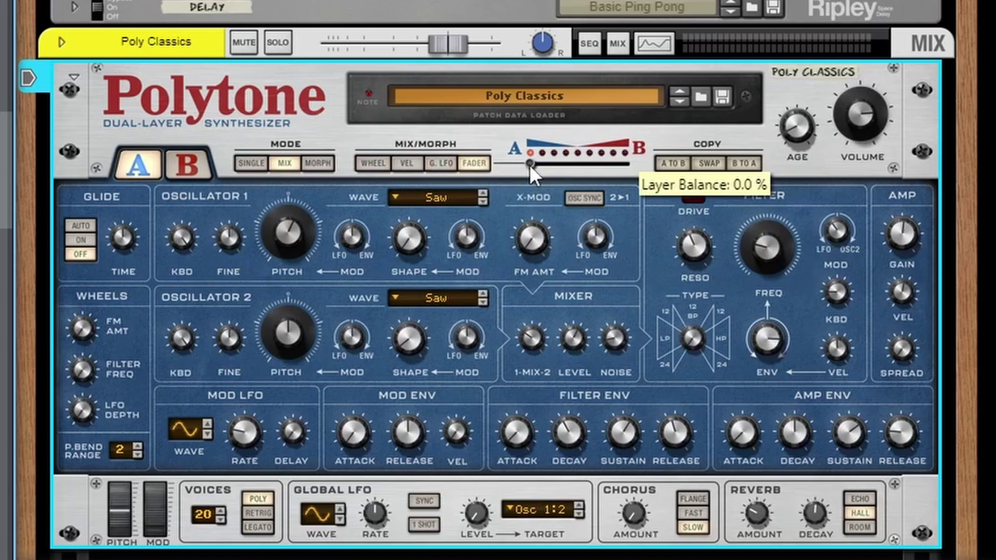
drag(535, 166, 600, 168)
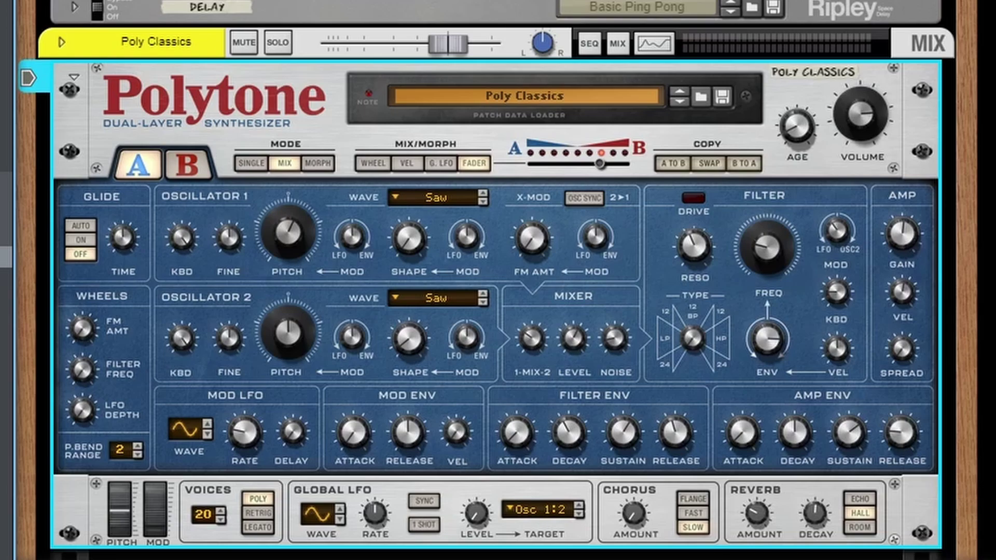
Step: Add the Scales & Chords player to Polytone and set its key to Bb
drag(3, 129, 444, 60)
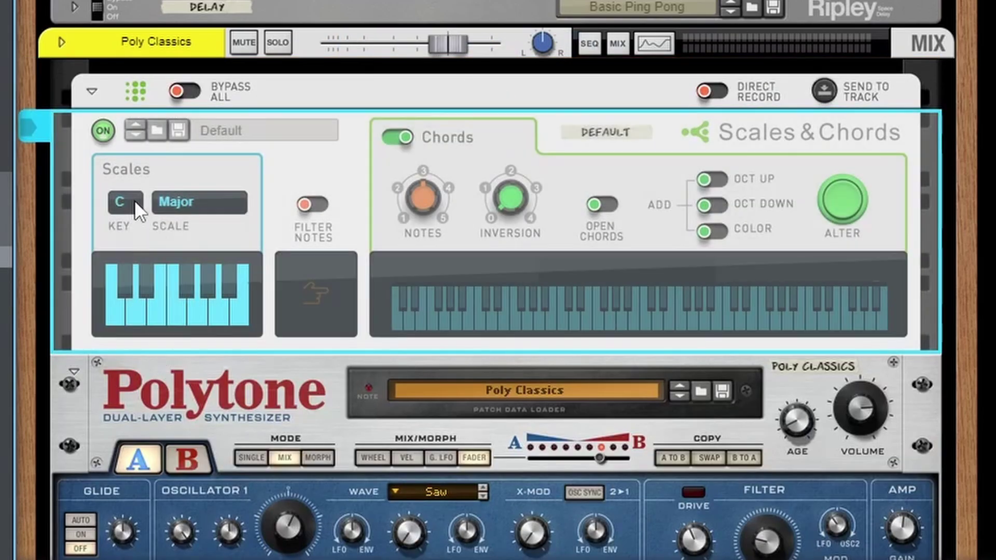
click(134, 201)
click(179, 478)
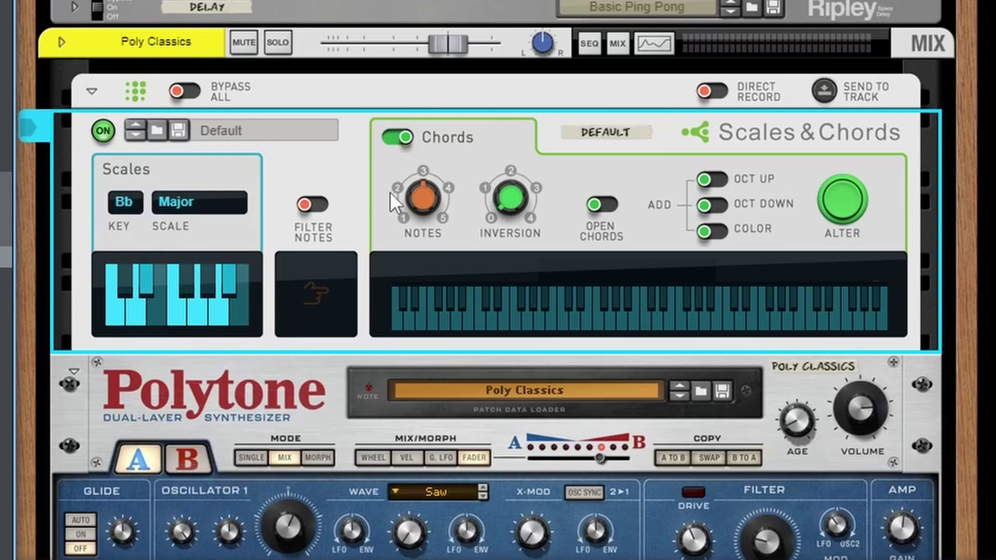
Step: Play chords through Polytone while adjusting its layer balance, leaving it at about 81.9%
scroll(358, 195, down, 5)
scroll(358, 194, down, 2)
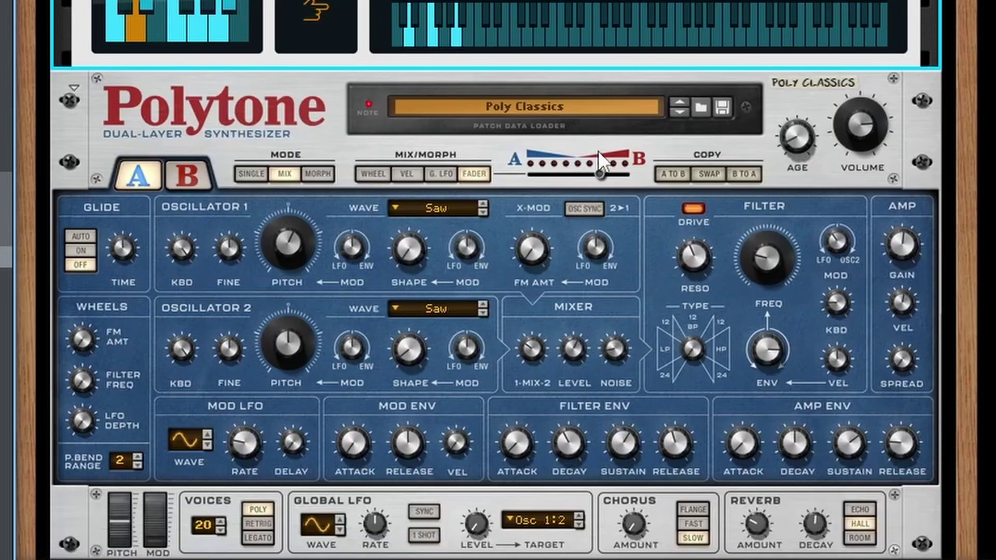
mouse_move(600, 175)
mouse_down()
mouse_move(544, 183)
mouse_move(614, 181)
mouse_move(512, 188)
mouse_move(611, 185)
mouse_up()
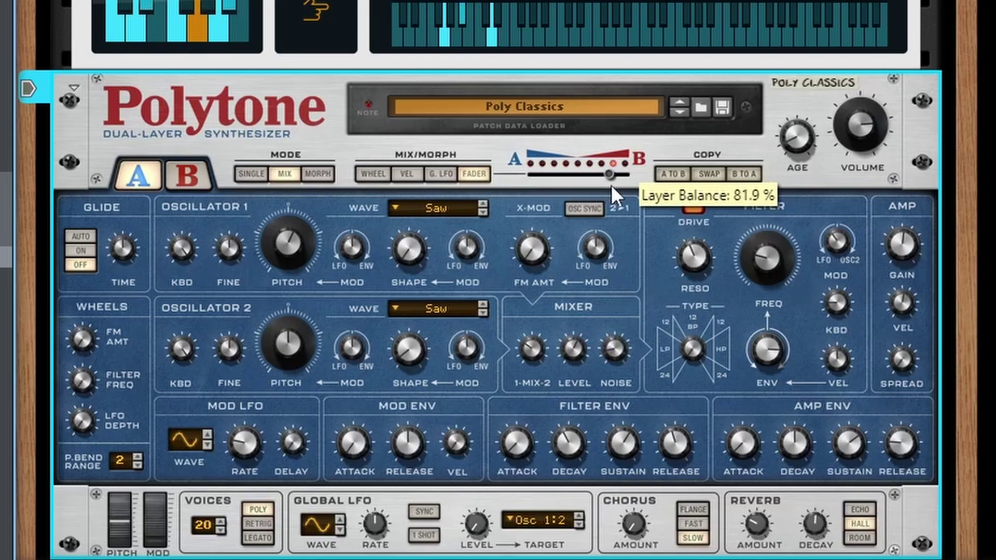
Step: Set the Mix/Morph source to G. LFO and lower the Global LFO rate
click(410, 173)
click(443, 174)
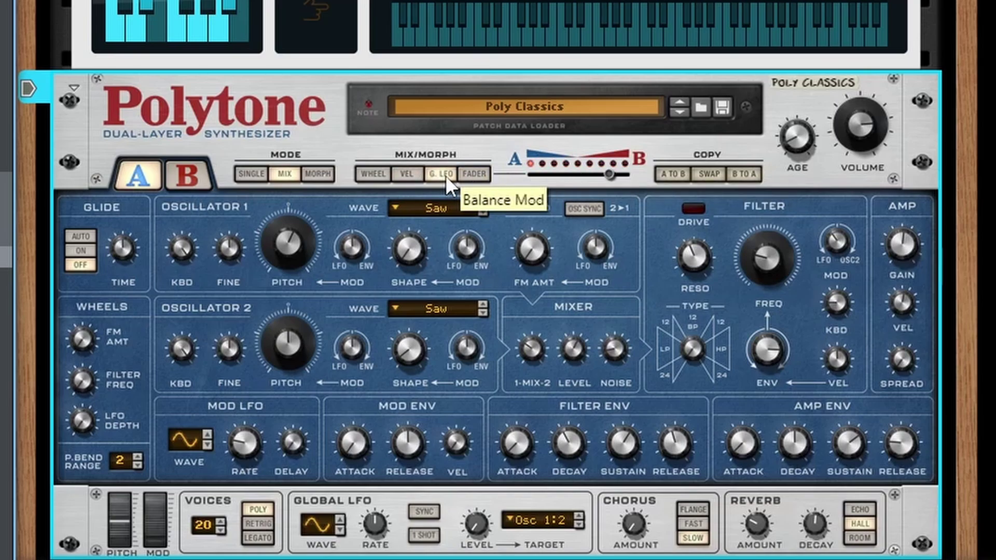
scroll(446, 176, down, 3)
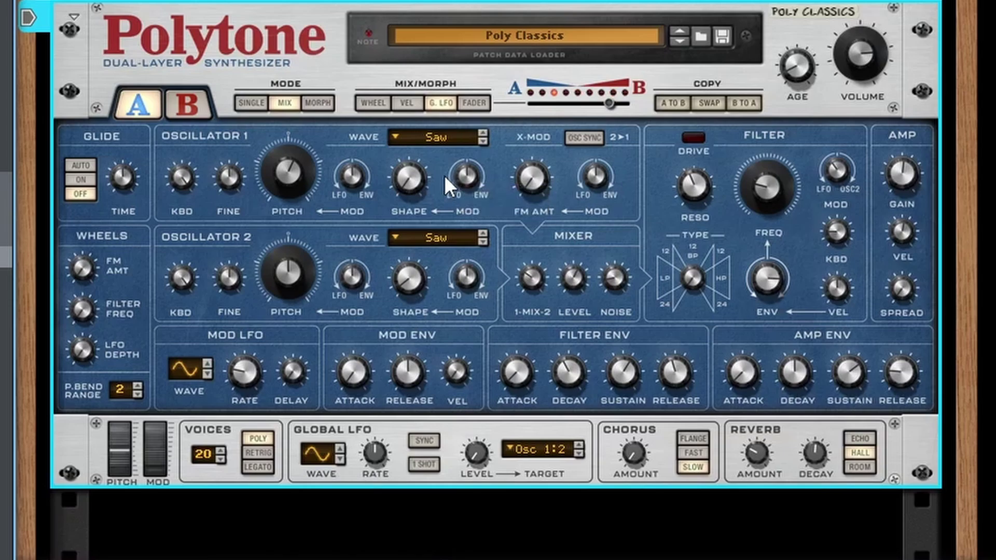
drag(375, 453, 379, 471)
drag(375, 453, 376, 457)
Step: Load the Poly Fantasy patch into Polytone
mouse_move(397, 182)
scroll(398, 187, up, 3)
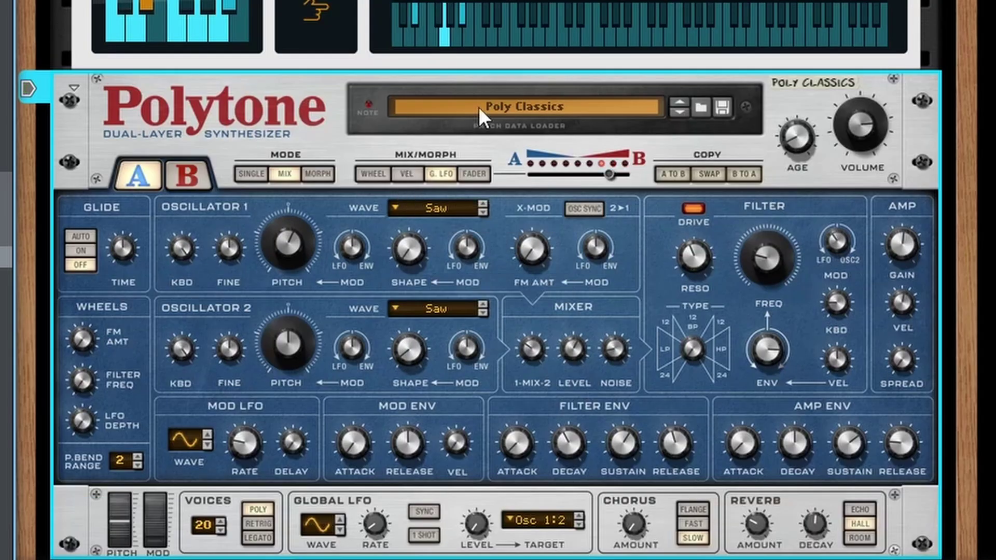
click(680, 110)
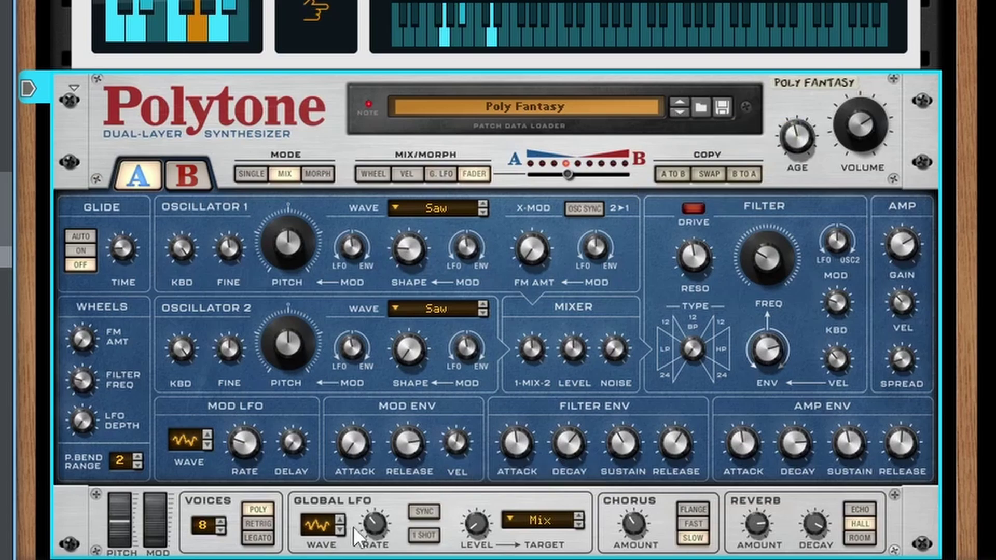
Step: Sweep the Poly Fantasy patch's layer balance to 100% and back, leaving it slightly past the middle toward layer B
mouse_move(561, 178)
drag(562, 177, 640, 184)
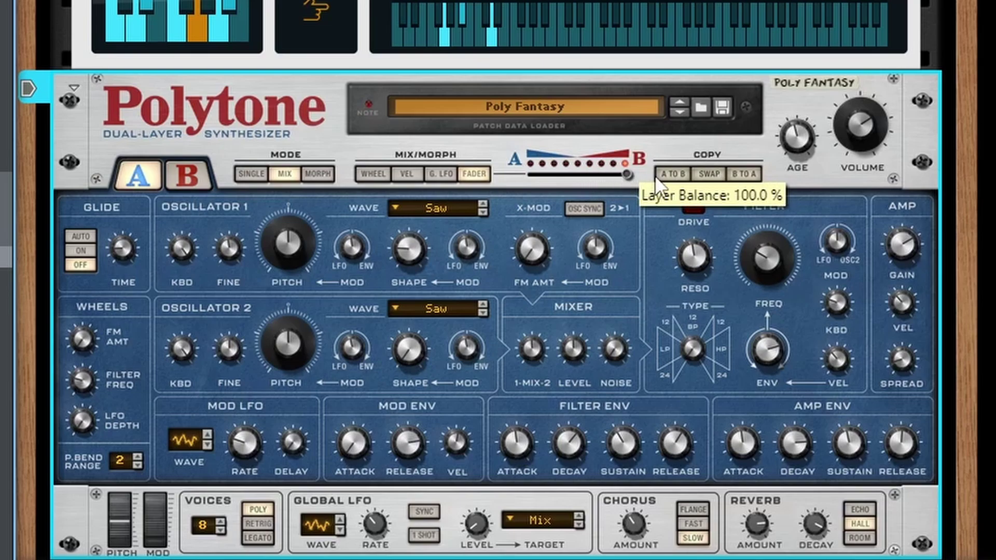
drag(628, 175, 565, 182)
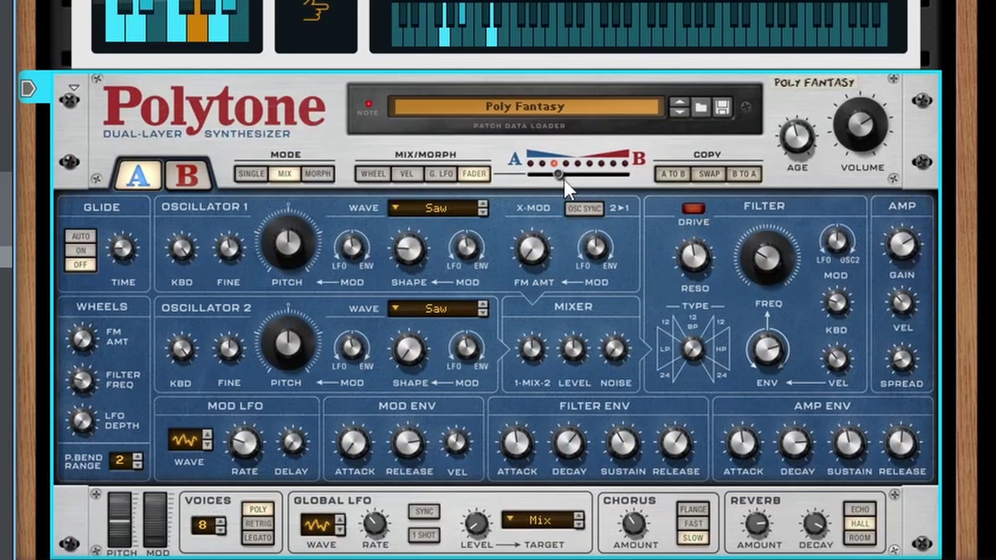
drag(564, 179, 586, 180)
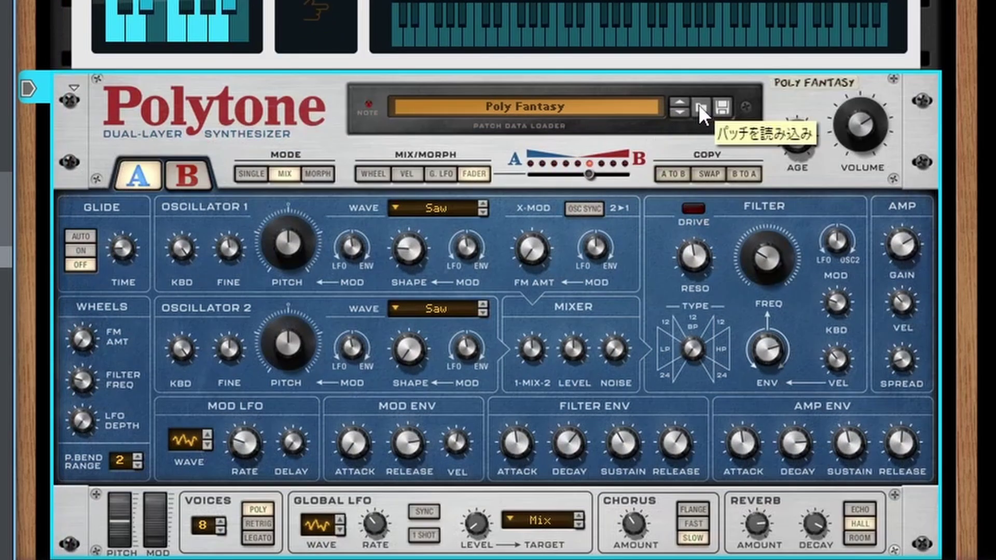
Step: Open Polytone's patch browser and arrange it and the computer keys window so that they do not overlap
click(699, 107)
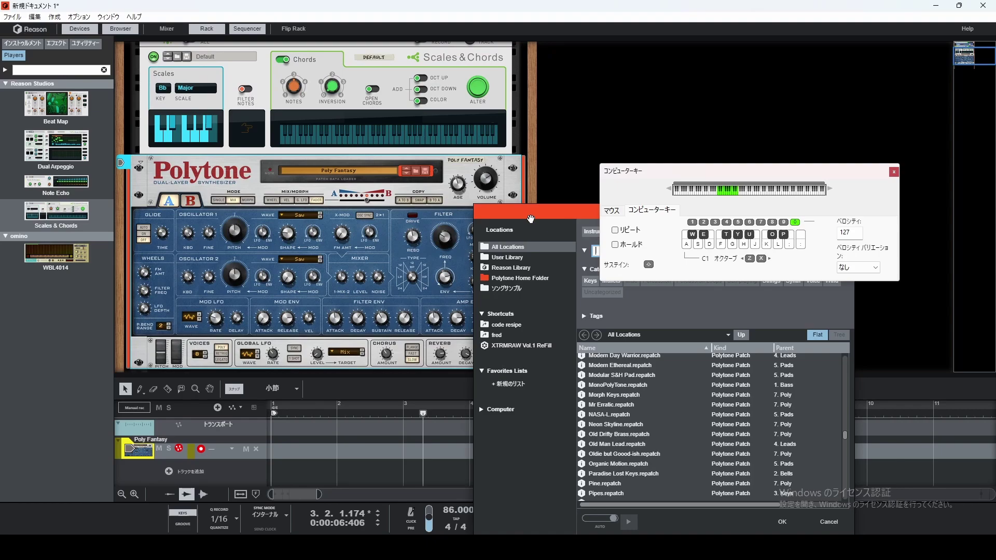
drag(956, 200, 204, 79)
drag(622, 163, 703, 138)
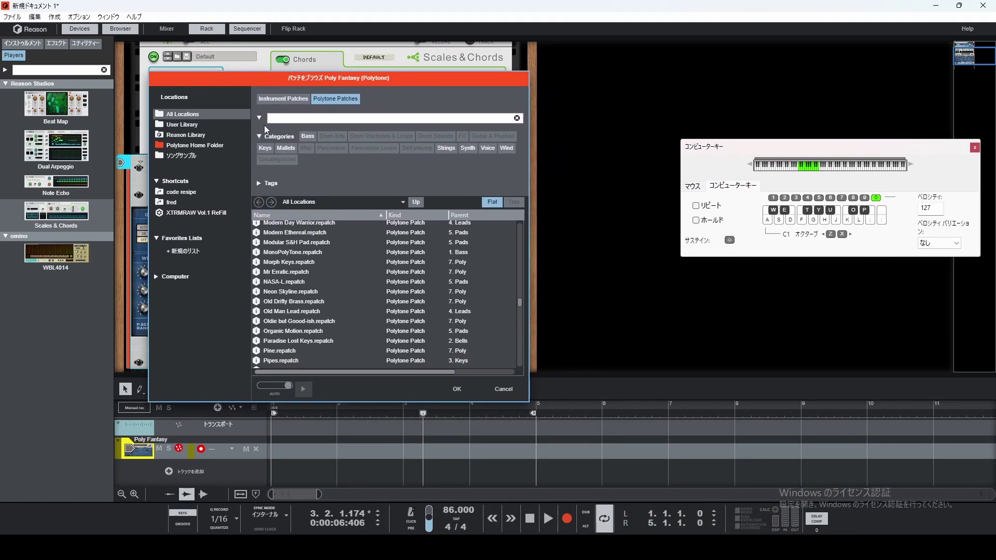
Step: Look through the Polytone patches and filter them to the Electric Piano type within the Keys category
scroll(302, 258, up, 4)
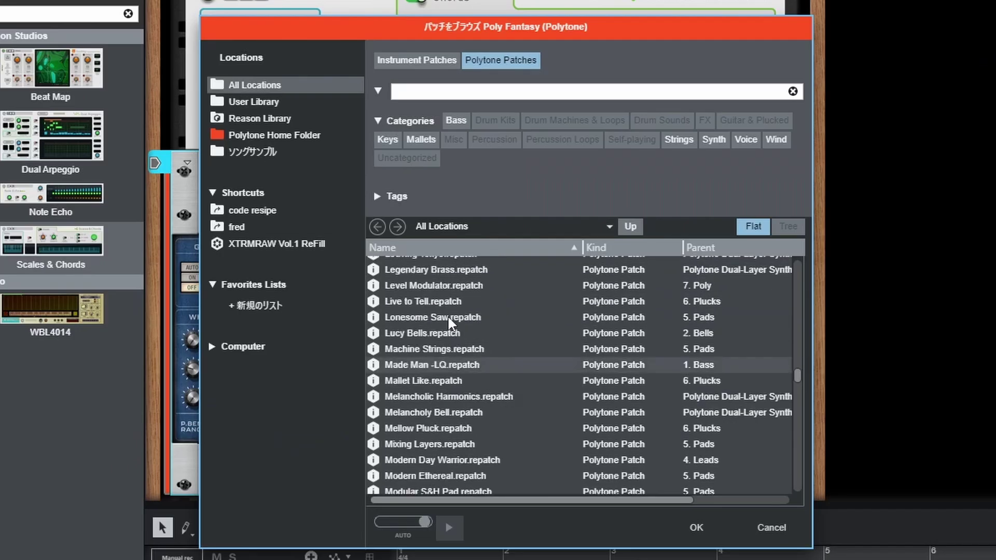
scroll(447, 315, up, 10)
drag(797, 337, 801, 257)
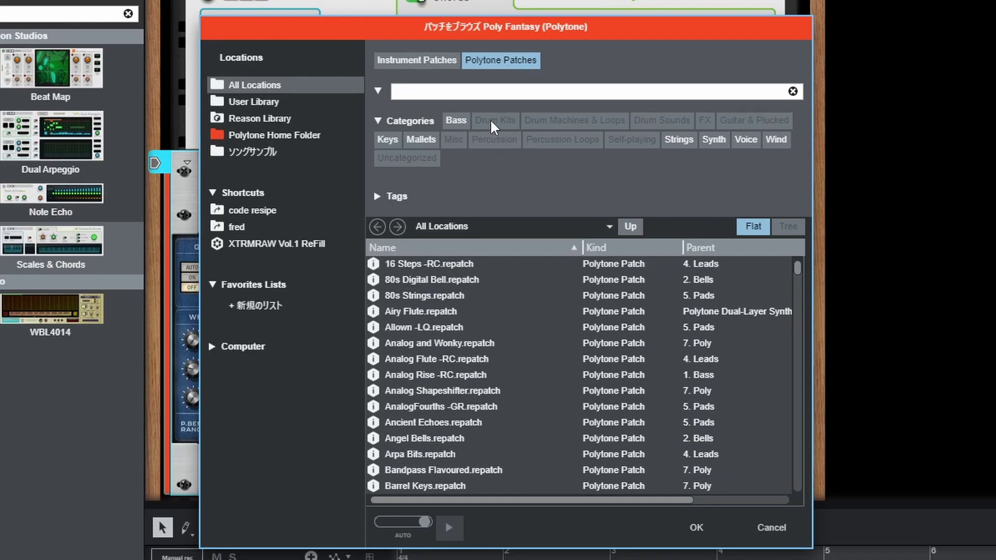
click(422, 138)
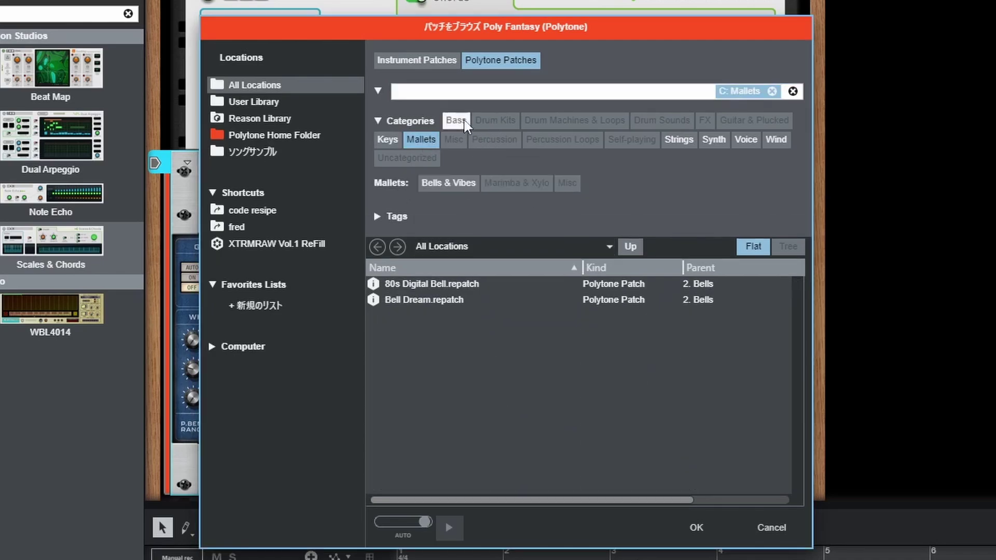
click(456, 120)
click(387, 139)
click(456, 120)
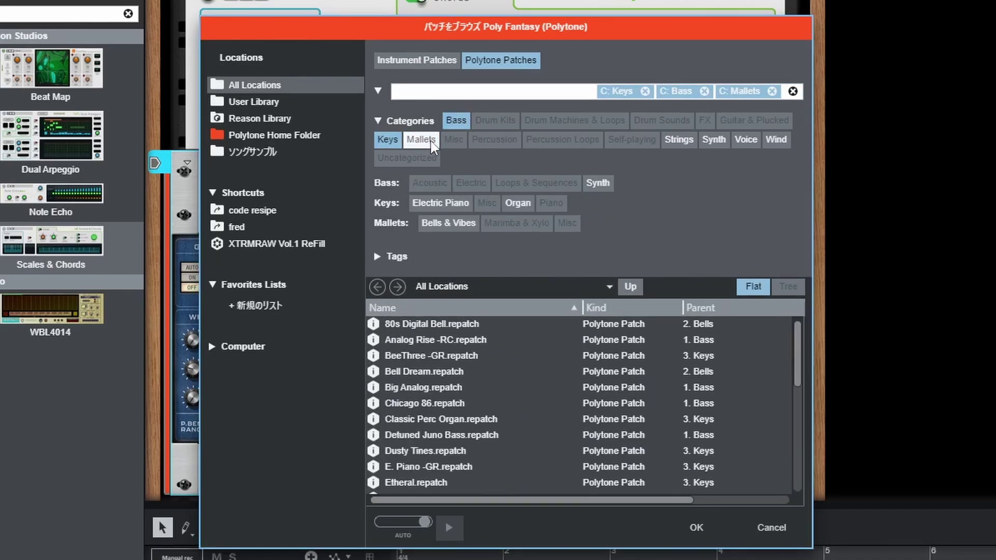
click(421, 139)
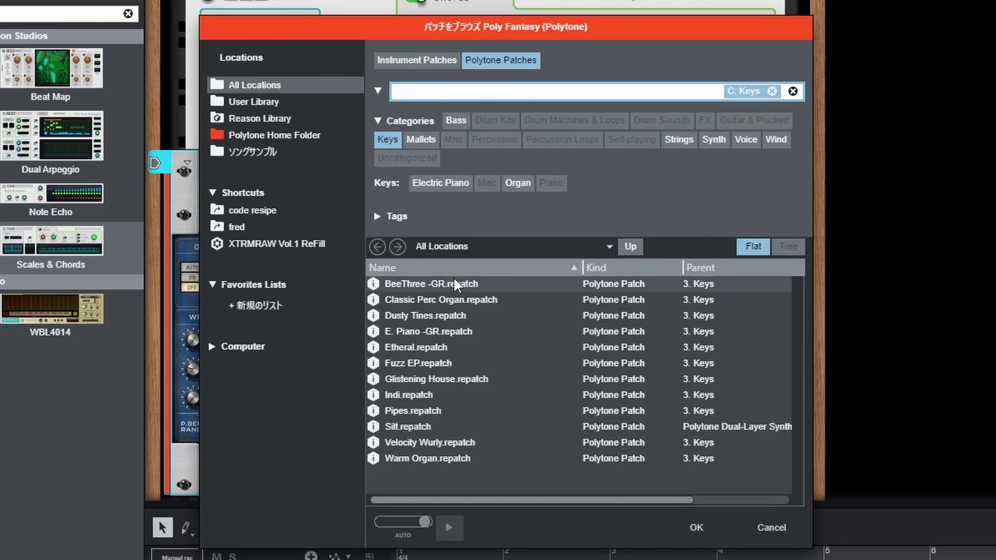
click(438, 180)
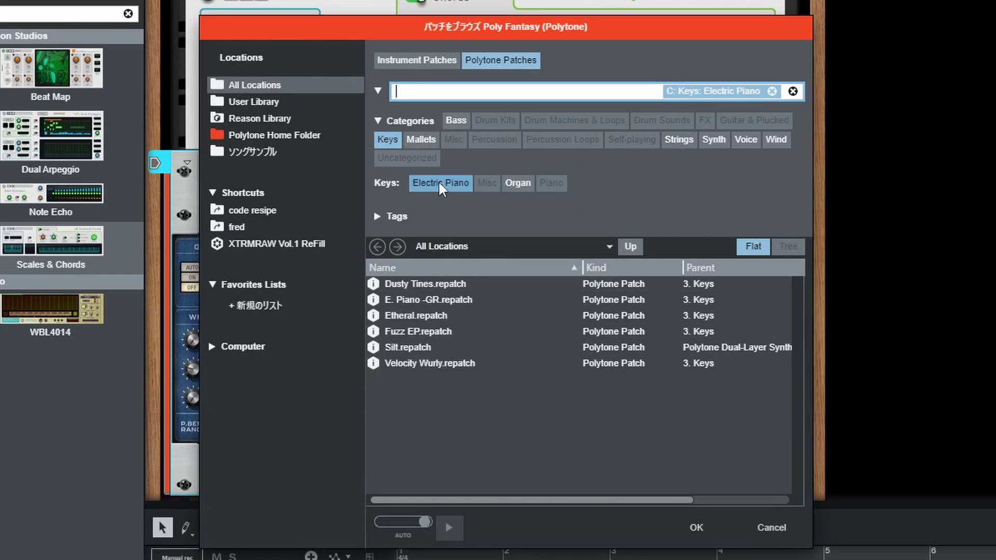
Step: Load the Dusty Tines patch into Polytone and set its layer balance to 72.4%
click(438, 284)
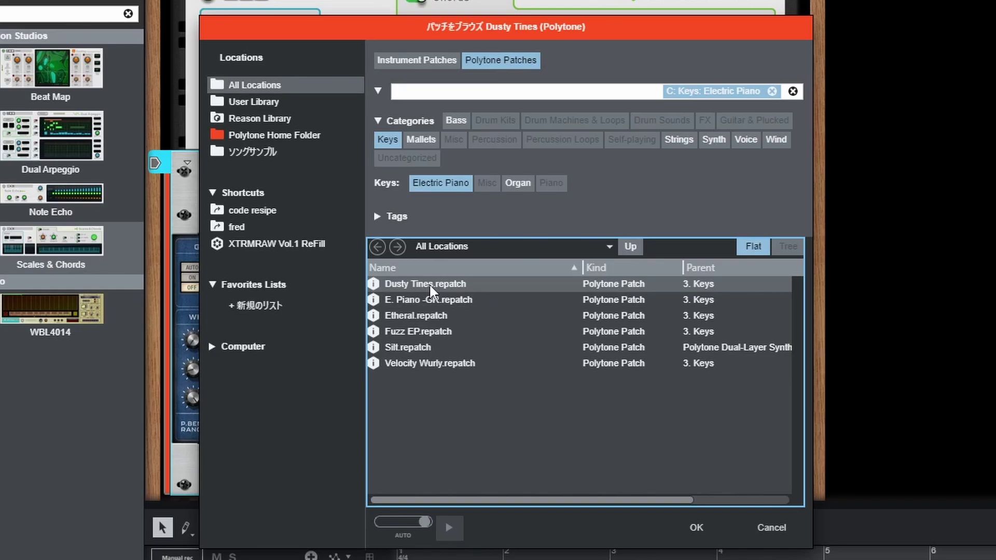
double_click(428, 283)
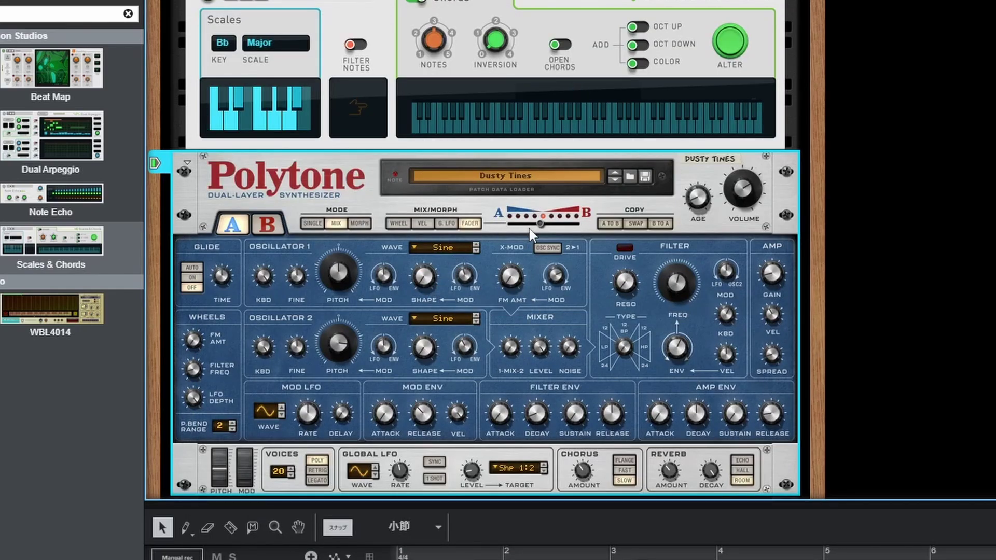
mouse_move(550, 232)
mouse_down()
mouse_move(574, 224)
mouse_move(527, 226)
mouse_move(565, 227)
mouse_up()
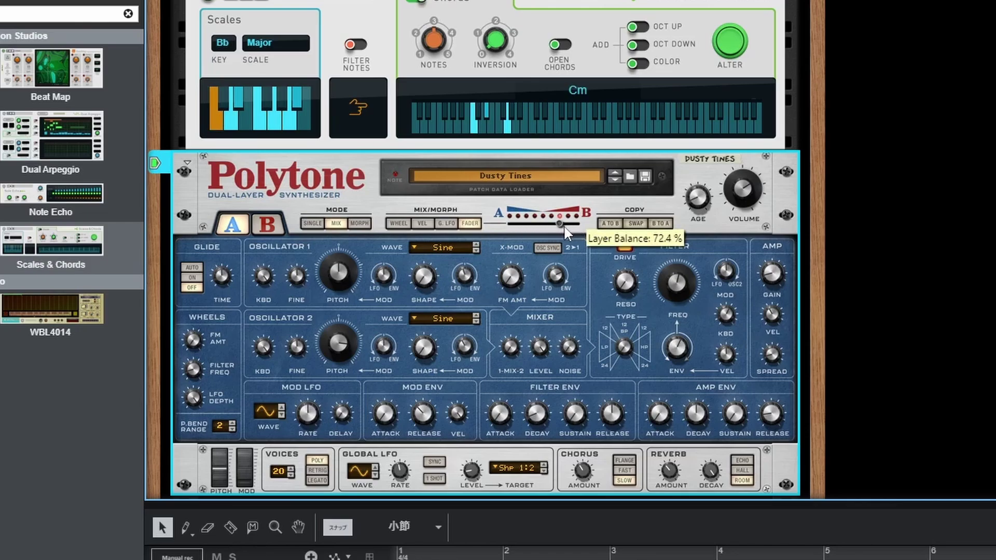
Step: Switch Polytone to the E. Piano -GR patch and move its layer balance fully to layer A
click(616, 179)
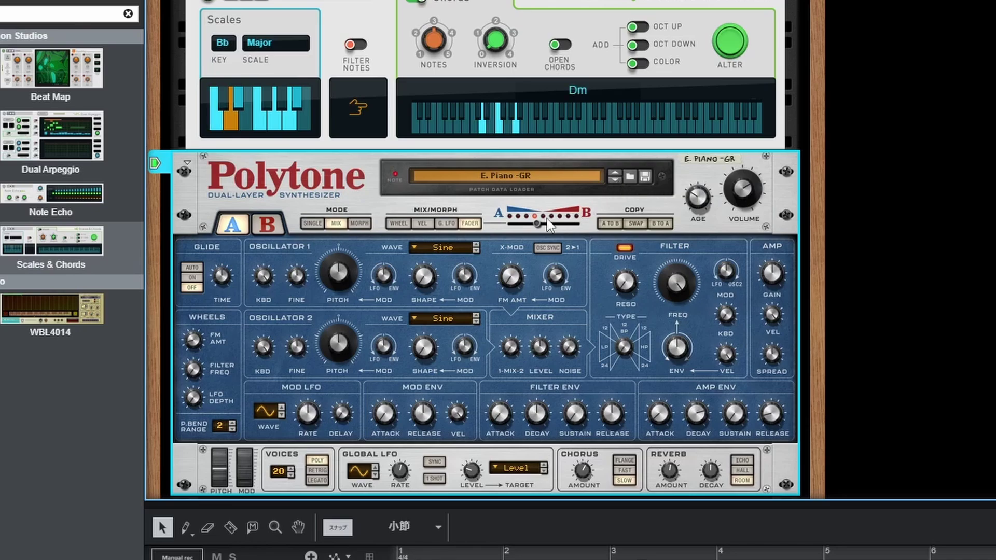
drag(546, 225, 510, 224)
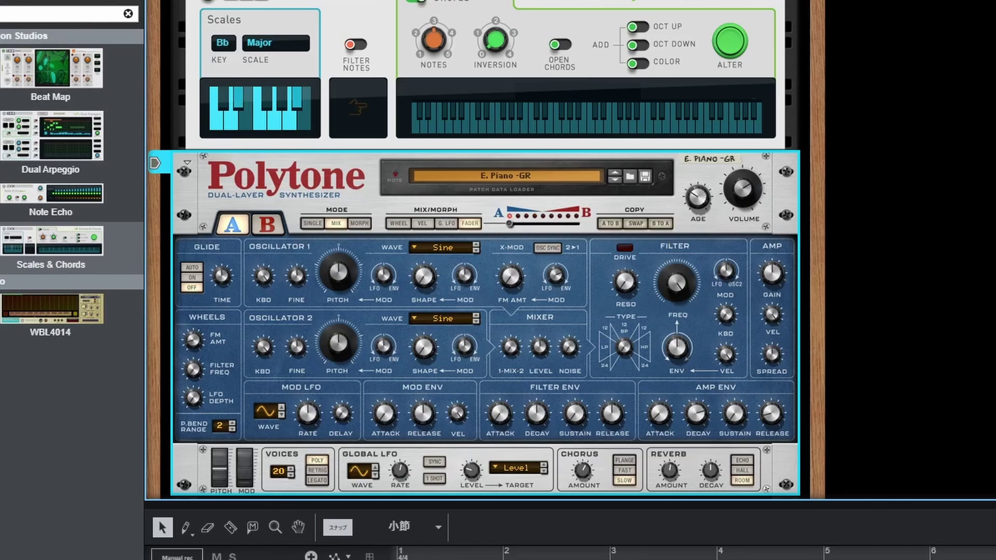
Step: Open the code resipe shortcut in the general browser and load a file from one of its folders
key(ctrl+f)
key(Escape)
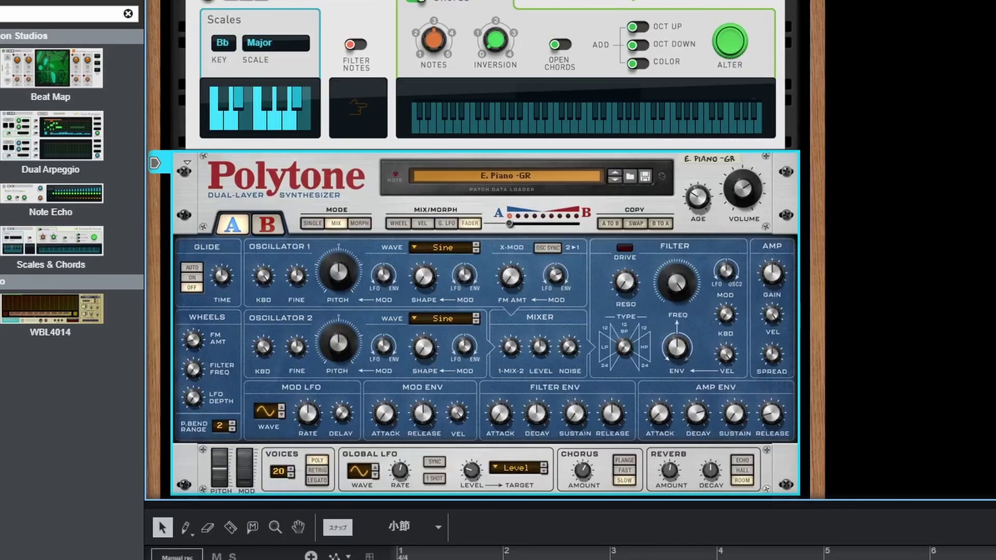
key(ctrl+f)
click(252, 193)
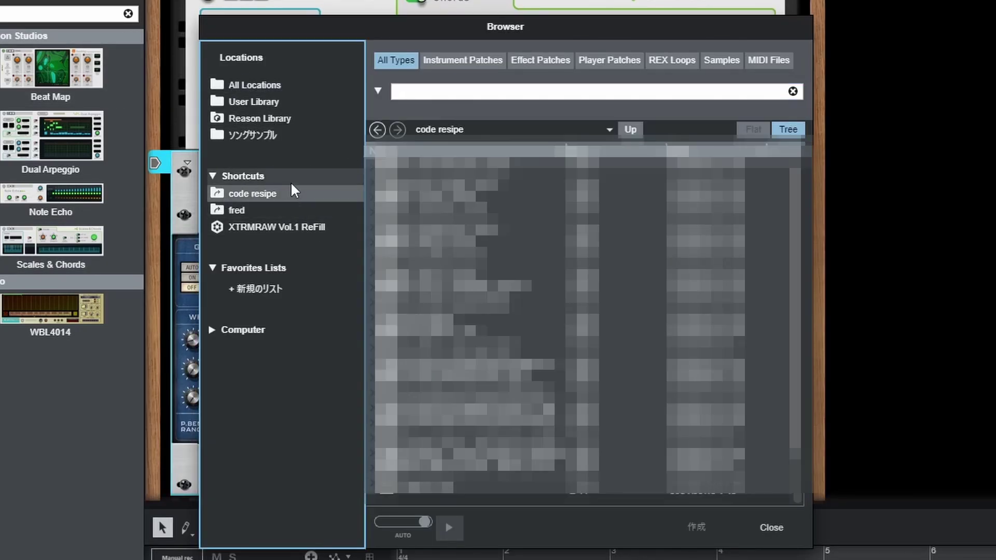
scroll(401, 390, down, 2)
double_click(400, 363)
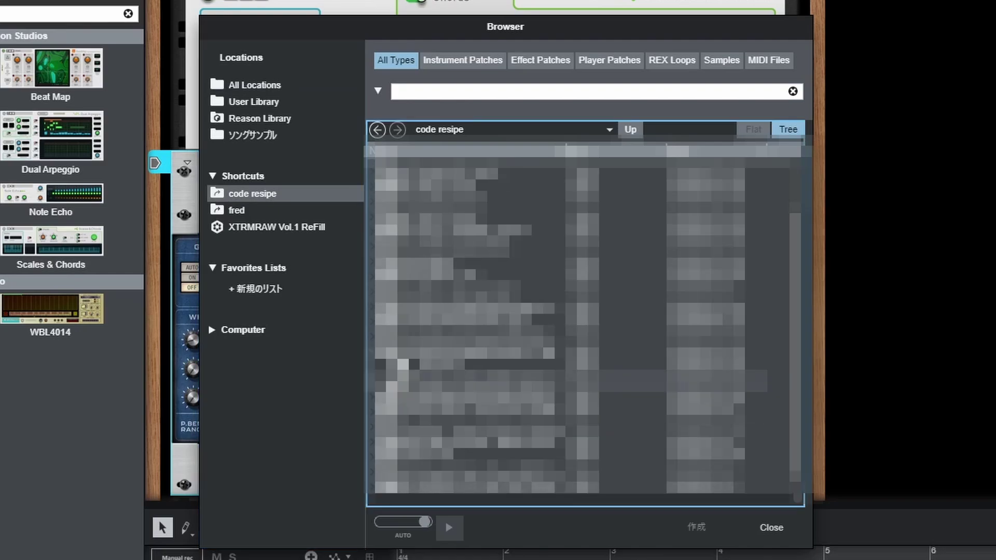
double_click(401, 367)
scroll(432, 381, down, 4)
scroll(445, 385, down, 8)
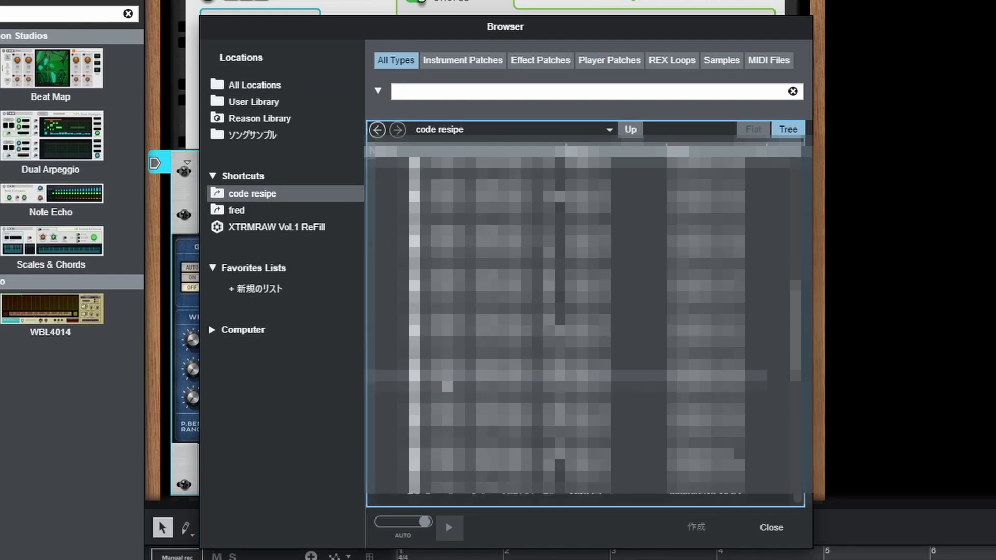
double_click(458, 359)
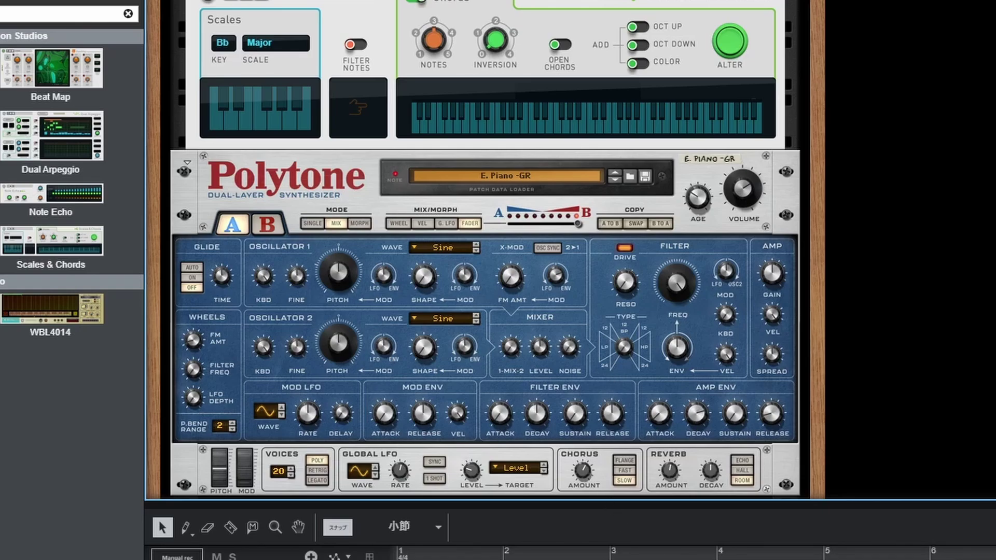
Step: Sweep the E. Piano -GR patch's layer balance toward A and back to 100%, and load the Etheral patch
click(572, 224)
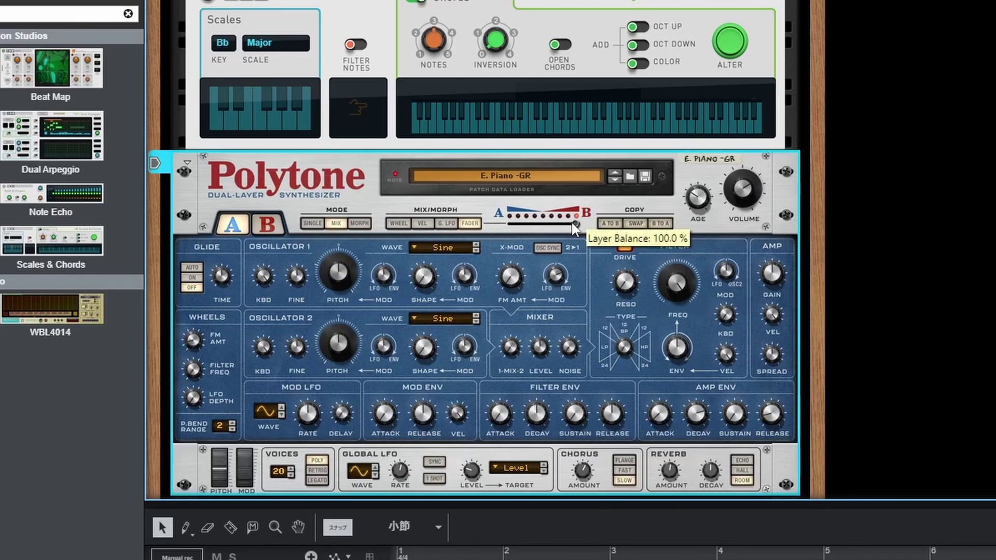
drag(573, 222, 532, 227)
drag(579, 231, 582, 231)
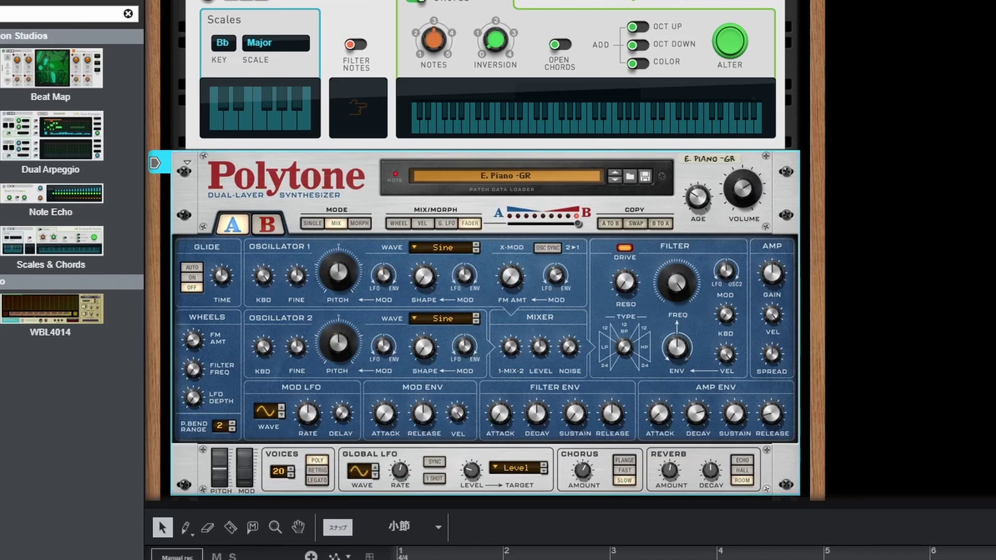
mouse_move(577, 222)
mouse_down()
mouse_move(524, 230)
mouse_move(560, 233)
mouse_move(532, 230)
mouse_move(584, 228)
mouse_move(519, 228)
mouse_move(589, 230)
mouse_up()
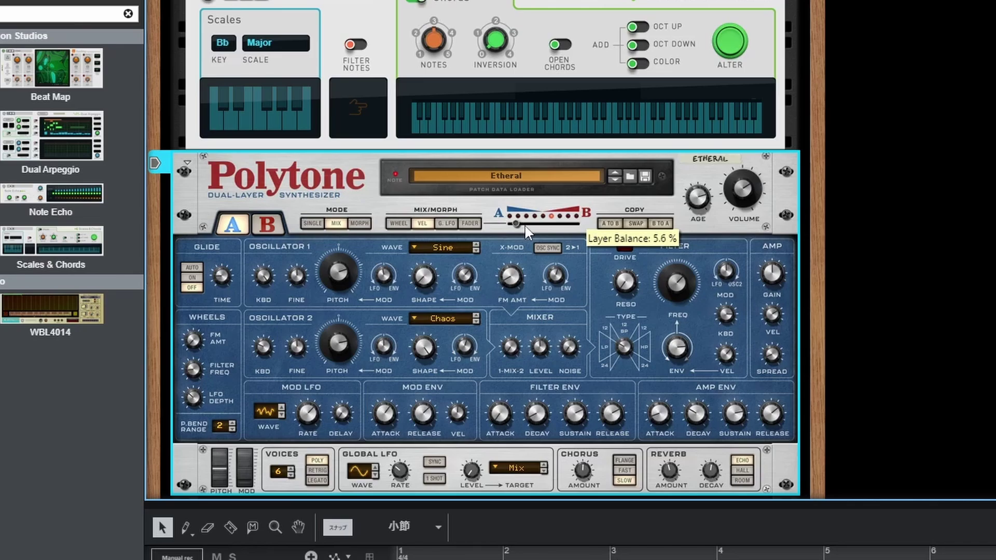
Step: Try Etheral's Mix/Morph source on Wheel, set it to Fader and move the layer balance near the middle
drag(519, 228, 583, 280)
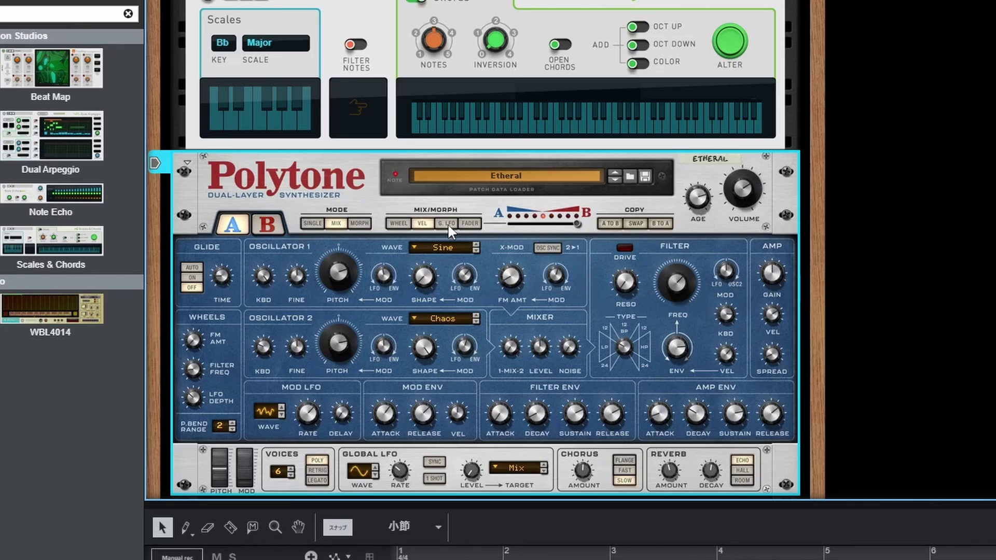
click(397, 222)
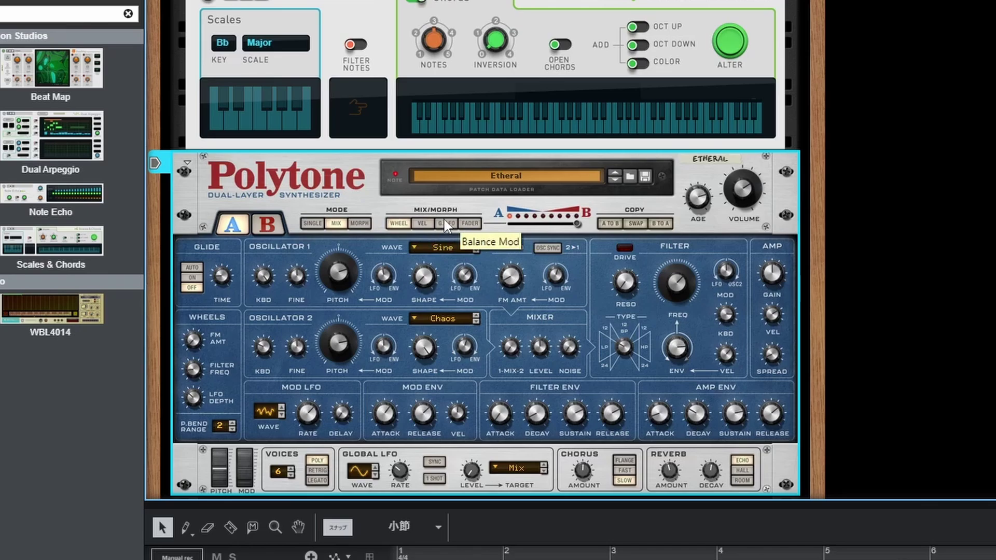
click(468, 222)
drag(578, 226, 555, 234)
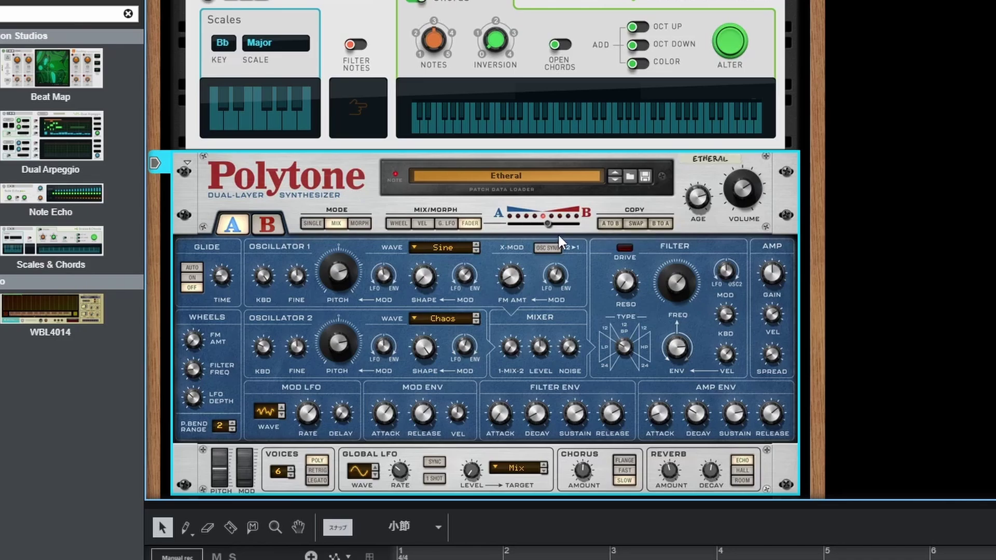
Step: Widen the patch filter to all Keys and Synth patches and load the 80s Strings patch into Polytone
click(629, 182)
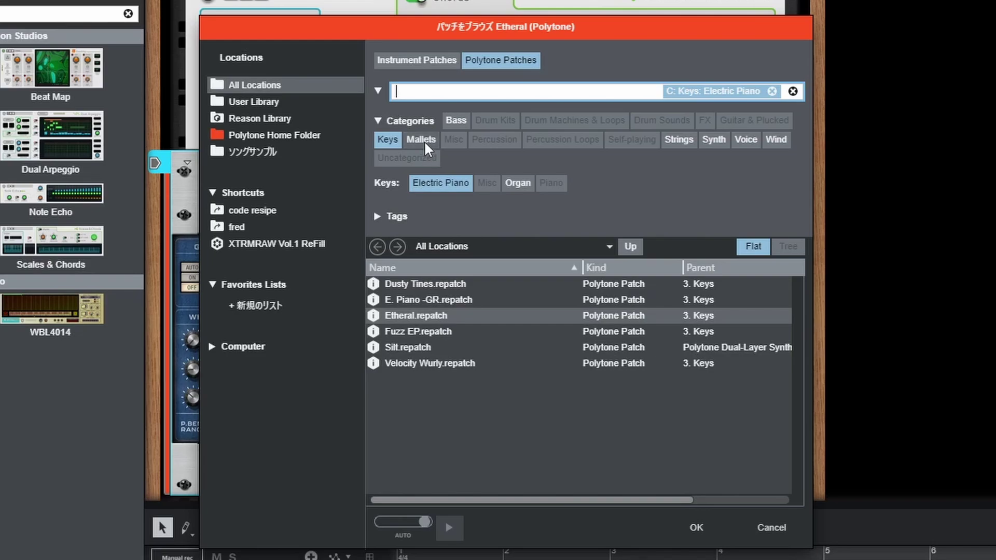
click(701, 145)
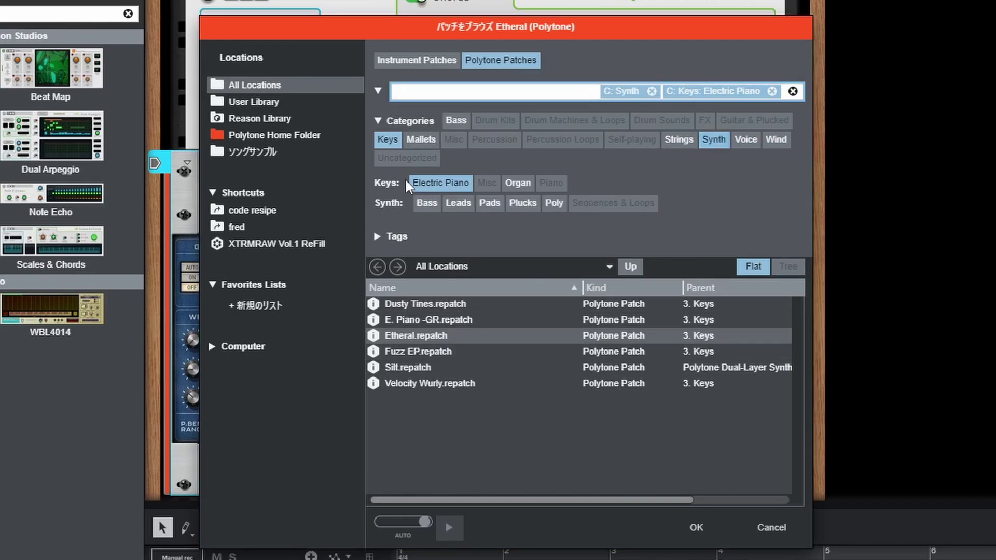
click(440, 182)
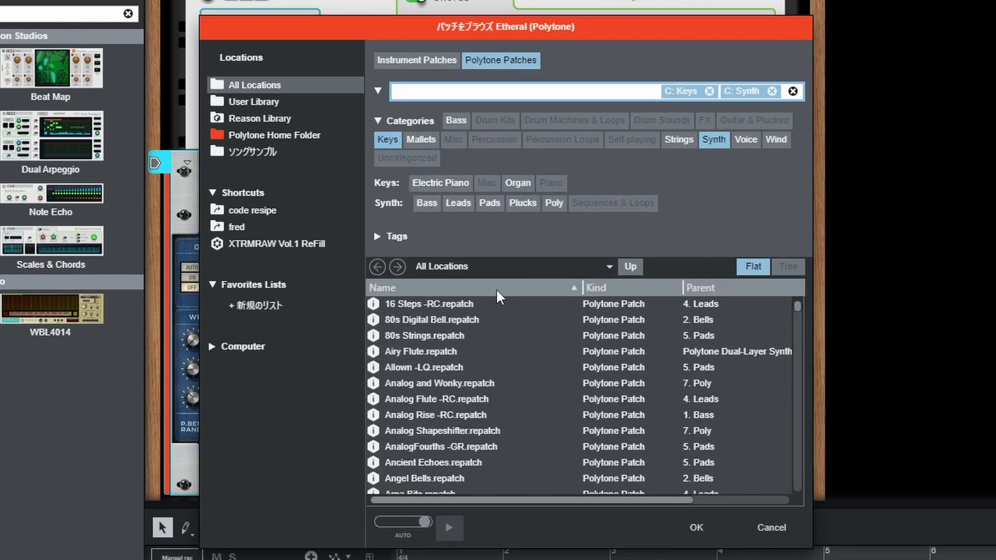
double_click(445, 336)
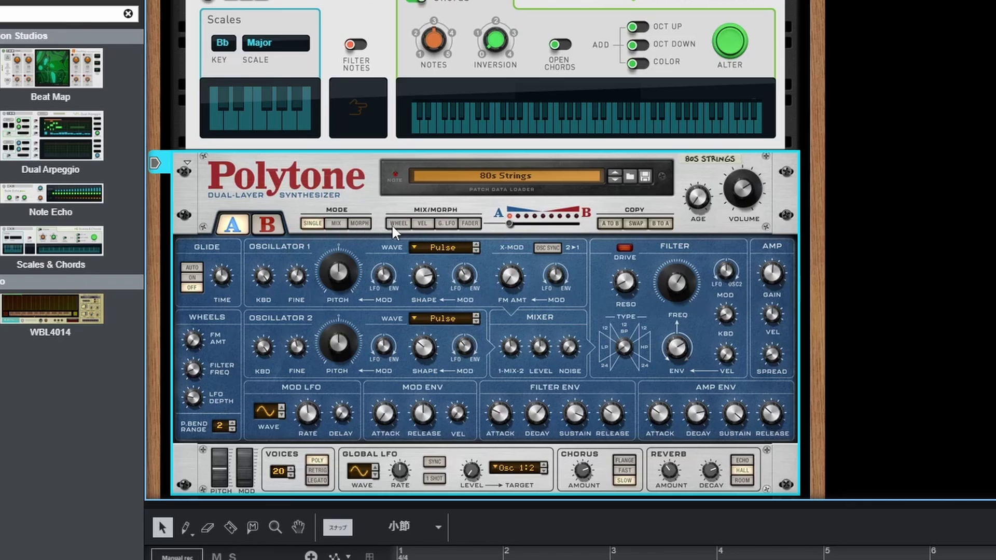
Step: Show layer B of 80s Strings and blend it in using Mix mode with the Fader source, balanced toward B
drag(518, 224, 466, 223)
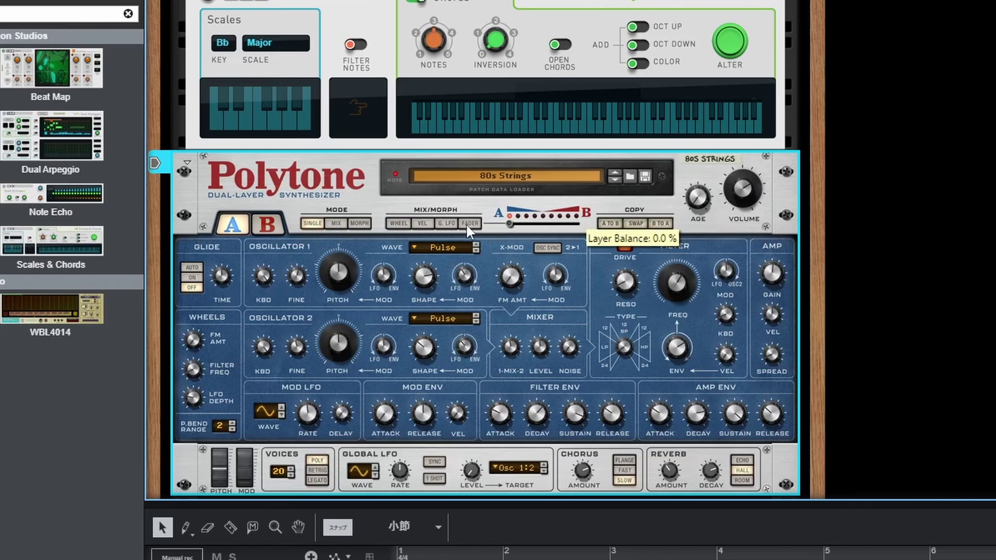
click(269, 226)
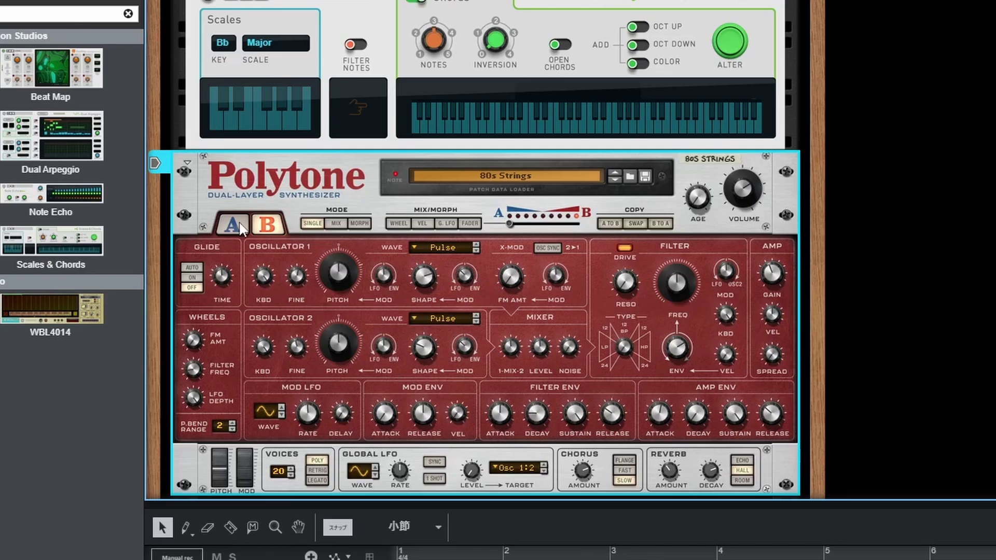
drag(509, 226, 563, 229)
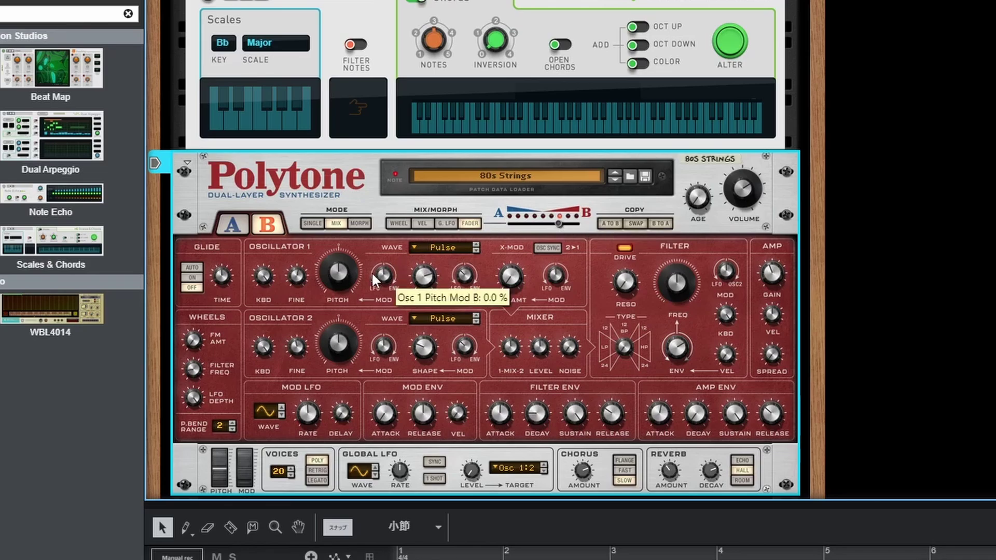
Step: Lower Oscillator 1's pitch slightly on layer B and adjust the pitch of Oscillator 2
drag(346, 269, 344, 283)
drag(339, 329, 339, 336)
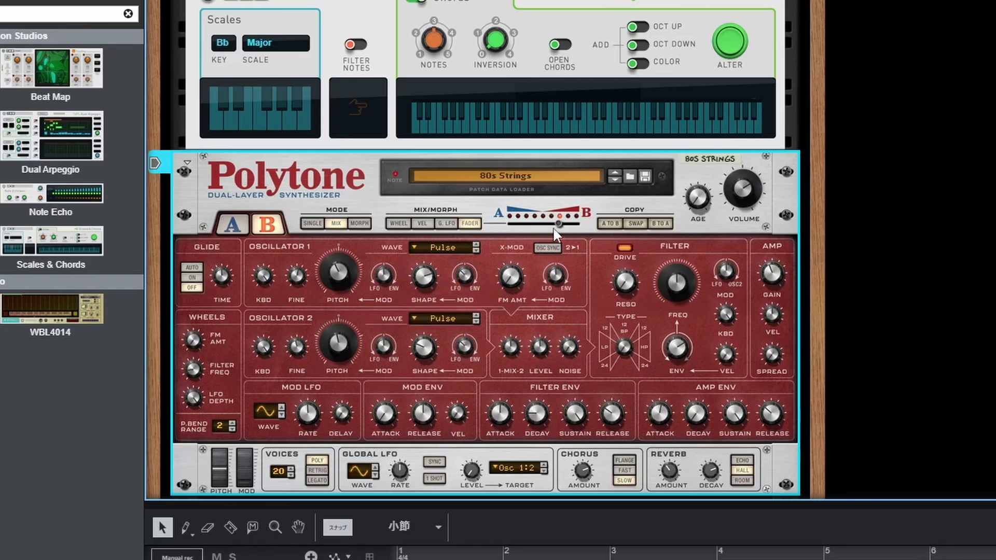
Step: Compare Airy Flute's layers by moving the layer balance close to A and back toward the middle
drag(559, 224, 510, 225)
drag(344, 280, 343, 270)
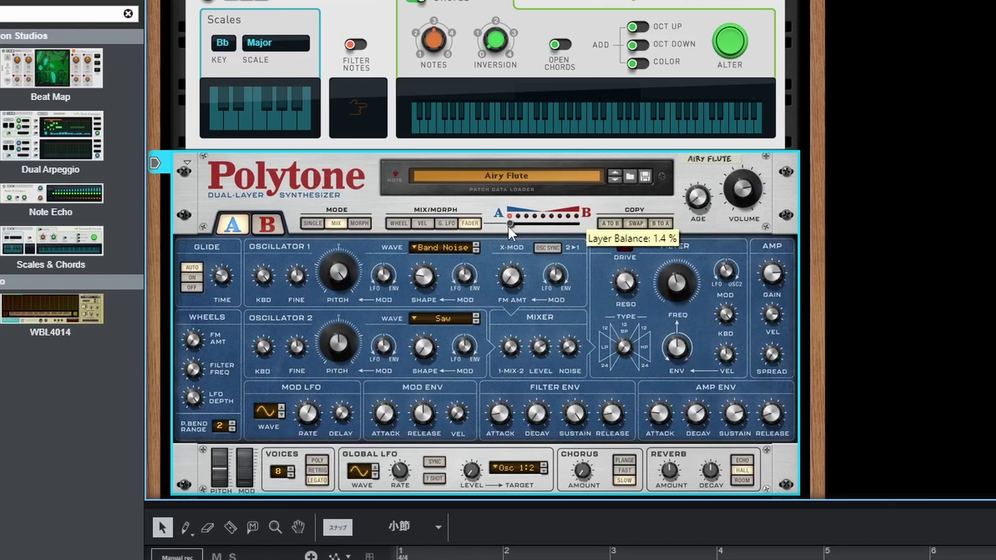
mouse_move(508, 226)
mouse_down()
mouse_move(578, 230)
mouse_move(512, 228)
mouse_up()
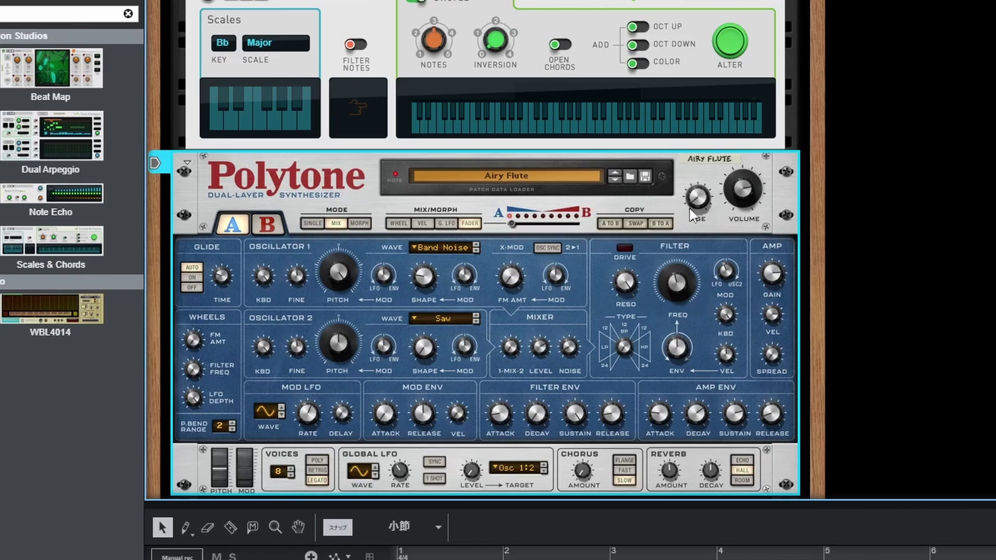
drag(692, 215, 709, 156)
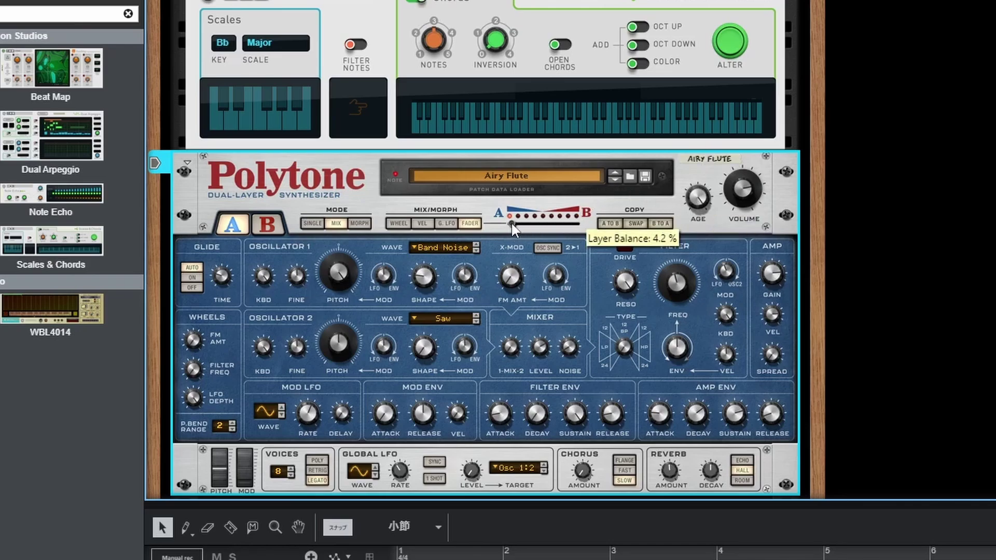
drag(512, 225, 550, 227)
Step: Load the Allown -LQ patch into Polytone and shift its layer balance fully to B
click(614, 181)
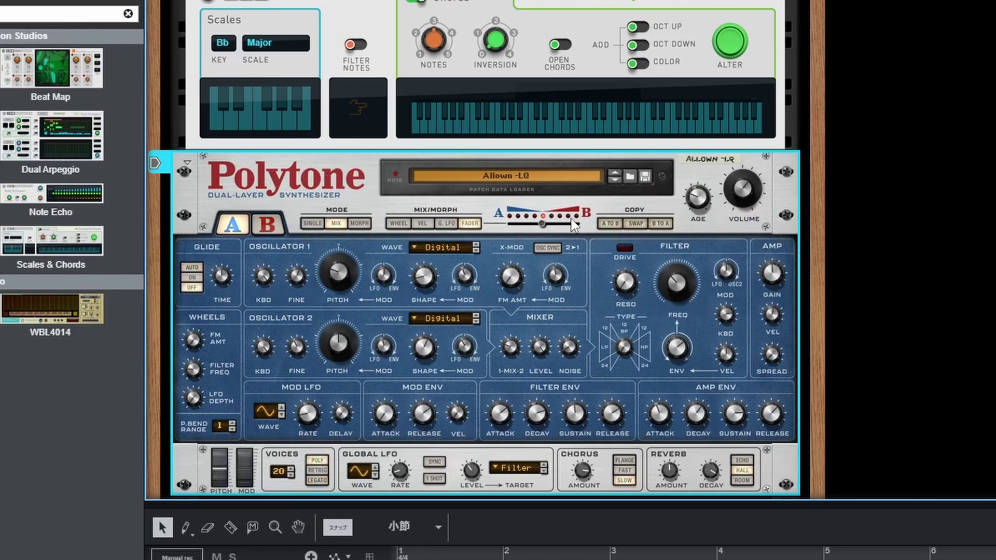
click(630, 177)
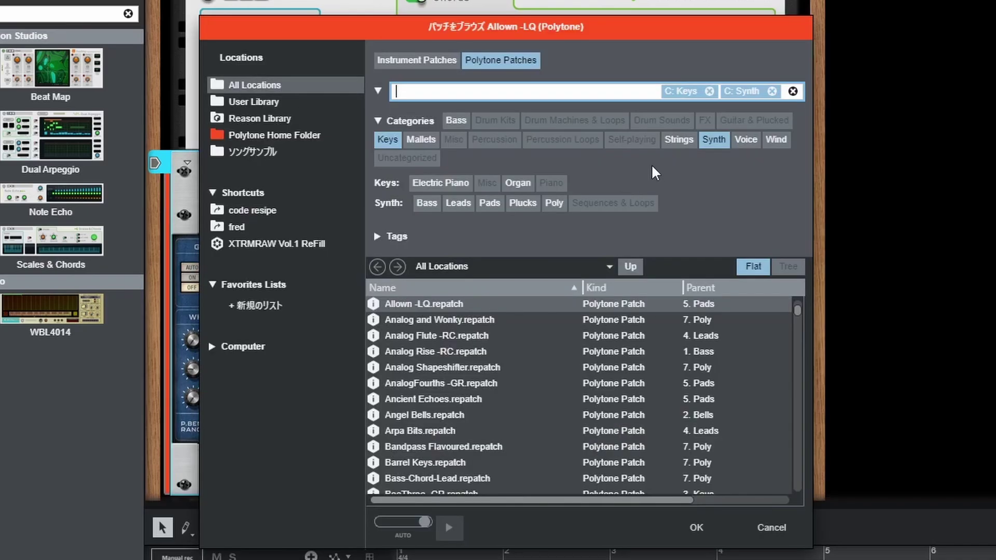
click(908, 74)
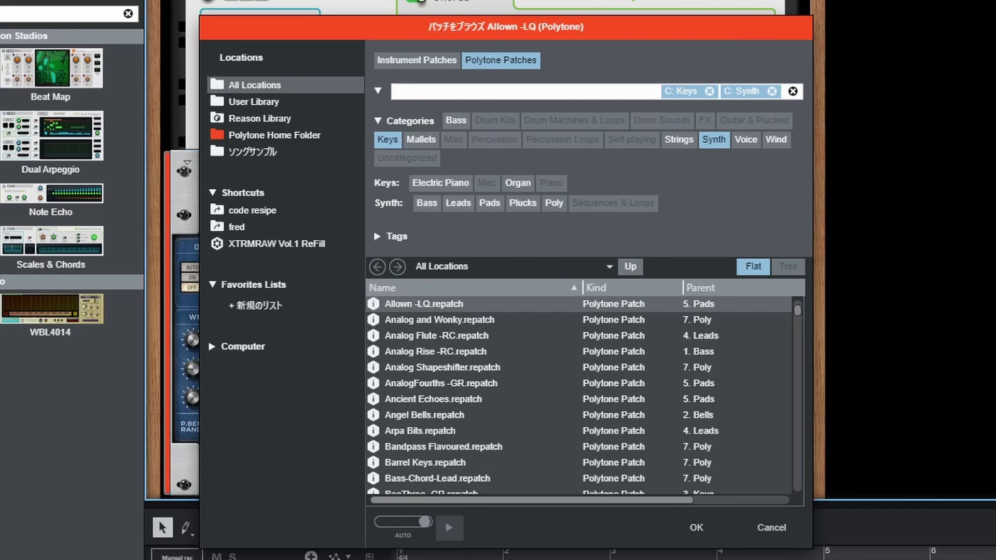
key(Escape)
drag(522, 225, 578, 226)
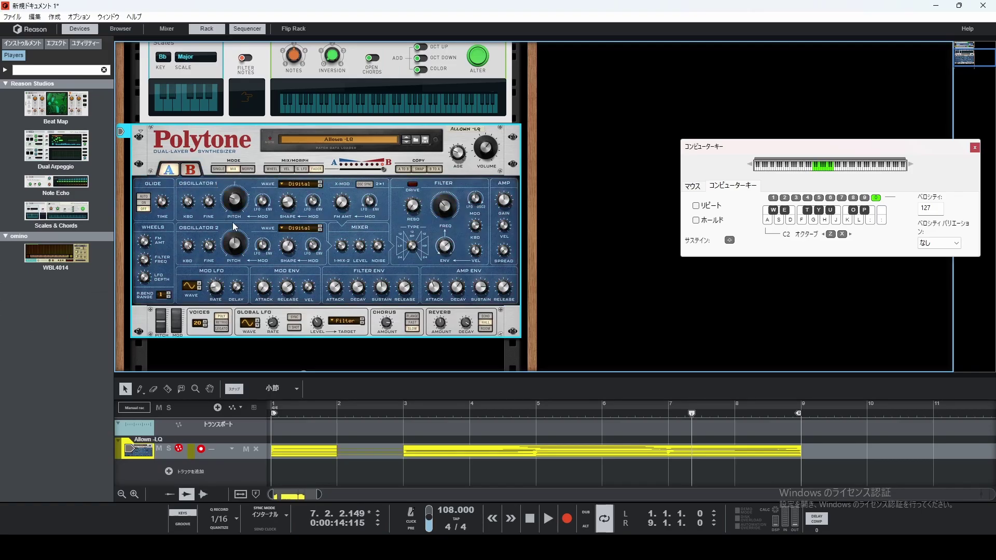
Step: Look through the instrument devices and replace Polytone with the New York L 1926 Lite instrument
click(30, 45)
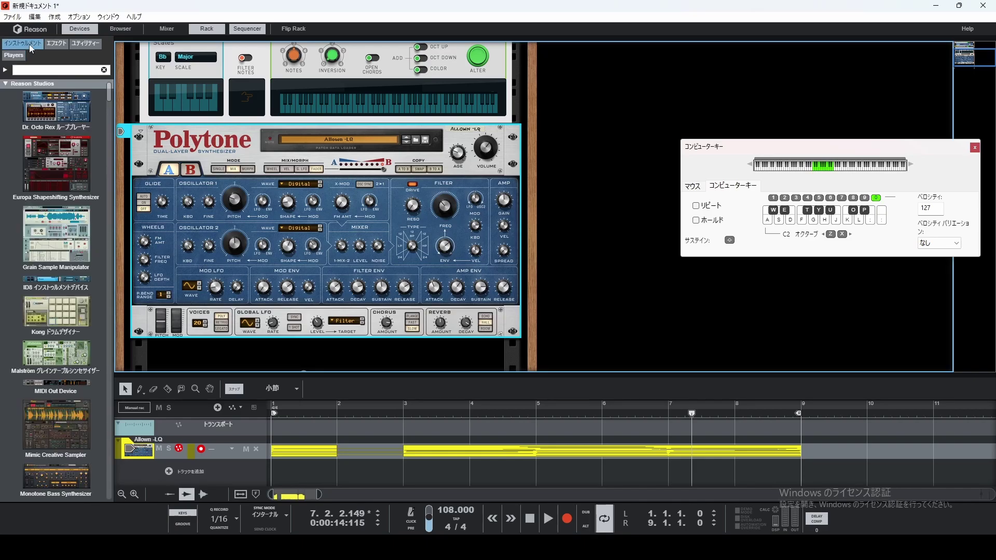
scroll(56, 260, down, 10)
scroll(237, 237, up, 3)
scroll(236, 237, down, 1)
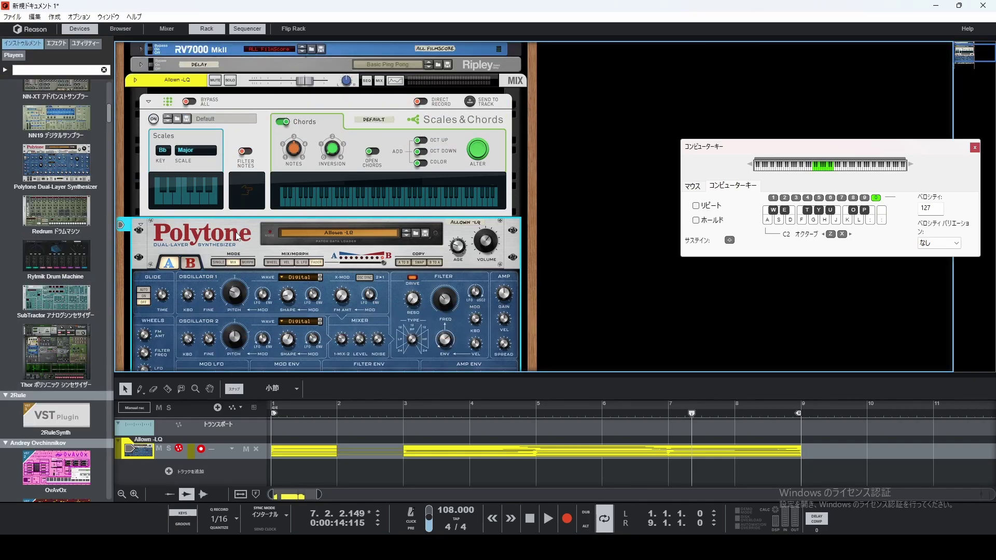
scroll(232, 233, down, 3)
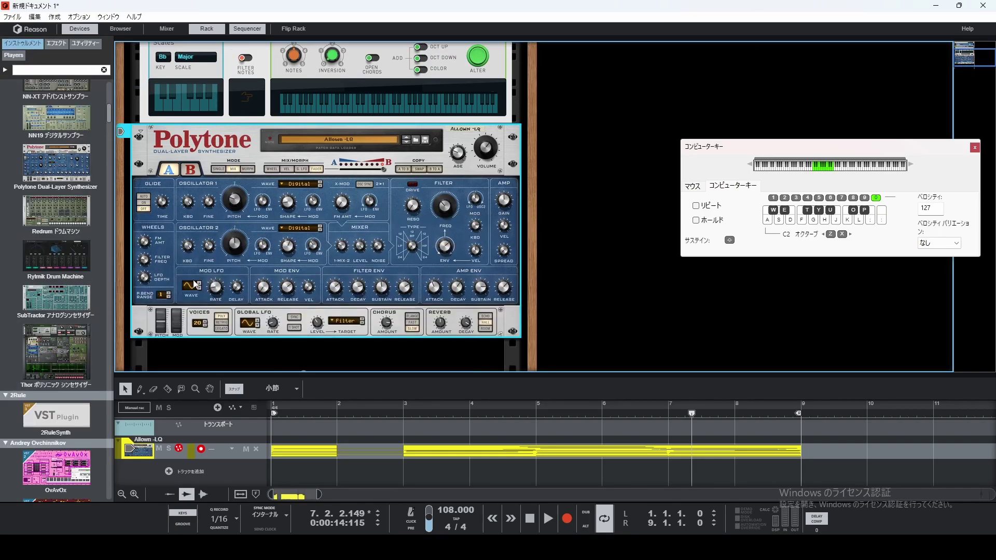
mouse_move(383, 169)
mouse_down()
mouse_move(346, 171)
mouse_move(383, 169)
mouse_up()
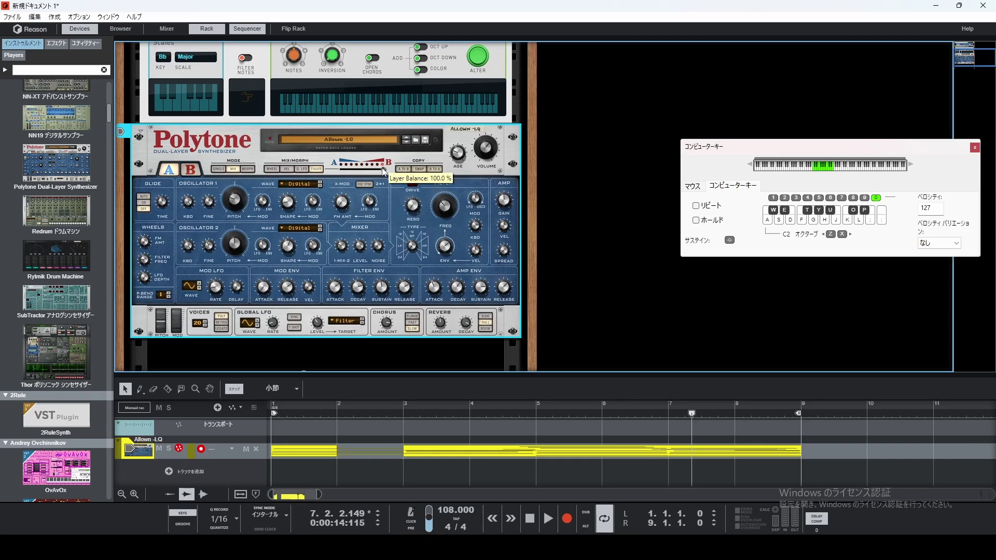
scroll(84, 207, up, 8)
scroll(85, 209, down, 6)
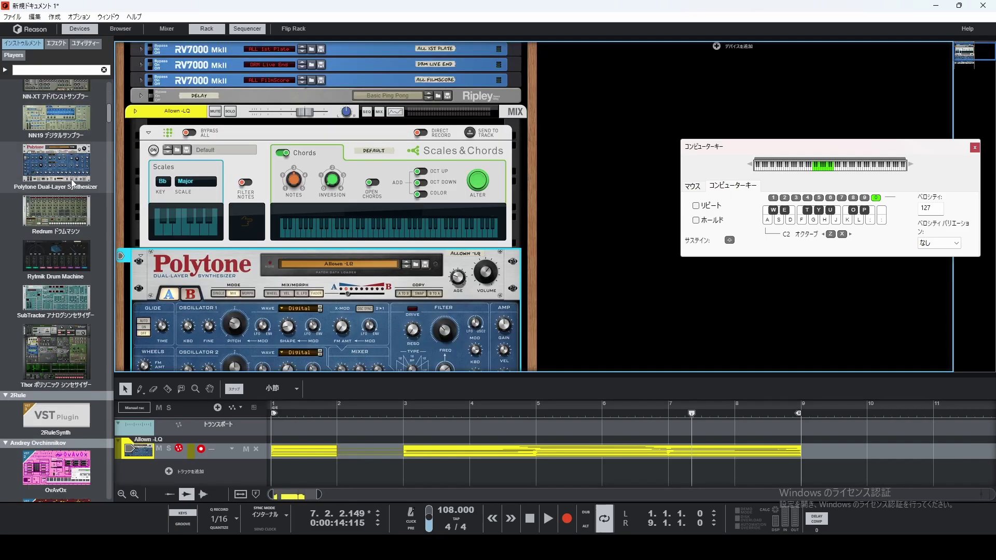
scroll(73, 184, down, 10)
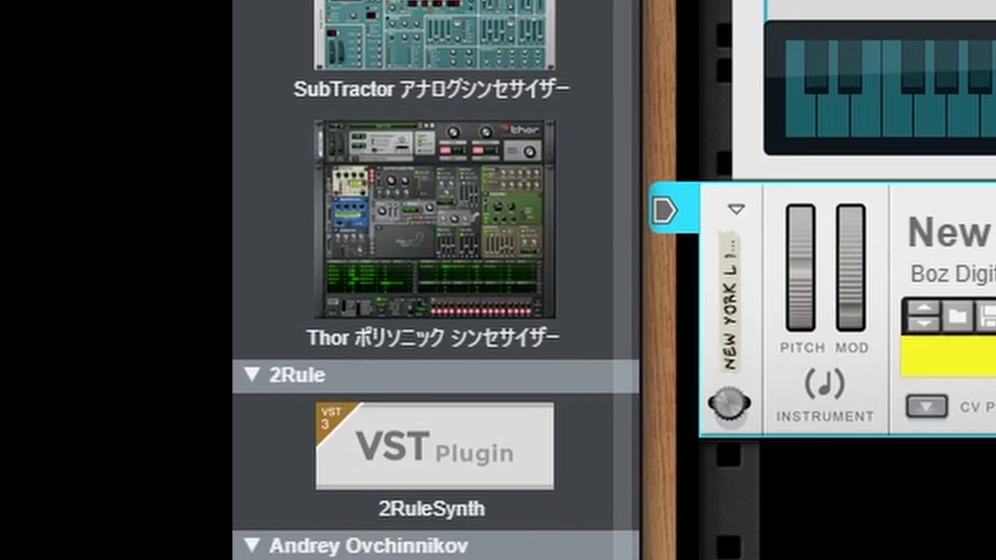
Step: Add a Ripley Space Delay as an insert effect on the New York L 1926 Lite mix channel
scroll(422, 100, down, 10)
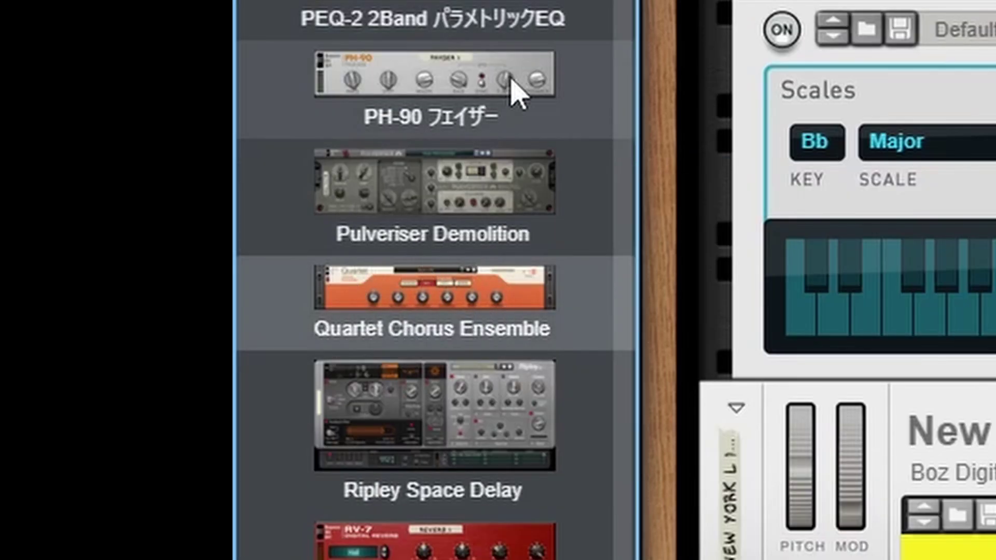
scroll(457, 156, down, 2)
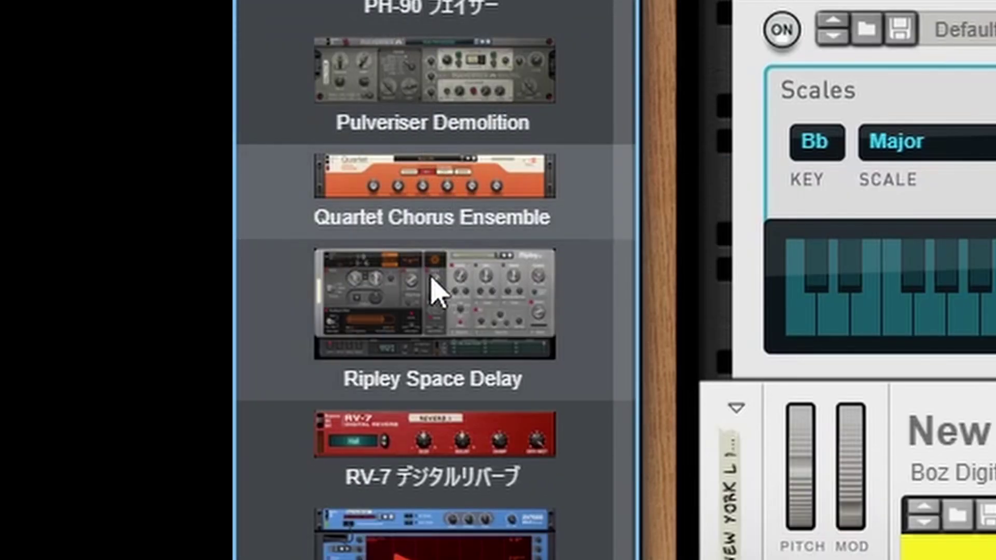
drag(438, 289, 236, 155)
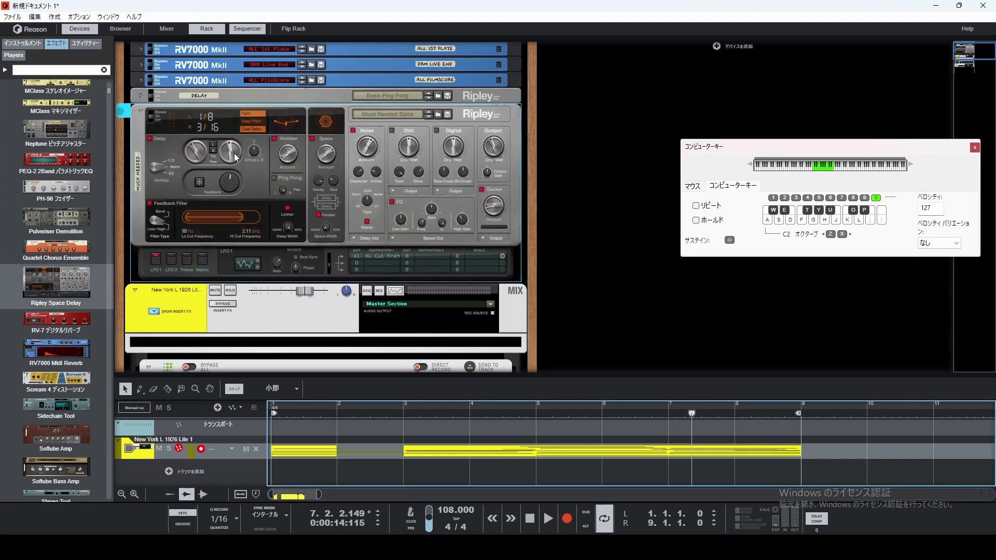
key(ctrl+z)
mouse_move(57, 291)
mouse_down()
mouse_move(61, 298)
mouse_move(234, 176)
mouse_move(282, 176)
mouse_up()
scroll(303, 239, down, 3)
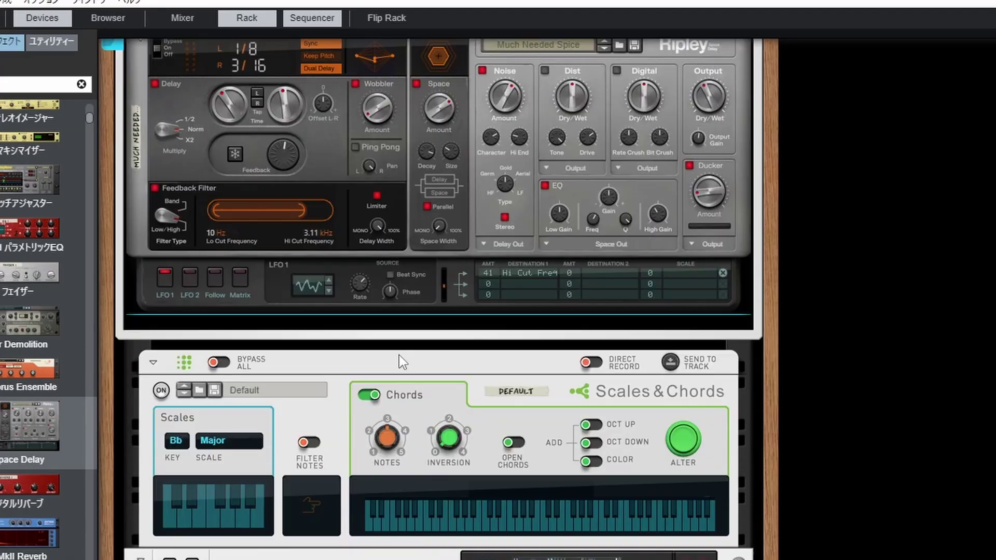
Step: Turn on Scales & Chords for New York L 1926 Lite and look over Ripley's Much Needed Spice settings
click(469, 318)
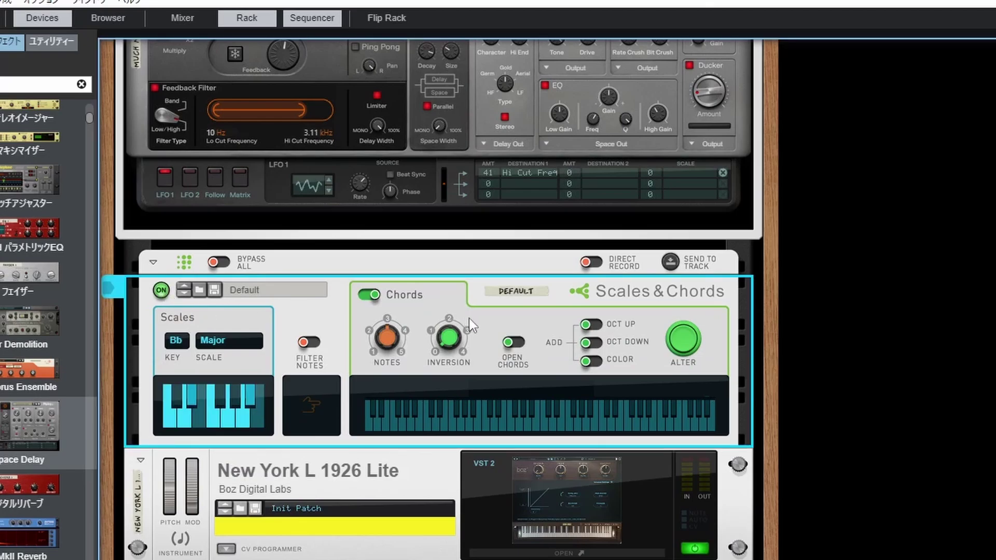
scroll(469, 319, down, 1)
scroll(458, 353, up, 4)
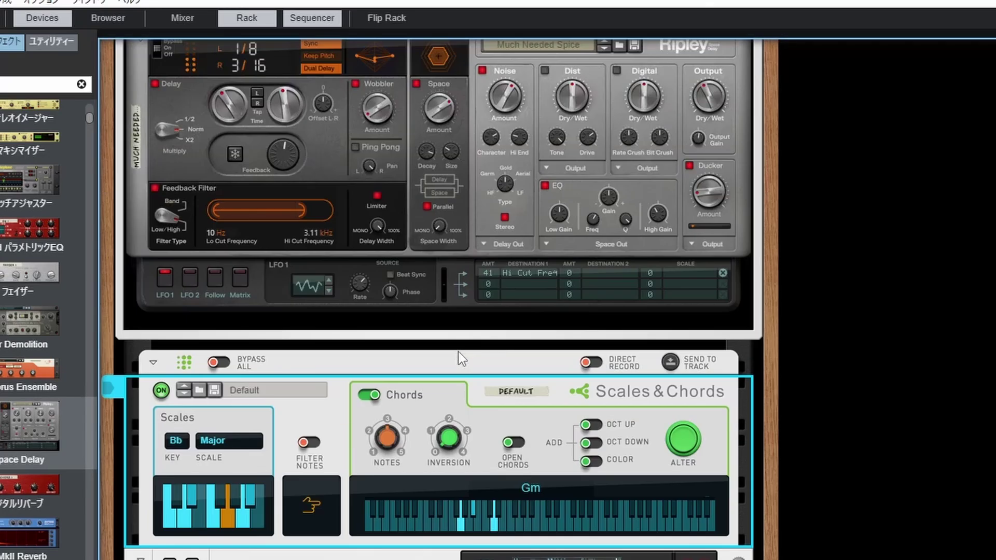
scroll(459, 357, up, 2)
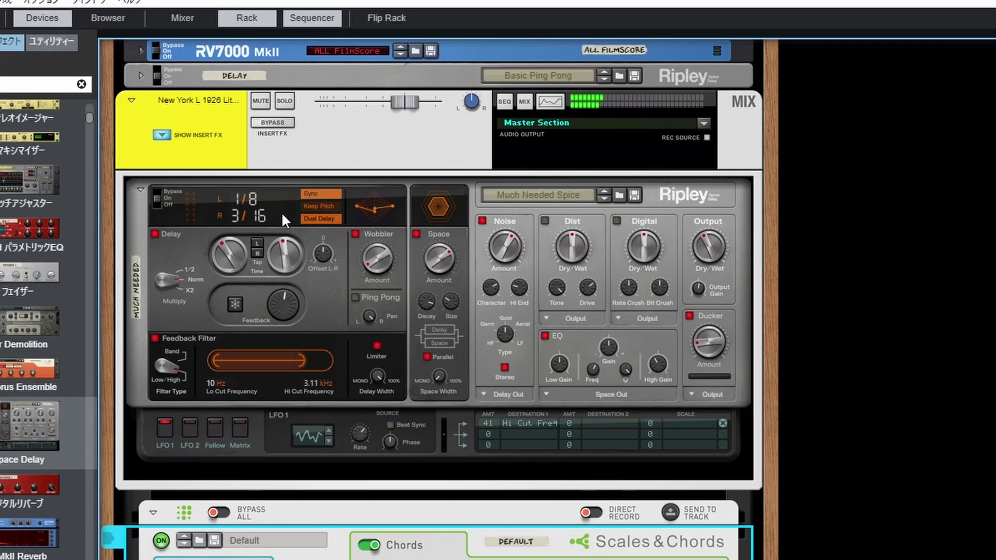
scroll(433, 259, down, 7)
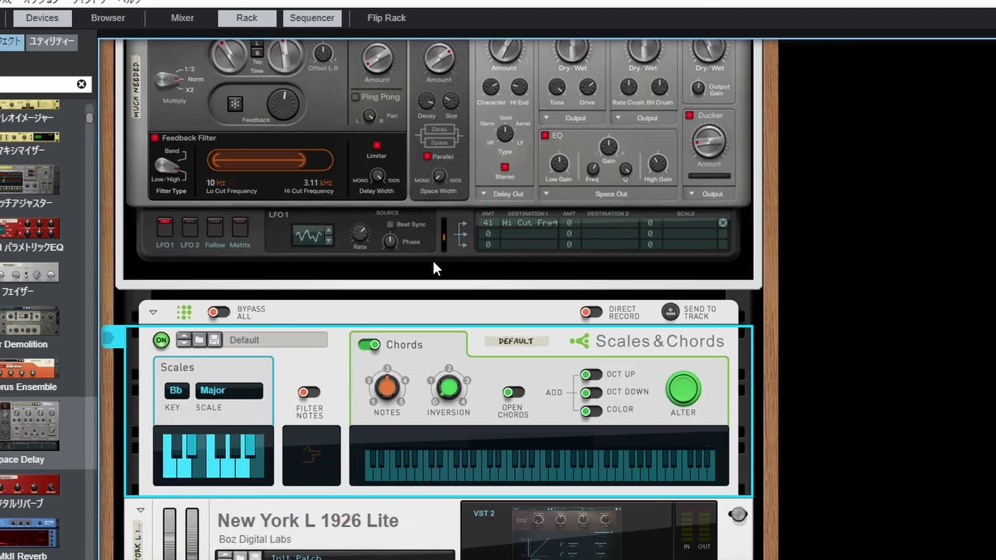
scroll(435, 265, up, 8)
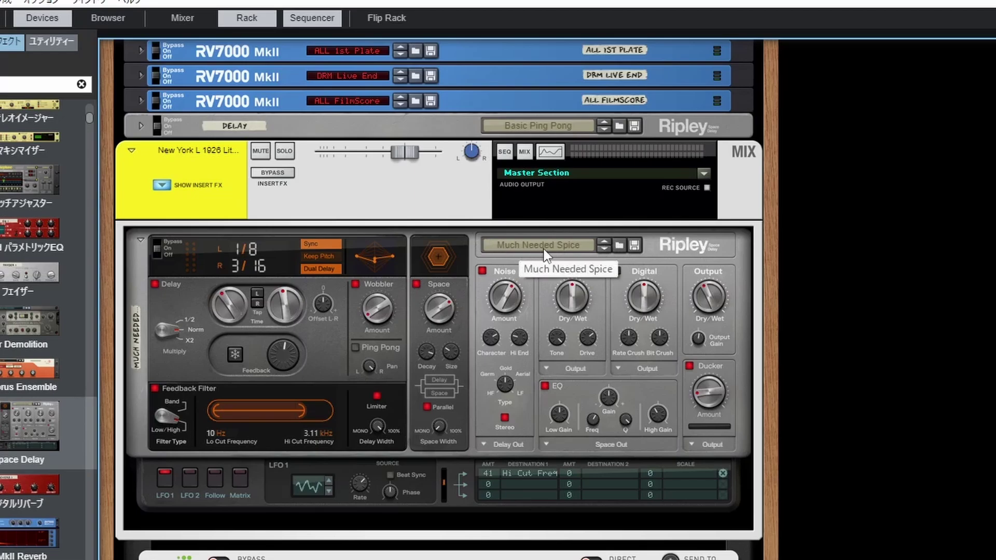
Step: Try Ripley's Old Slapback patch, and replace it with Big Lo-Fi Reverb from the Reverb category
click(604, 249)
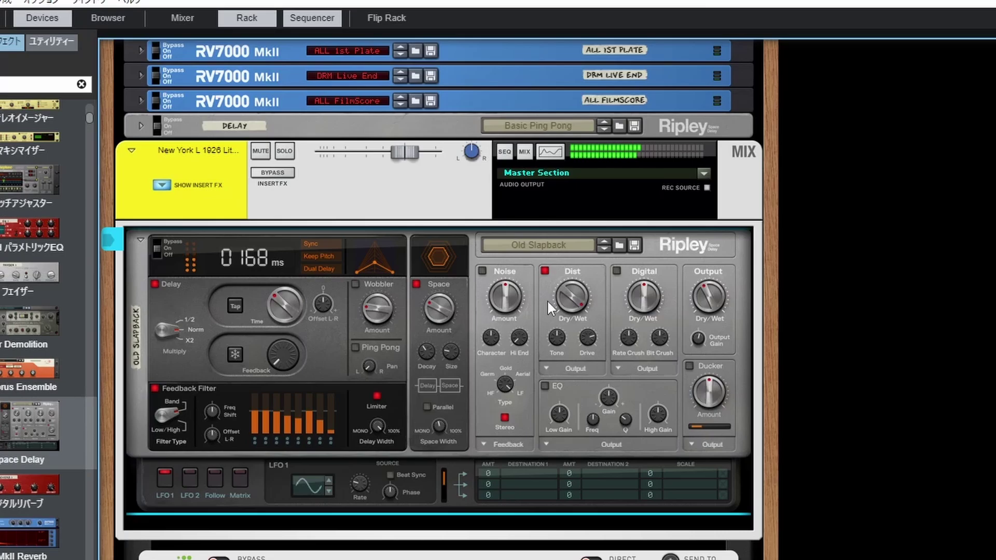
click(618, 246)
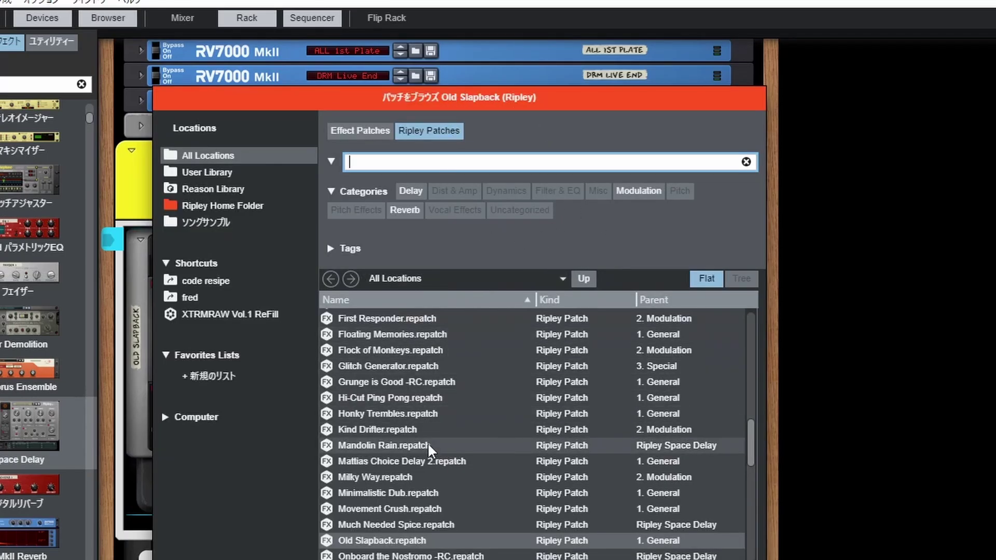
scroll(433, 441, down, 1)
scroll(433, 439, down, 1)
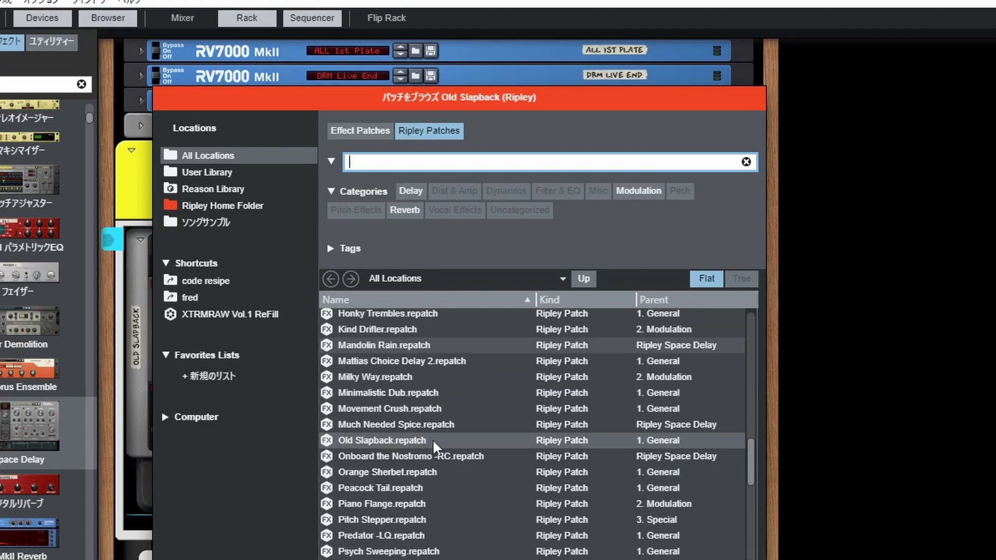
scroll(433, 439, up, 2)
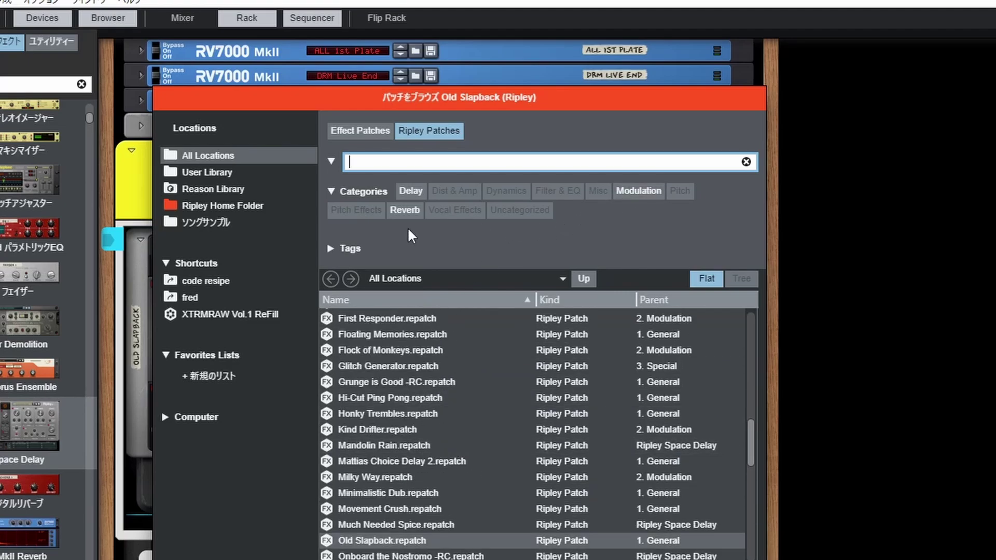
click(400, 210)
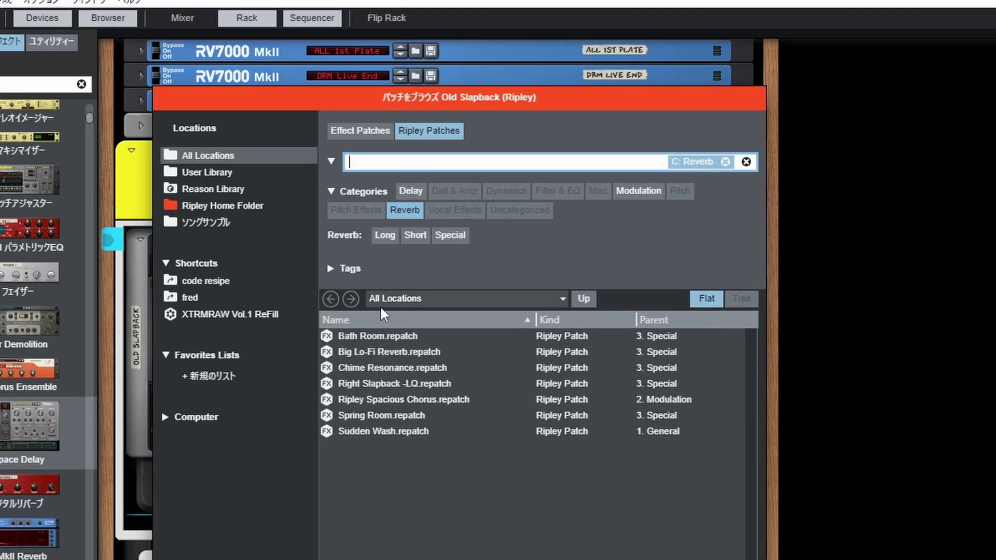
double_click(378, 351)
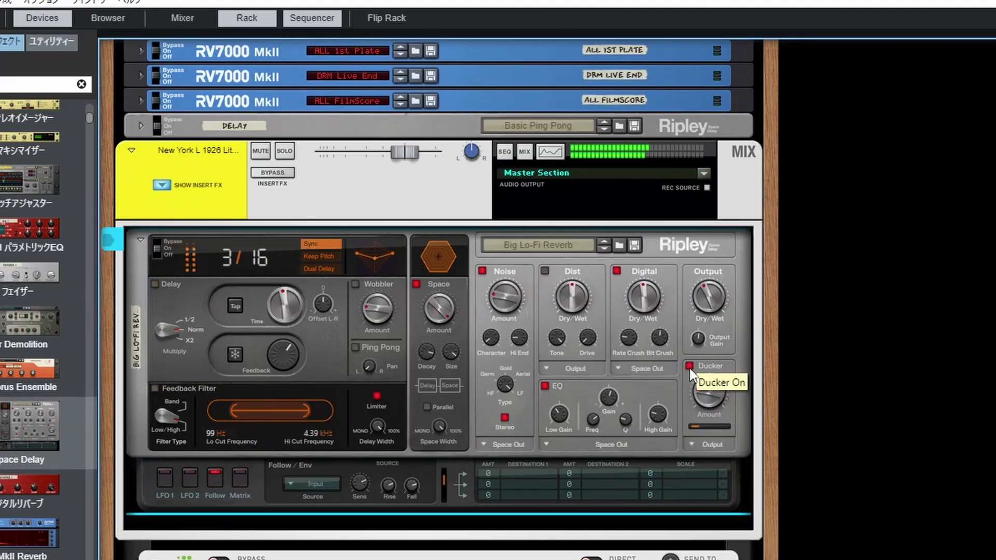
Step: Turn off the Scales & Chords player above New York L 1926 Lite
mouse_move(378, 327)
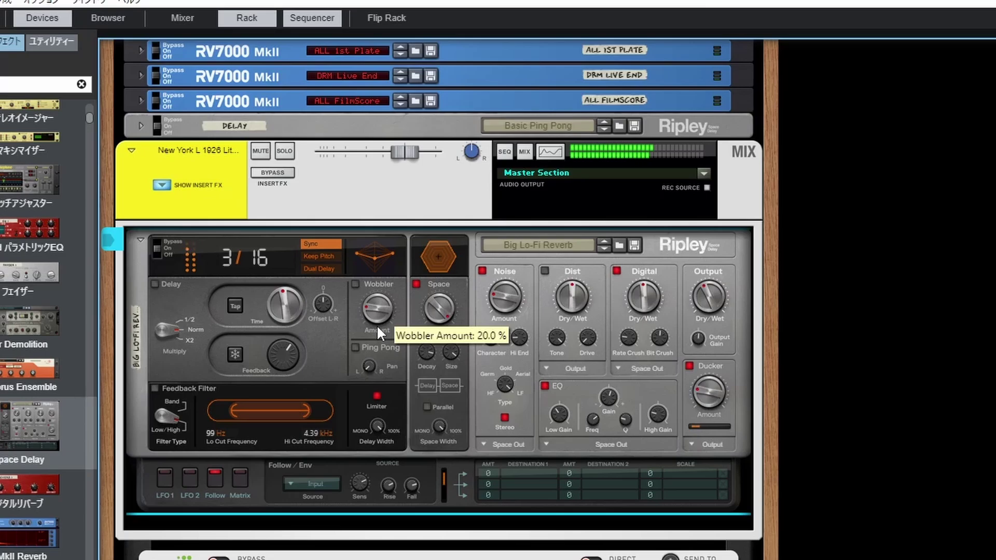
scroll(377, 327, down, 5)
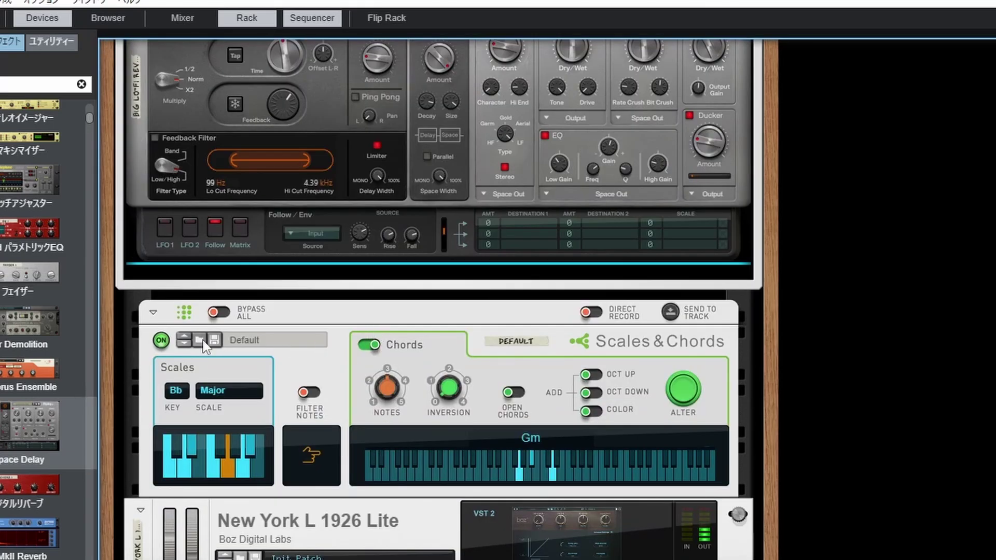
click(264, 374)
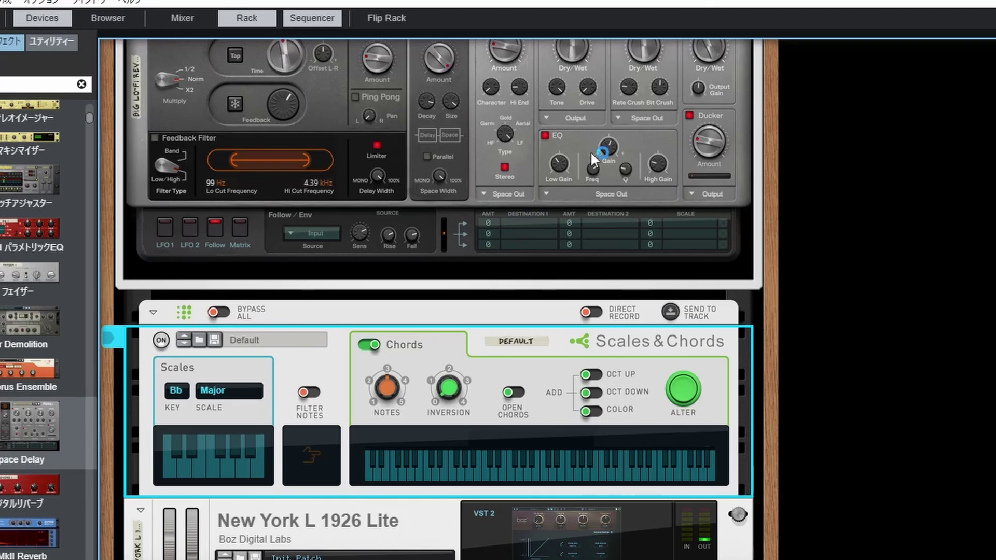
scroll(488, 319, up, 3)
scroll(450, 260, down, 5)
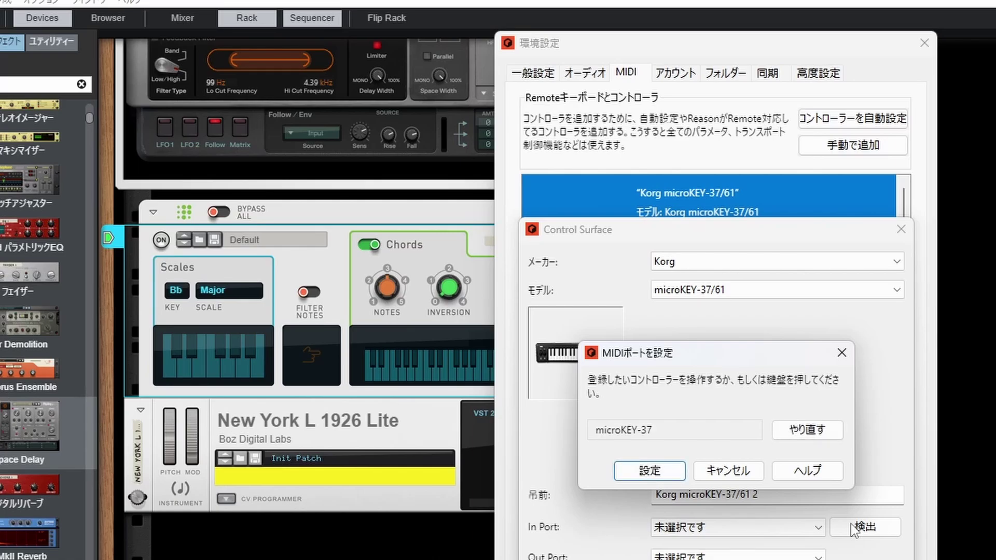
Step: Add the Korg microKEY-37/61 controller on the detected microKEY-37 port, enable it for Reason and close the preferences
click(655, 474)
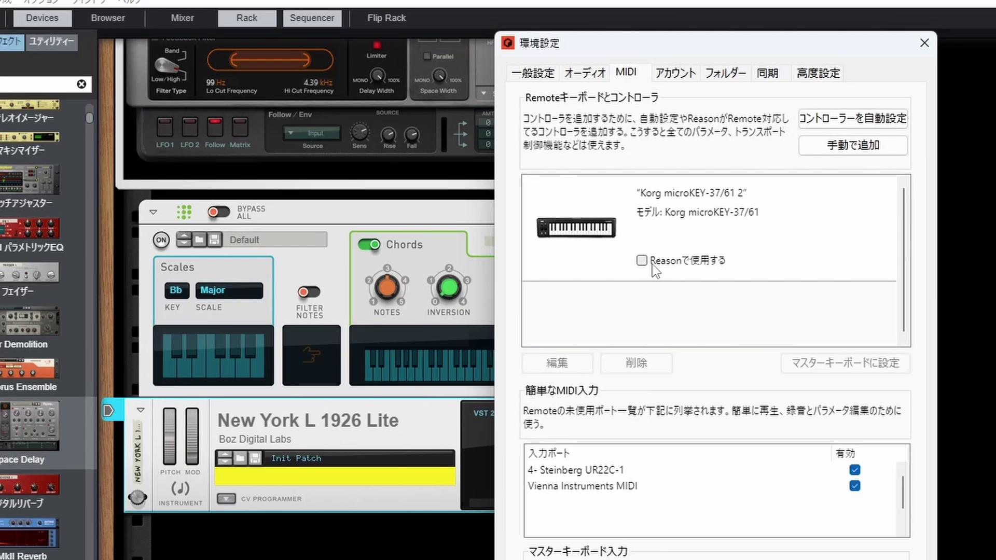
click(651, 261)
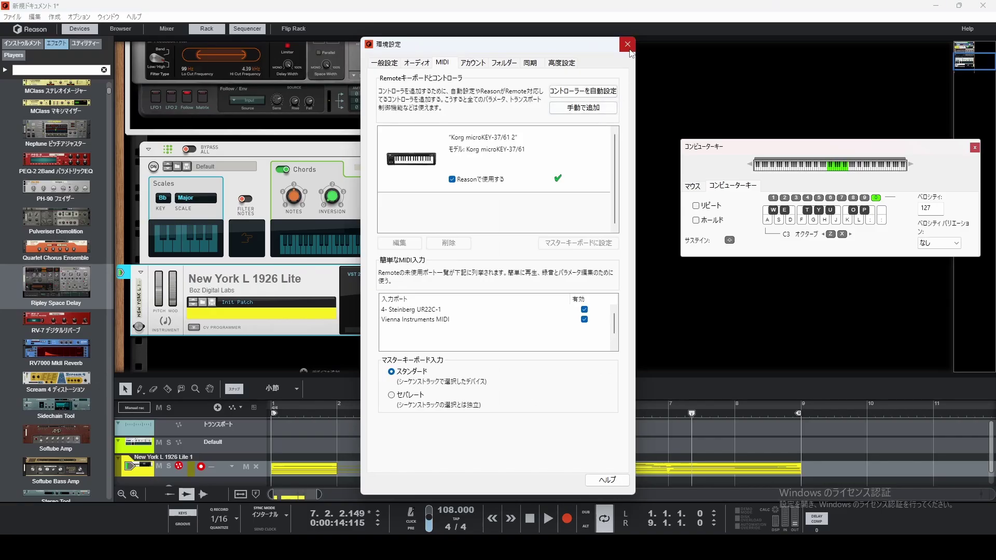
click(925, 43)
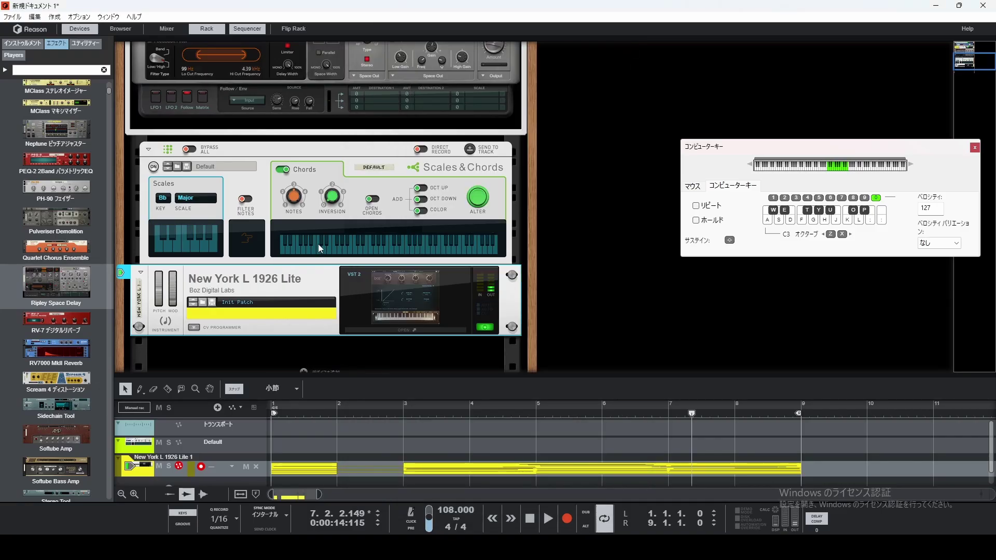
Step: Look over the reverb, tone and advanced settings in the New York L 1926 Lite plugin window, and close it
scroll(318, 245, up, 2)
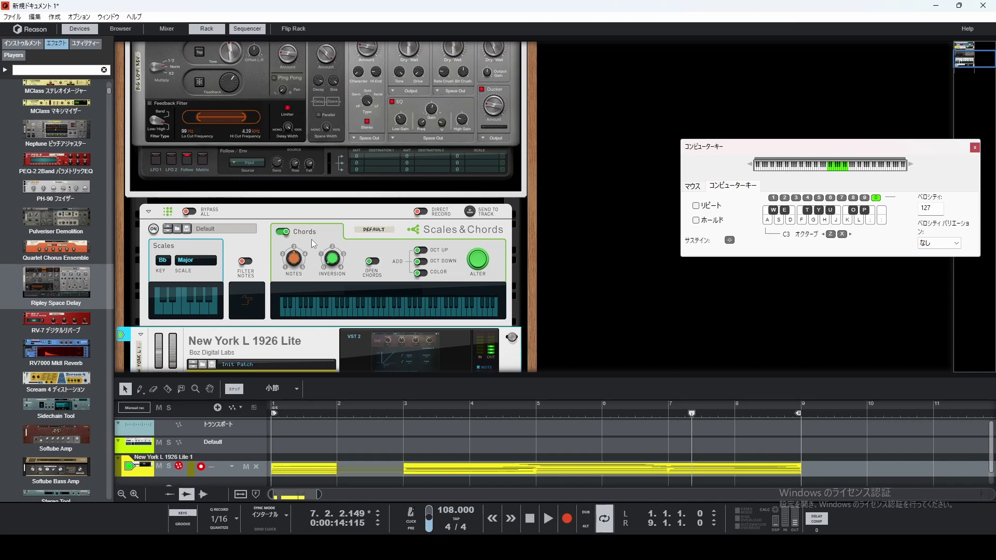
scroll(297, 177, down, 5)
click(369, 262)
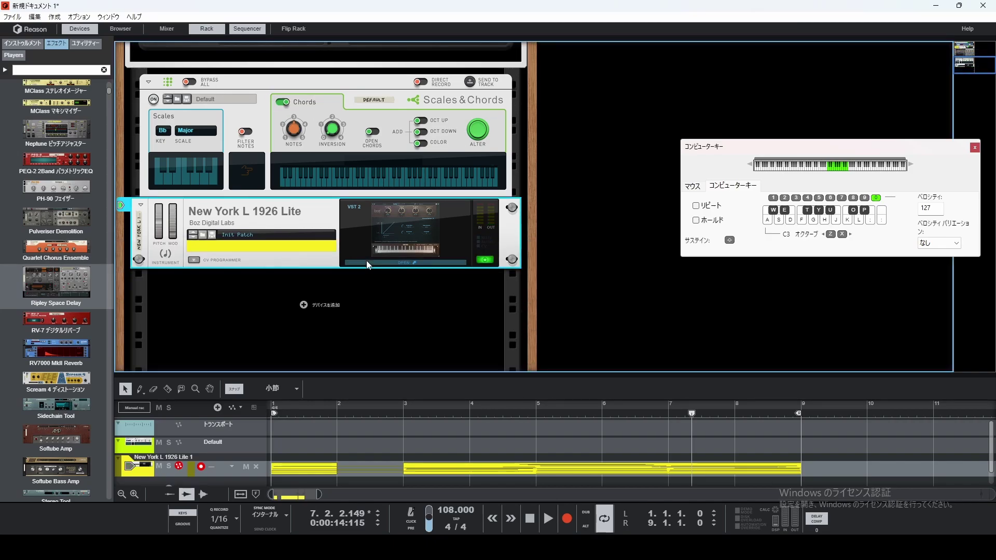
drag(139, 276, 116, 274)
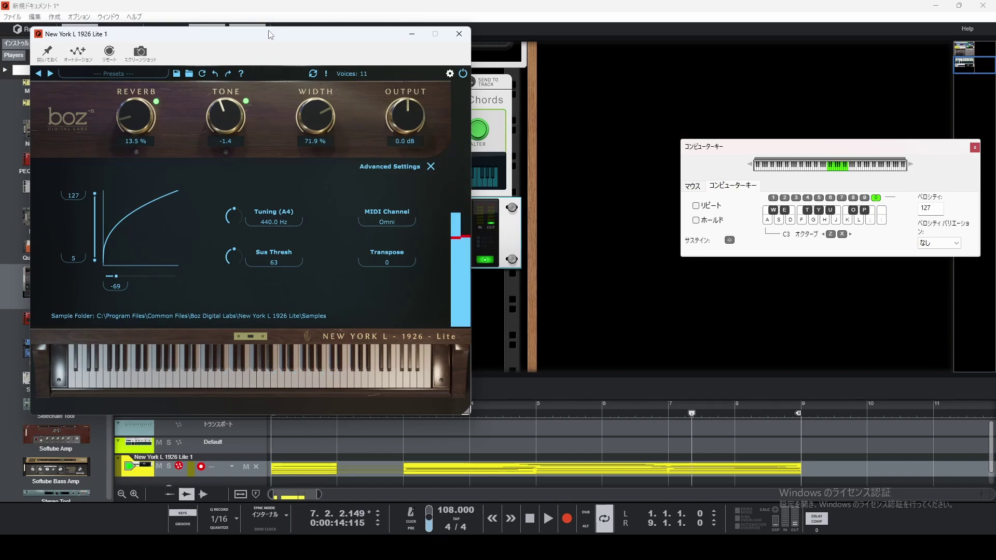
click(459, 33)
Step: Load the Ambience Overdrive patch from Ripley's patch browser, and advance to the Ambient Multiplication patch
scroll(372, 241, up, 5)
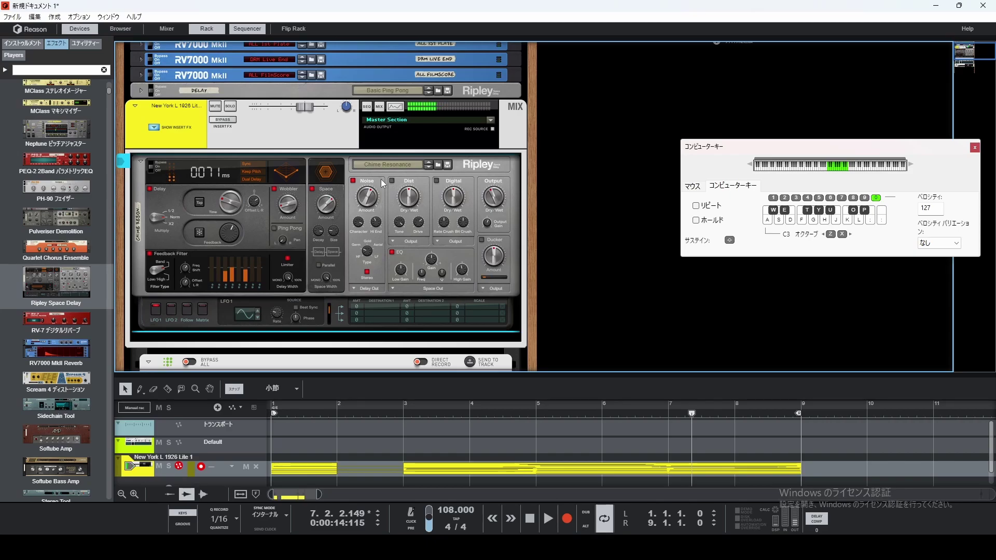
scroll(405, 156, down, 1)
click(429, 137)
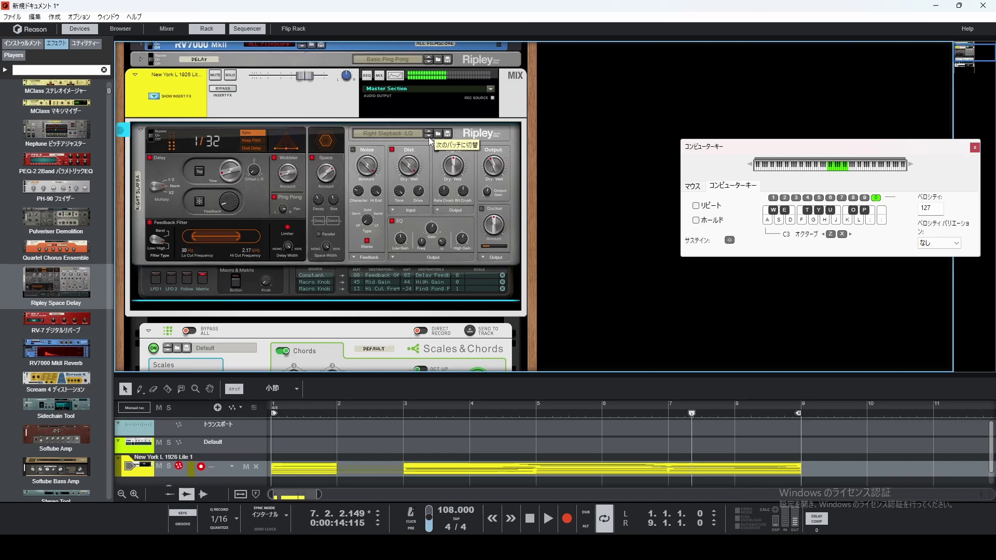
click(437, 133)
click(520, 218)
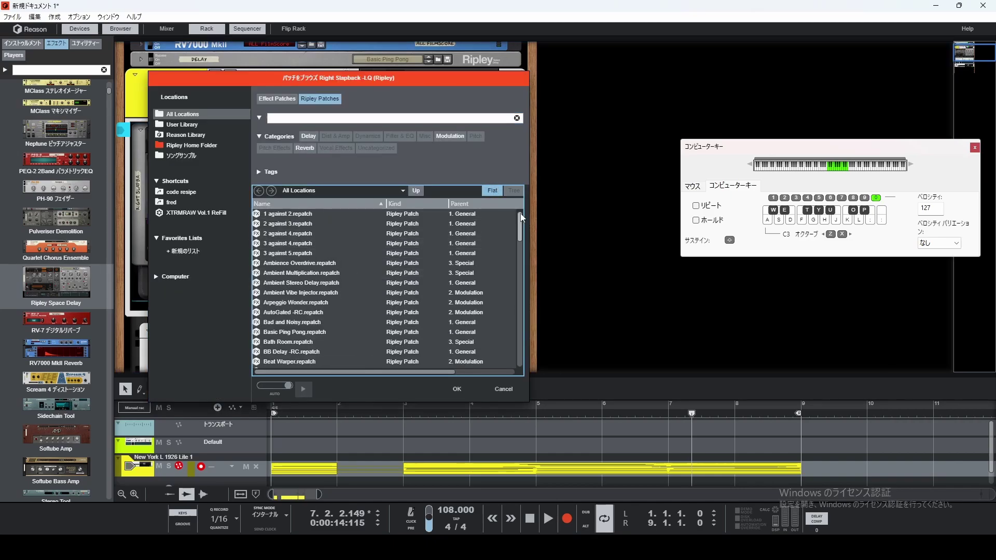
scroll(329, 235, down, 1)
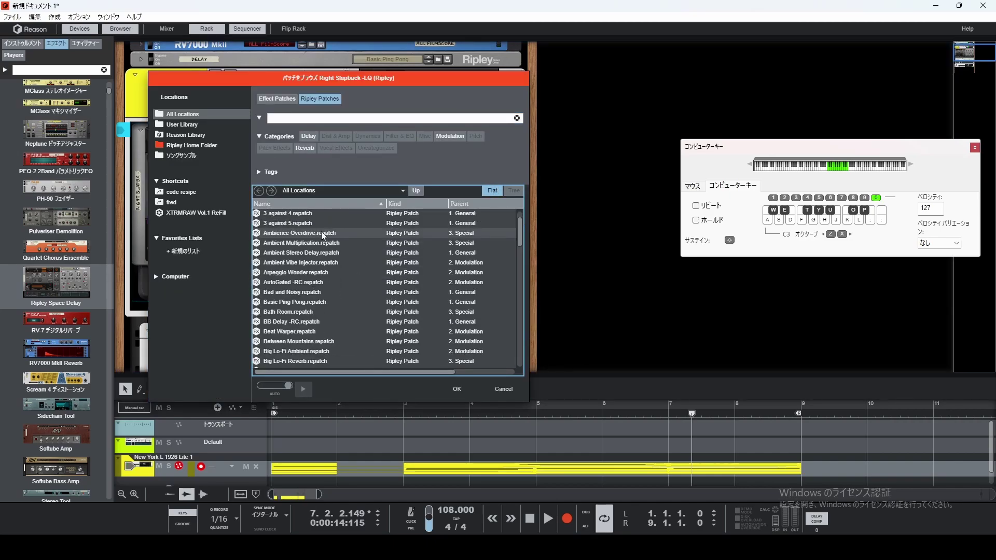
double_click(321, 233)
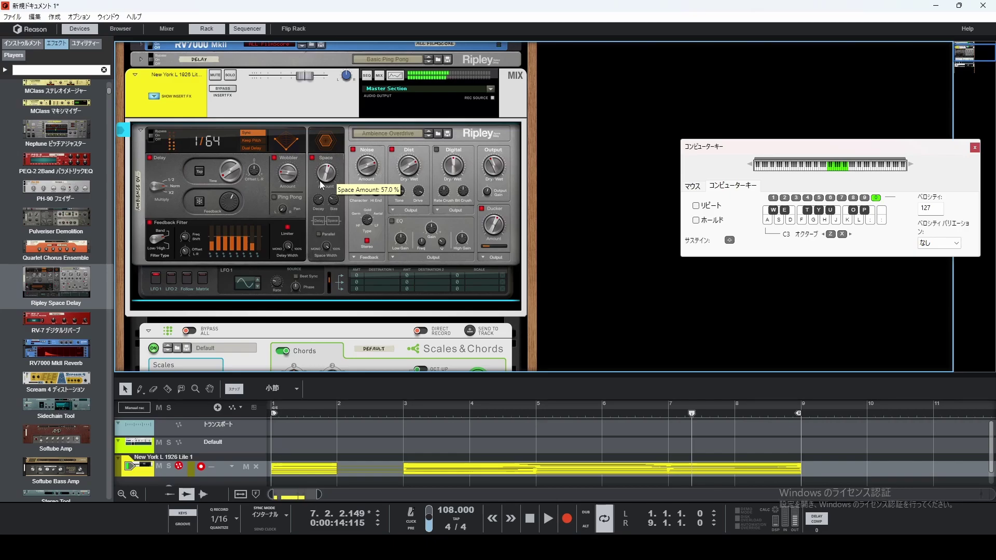
click(429, 136)
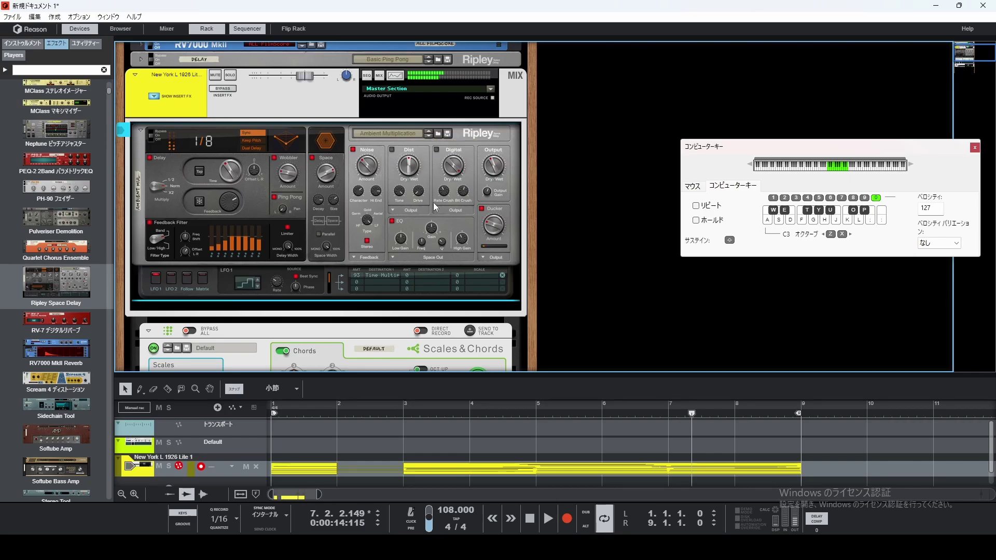
Step: In Scales & Chords, set Notes to 2, enable Oct Up and Open Chords, and change the scale to Mixolydian
scroll(433, 203, down, 3)
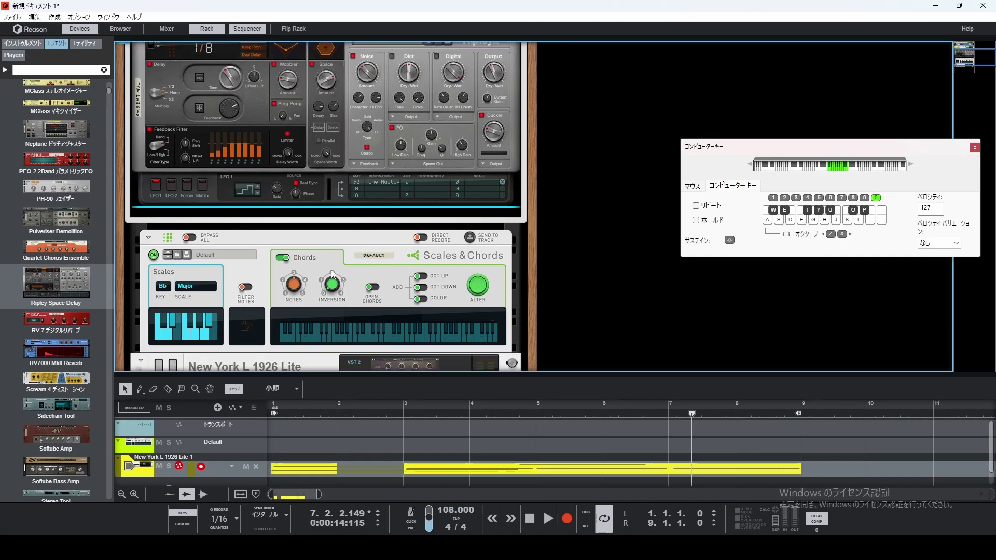
click(305, 286)
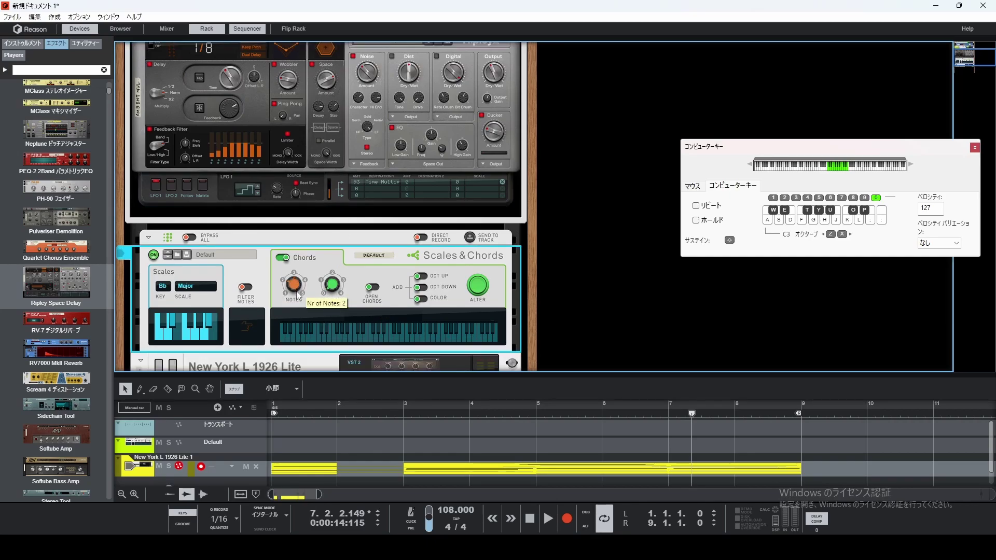
click(421, 276)
click(373, 288)
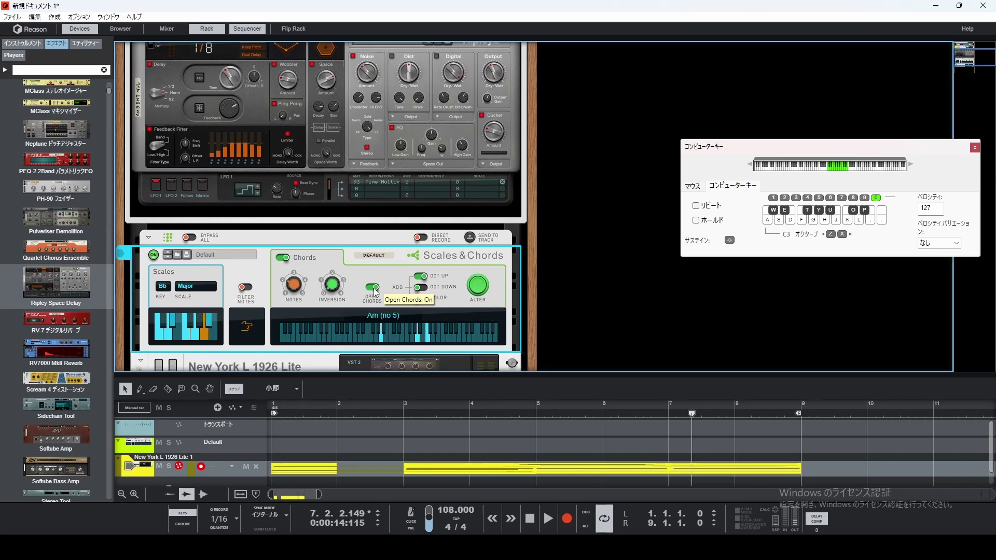
click(198, 287)
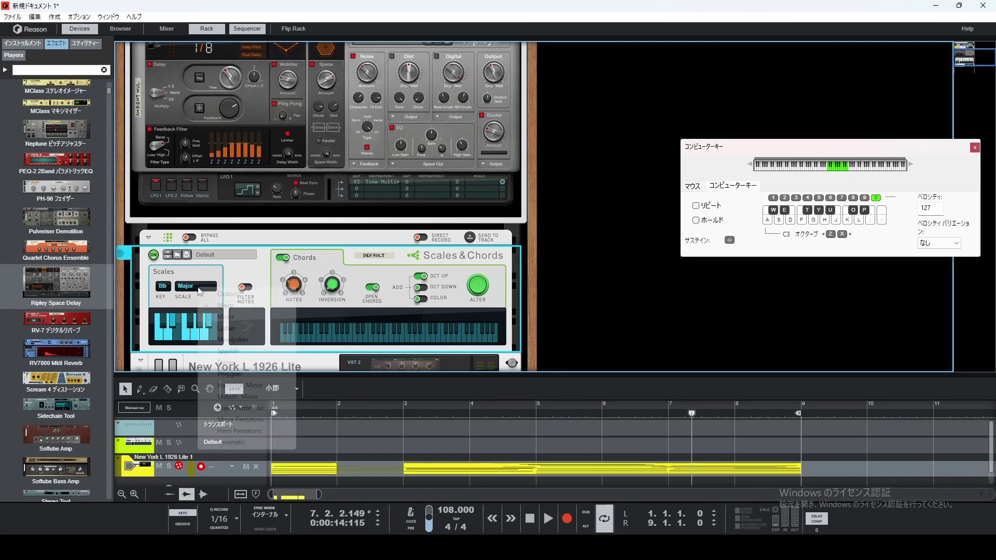
click(224, 340)
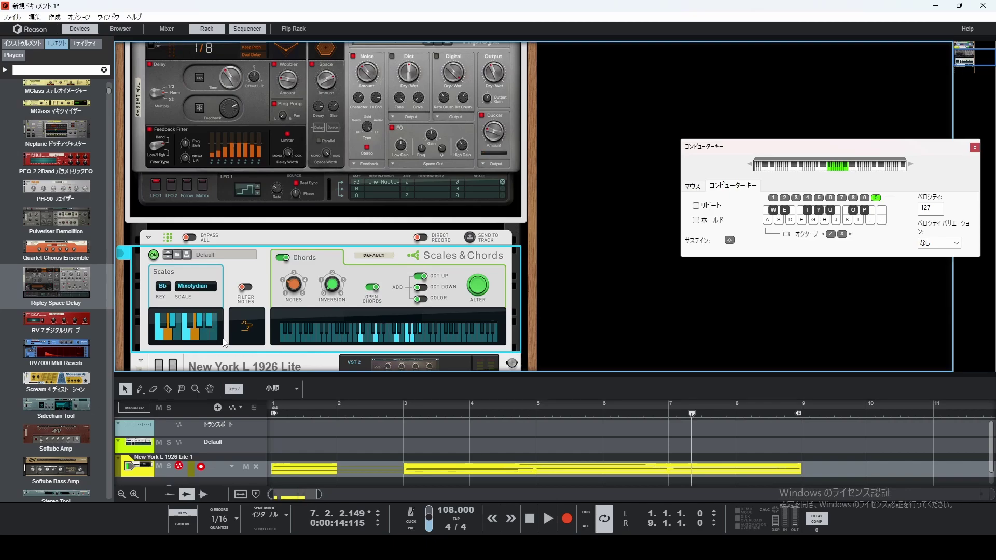
Step: Advance Ripley to Ambient Stereo Delay and on to Ambient Vibe Injector, and play chords through the delay
scroll(348, 258, up, 3)
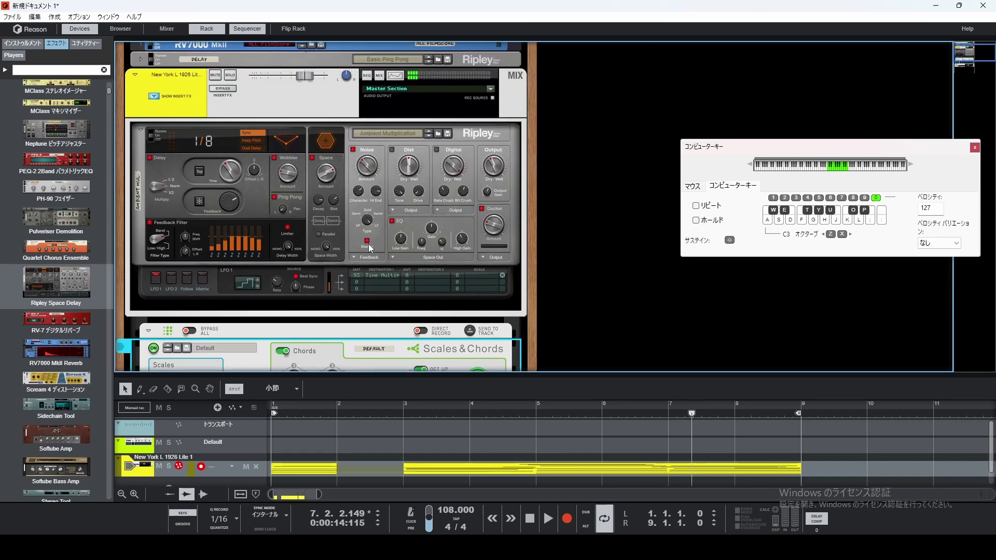
click(429, 136)
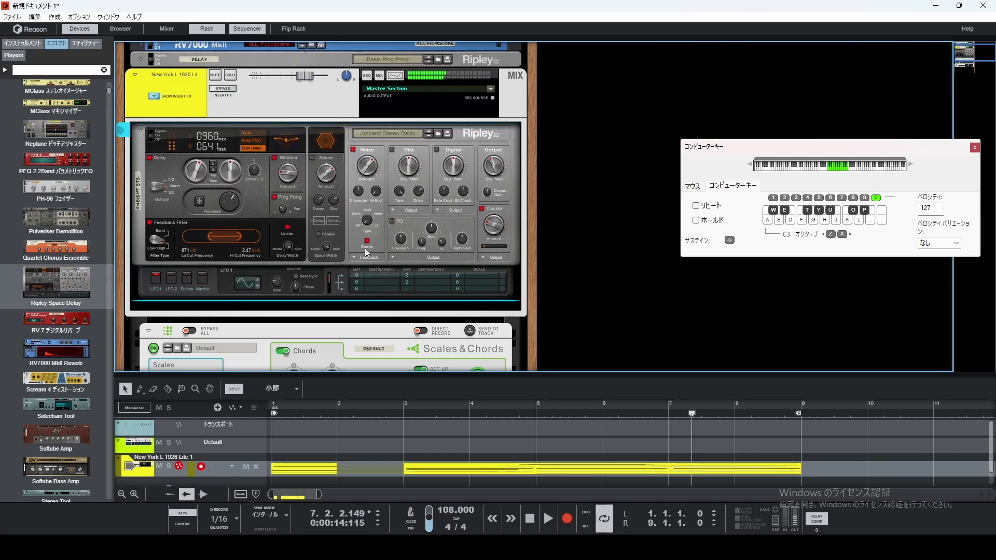
scroll(364, 251, down, 3)
scroll(364, 256, down, 1)
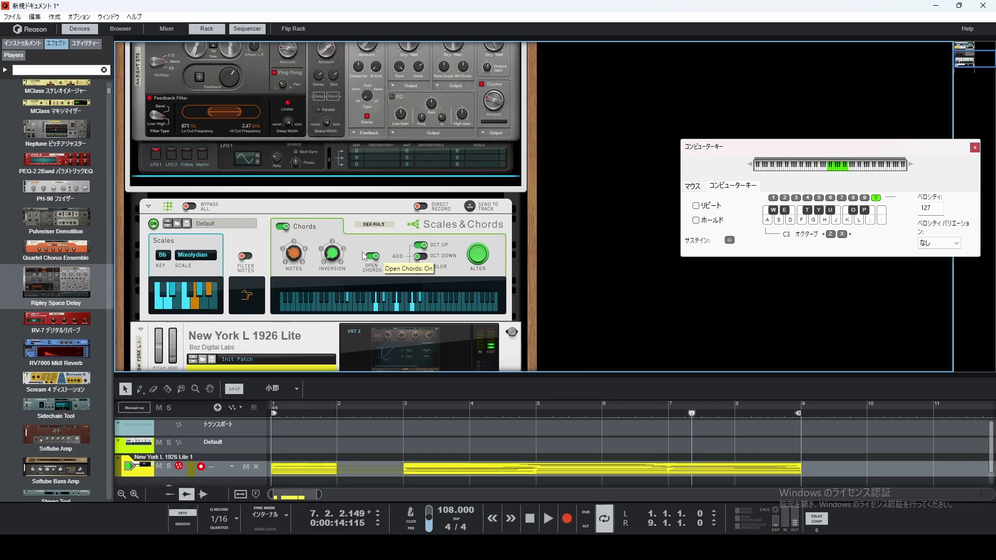
scroll(362, 251, up, 2)
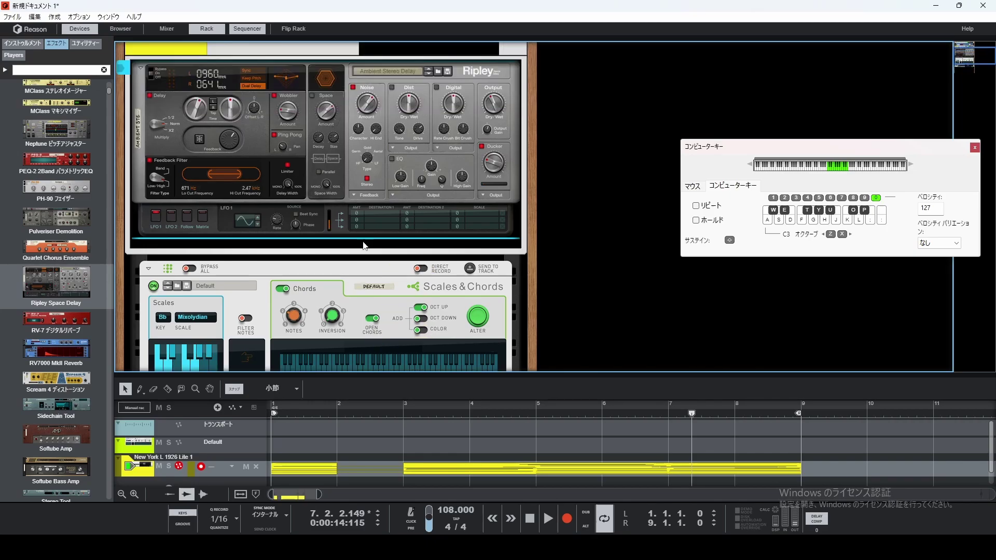
click(429, 74)
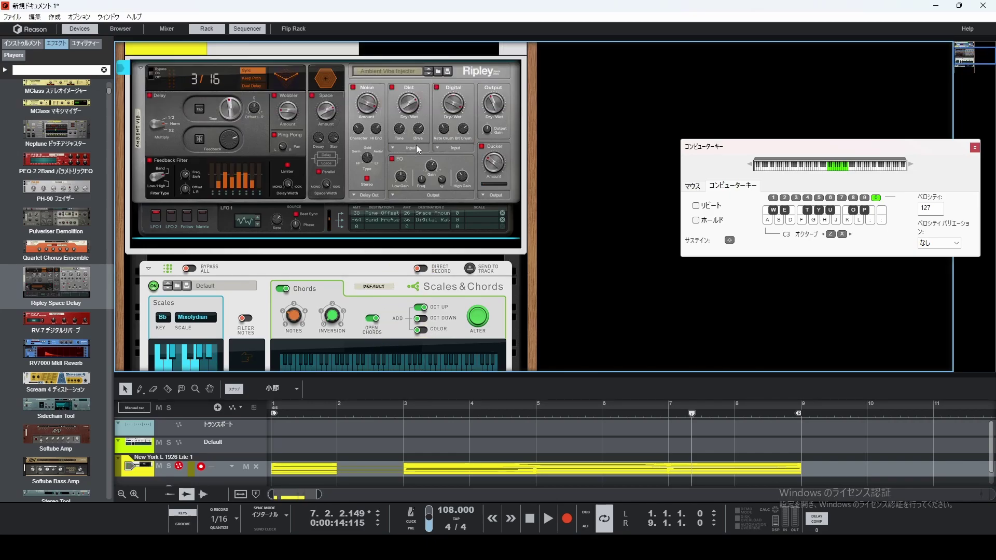
key(h)
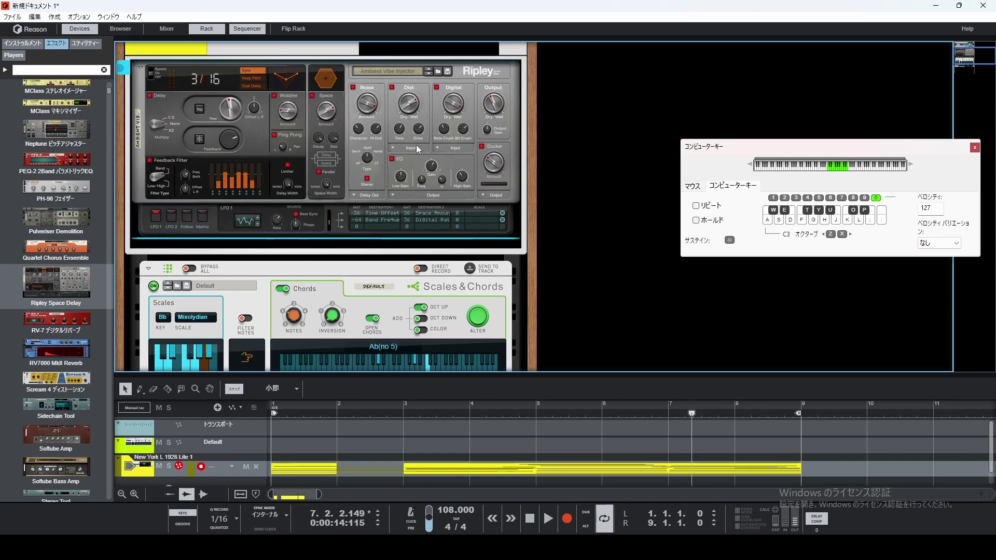
key(s)
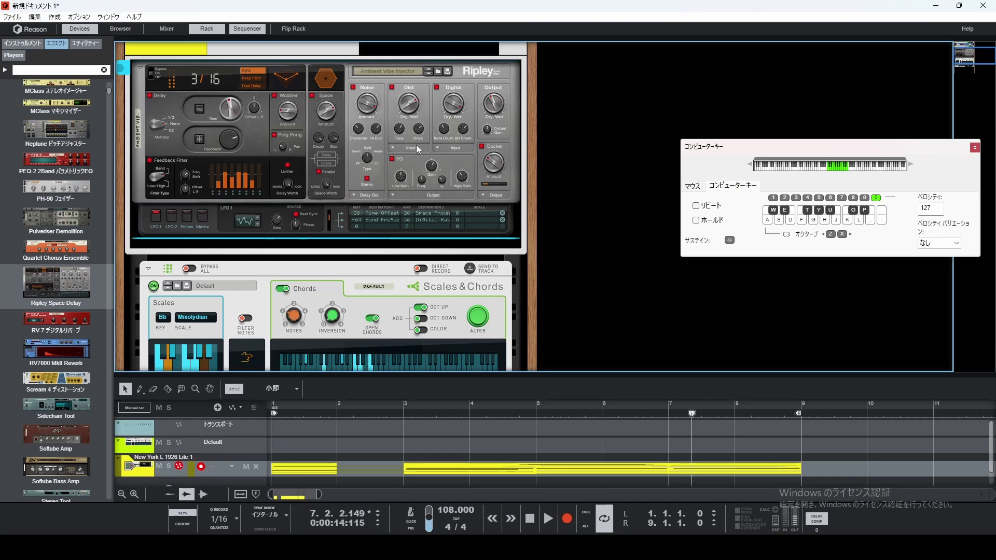
Step: Replace the New York L 1926 Lite piano with a Grain Sample Manipulator and load its Infinity Cloud patch
scroll(196, 213, down, 5)
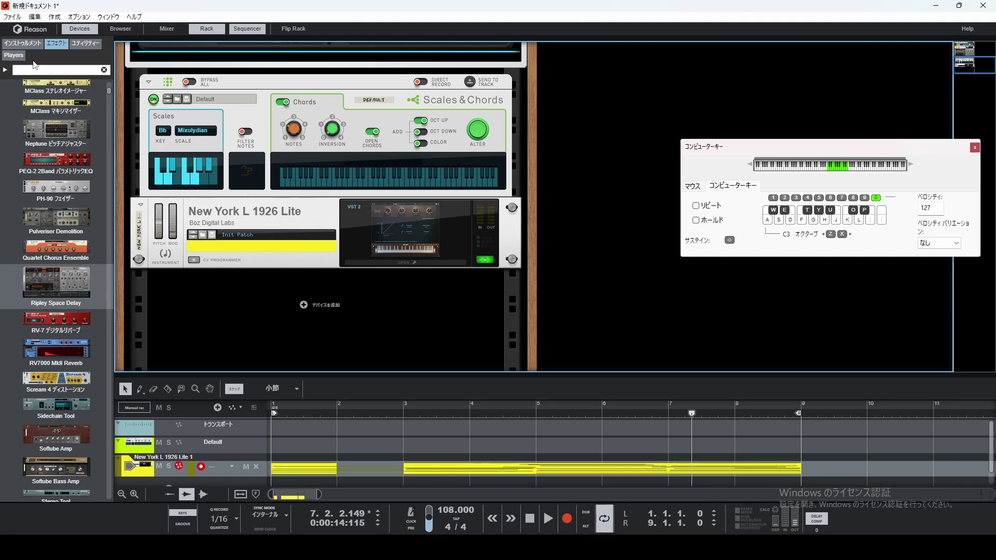
click(22, 43)
drag(109, 91, 109, 89)
drag(56, 236, 284, 218)
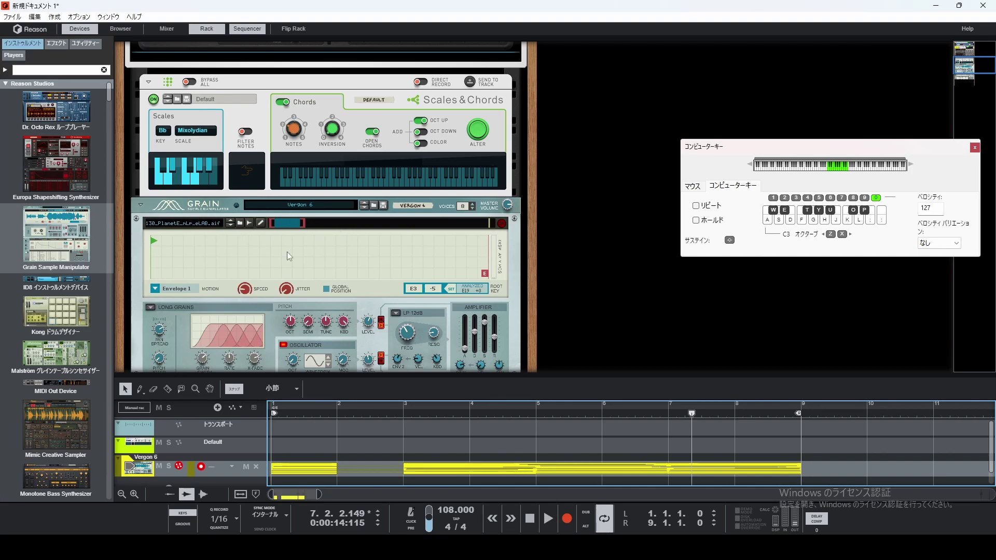
scroll(247, 254, down, 5)
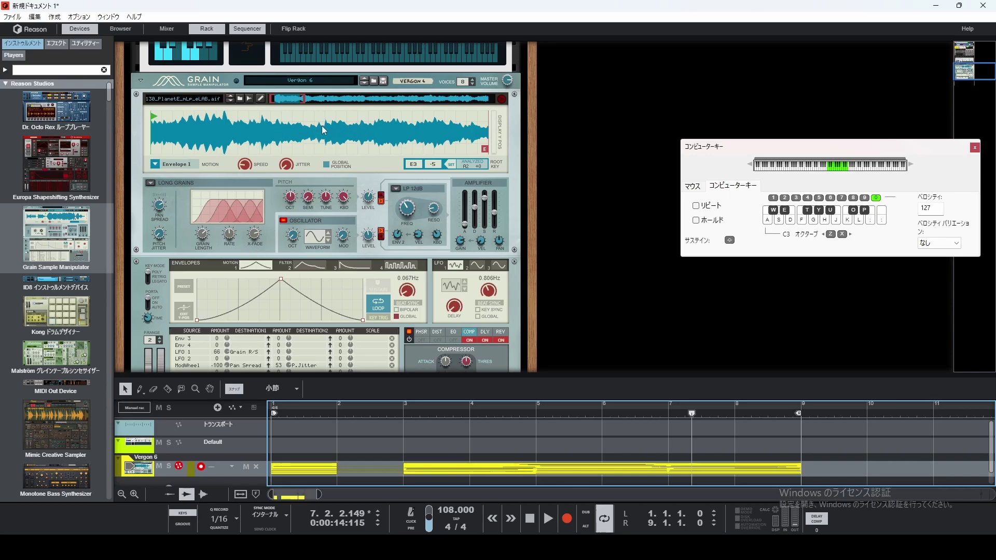
scroll(204, 164, up, 3)
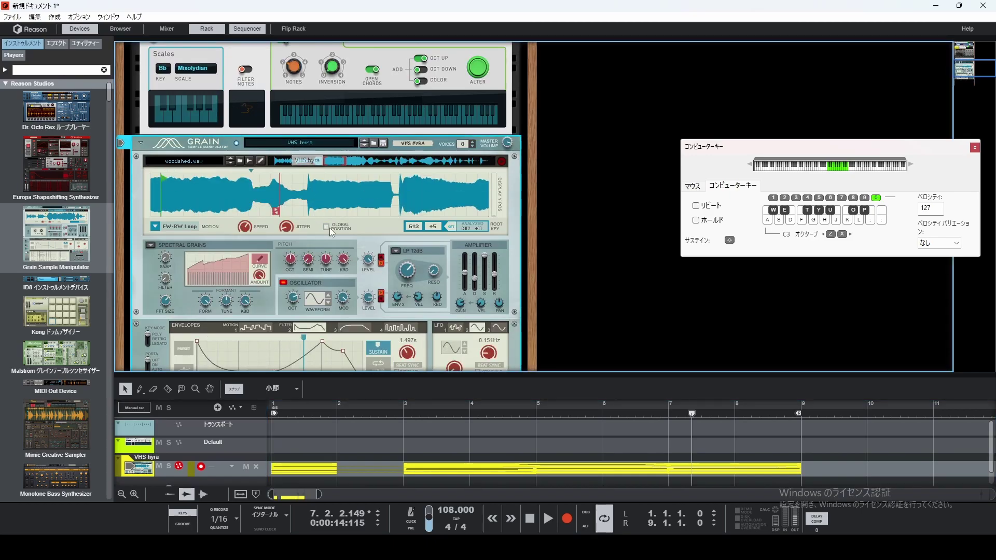
mouse_move(508, 149)
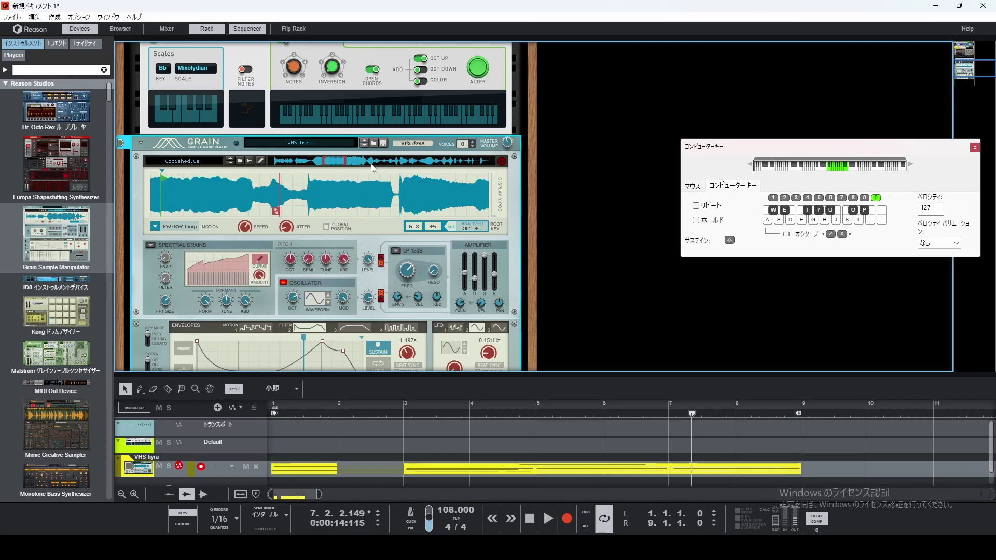
click(310, 146)
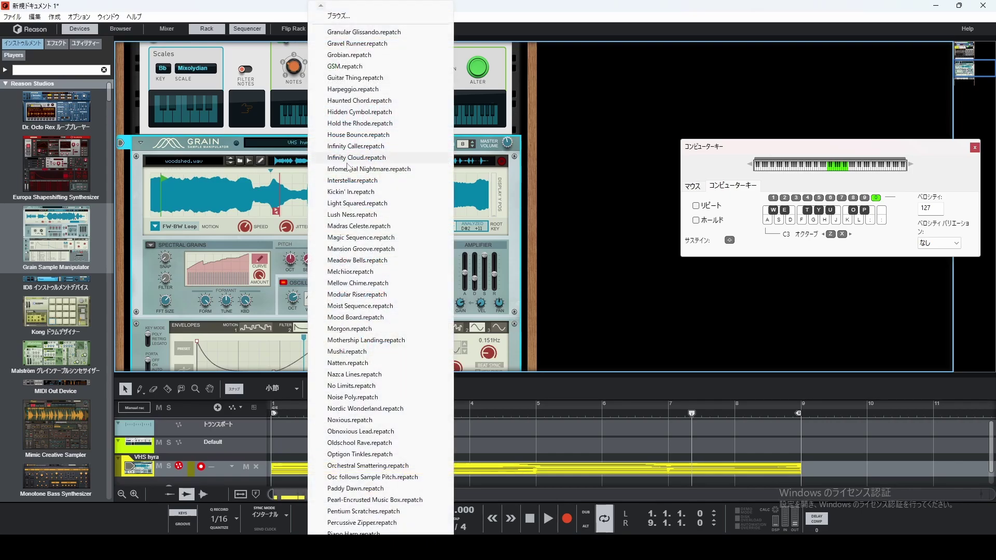
click(348, 157)
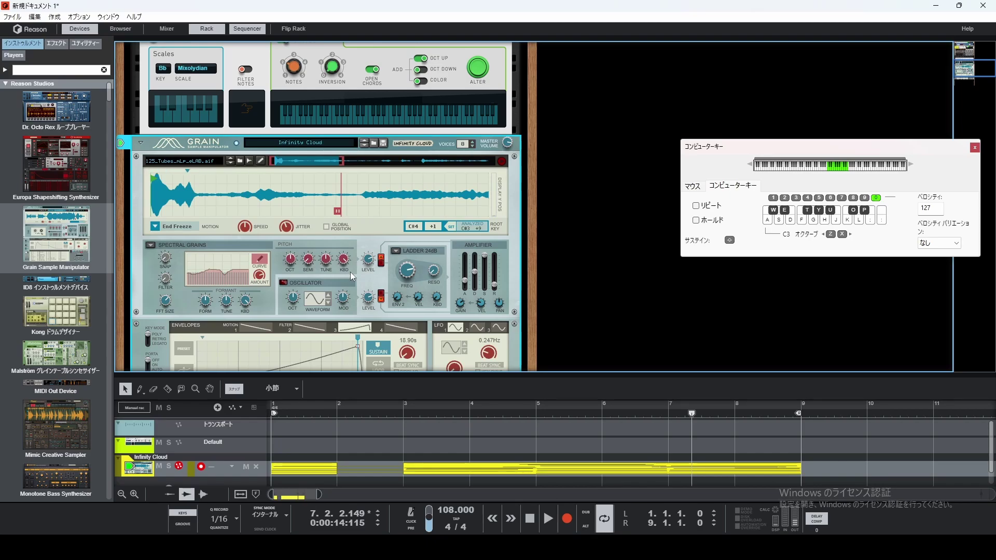
Step: Advance the Ripley Space Delay to the Arpeggio Wonder patch
scroll(351, 276, up, 5)
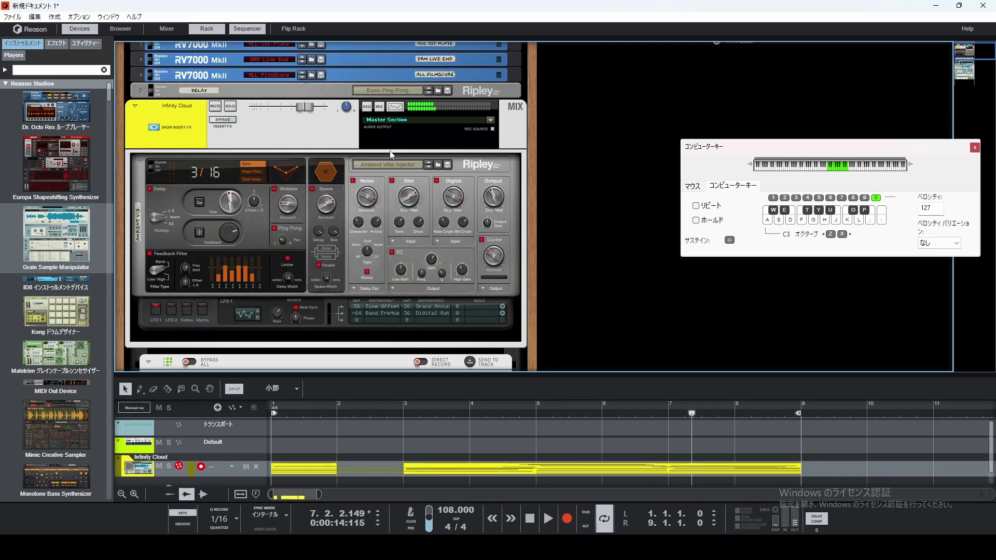
click(427, 167)
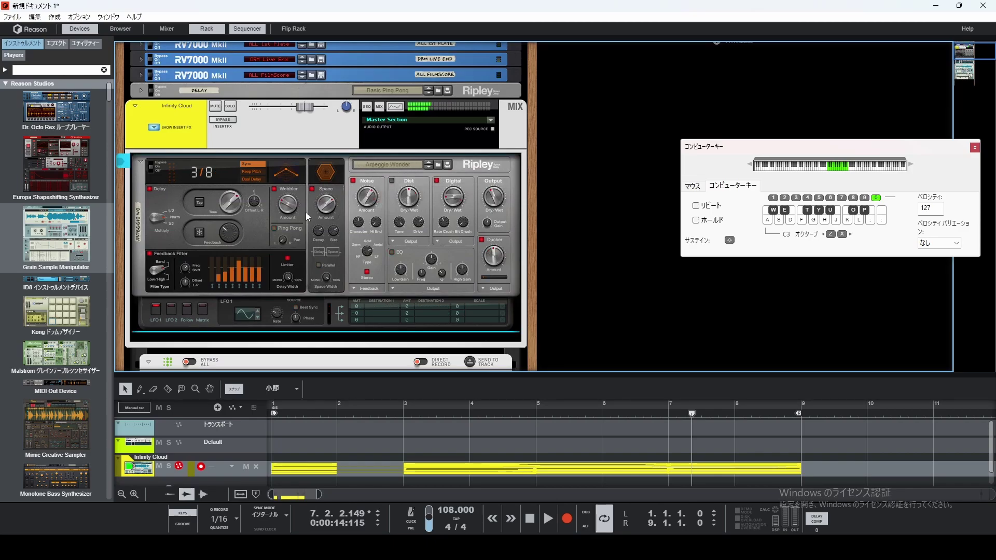
Step: Turn off Scales & Chords and replace the Grain Sample Manipulator below it with an NN-XT sampler
scroll(307, 217, down, 4)
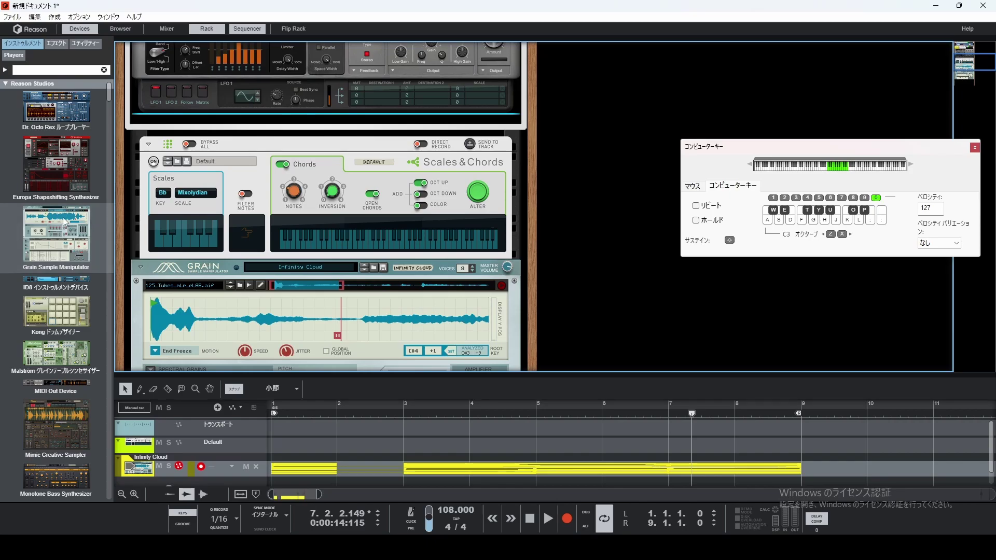
scroll(65, 222, down, 3)
scroll(64, 222, down, 3)
Step: Add an RPG-8 arpeggiator below the NN-XT with its Pattern section enabled, and close the on-screen piano keys window
click(85, 44)
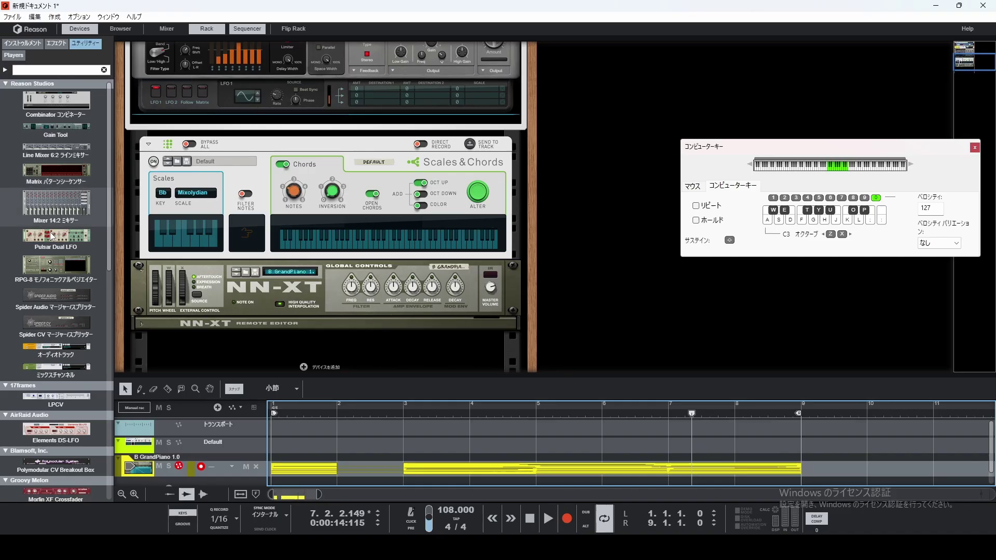
drag(56, 265, 289, 333)
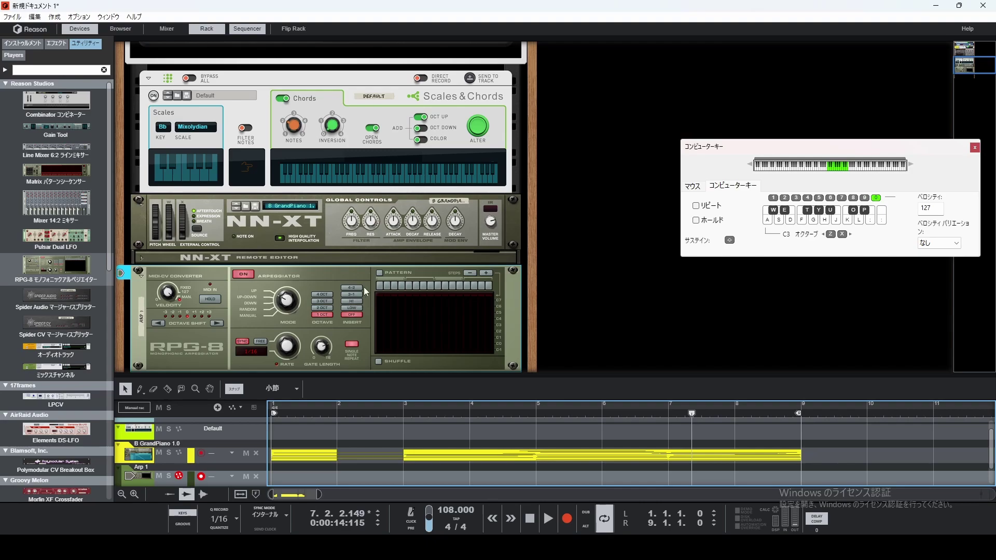
click(379, 273)
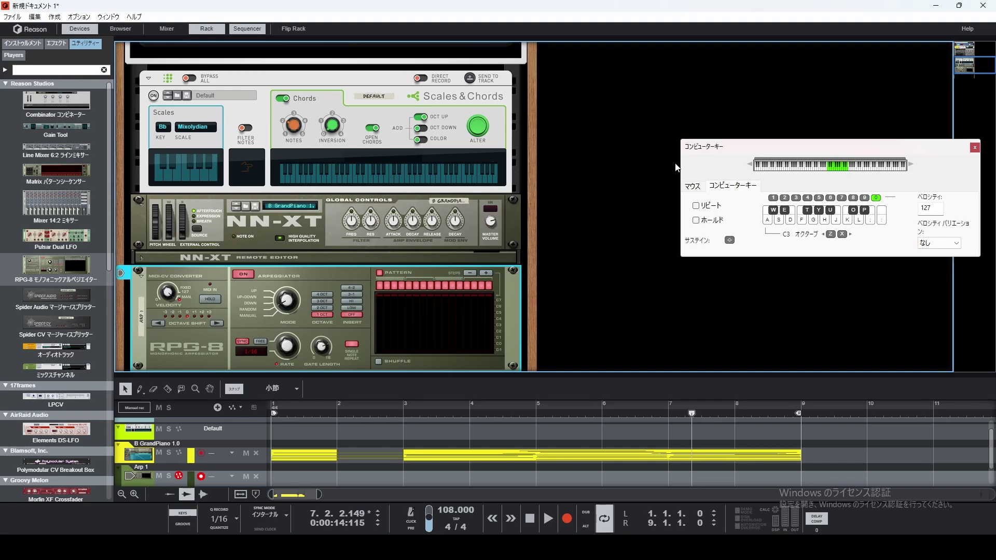
key(F4)
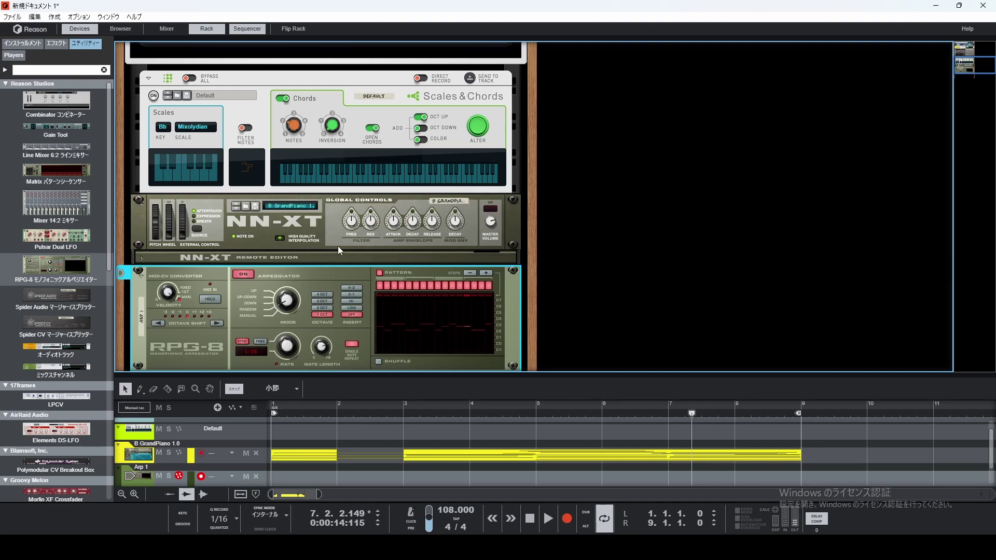
Step: Advance the Ripley Space Delay inserted on the B GrandPiano channel to the AutoGated -RC patch
scroll(338, 245, up, 5)
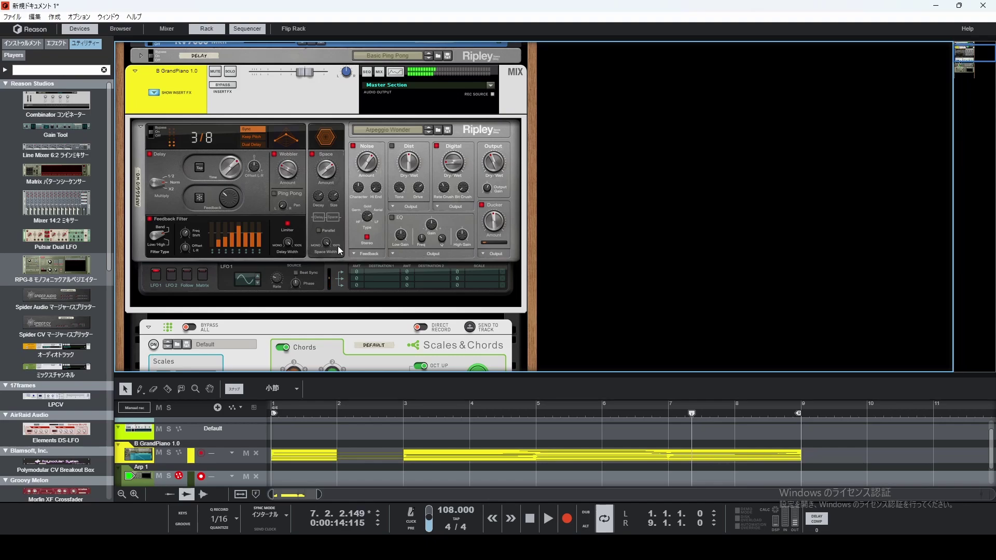
click(428, 133)
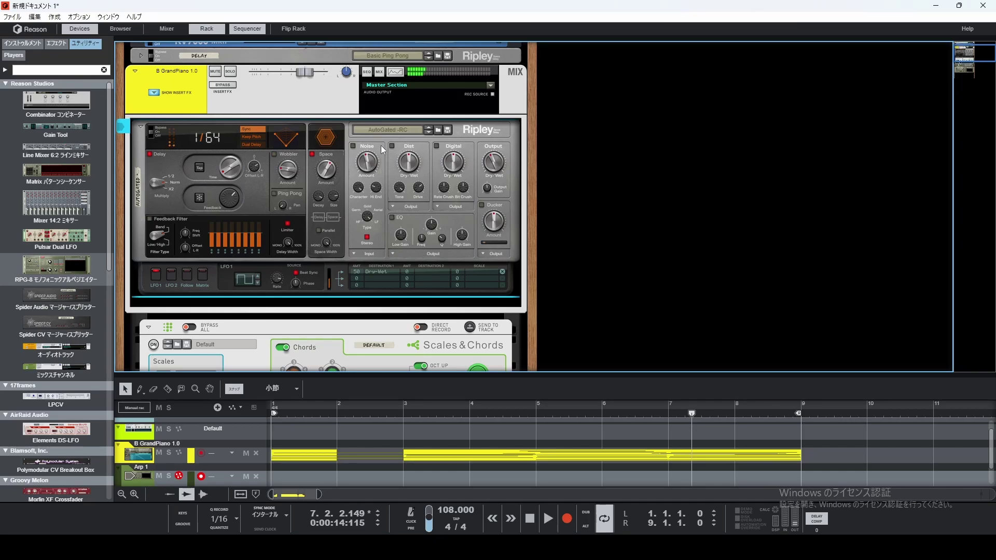
Step: Delete the RPG-8 arpeggiator below the NN-XT sampler
scroll(369, 167, down, 8)
click(319, 169)
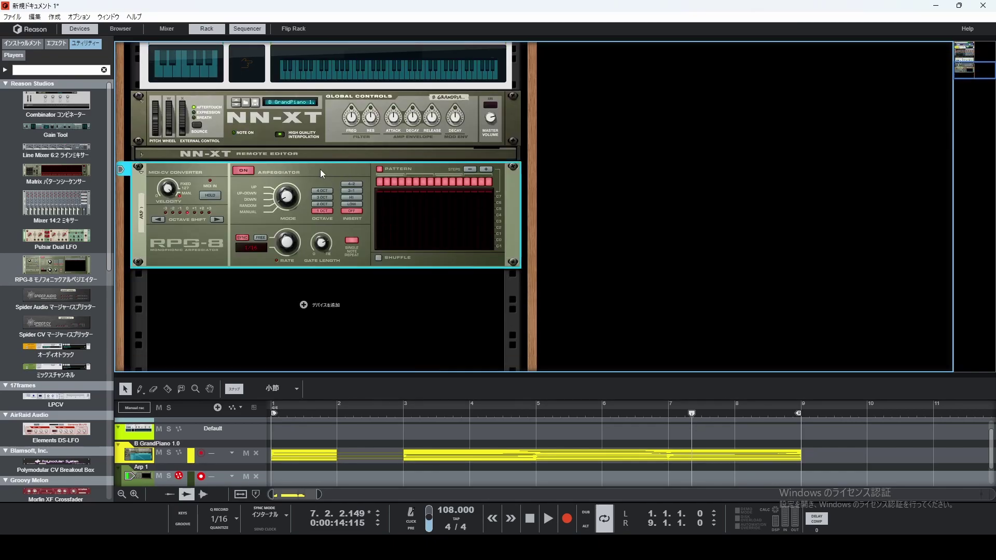
key(Delete)
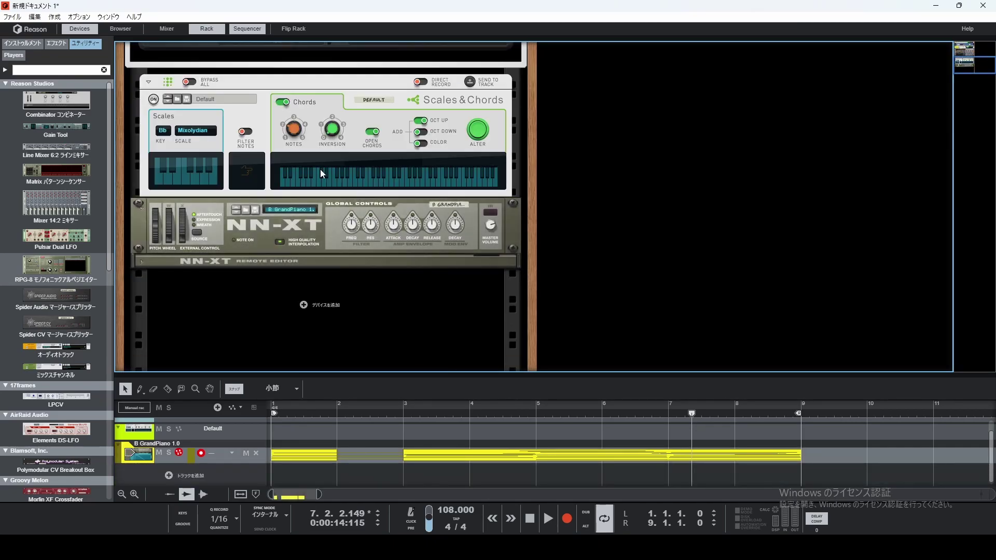
Step: Turn the Scales & Chords player above the NN-XT back on
click(306, 228)
click(154, 99)
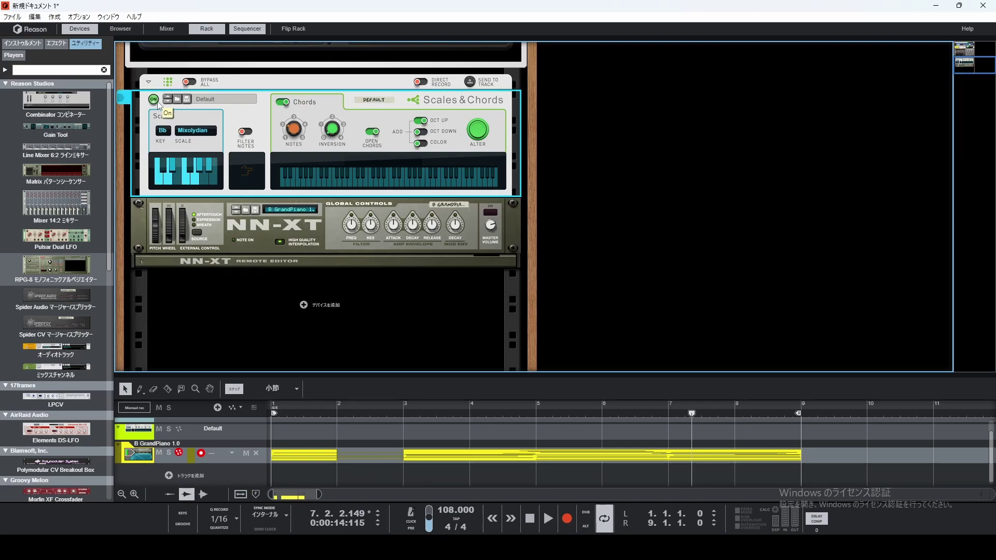
scroll(322, 209, up, 4)
scroll(375, 225, up, 3)
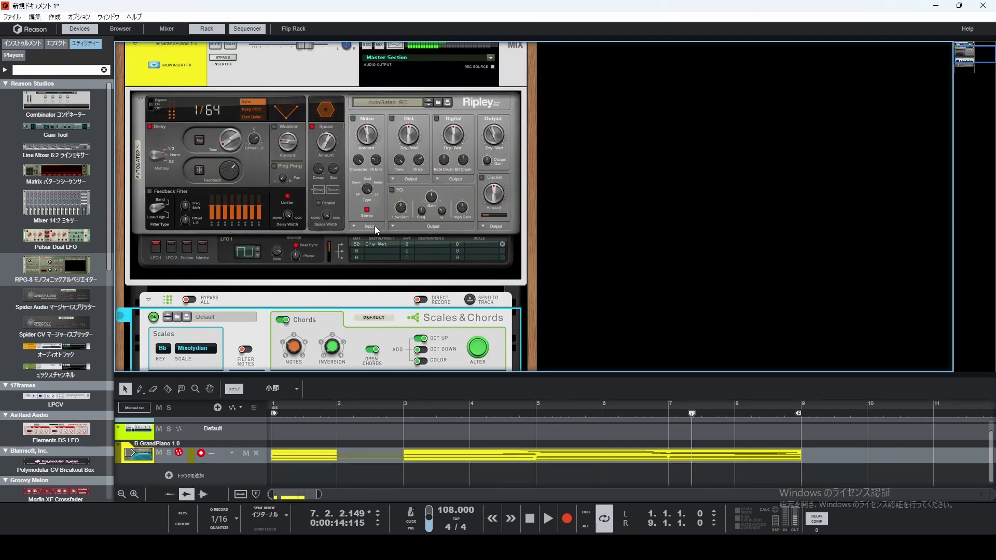
scroll(391, 212, down, 2)
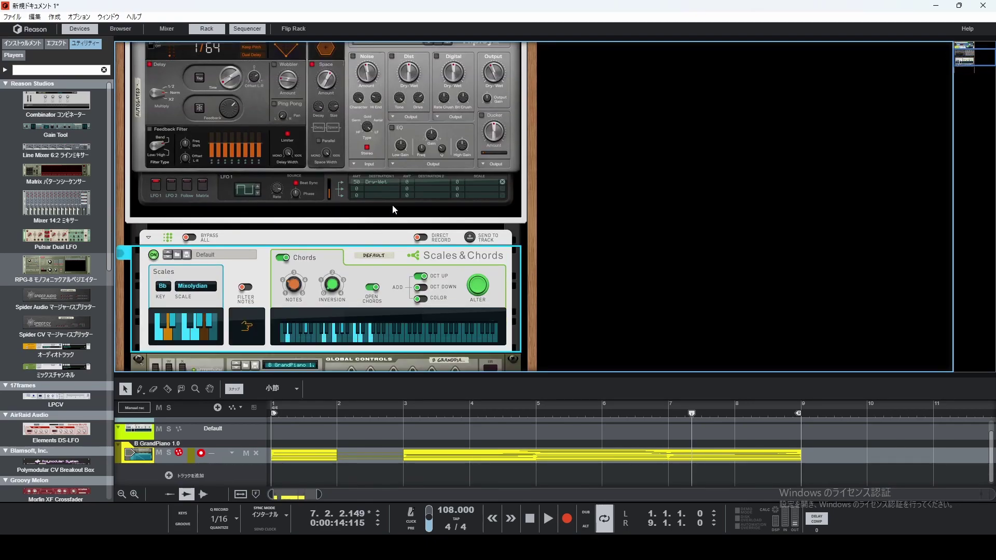
scroll(393, 206, up, 2)
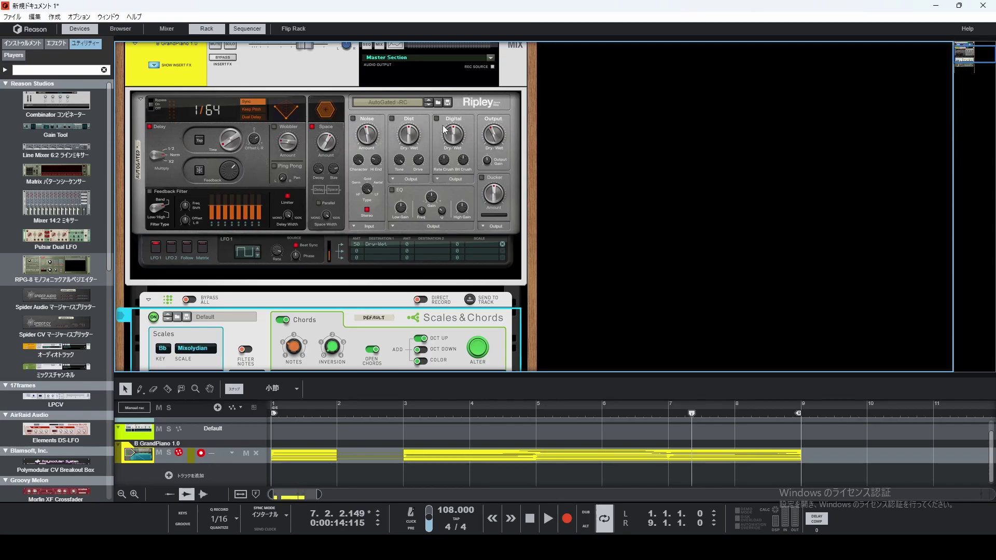
Step: Bypass the B GrandPiano channel's insert effects and replace the first RV7000 MkII send reverb with a Ripley Space Delay from the effects devices
scroll(445, 130, up, 3)
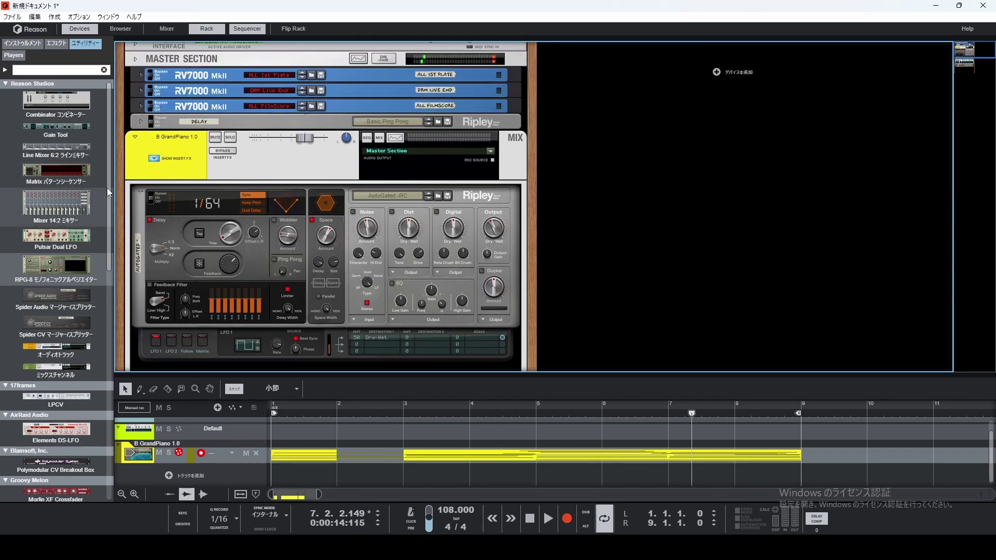
click(57, 43)
scroll(58, 166, down, 3)
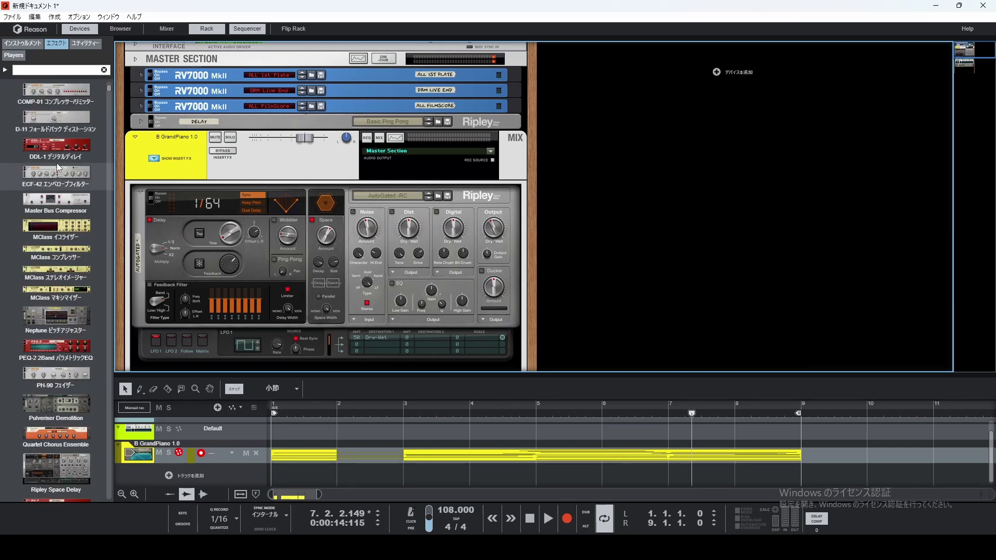
scroll(58, 167, down, 3)
click(223, 150)
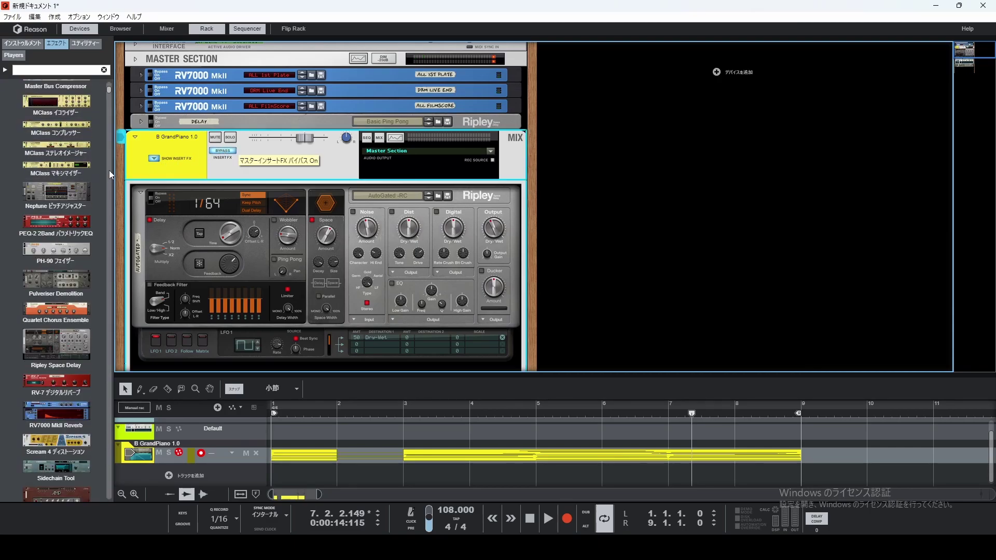
drag(56, 343, 267, 71)
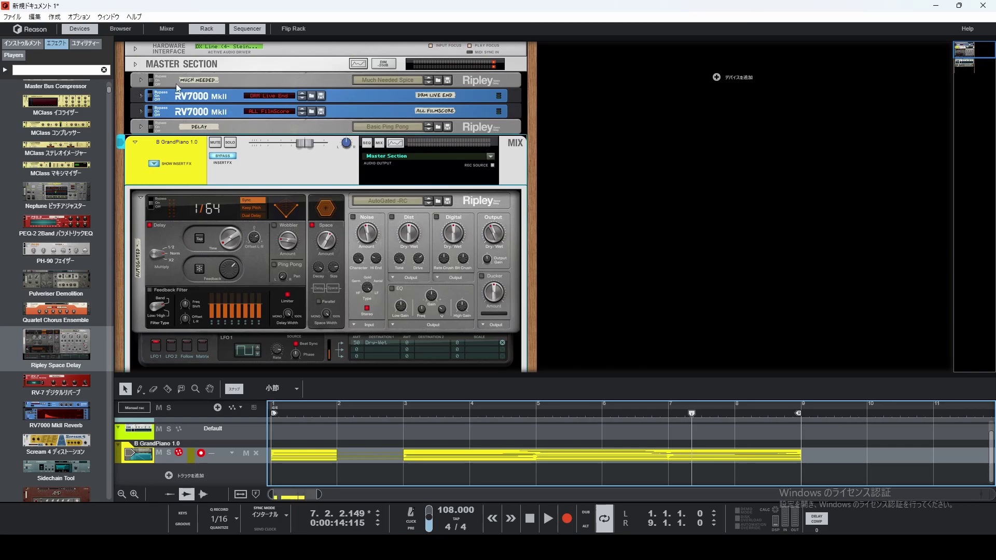
Step: Unfold the new Ripley Space Delay below the Master Section and load its AutoGated -RC patch
click(141, 127)
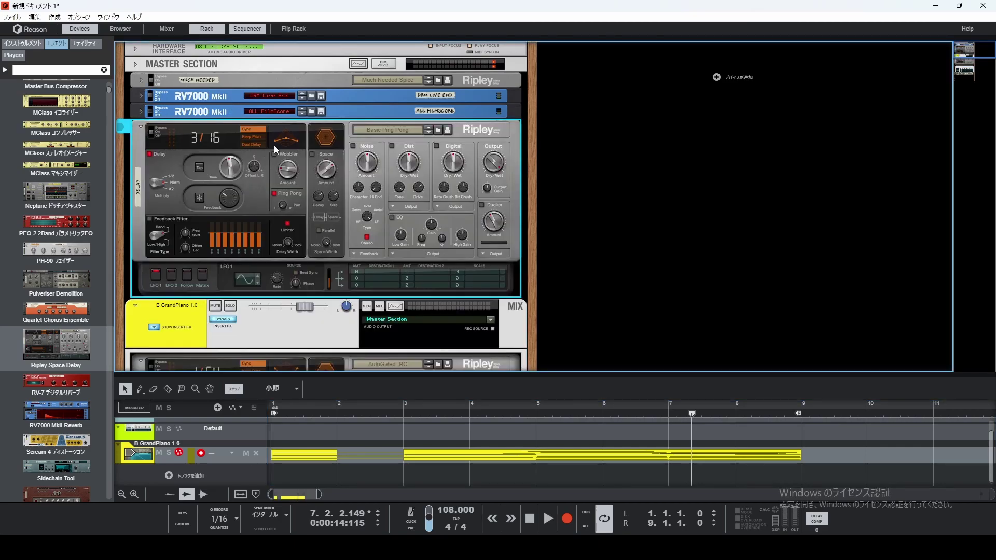
click(141, 126)
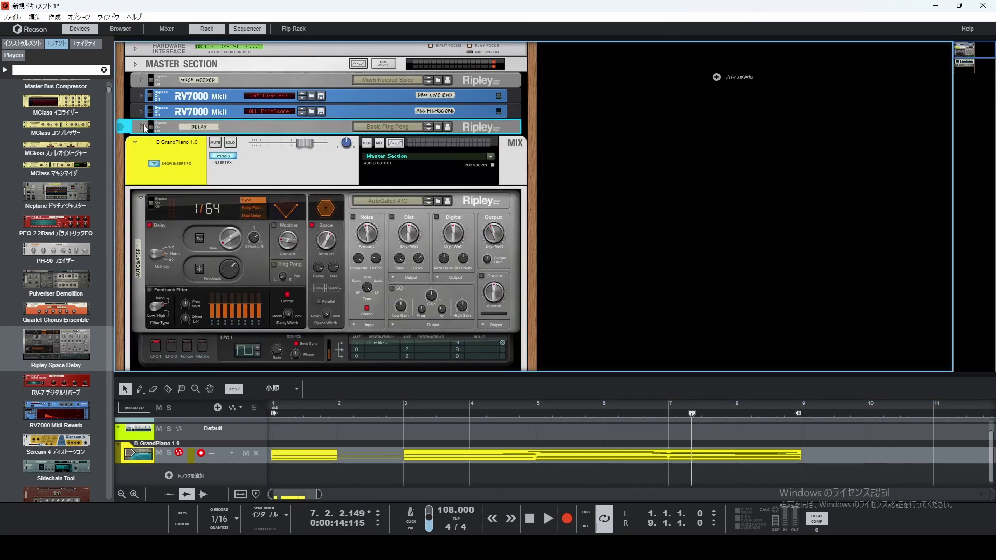
click(141, 82)
click(438, 83)
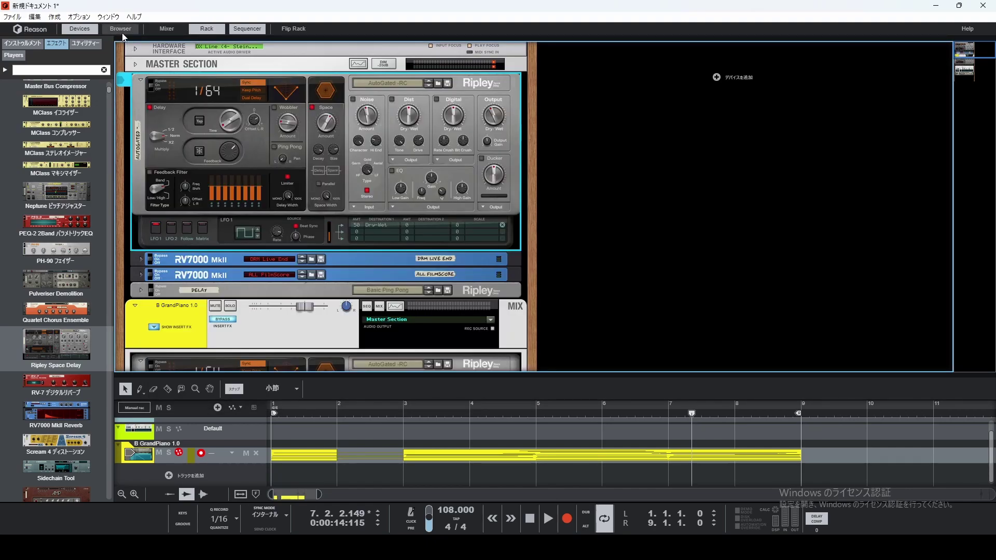
Step: Show the mixer, enable FX send 1 on the B GrandPiano channel, and enlarge the rack area
click(167, 28)
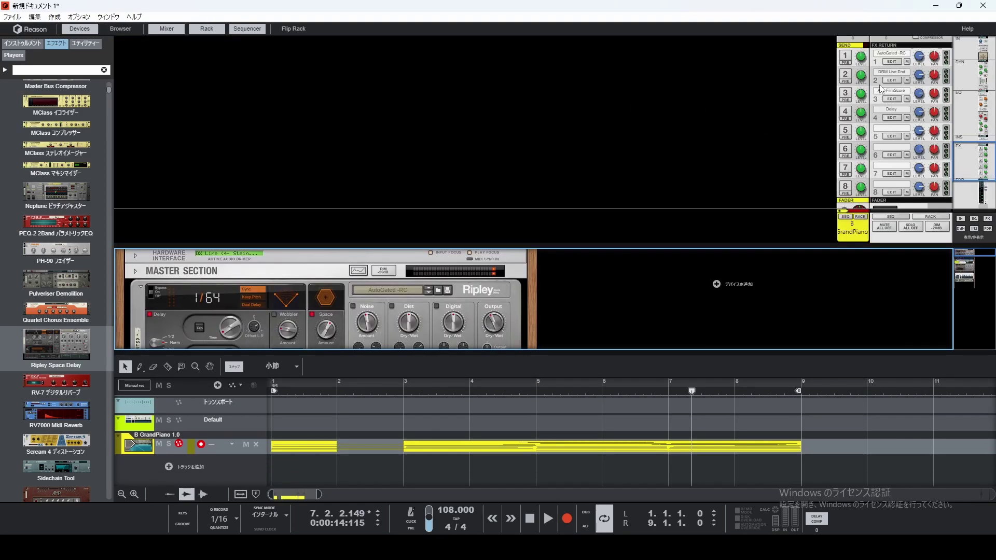
click(847, 58)
drag(545, 243, 547, 213)
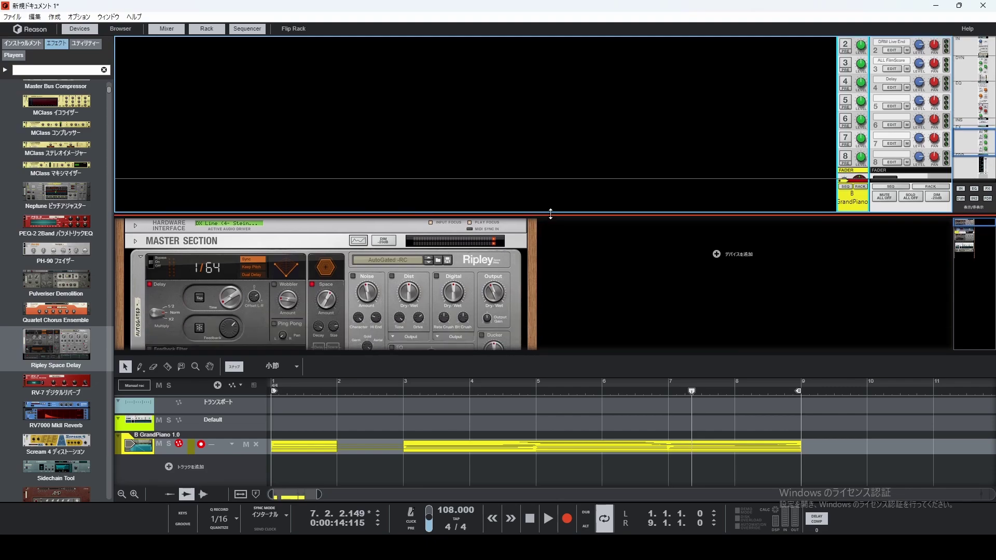
drag(557, 354, 557, 376)
Step: Set the send Ripley Space Delay below the Master Section to bypass and switch it back on
scroll(412, 225, down, 2)
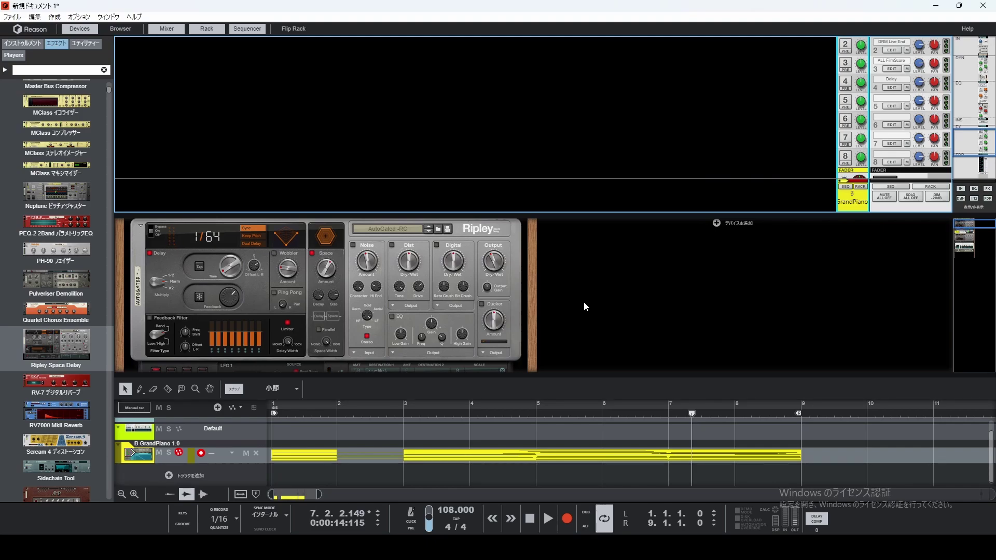
scroll(487, 285, down, 5)
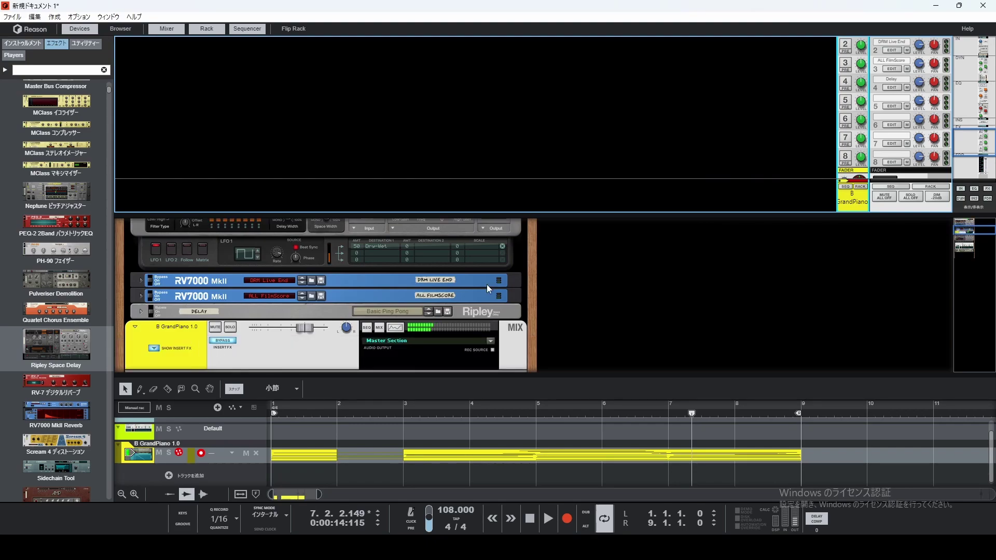
scroll(487, 285, down, 3)
scroll(432, 312, up, 4)
scroll(433, 315, up, 5)
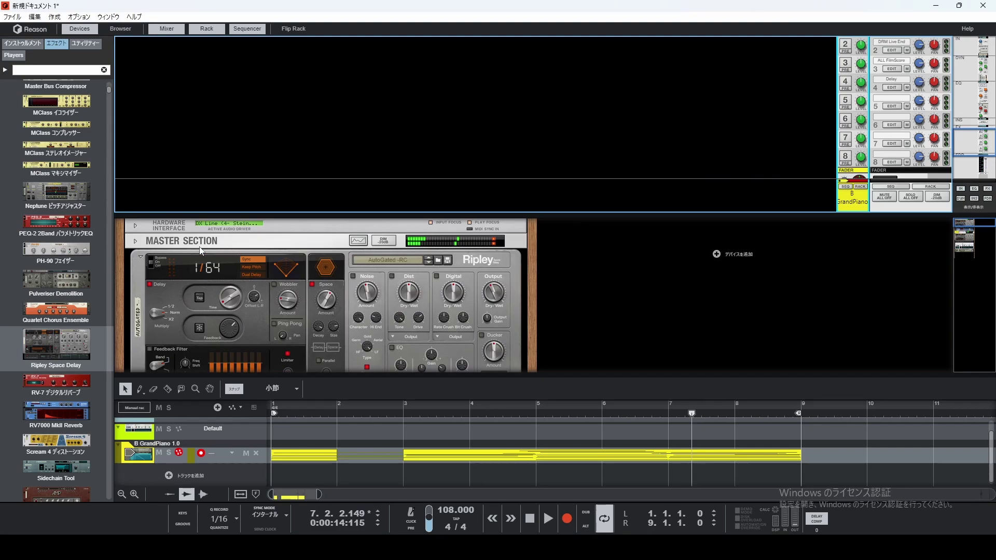
click(156, 258)
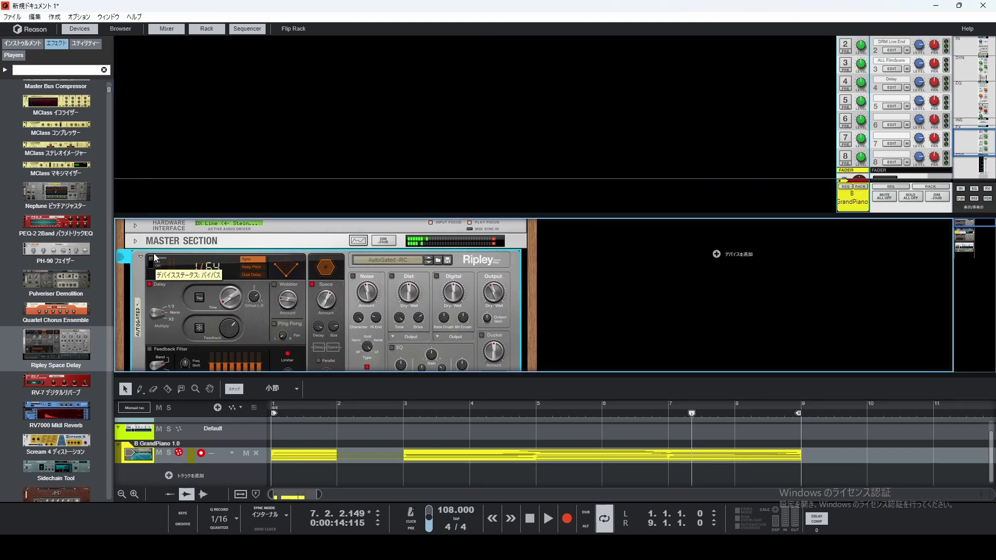
drag(150, 258, 150, 261)
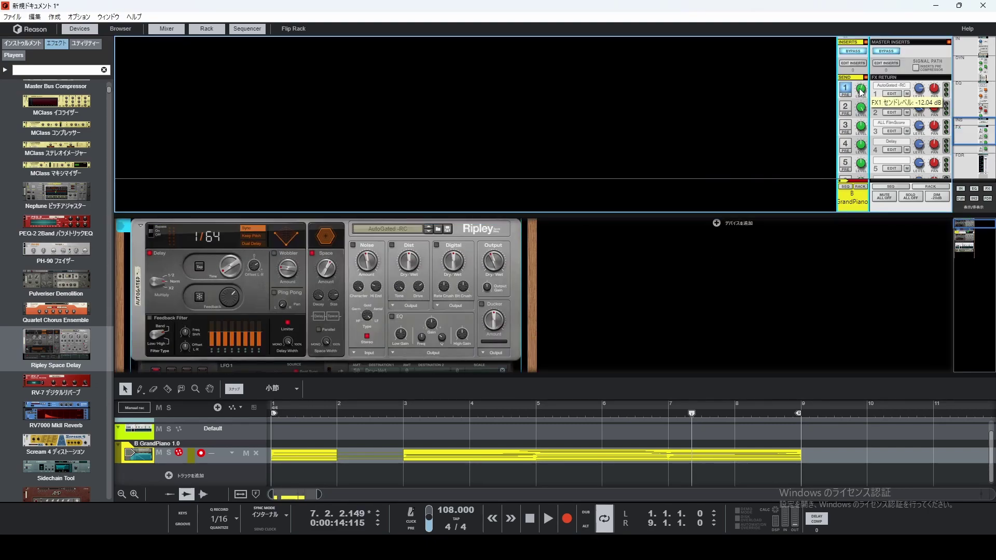
Step: Raise the B GrandPiano channel's FX 1 send level and the AutoGated -RC return level, and shrink the mixer area
drag(860, 89, 859, 78)
drag(919, 89, 919, 87)
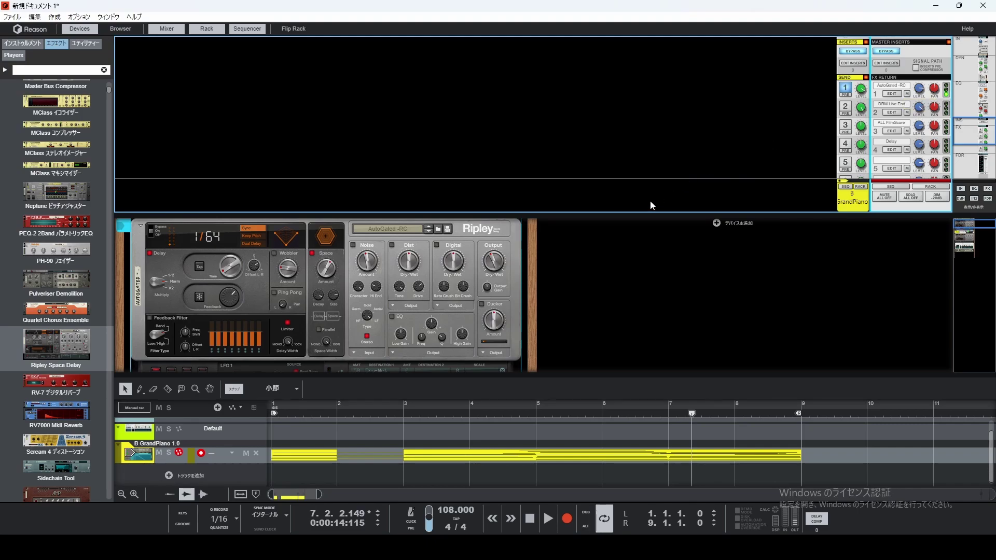
drag(647, 216, 662, 128)
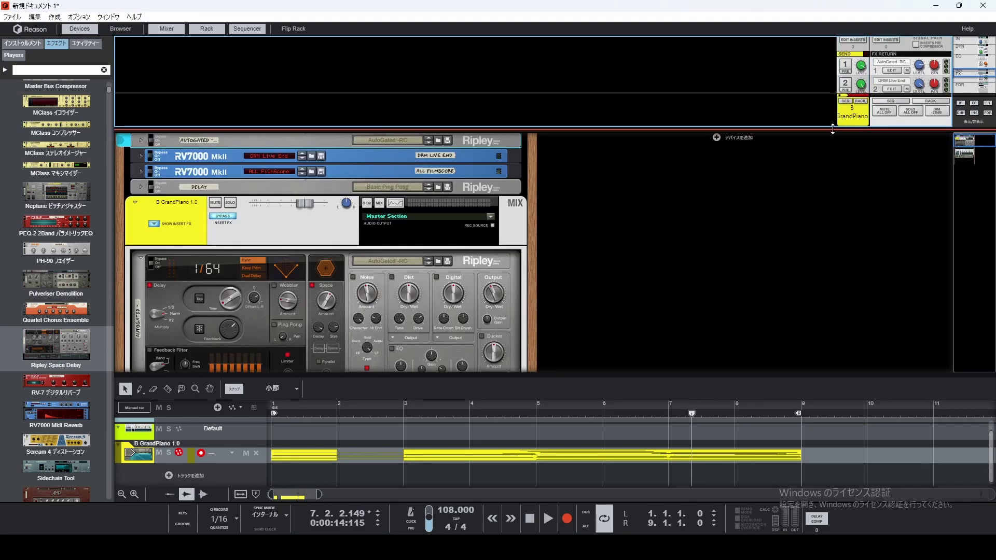
Step: Turn on the master compressor in the mixer and look through the master section's FX sends, inserts and returns
key(F6)
key(F7)
scroll(824, 119, up, 2)
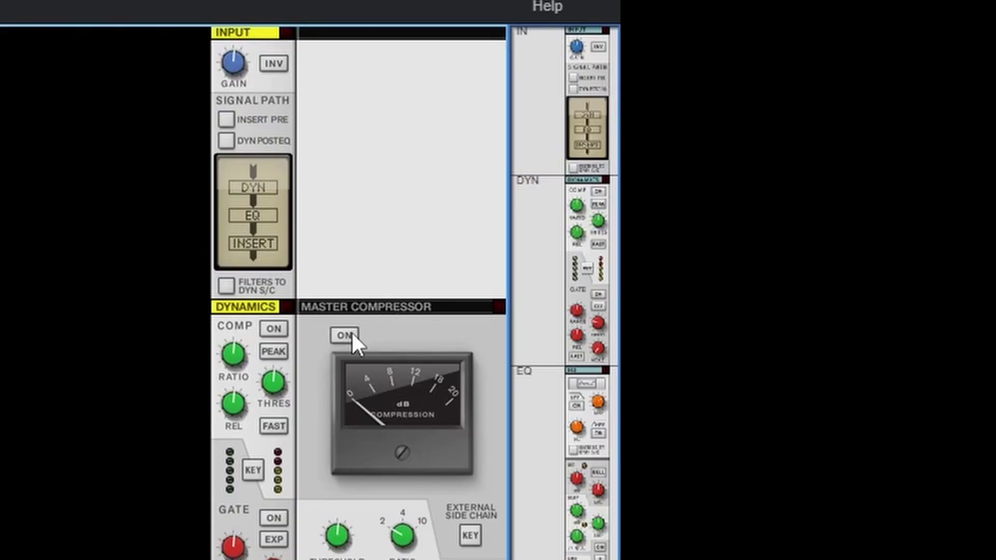
click(353, 336)
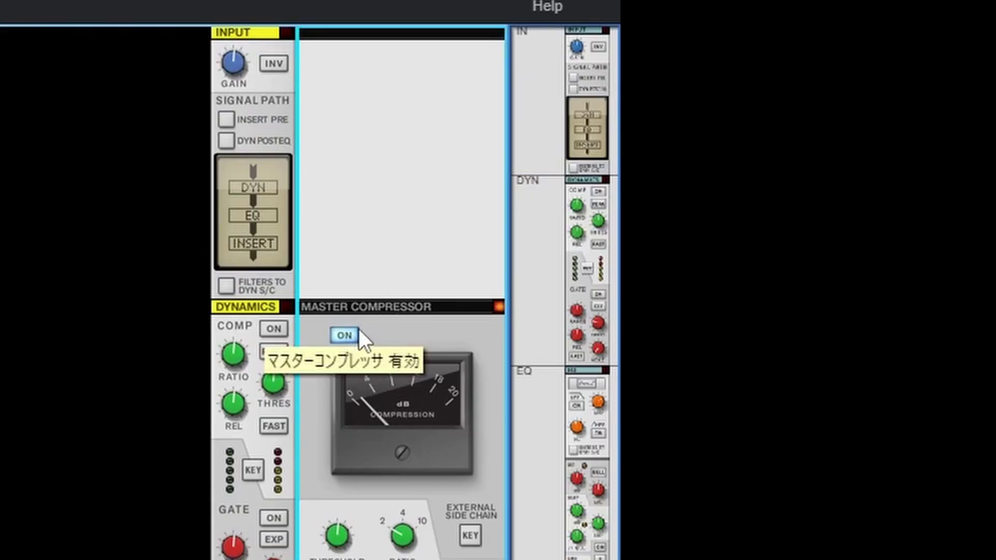
scroll(384, 286, down, 5)
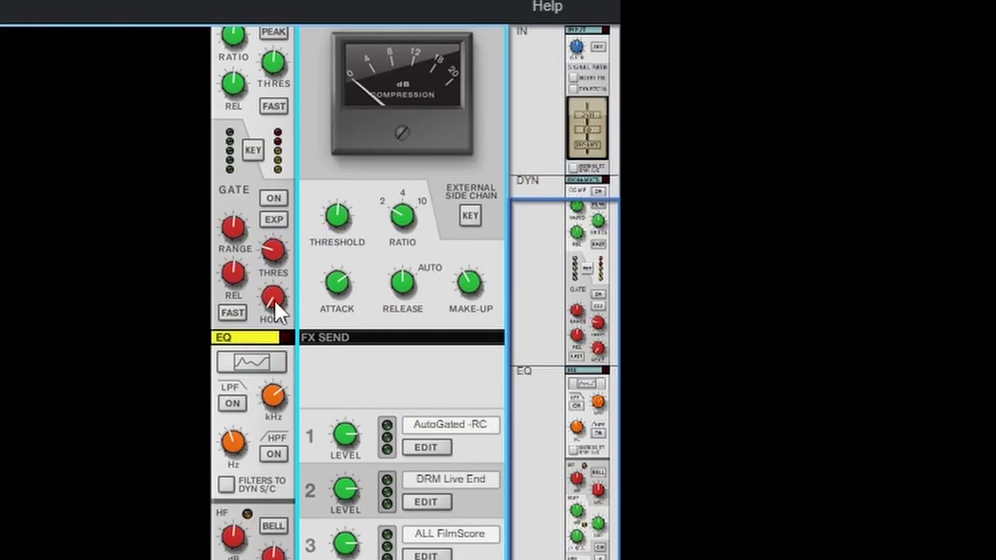
scroll(273, 311, down, 8)
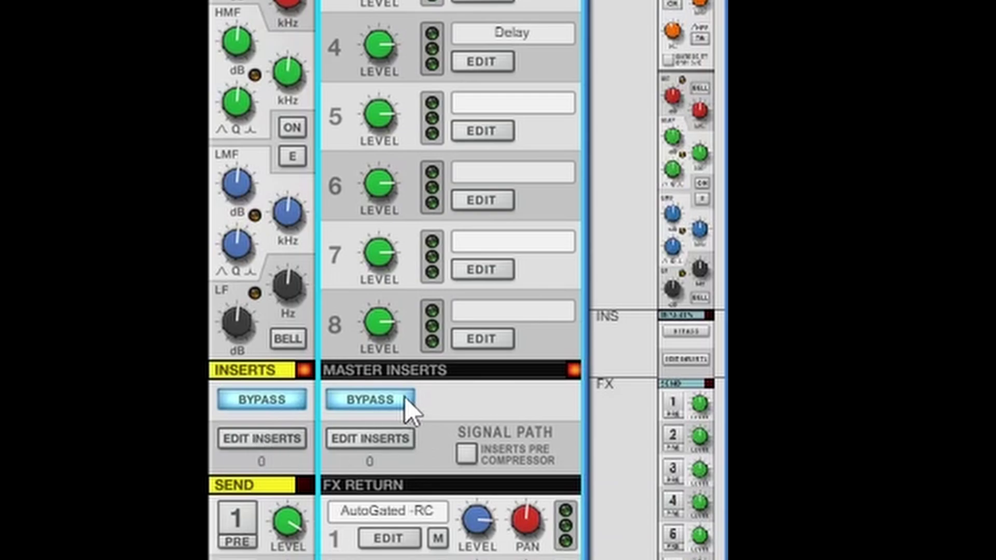
scroll(200, 114, down, 8)
scroll(200, 112, down, 1)
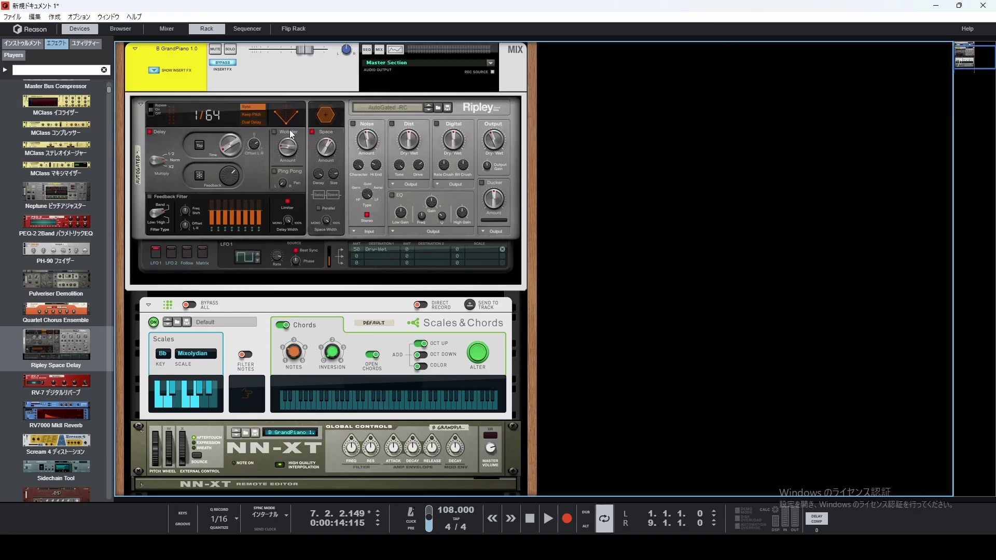
Step: Load the Bath Room patch into the Ripley Space Delay inserted on the B GrandPiano channel
click(426, 110)
key(BackSpace)
key(BackSpace)
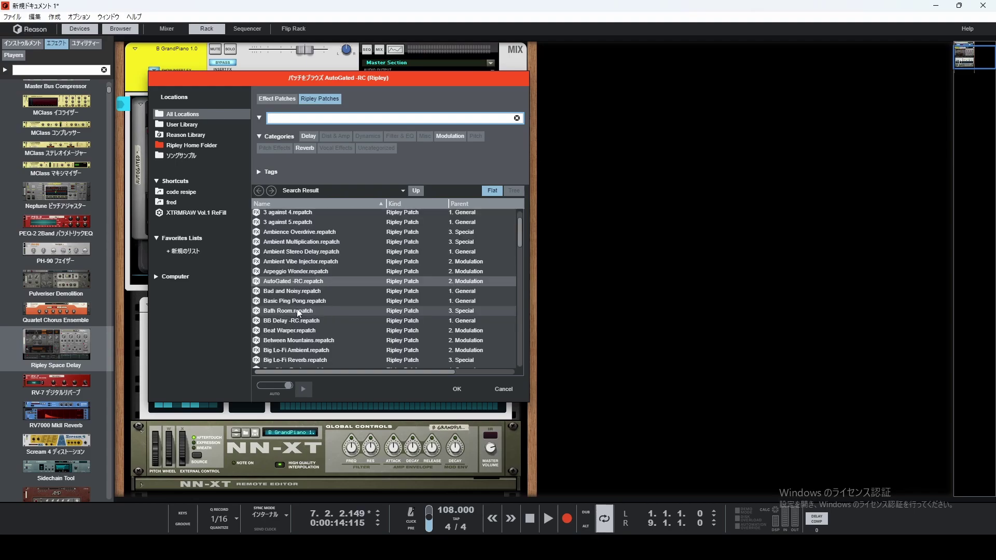
double_click(297, 310)
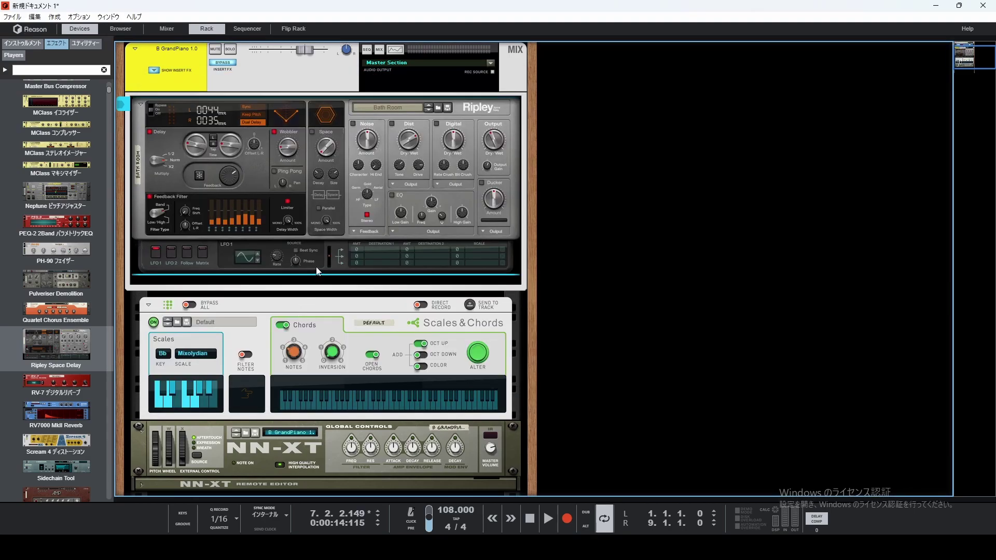
Step: Turn off the insert effects bypass on the B GrandPiano mix channel
scroll(244, 390, down, 2)
scroll(341, 187, up, 3)
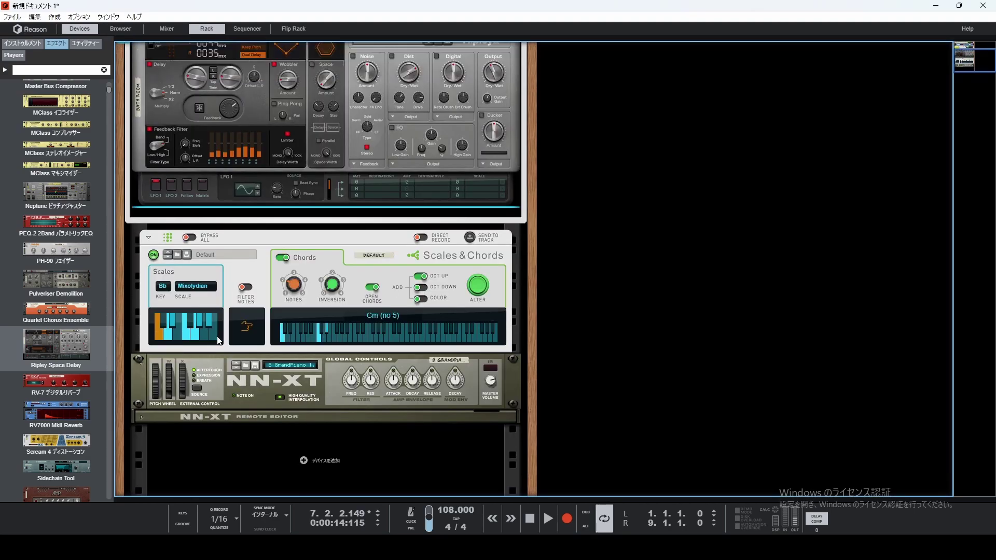
click(223, 121)
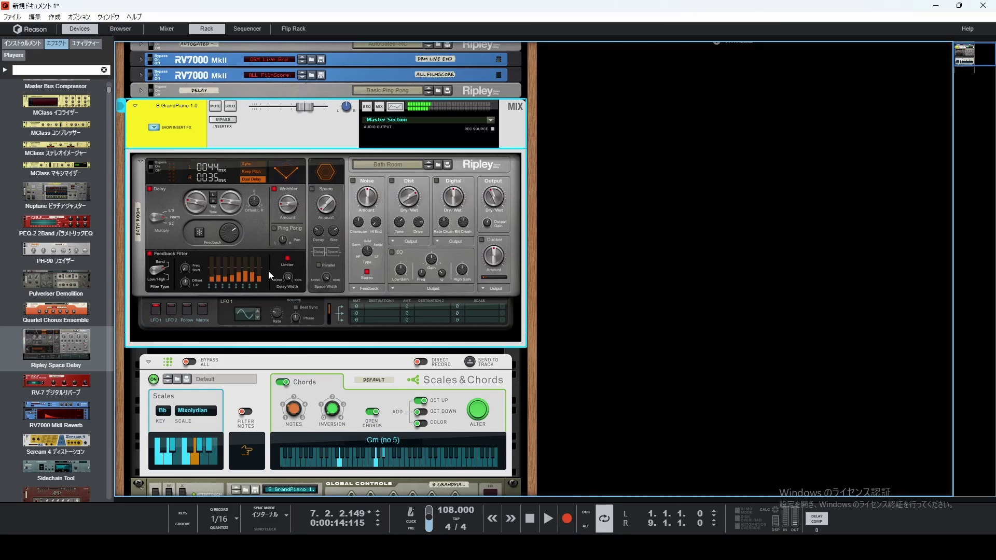
scroll(332, 266, down, 3)
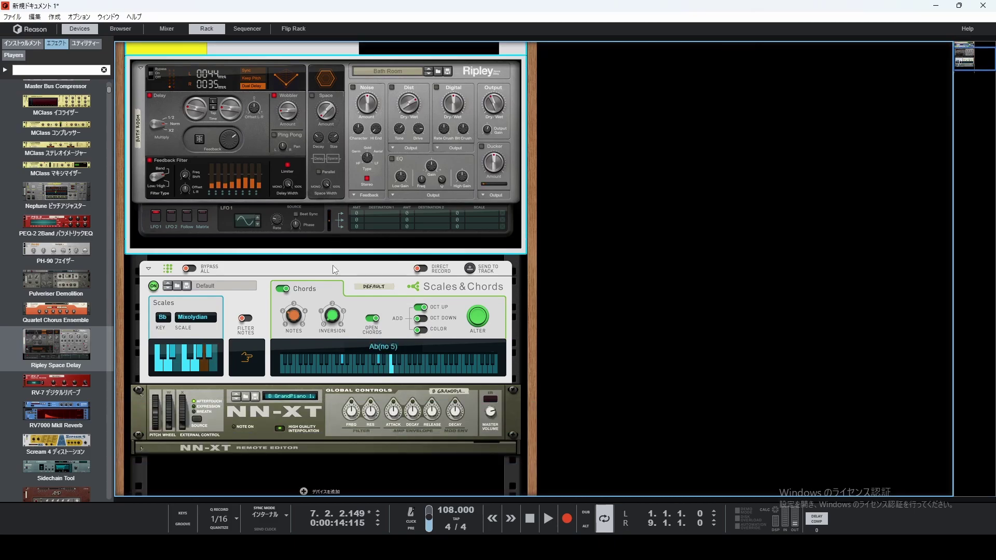
scroll(244, 191, up, 4)
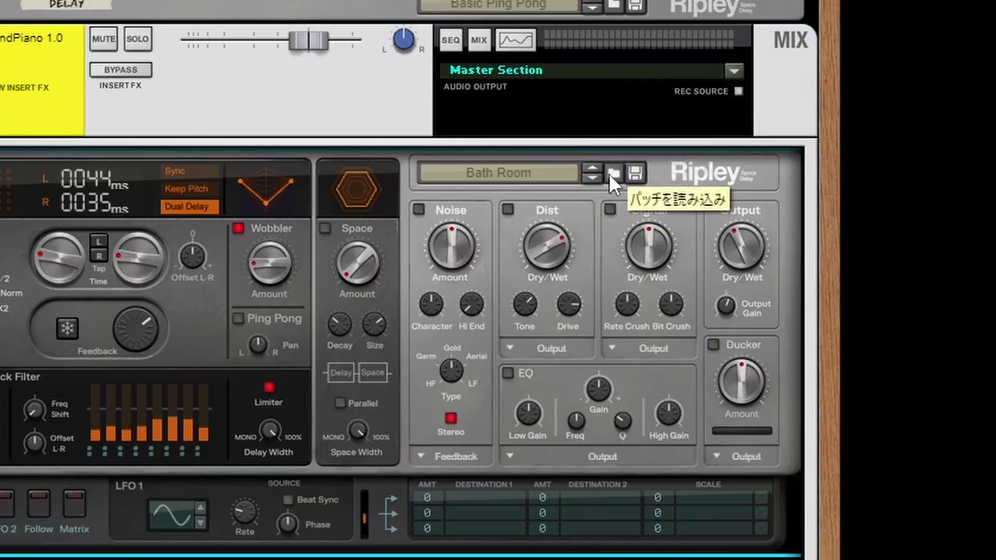
Step: Load the Big Lo-Fi Ambient patch into the Ripley Space Delay inserted on the B GrandPiano channel
click(438, 202)
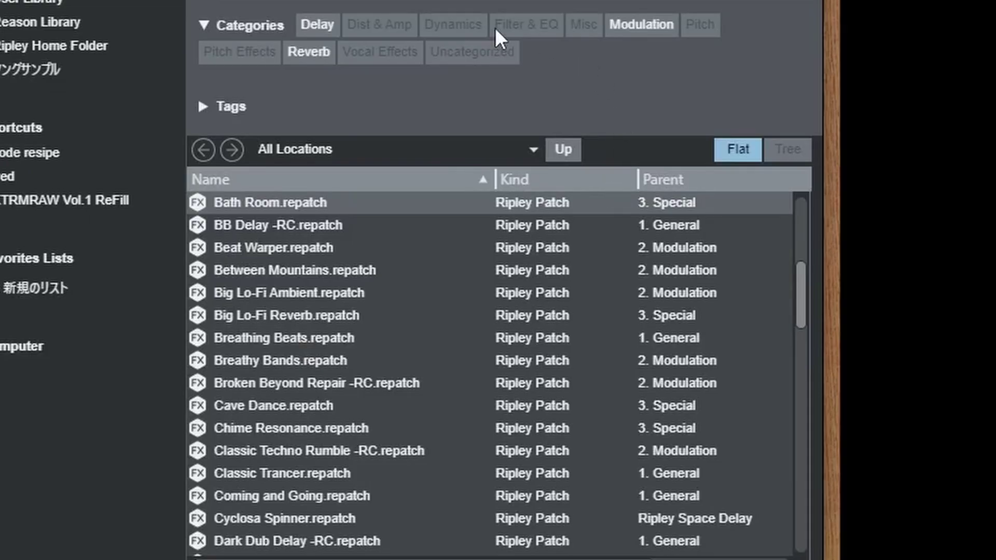
click(291, 319)
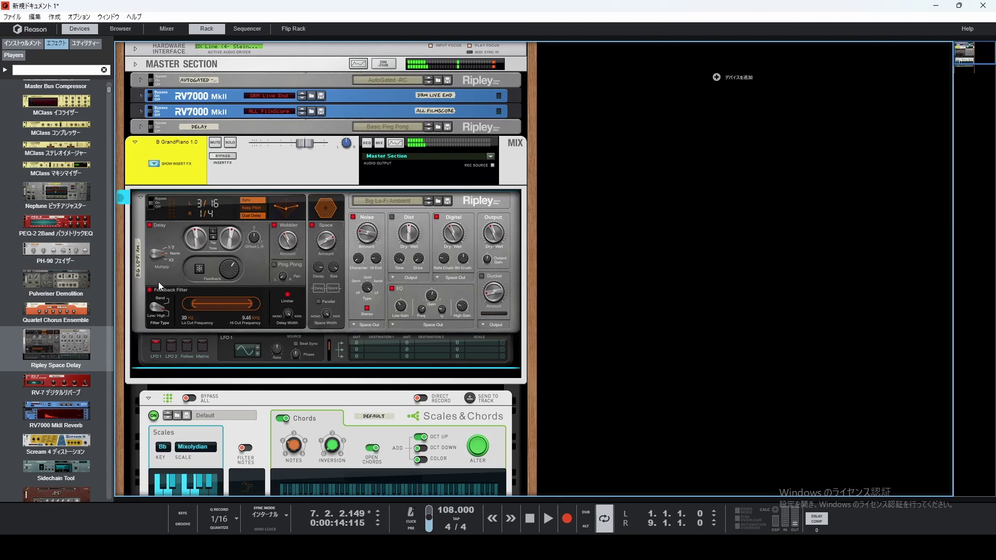
Step: Replace the NN-XT piano with the Polytone Dual-Layer Synthesizer and collapse the Scales & Chords player above it
click(22, 43)
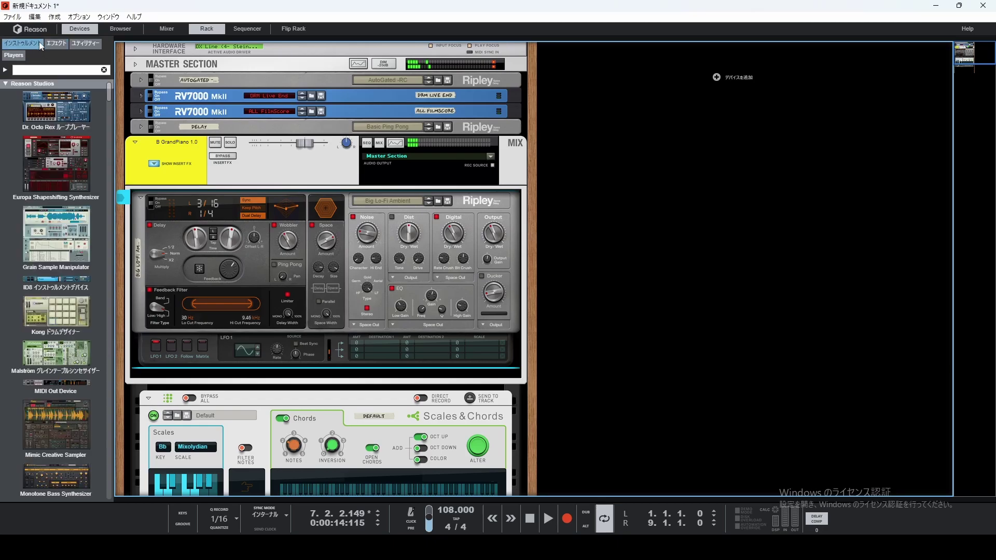
scroll(69, 240, down, 10)
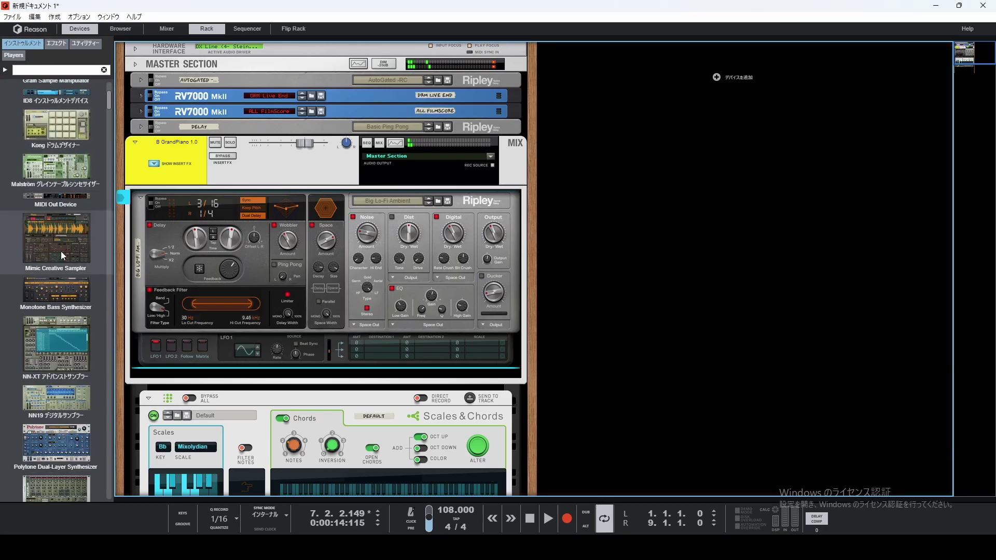
scroll(54, 281, down, 4)
drag(60, 202, 297, 426)
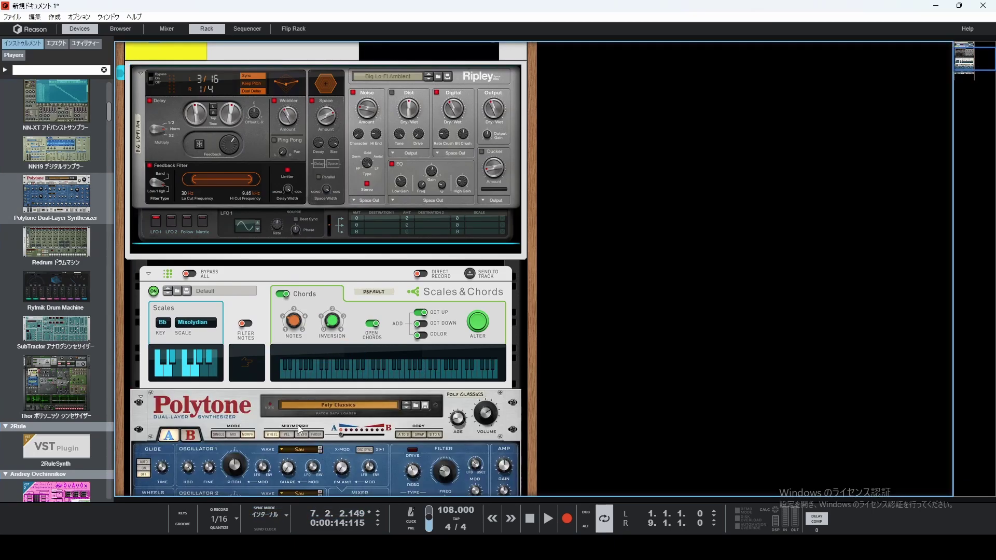
click(149, 273)
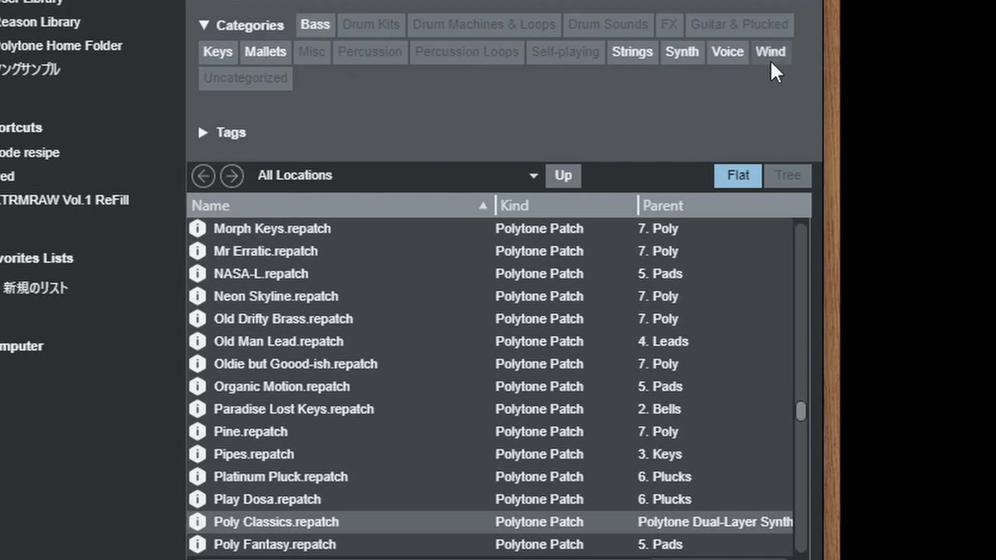
Step: Filter the Polytone patches to Synth Pads and load the Big Analog Pad patch
click(689, 49)
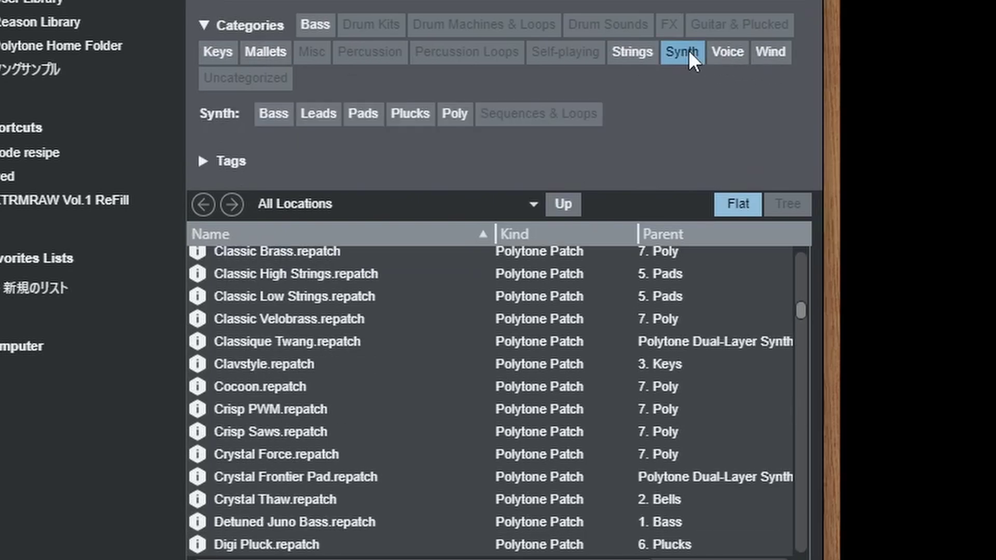
click(366, 115)
scroll(387, 363, up, 6)
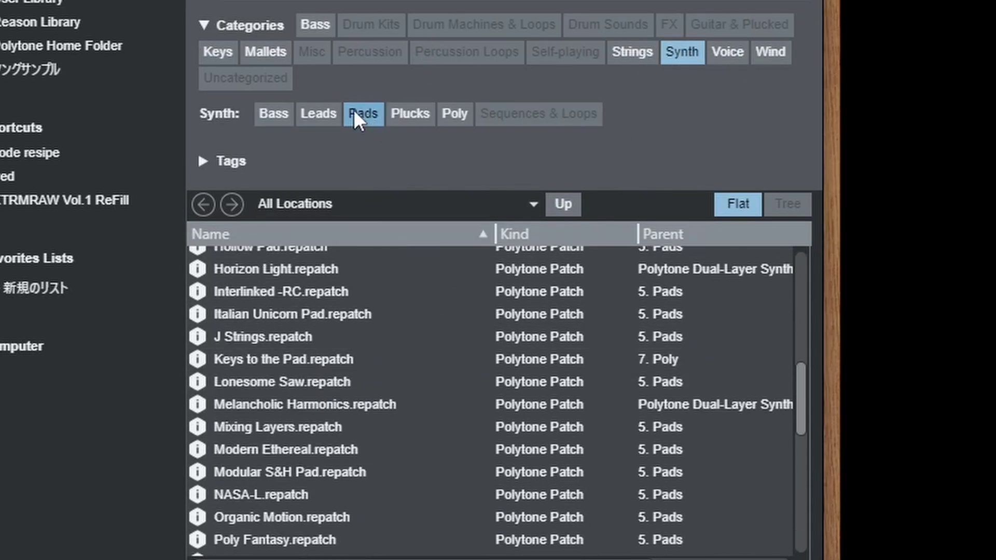
scroll(600, 340, up, 8)
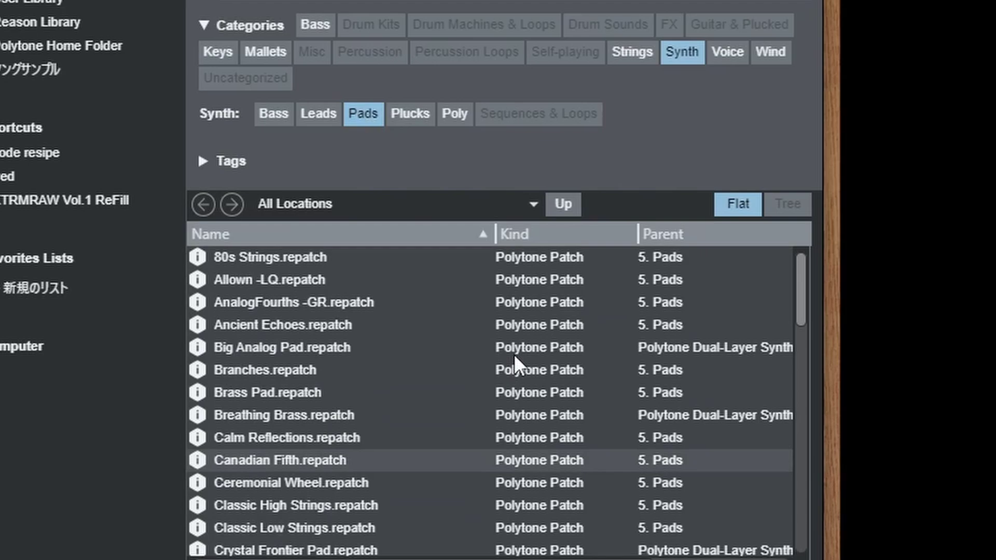
click(417, 352)
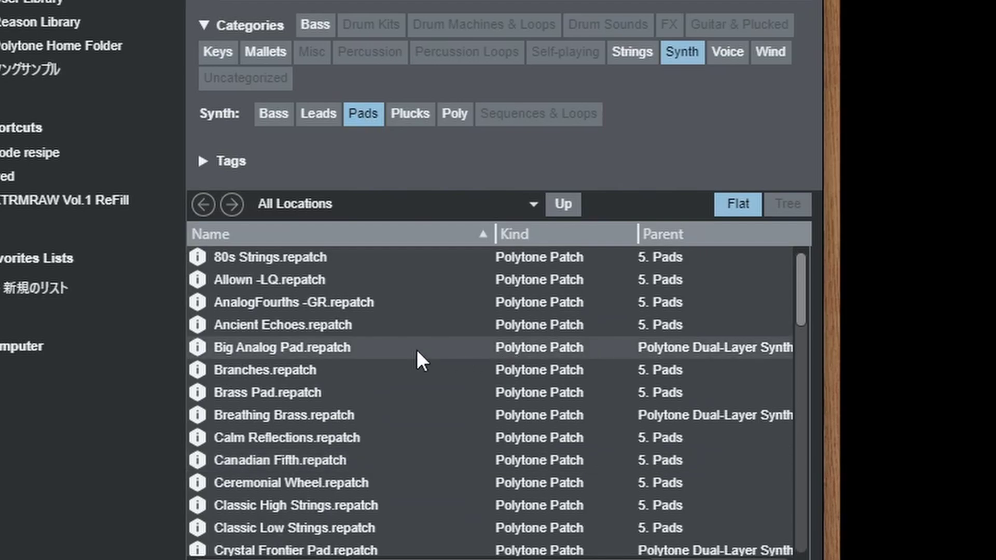
double_click(308, 348)
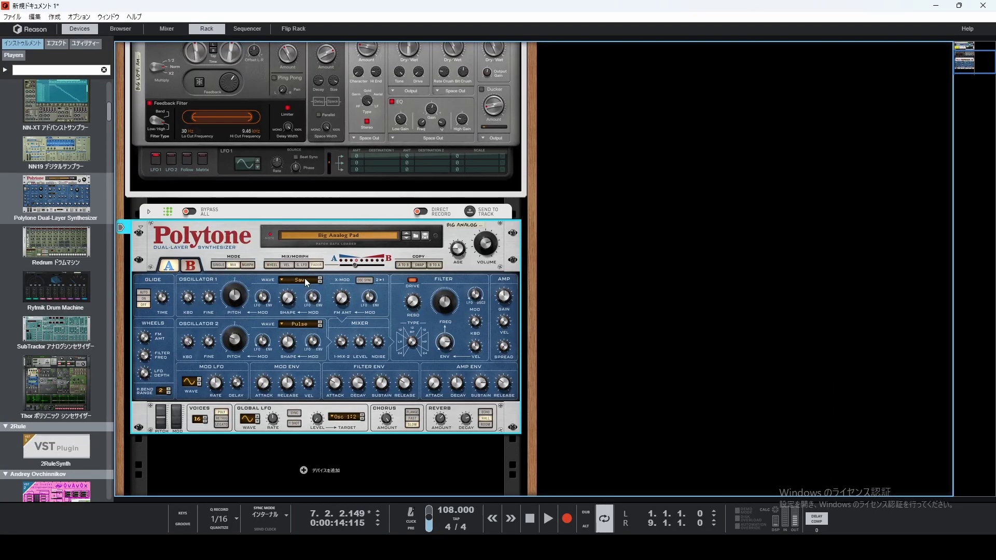
Step: Audition the Big Analog Pad with and without the mix channel's insert effects
scroll(202, 138, up, 3)
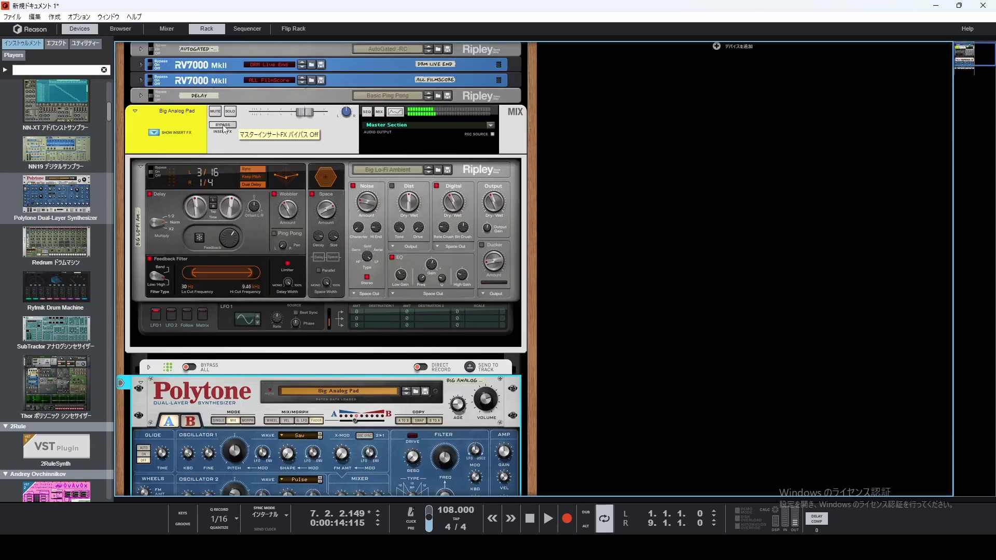
scroll(291, 266, down, 3)
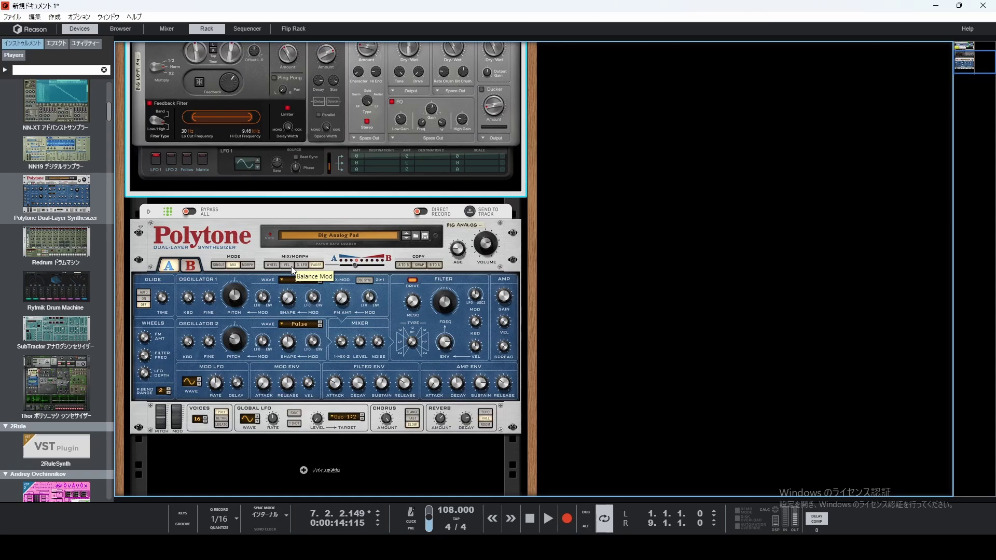
scroll(291, 266, up, 2)
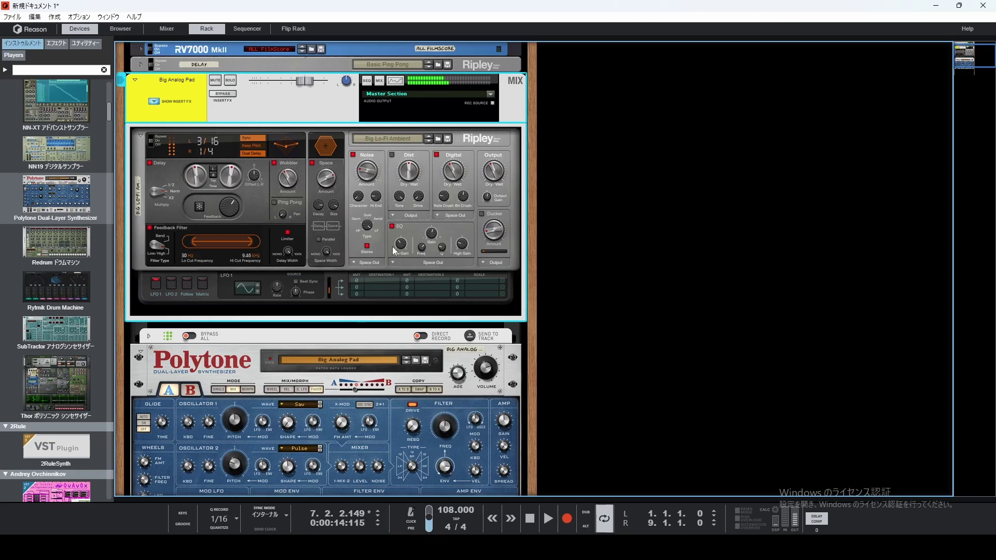
scroll(393, 247, down, 2)
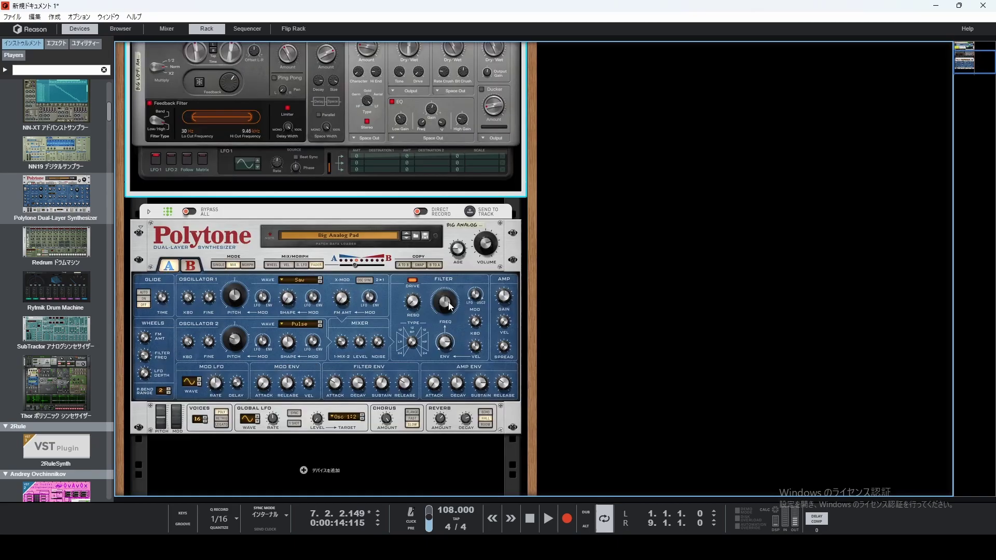
Step: Shift the Polytone's A/B balance slightly toward B and expand the Scales & Chords player
click(368, 268)
mouse_move(368, 268)
mouse_down()
mouse_move(351, 270)
mouse_move(371, 269)
mouse_up()
click(150, 212)
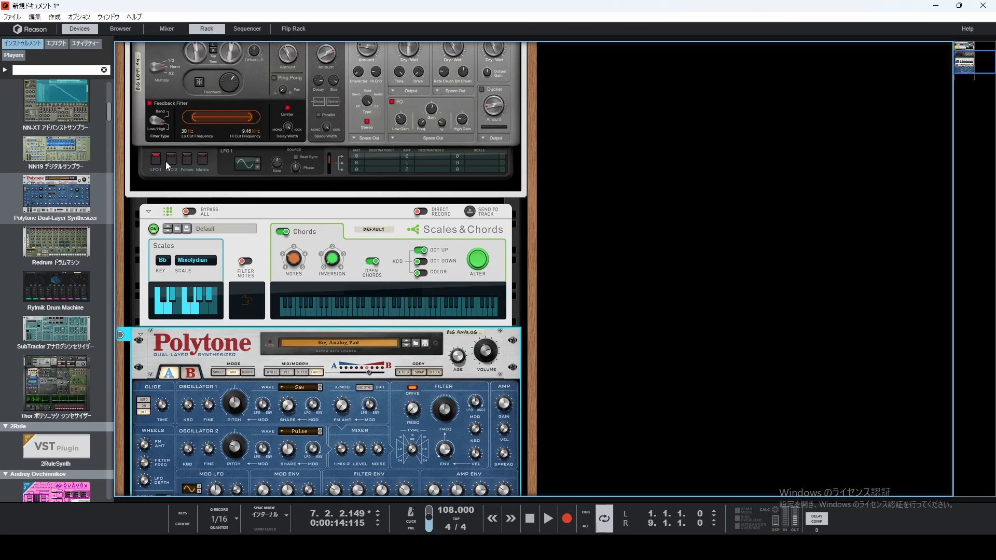
Step: Load the Breathing Beats patch into the Ripley Space Delay inserted on the Big Analog Pad channel
scroll(351, 234, up, 5)
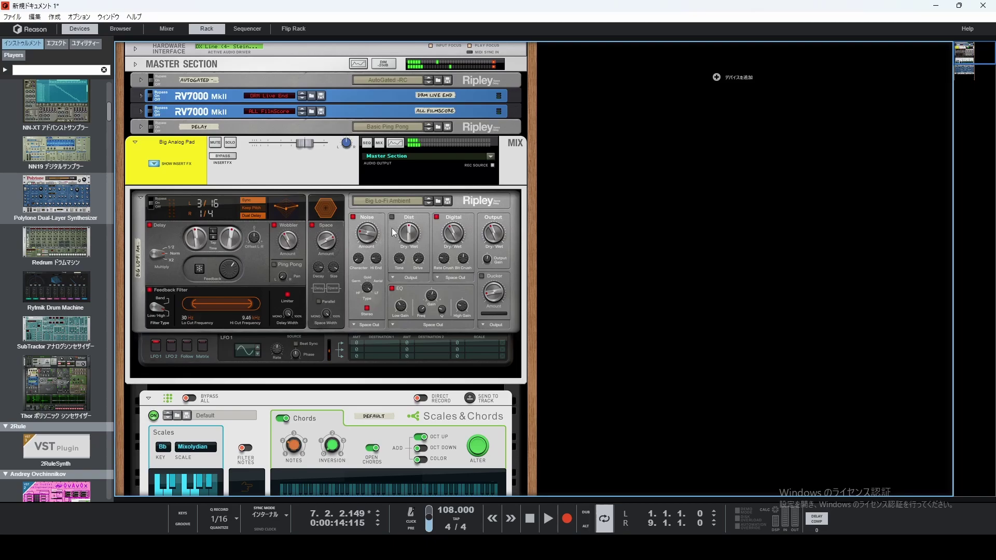
click(438, 201)
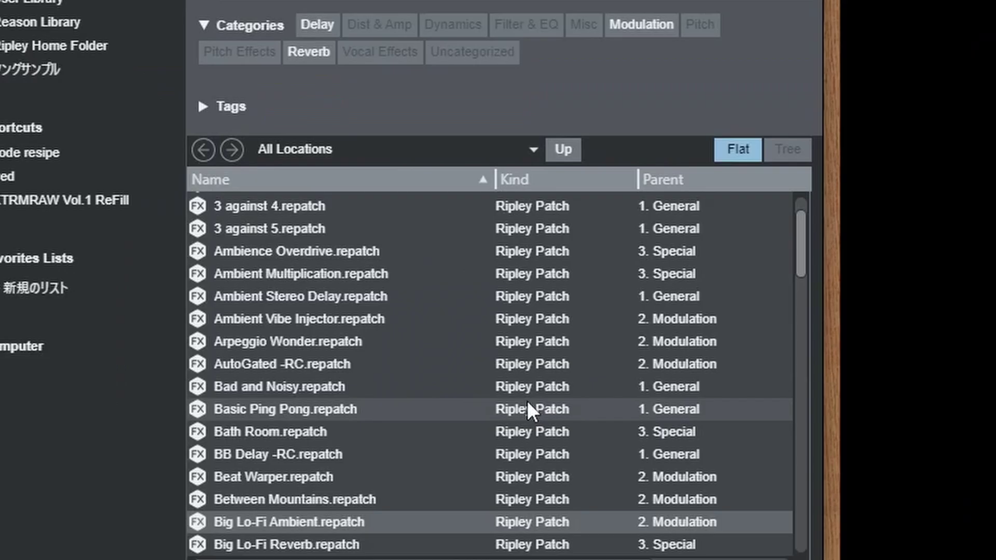
scroll(420, 285, down, 1)
scroll(446, 392, down, 1)
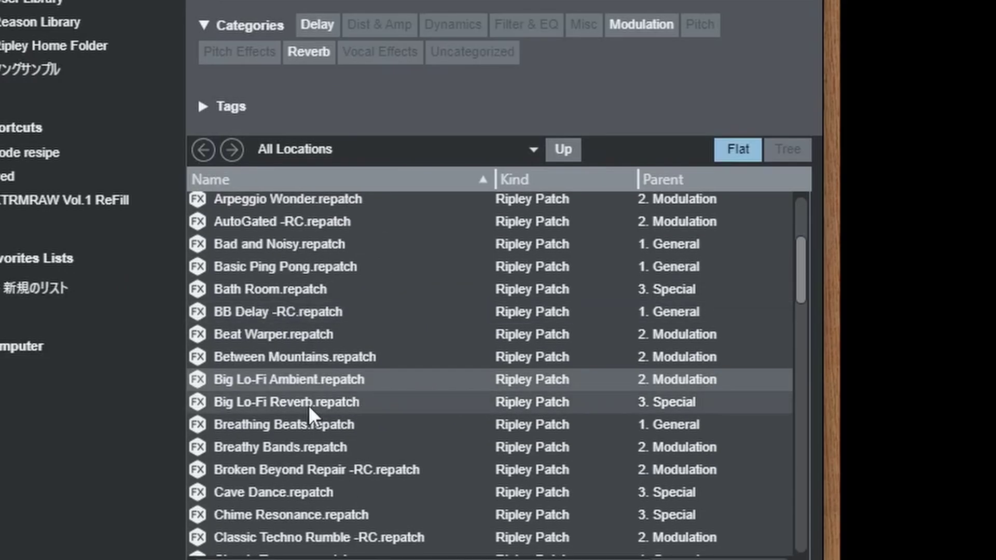
scroll(311, 405, down, 2)
double_click(338, 283)
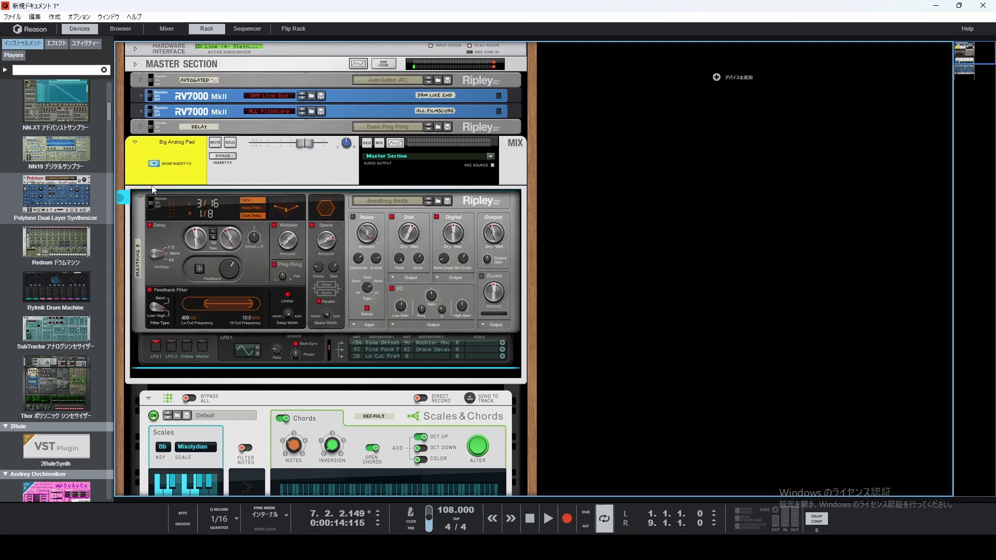
Step: Replace the Polytone with the Dr. Octo Rex loop player beneath Scales & Chords
scroll(215, 208, down, 3)
scroll(35, 203, up, 8)
drag(56, 109, 445, 380)
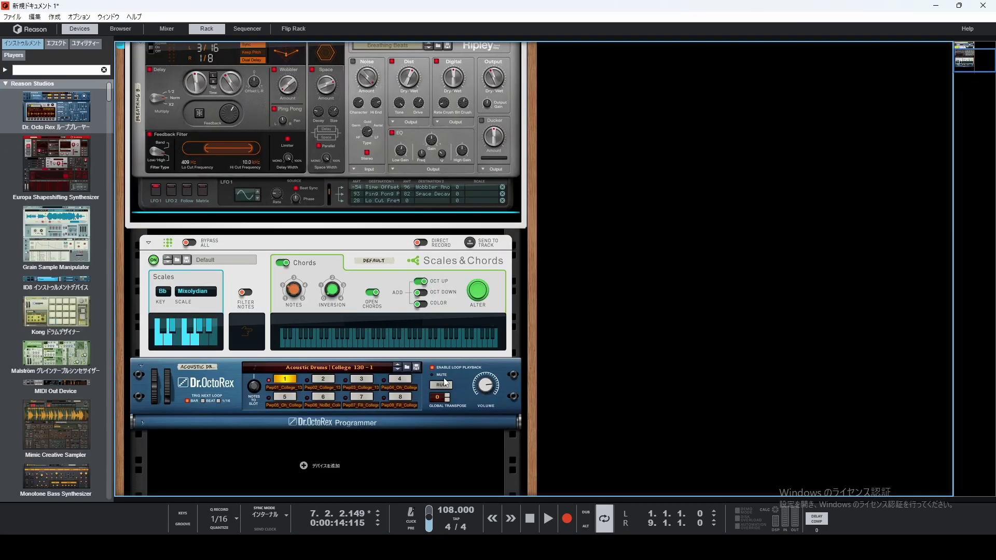
Step: Run the Dr. OctoRex loop with the channel's insert effects bypassed, and collapse the Scales & Chords player
scroll(220, 148, up, 3)
scroll(220, 149, down, 4)
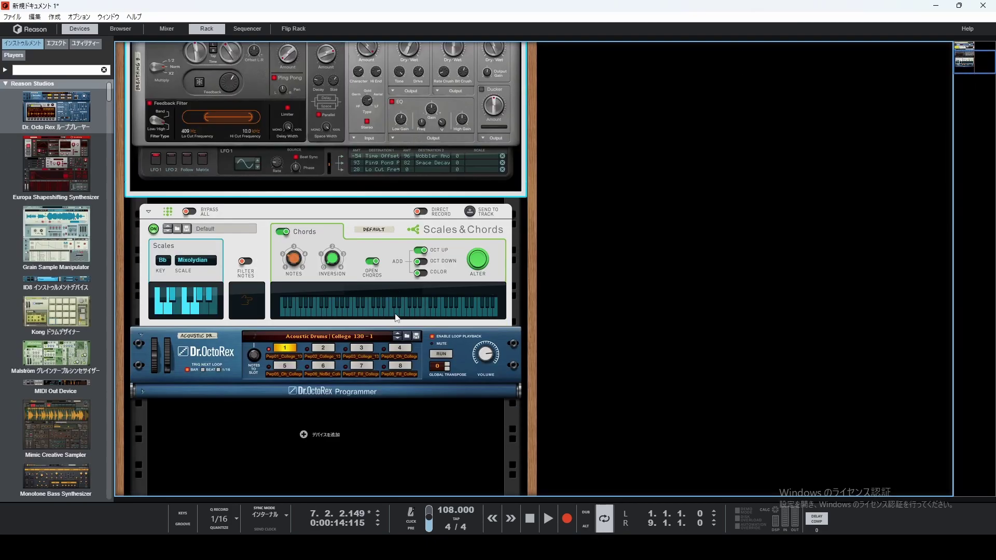
click(441, 357)
click(167, 221)
click(149, 212)
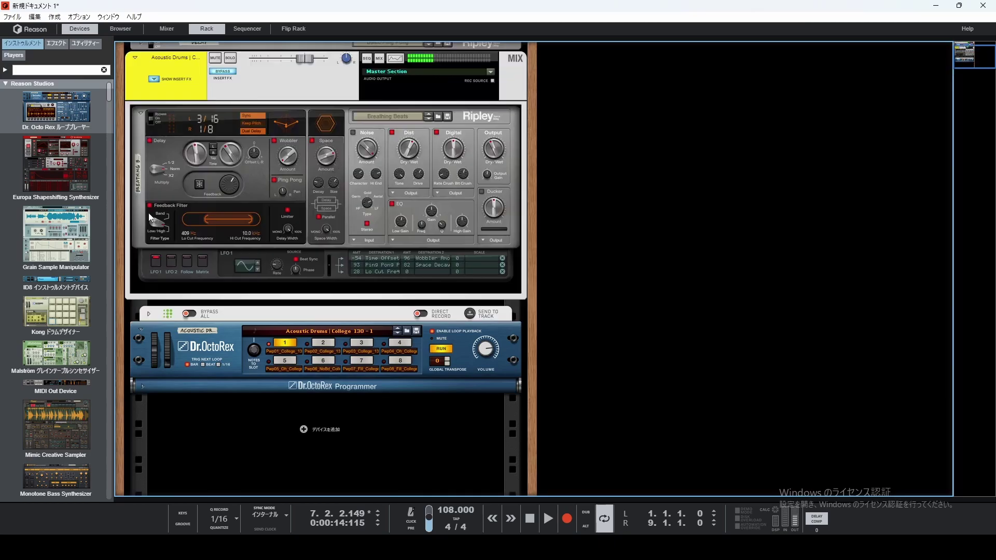
Step: Turn off the drum channel's insert effects bypass and play the Dr. OctoRex loop through Ripley, stopping it when heard
scroll(319, 275, up, 1)
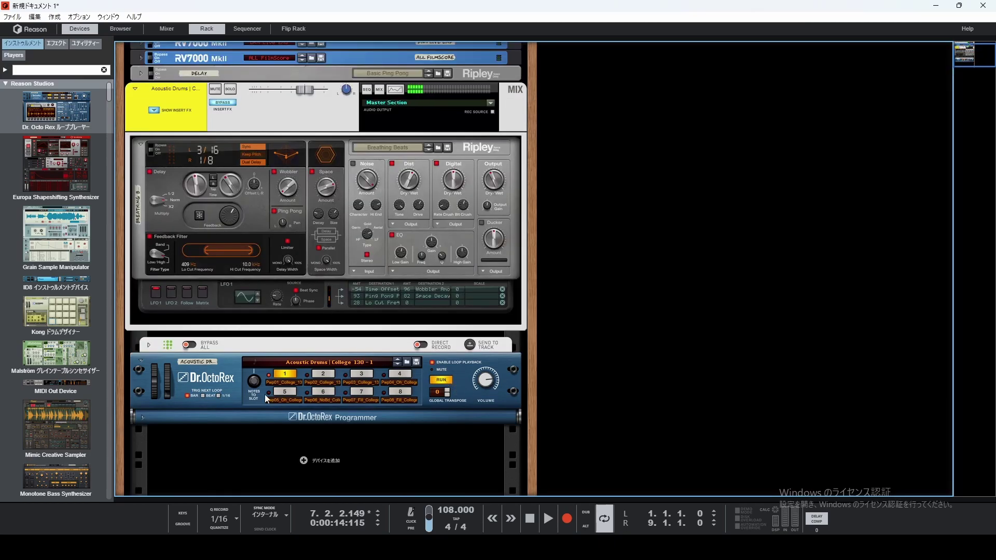
click(438, 382)
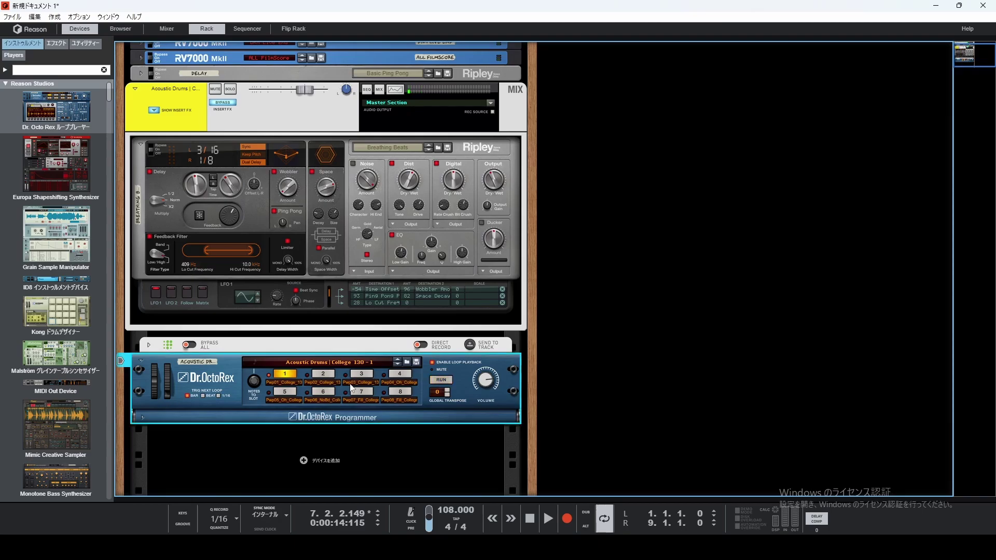
click(231, 107)
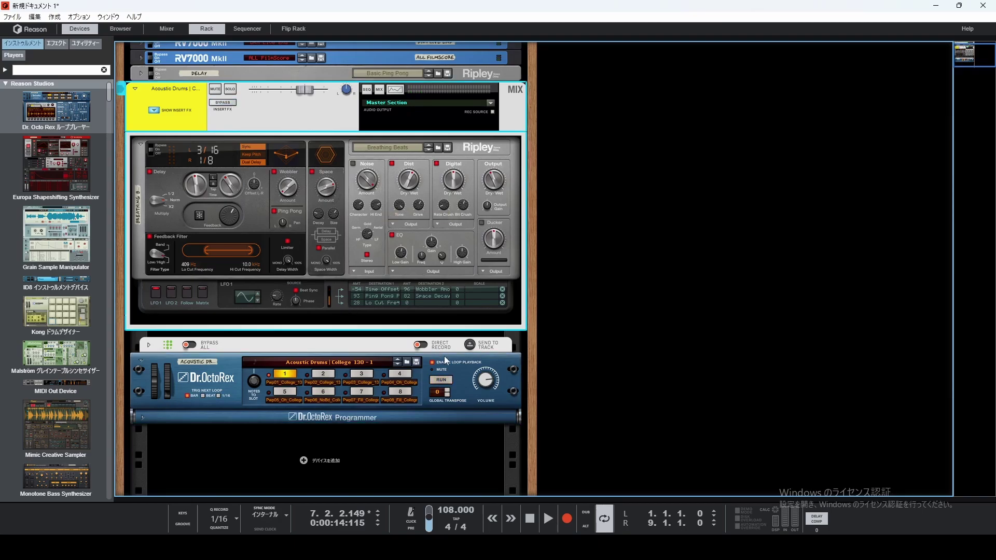
click(448, 380)
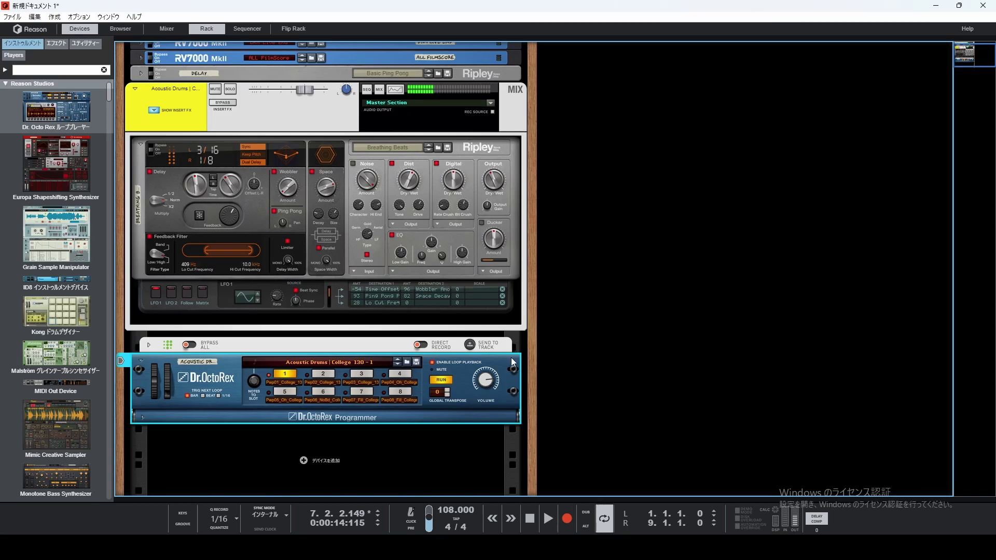
click(442, 380)
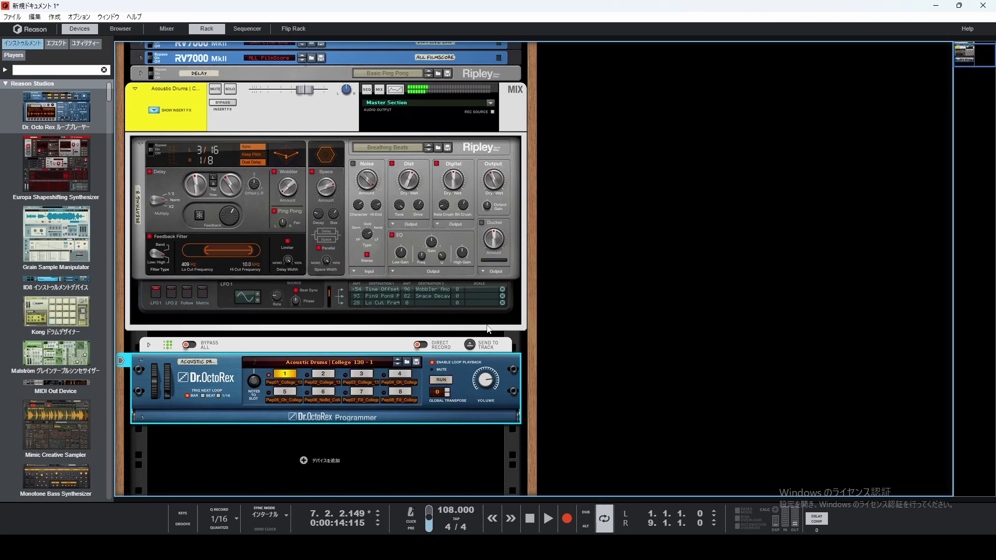
Step: Load the Dirty Lead Delay patch into the Ripley Space Delay inserted on the drum channel
click(437, 149)
scroll(267, 294, down, 1)
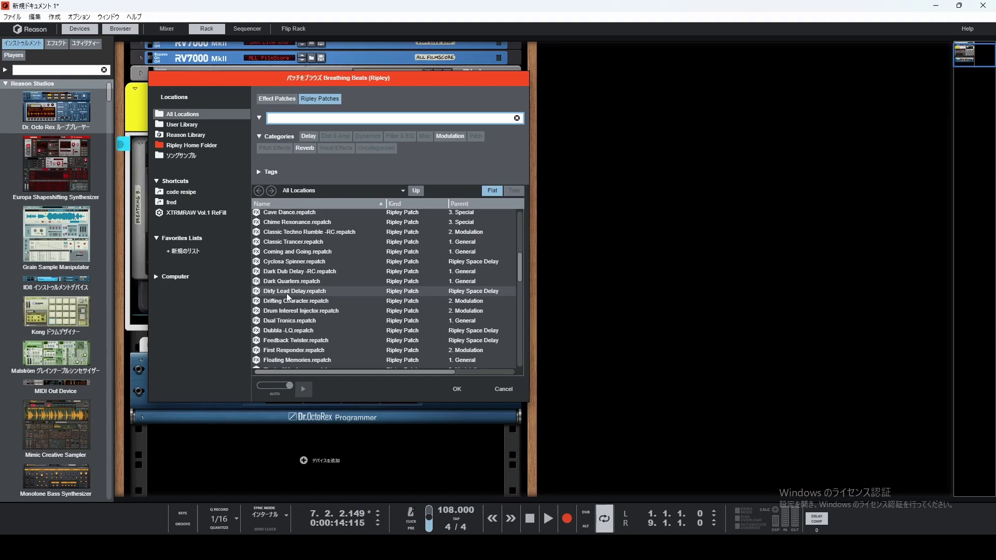
double_click(287, 292)
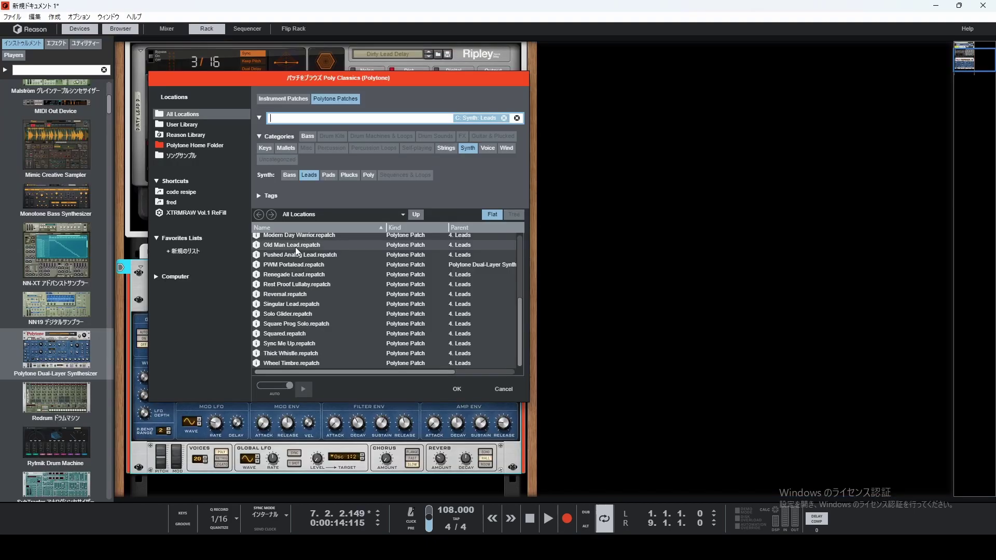
Step: Load the Old Man Lead patch into the Polytone and bypass the insert effects on its mix channel
double_click(295, 247)
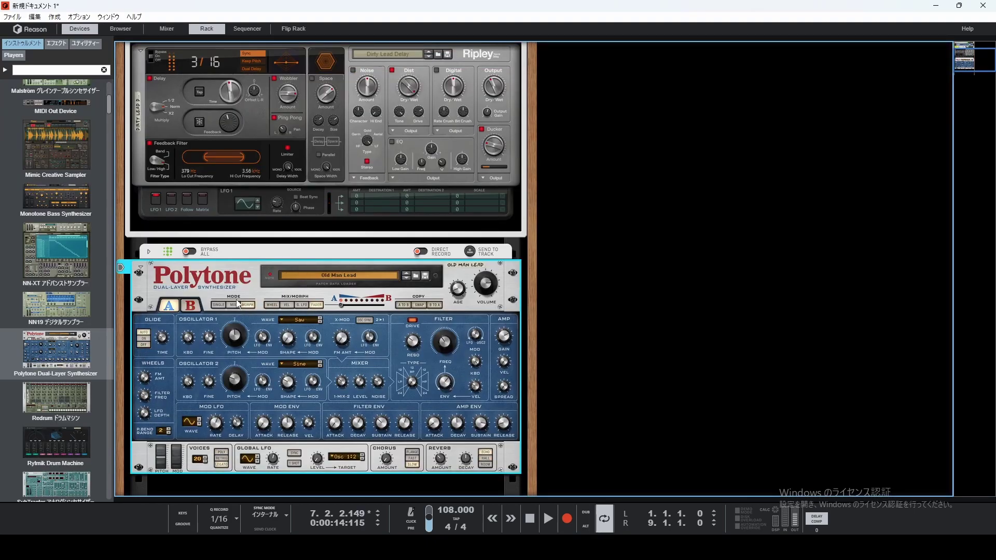
scroll(236, 276, up, 3)
click(236, 276)
scroll(237, 276, down, 3)
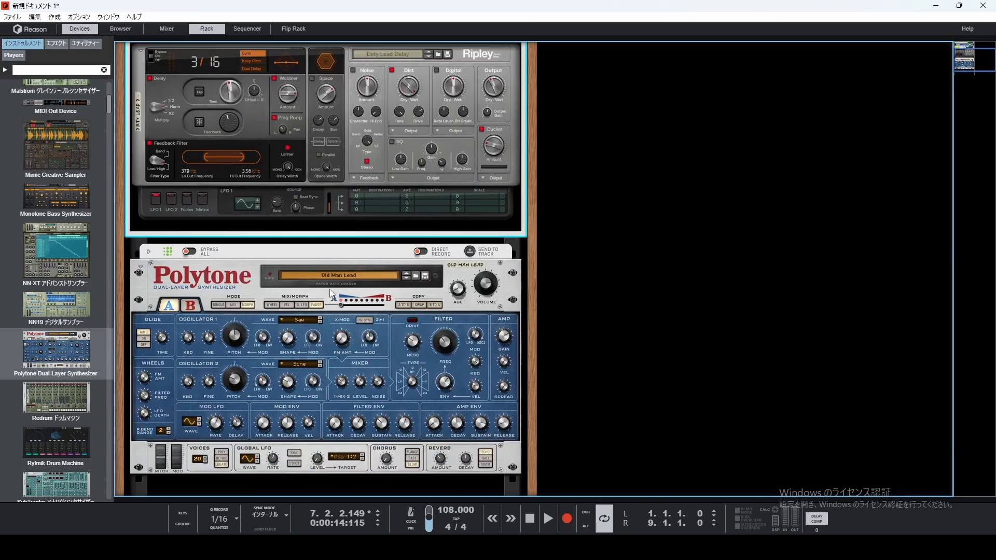
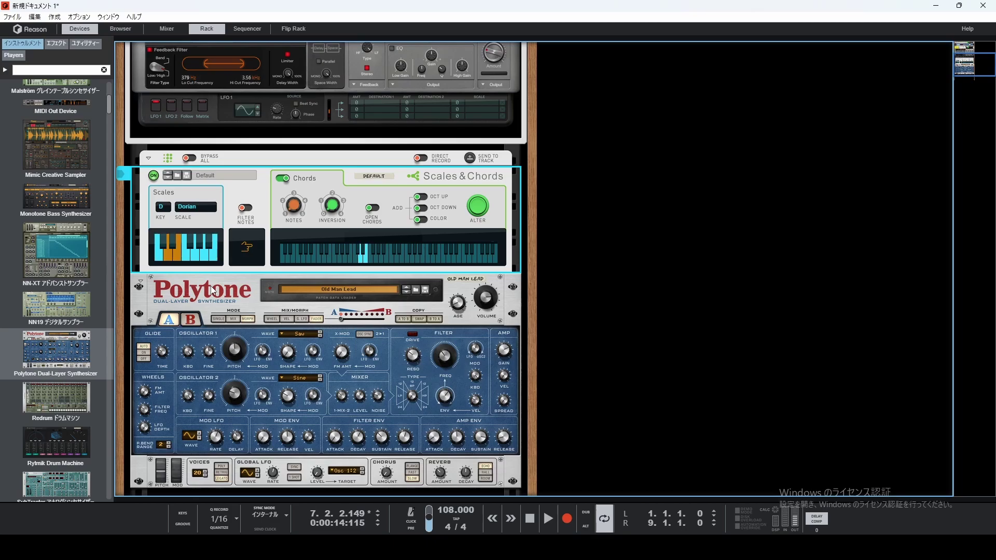
Step: Compare the Old Man Lead sound with and without the channel's insert effects, leaving the insert effects bypass off
scroll(213, 295, down, 2)
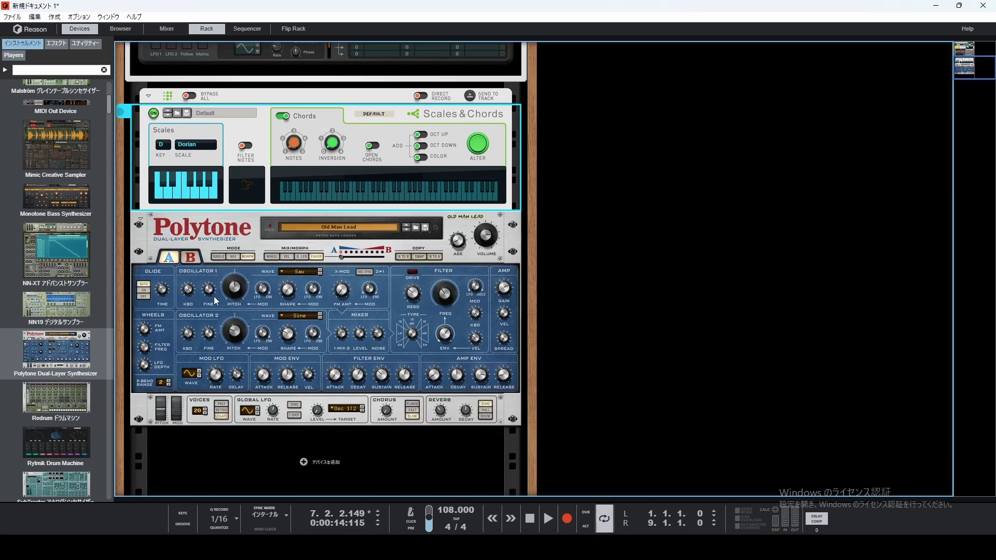
scroll(219, 274, up, 8)
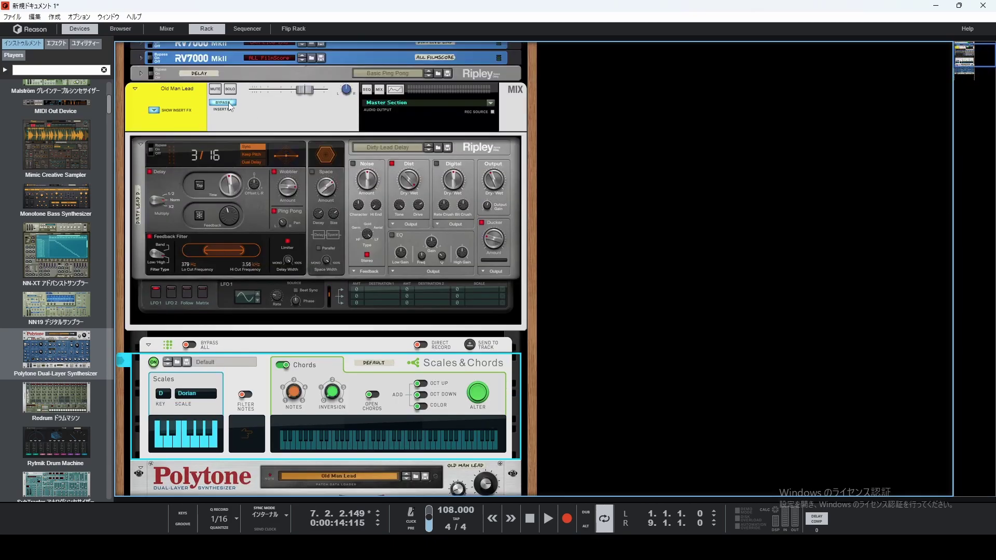
click(230, 105)
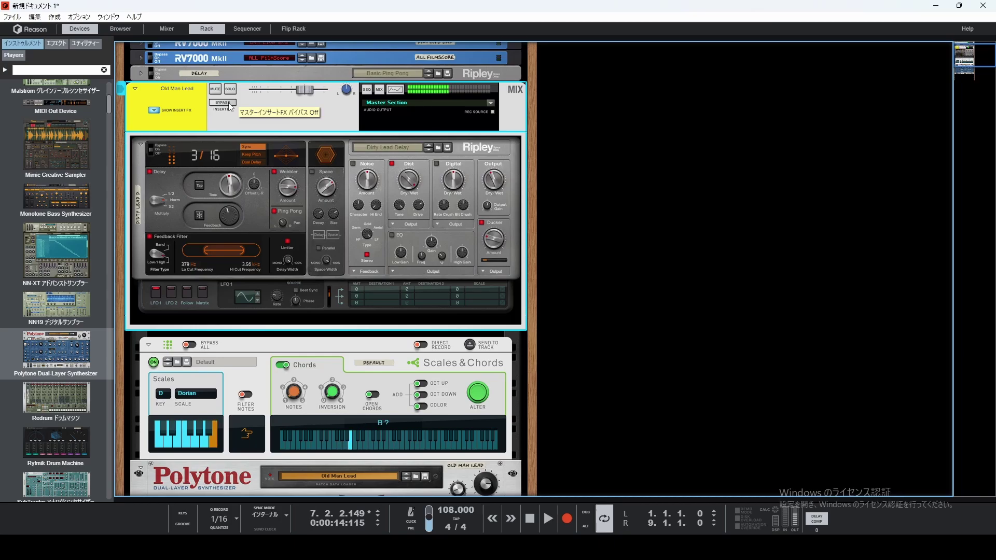
click(222, 104)
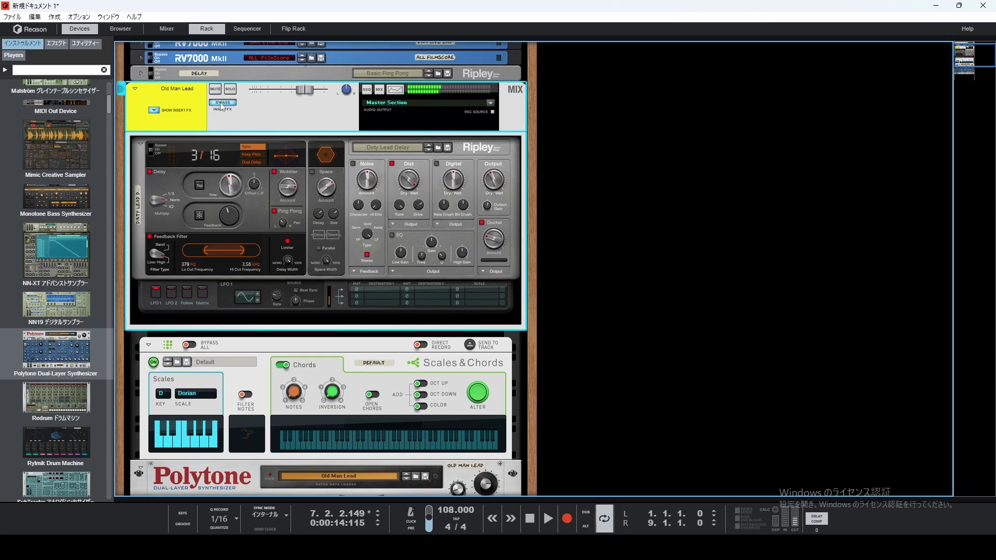
click(222, 102)
Step: Load the Glitch Generator patch into the Ripley Space Delay inserted on the Old Man Lead channel and return to the Polytone
click(437, 147)
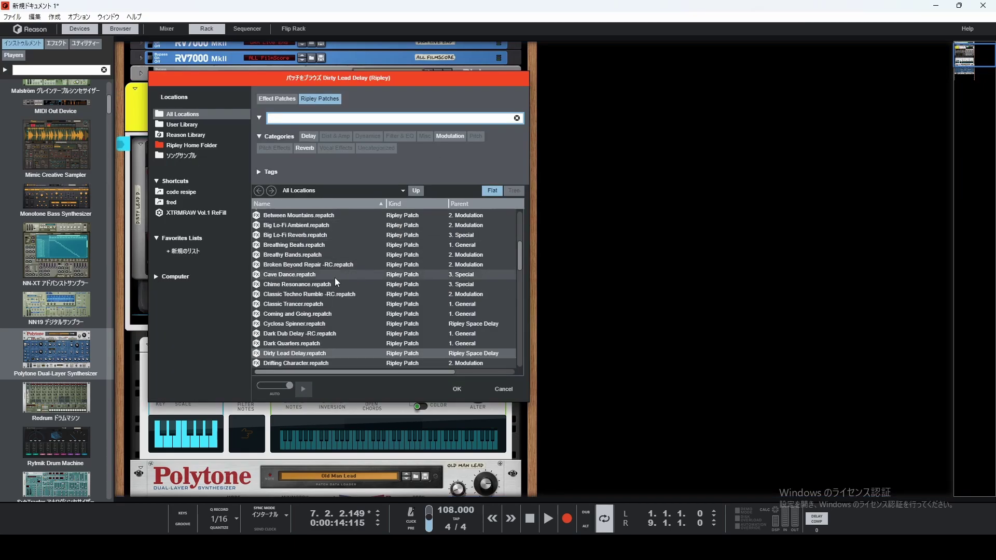
scroll(334, 278, down, 2)
scroll(332, 279, down, 1)
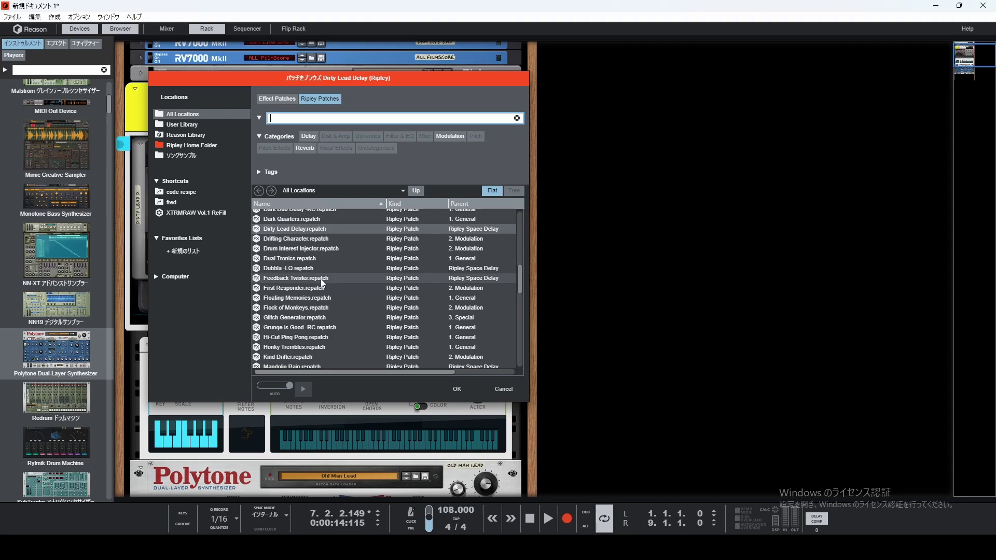
double_click(284, 318)
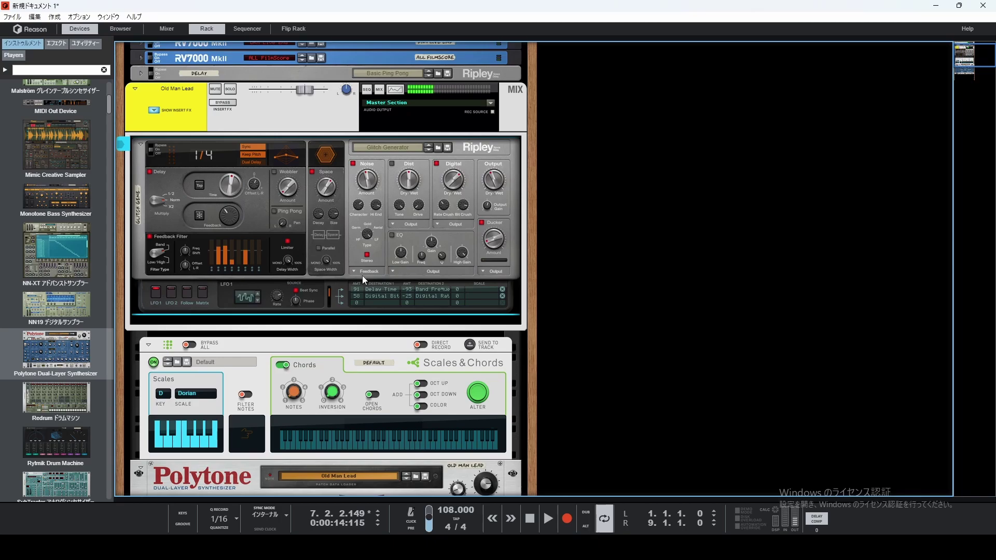
scroll(335, 280, down, 4)
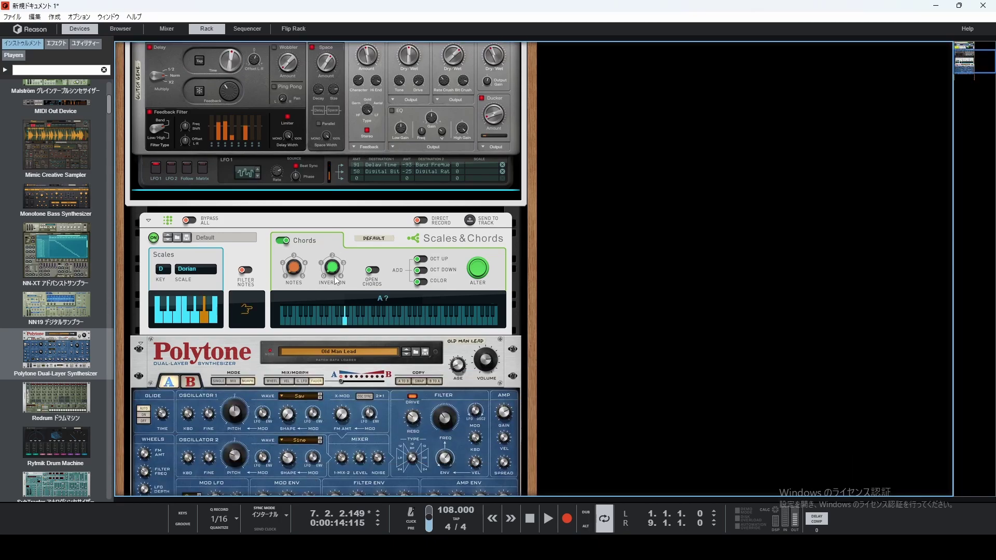
scroll(334, 276, down, 4)
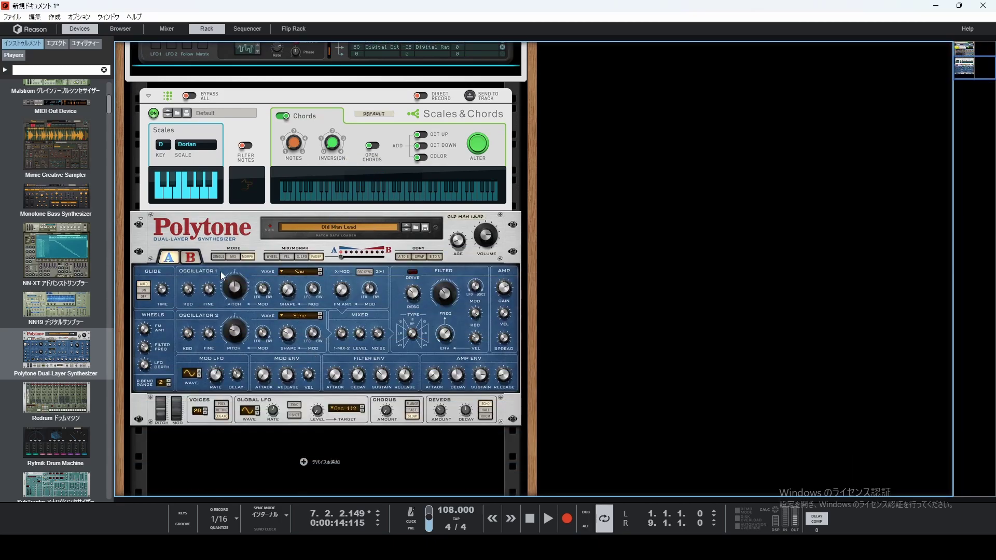
Step: Replace the Polytone synthesizer with a Dr. Octo Rex loop player and load 118_Chopped_Loops_Reception_Beat.rx2 into it
scroll(97, 249, up, 5)
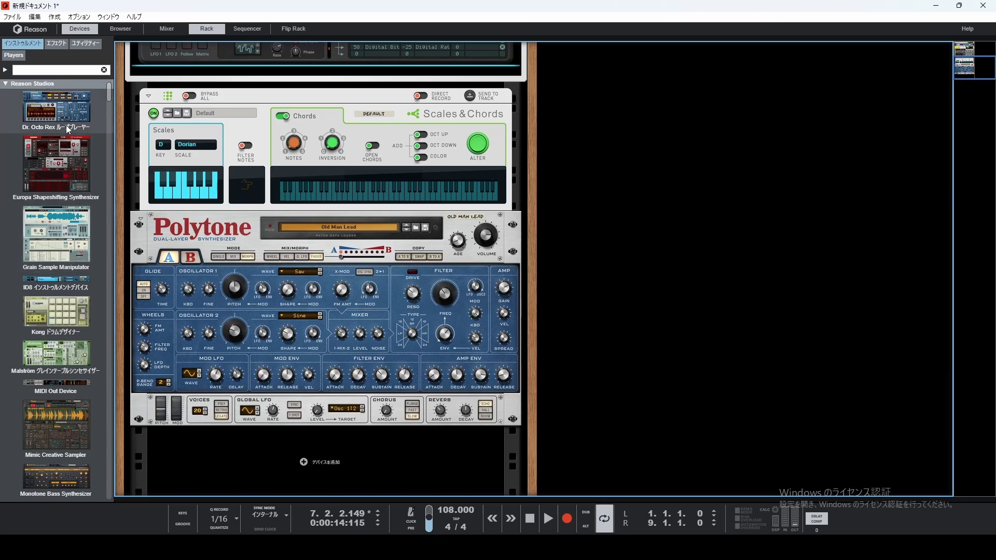
drag(56, 110, 287, 238)
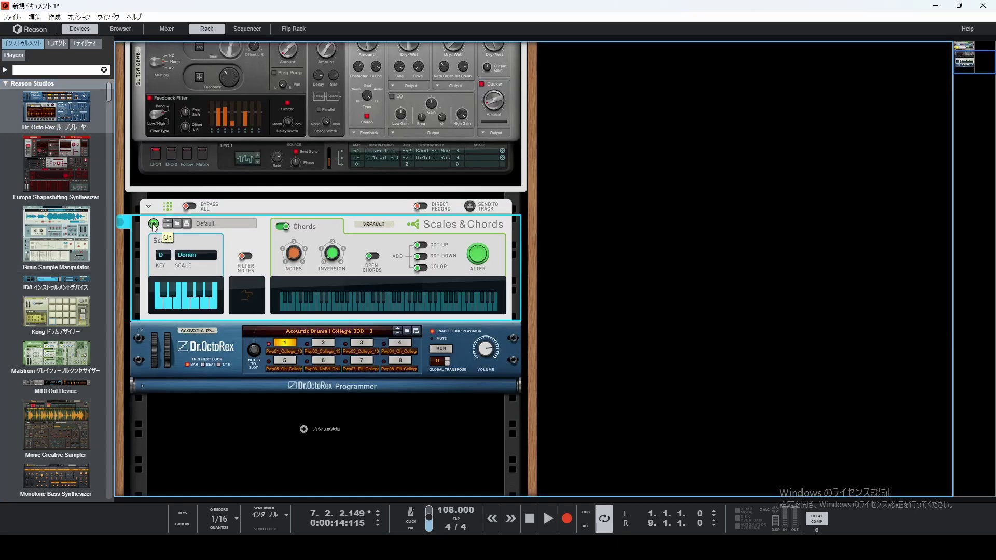
click(409, 332)
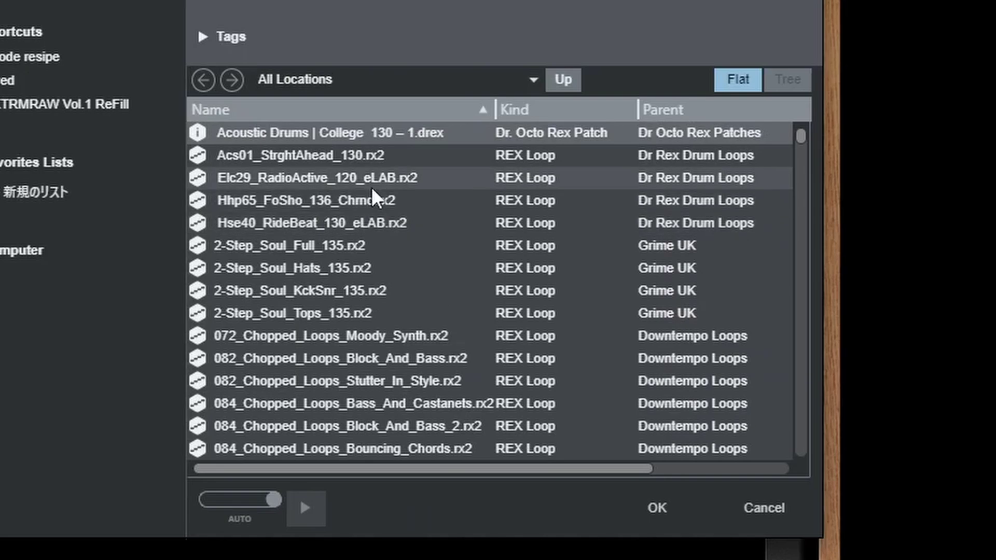
scroll(372, 189, down, 10)
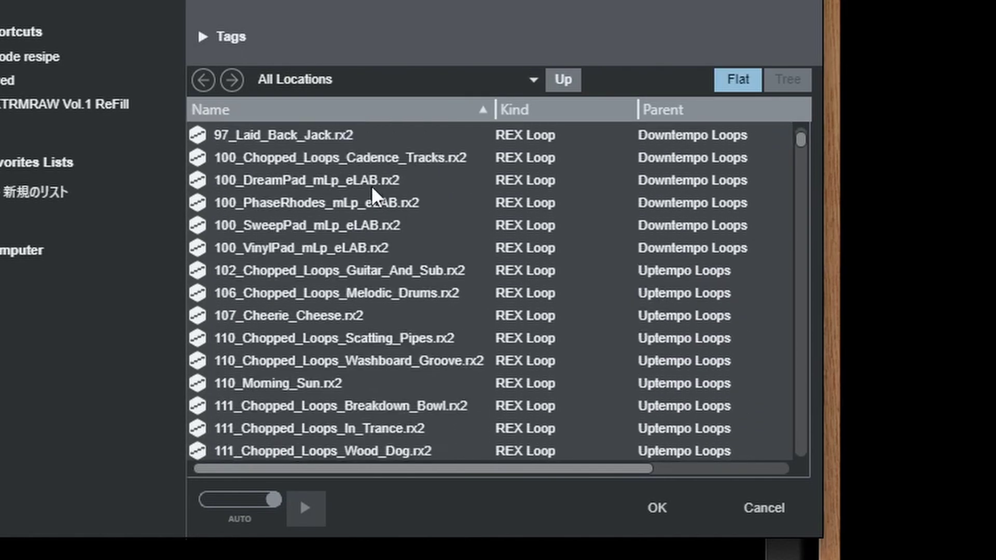
scroll(372, 188, down, 10)
scroll(375, 257, up, 7)
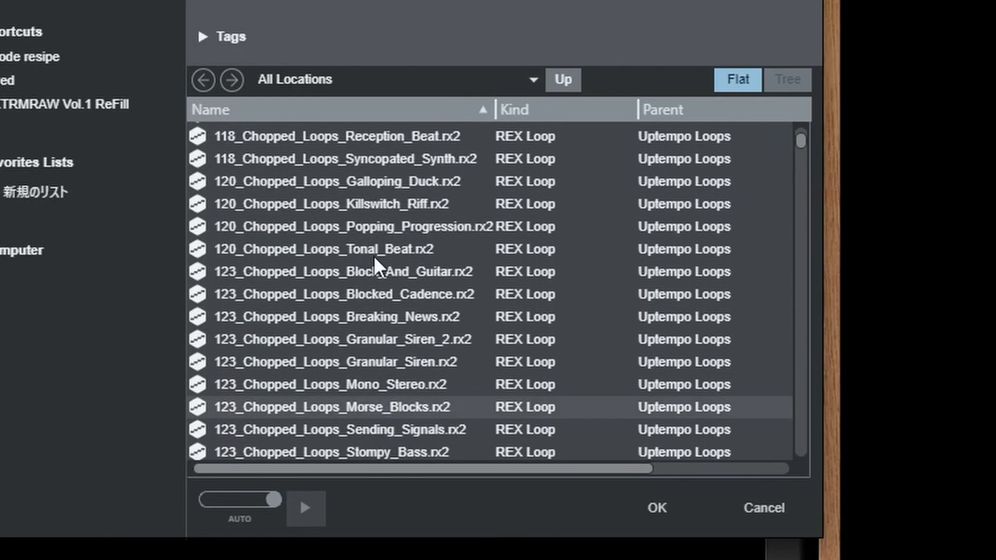
scroll(374, 256, up, 3)
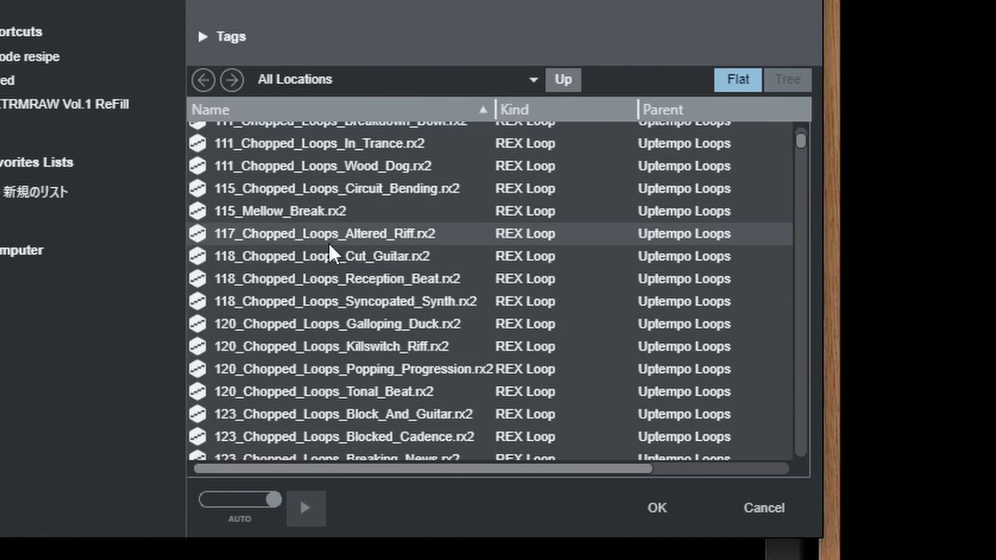
double_click(310, 278)
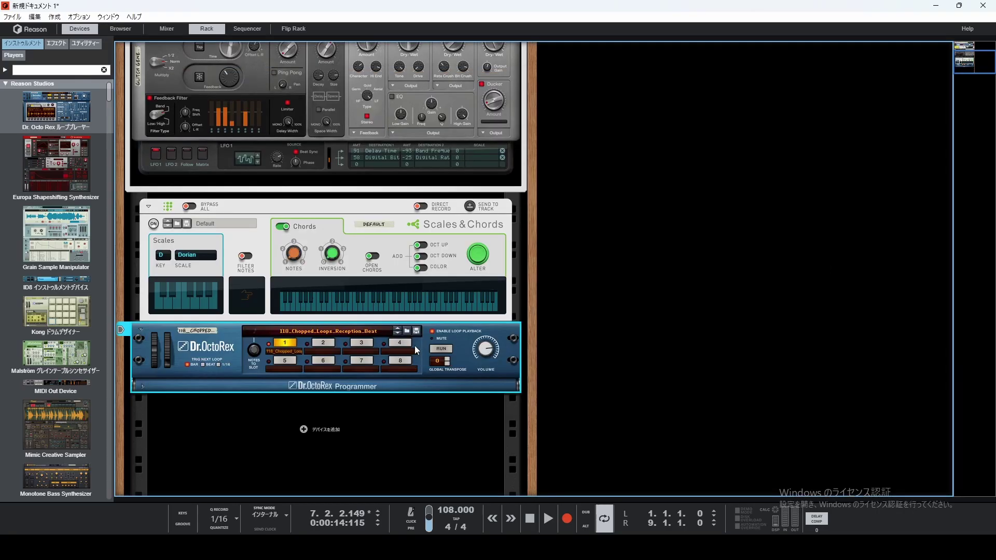
Step: Fold the Scales & Chords player above the Dr. Octo Rex
scroll(256, 183, up, 5)
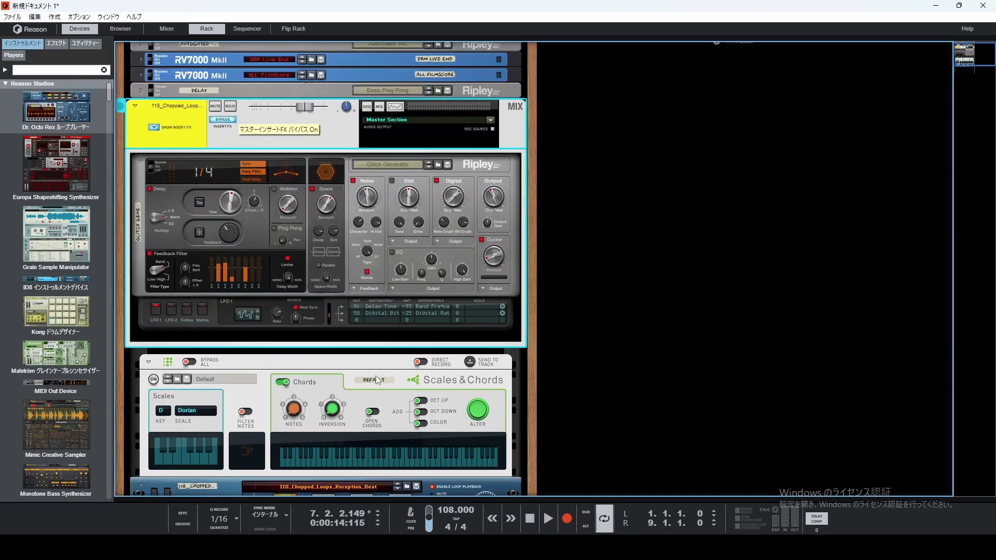
scroll(384, 389, down, 2)
click(148, 300)
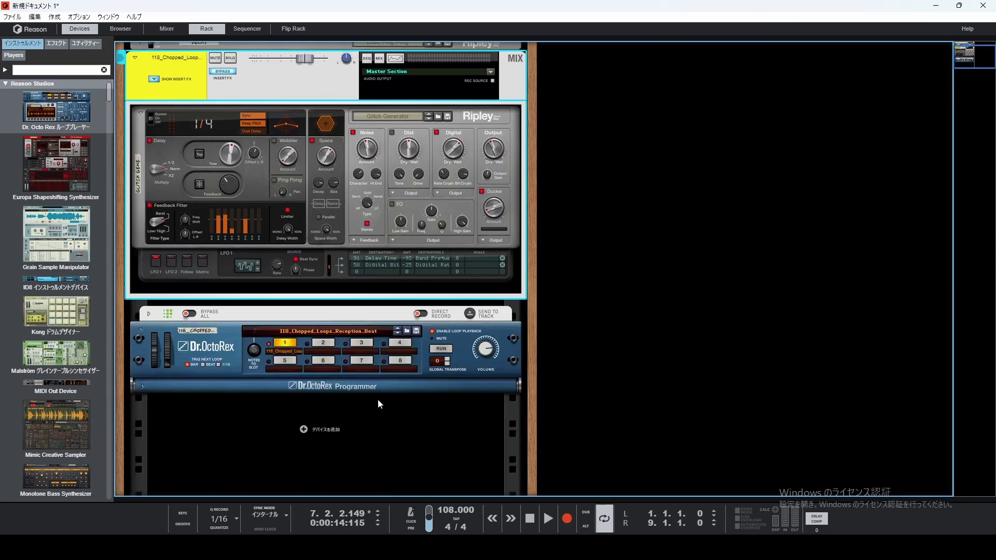
Step: Audition the loop dry, stop it, and run it again with the channel's insert effects bypass switched off
click(447, 349)
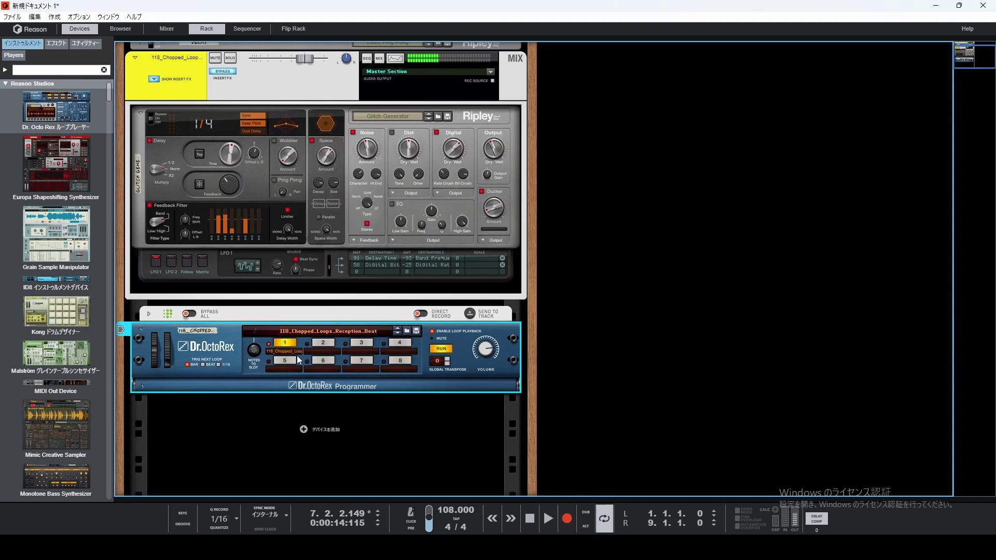
click(438, 349)
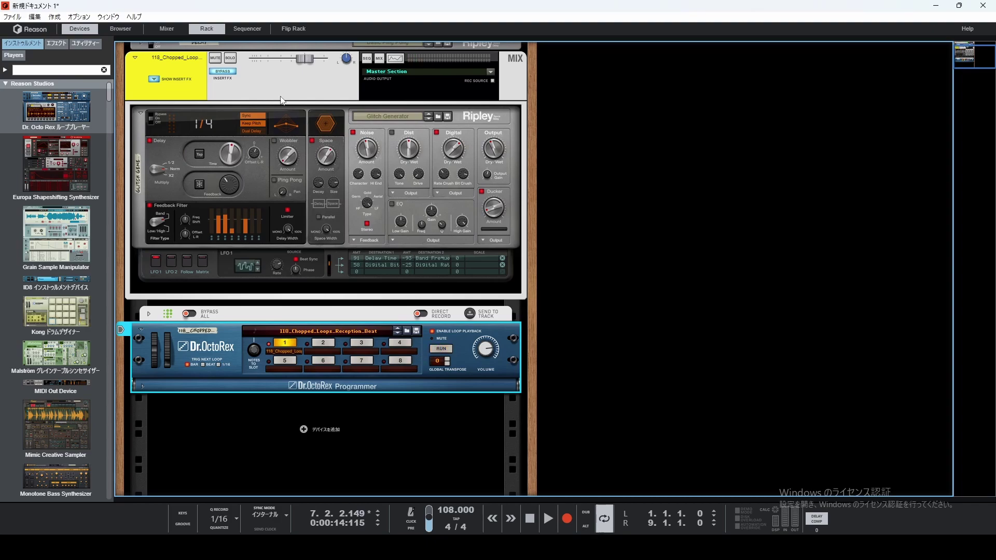
click(225, 72)
click(441, 348)
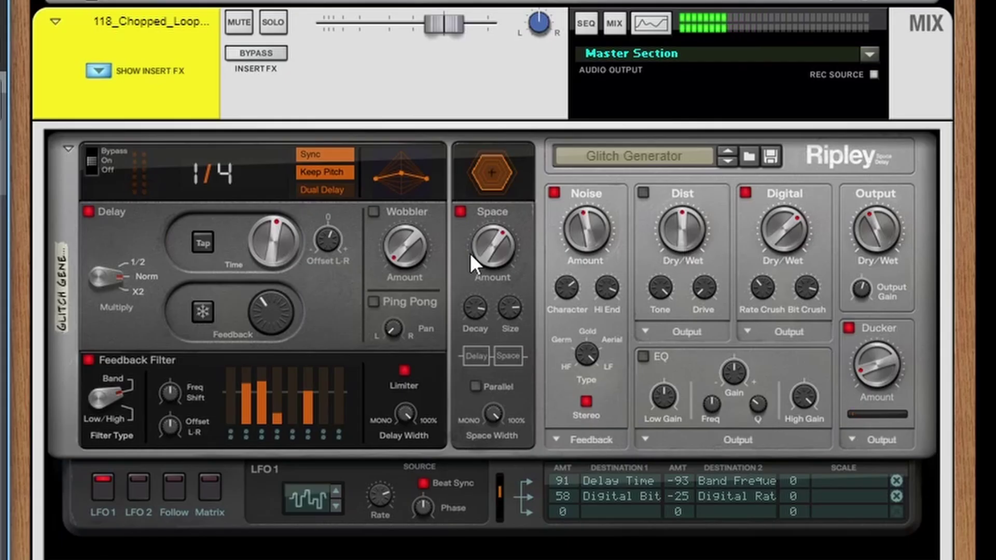
Step: Set Ripley's delay time to 4/8T and try Dual Delay with the other channel's time at 3/8
drag(273, 237, 272, 231)
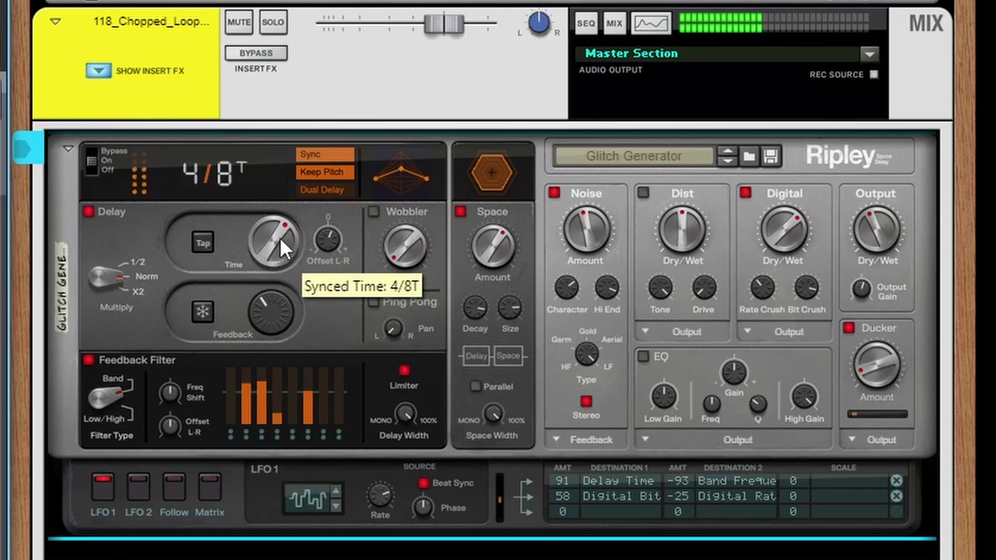
click(316, 190)
drag(284, 227, 284, 227)
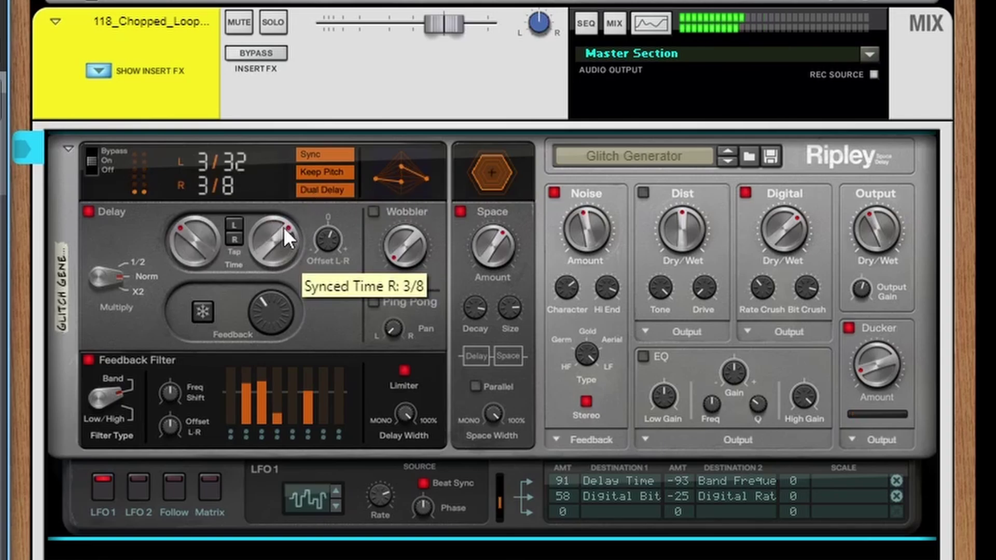
click(320, 190)
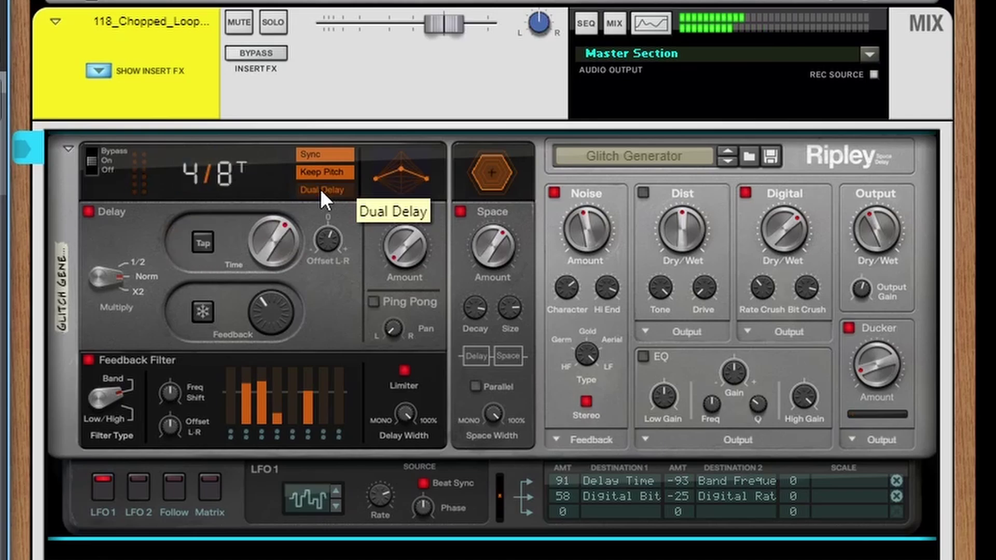
Step: Enable Ripley's Wobbler and Ping Pong, raising the Wobbler amount and the Ping Pong pan slightly
drag(400, 251, 401, 243)
click(378, 214)
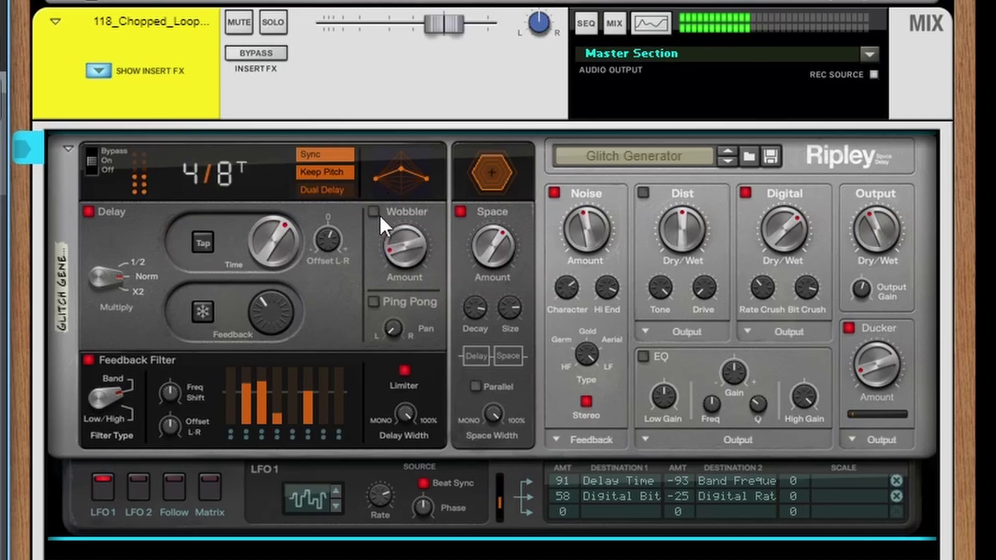
click(374, 302)
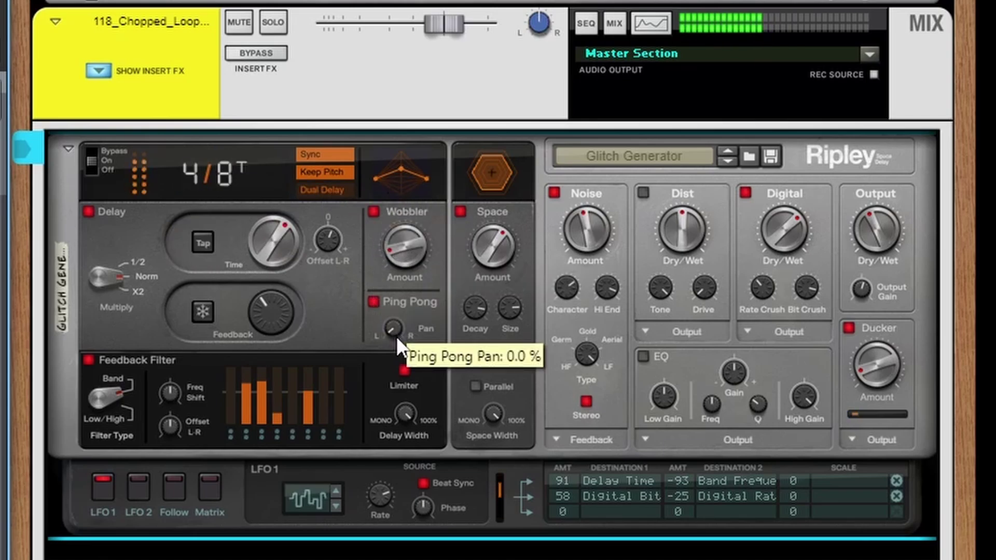
drag(396, 336, 394, 330)
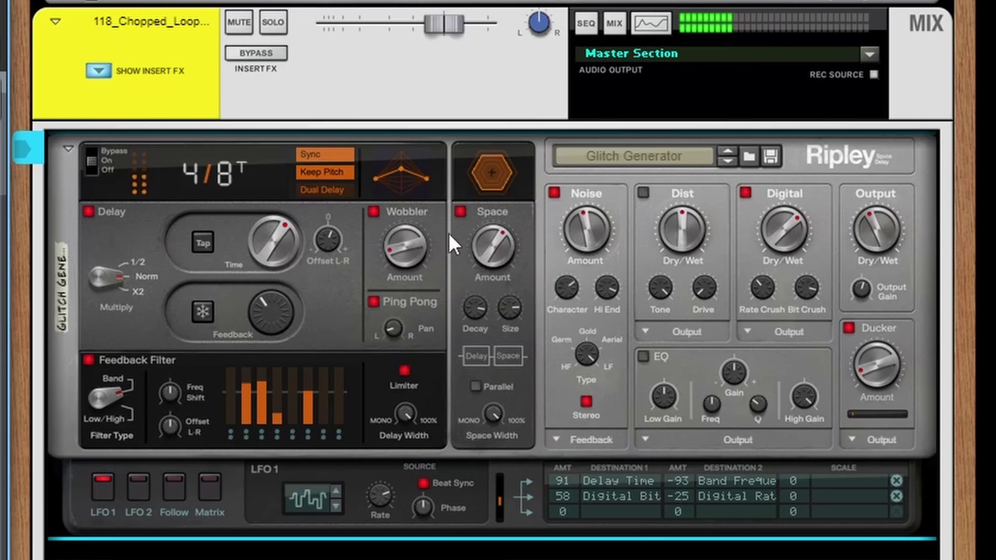
Step: Increase Ripley's Space amount, adjust the Space width and set the Wobbler amount to 9.4 %
drag(472, 242, 486, 226)
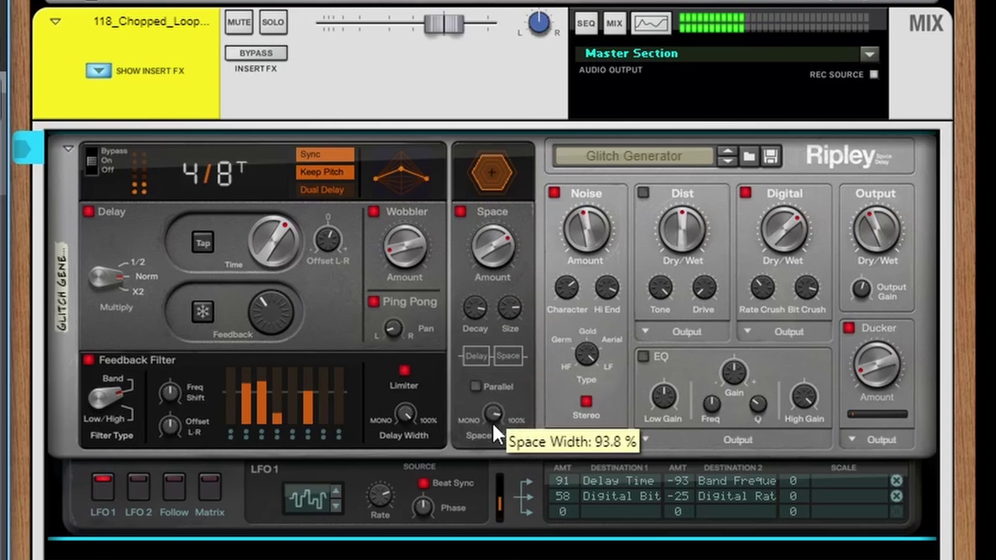
drag(493, 423, 494, 431)
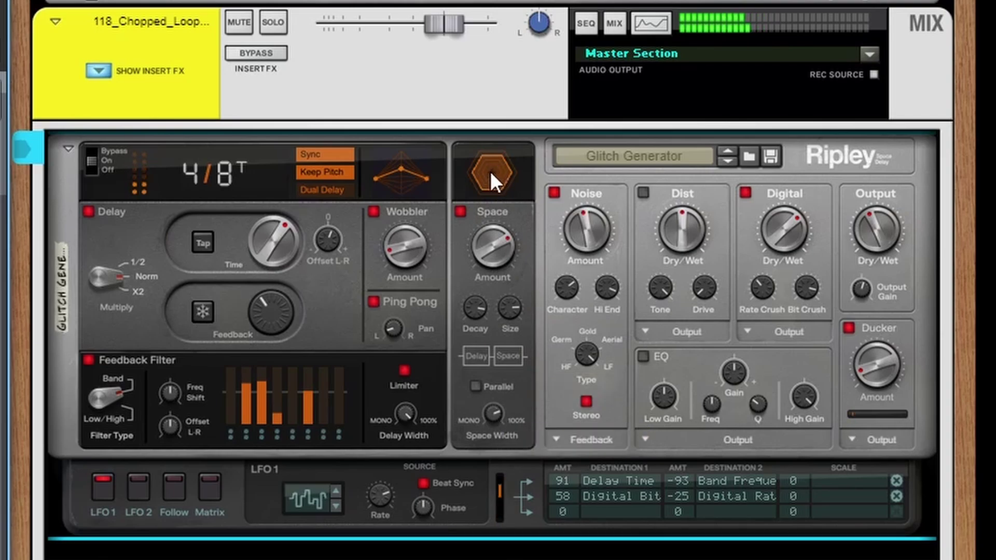
mouse_move(419, 247)
mouse_down()
mouse_move(418, 236)
mouse_move(418, 249)
mouse_up()
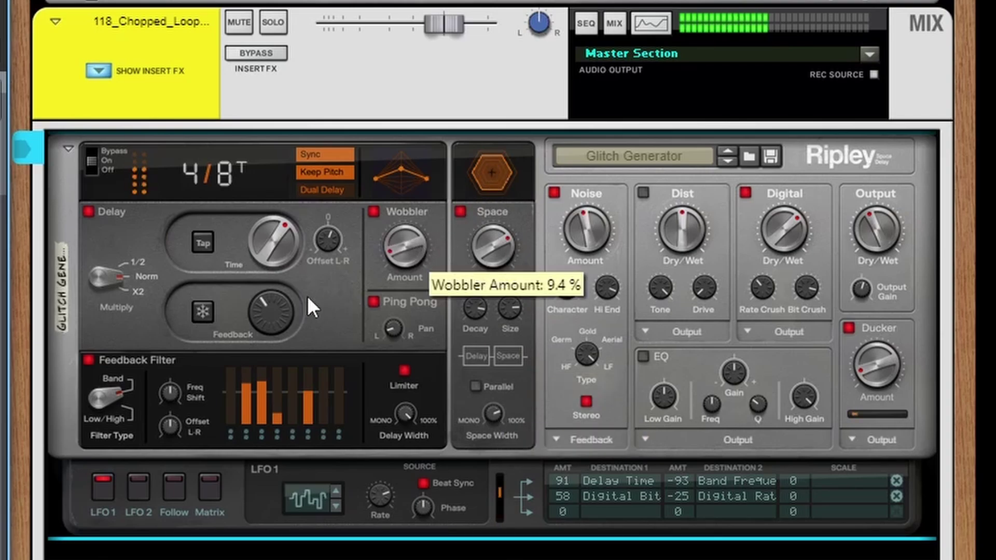
Step: Set the delay feedback to 9.7 % and try the Freeze and Multiply switches
mouse_move(275, 300)
mouse_down()
mouse_move(275, 311)
mouse_move(274, 266)
mouse_move(274, 319)
mouse_up()
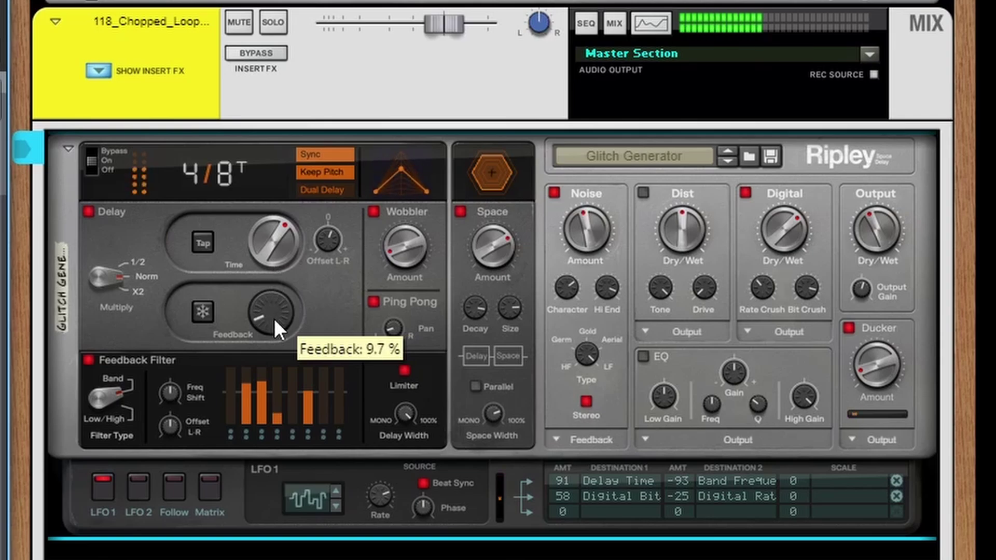
click(206, 307)
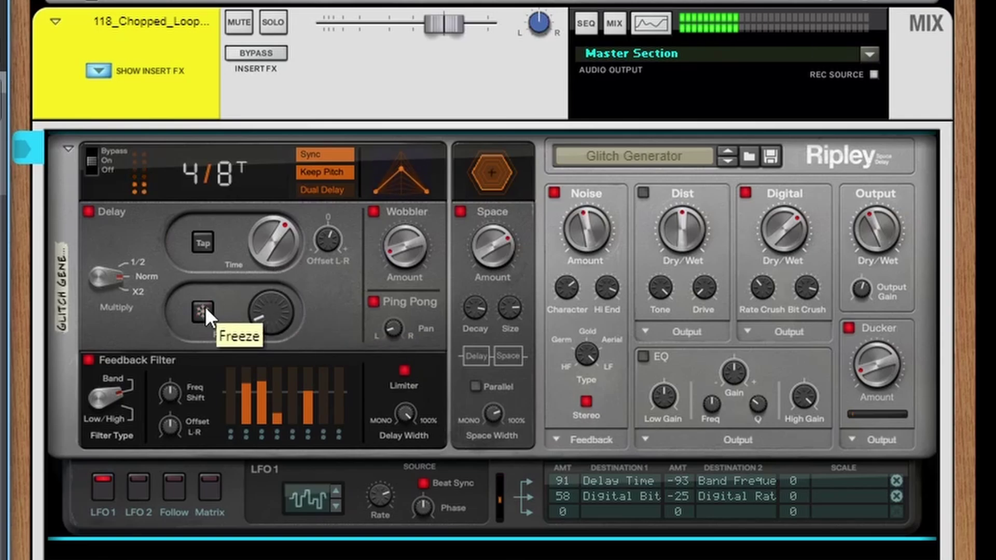
mouse_move(114, 278)
mouse_down()
mouse_move(116, 260)
mouse_move(120, 277)
mouse_up()
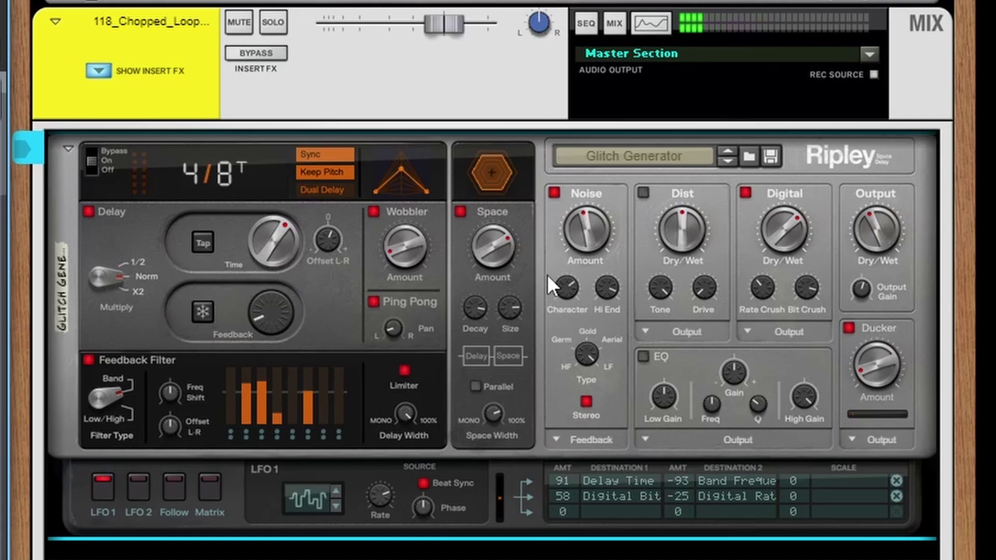
Step: Search the Ripley patches for "bea" and load the Beat Warper patch
click(723, 161)
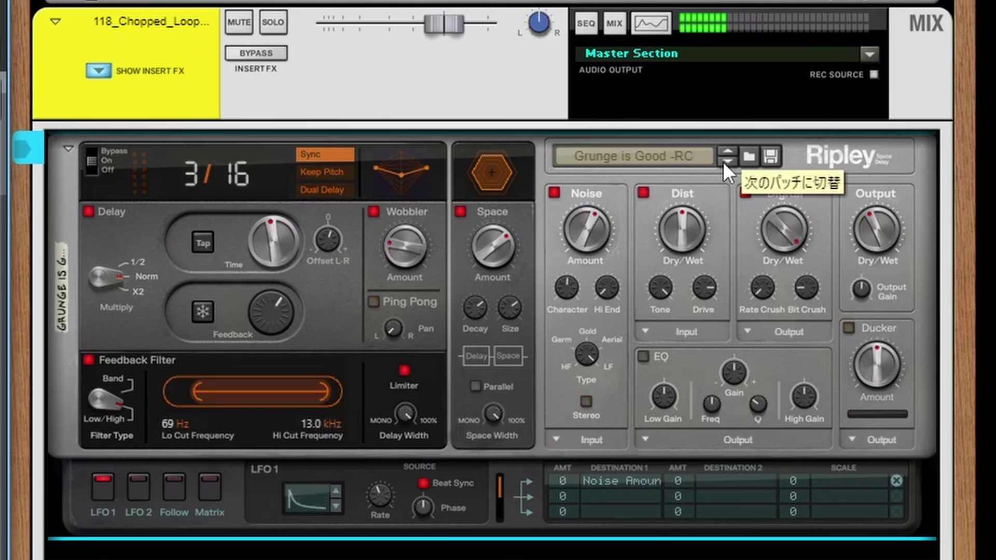
click(637, 166)
text(bea)
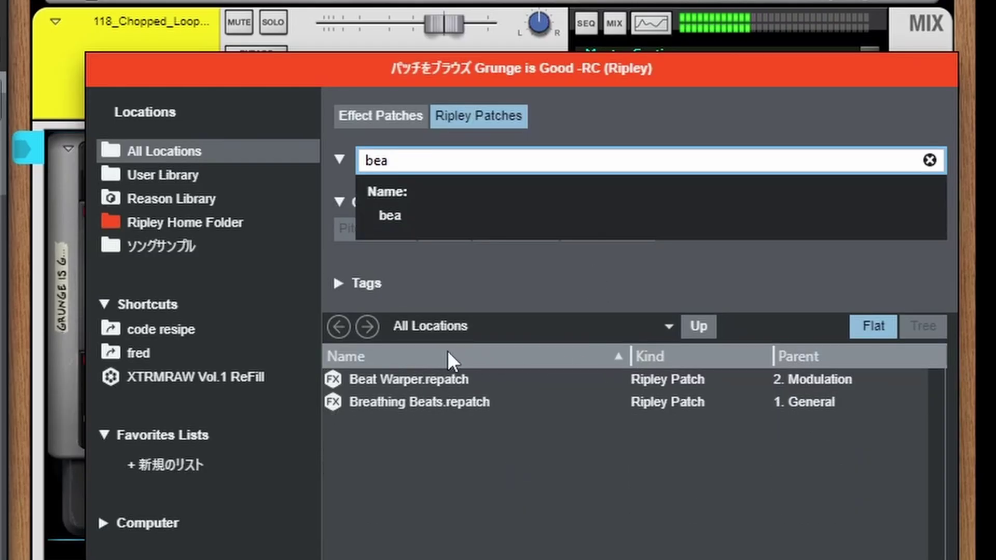
double_click(430, 381)
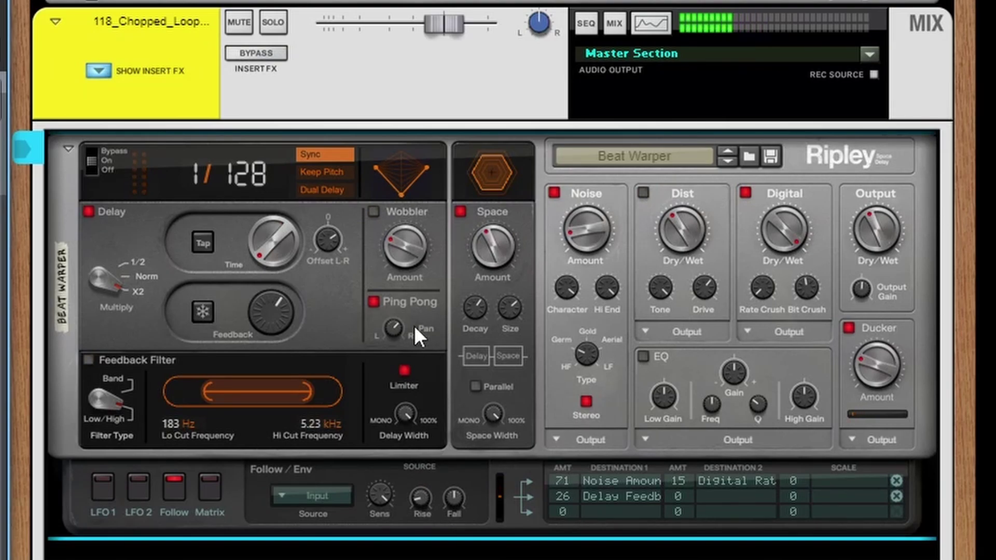
Step: Enable the Feedback Filter and sweep its range, ending with a 10 Hz low cut and a 433 Hz high cut
drag(254, 387, 182, 397)
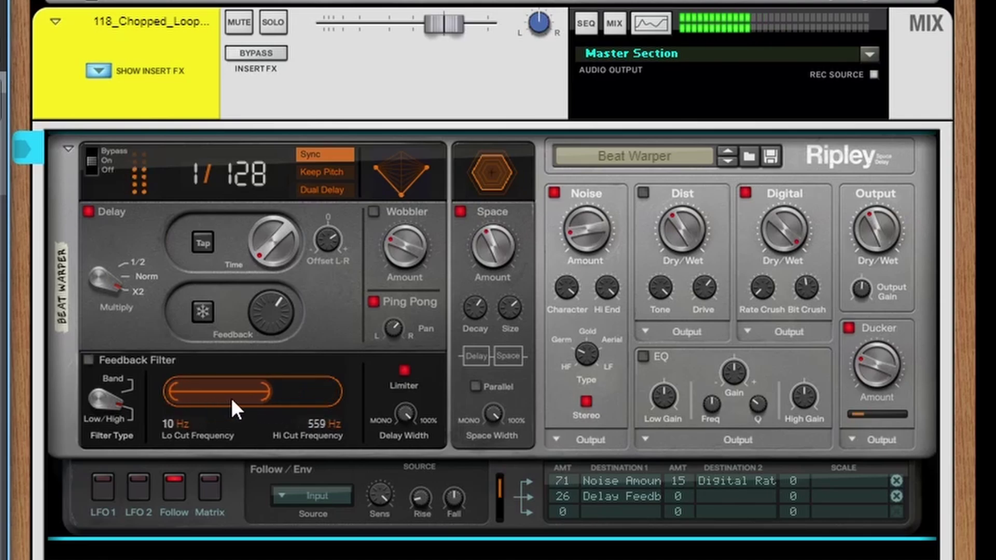
drag(254, 396, 166, 372)
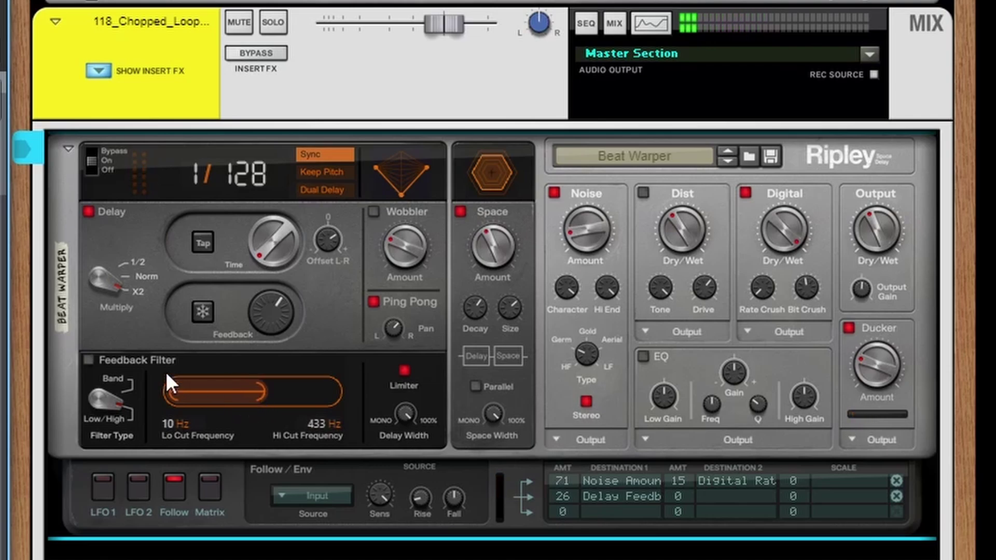
click(89, 360)
mouse_move(265, 399)
mouse_down()
mouse_move(289, 407)
mouse_move(263, 403)
mouse_move(271, 396)
mouse_up()
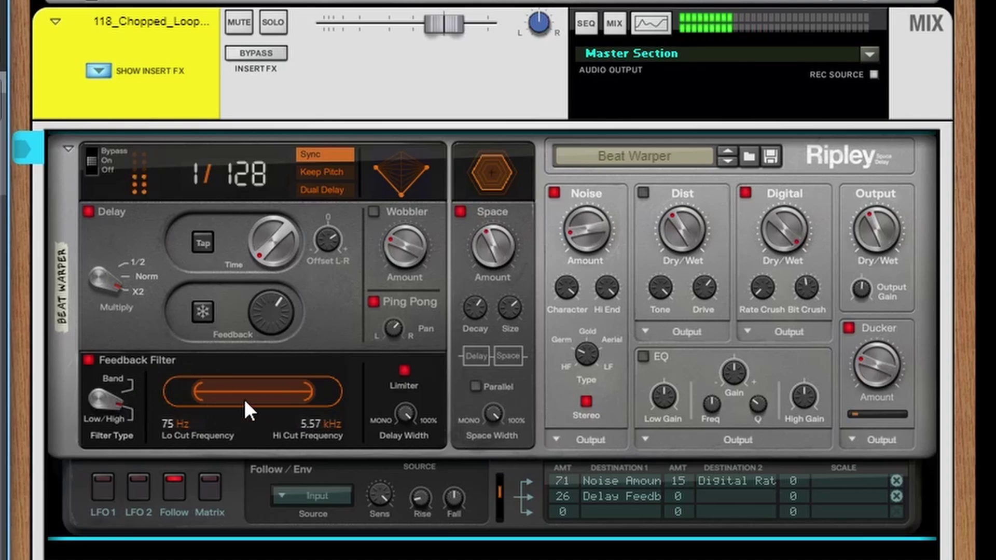
drag(252, 401, 209, 402)
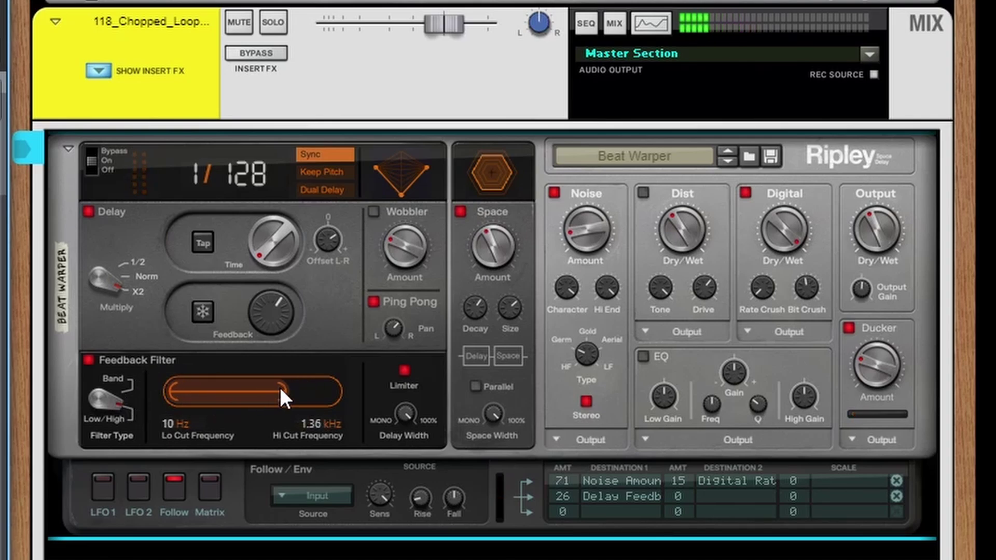
drag(281, 390, 268, 419)
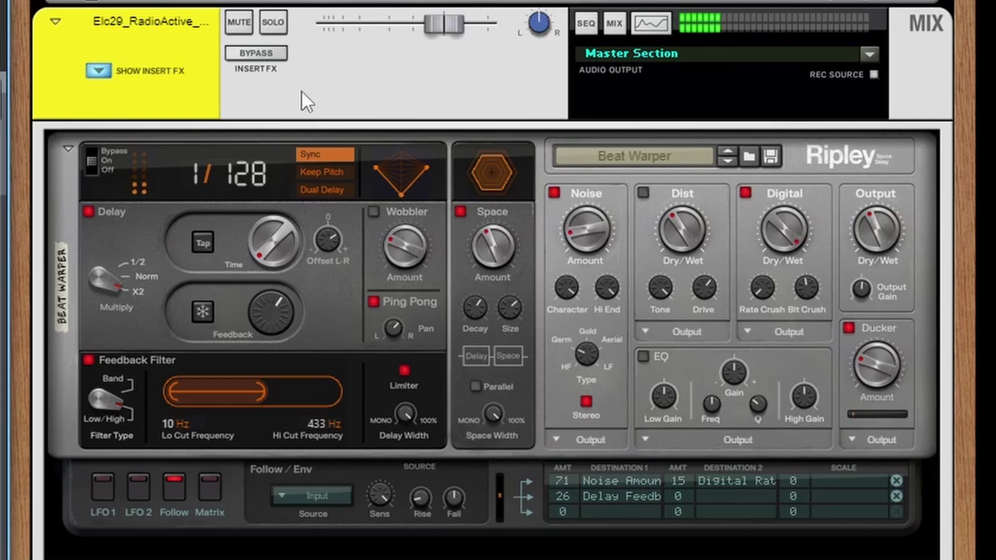
Step: Compare the loop with insert effects bypassed and active, and set the feedback filter's high cut to 677 Hz
click(256, 53)
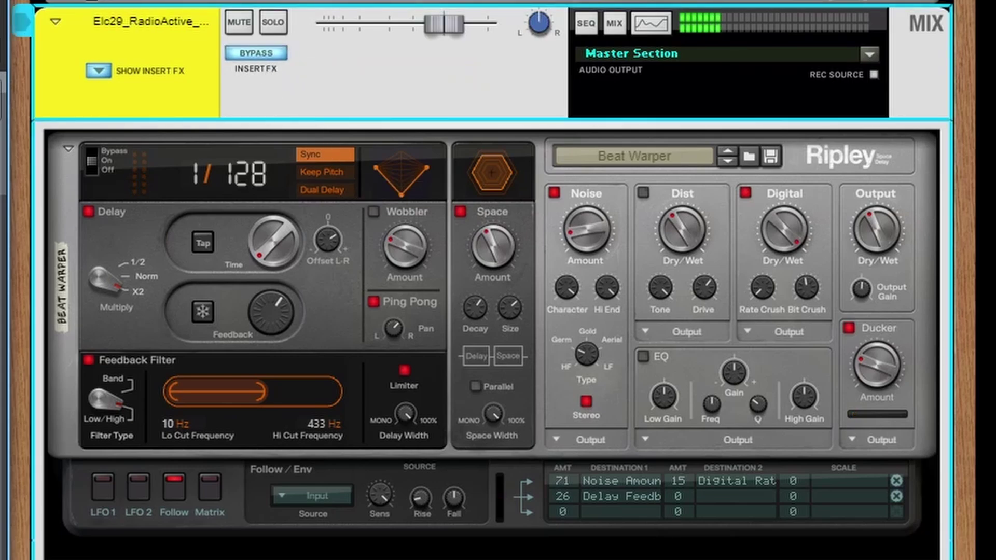
click(255, 53)
click(586, 401)
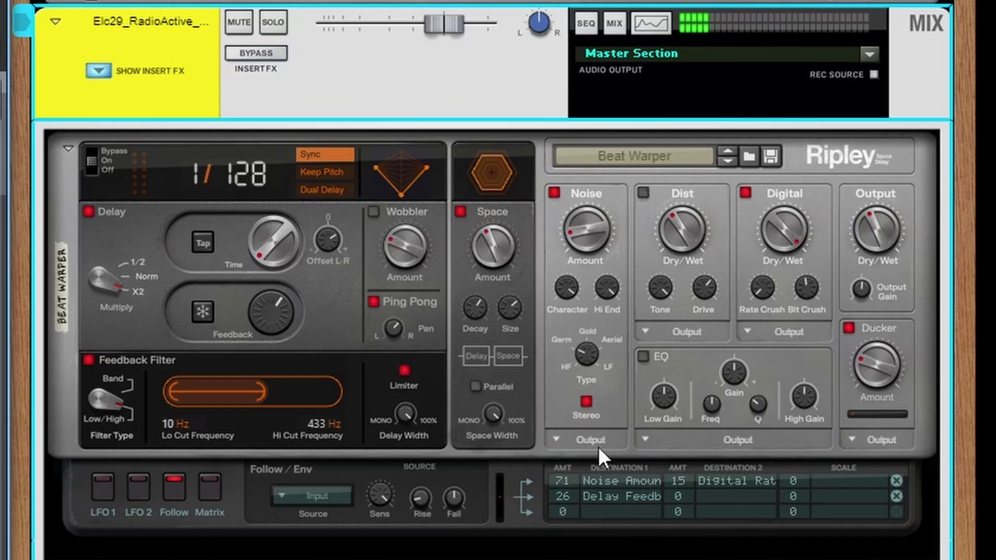
mouse_move(264, 393)
mouse_down()
mouse_move(303, 397)
mouse_move(235, 405)
mouse_move(268, 403)
mouse_move(253, 402)
mouse_up()
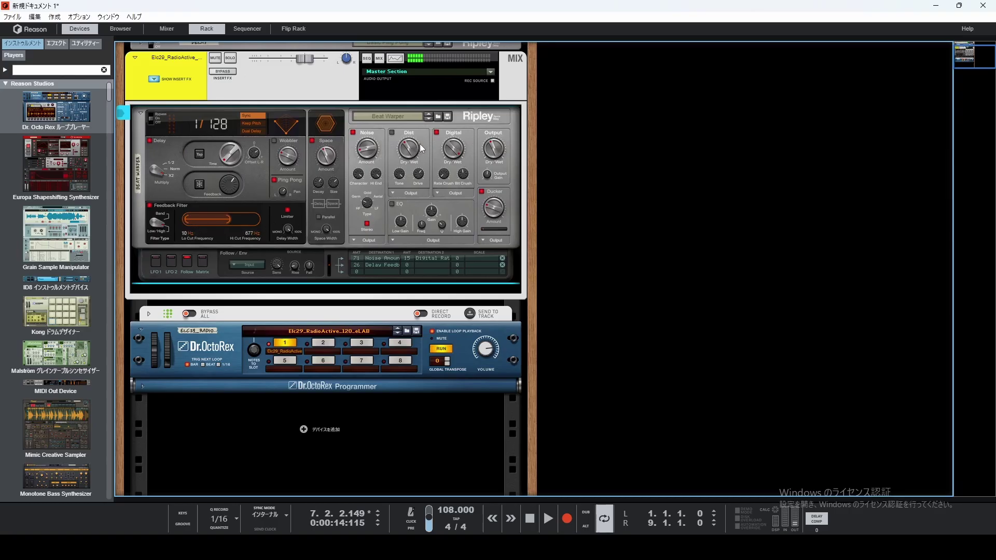
Step: Add the Big Lo-Fi Ambient patch from the Ripley patch list to a new favorites list named "fav"
click(438, 116)
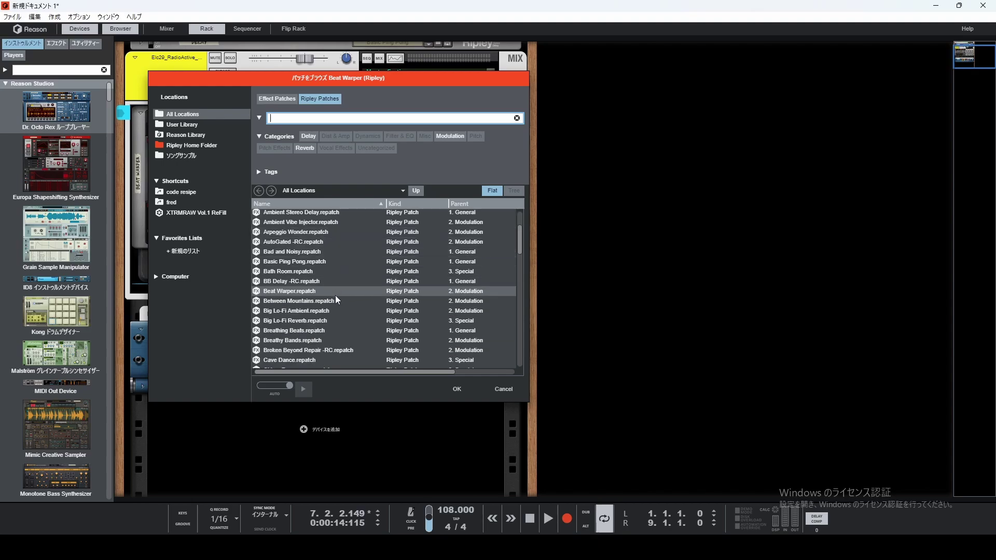
scroll(335, 296, down, 1)
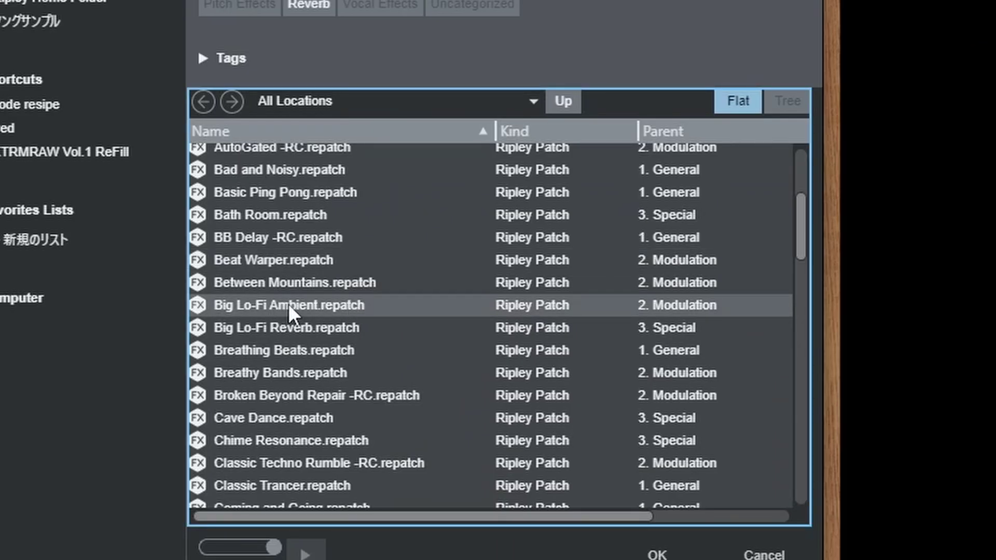
right_click(289, 303)
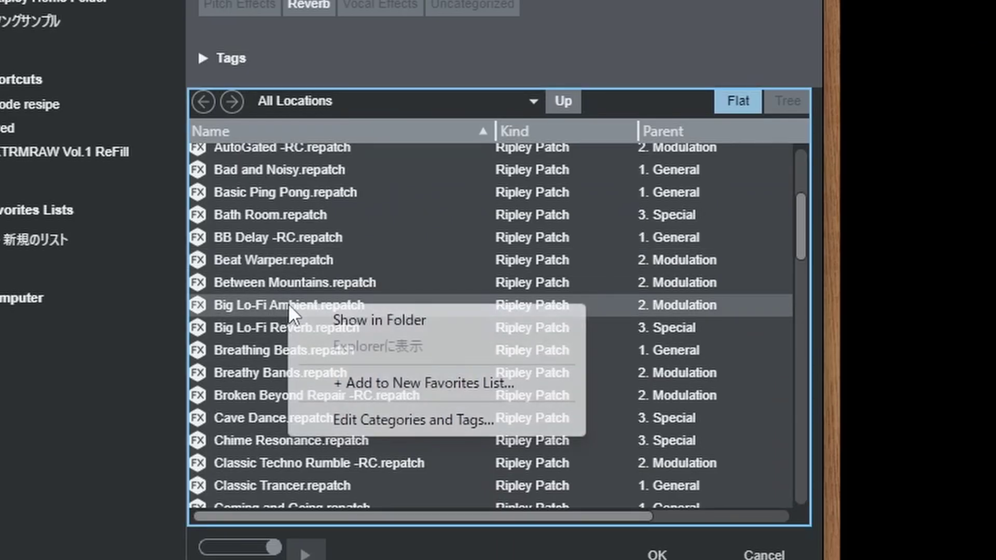
click(396, 382)
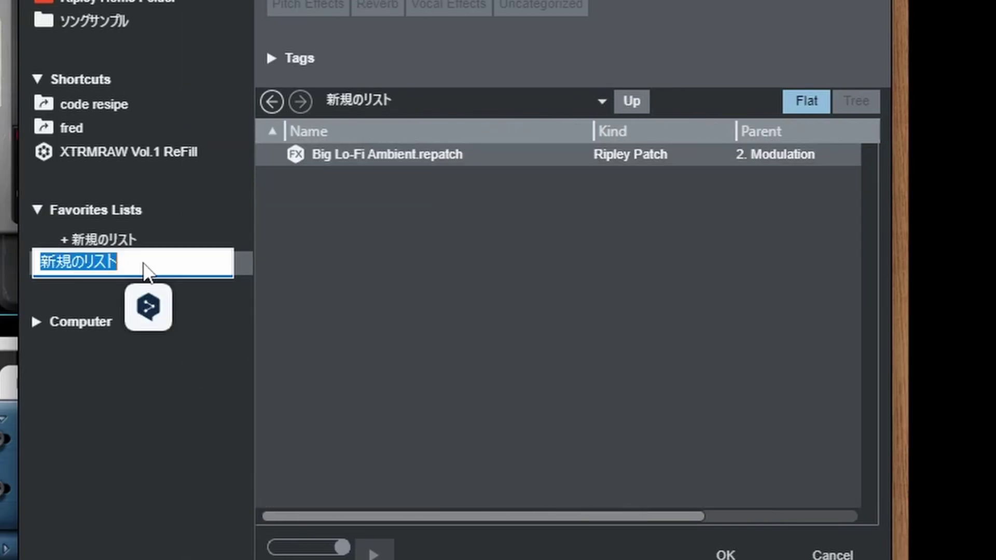
text(fav)
key(Return)
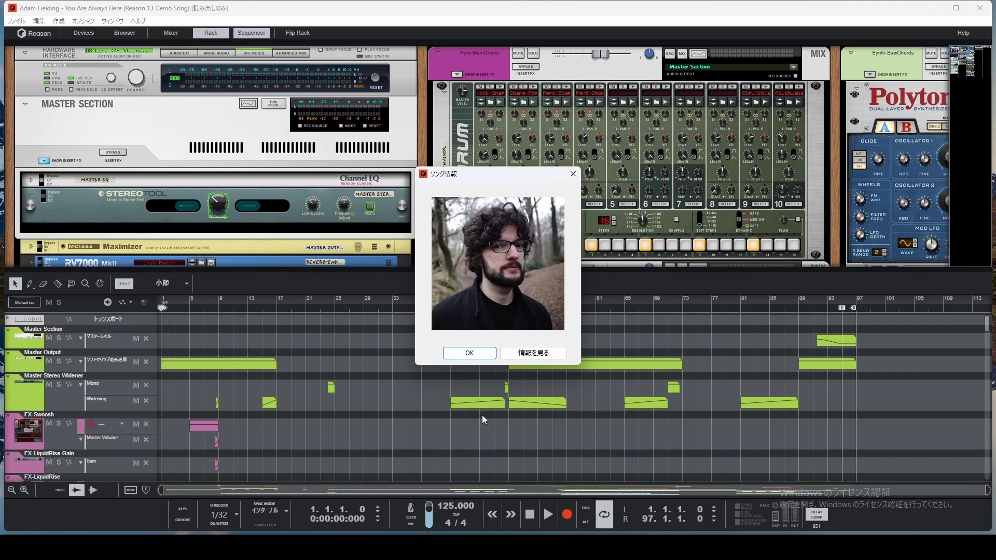
Step: Dismiss the song information, start playback of the "You Are Always Here" demo song and enlarge the rack area above the sequencer
click(485, 355)
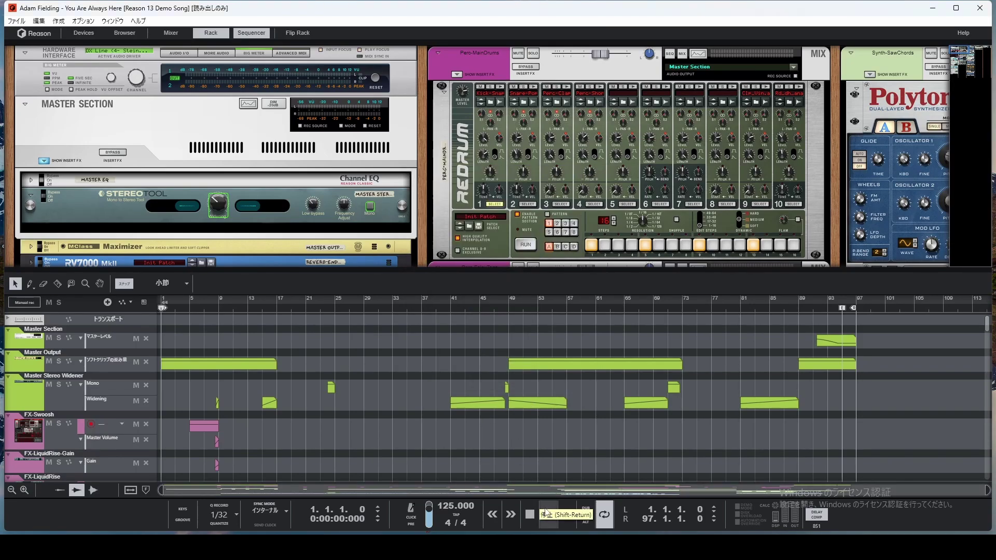
click(548, 509)
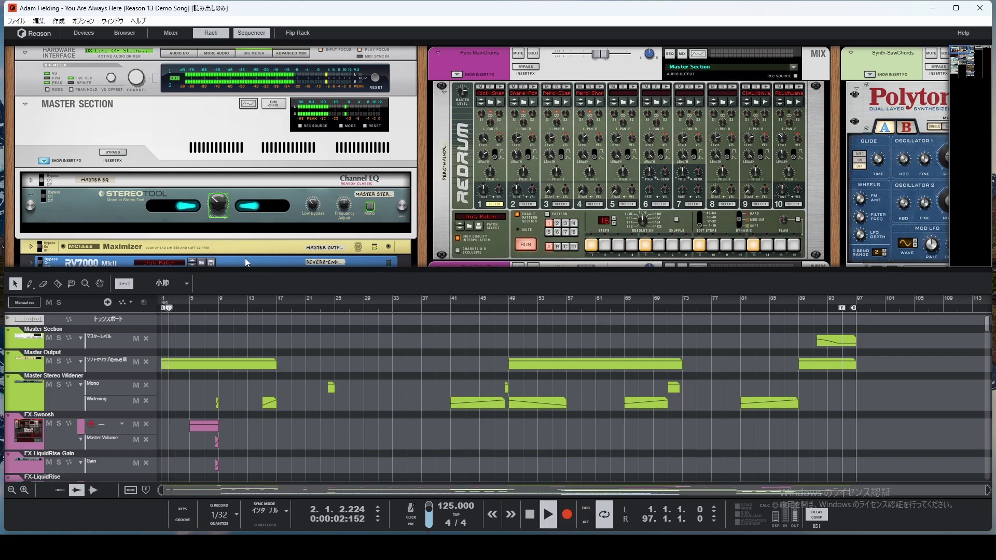
scroll(249, 210, down, 2)
scroll(249, 209, down, 1)
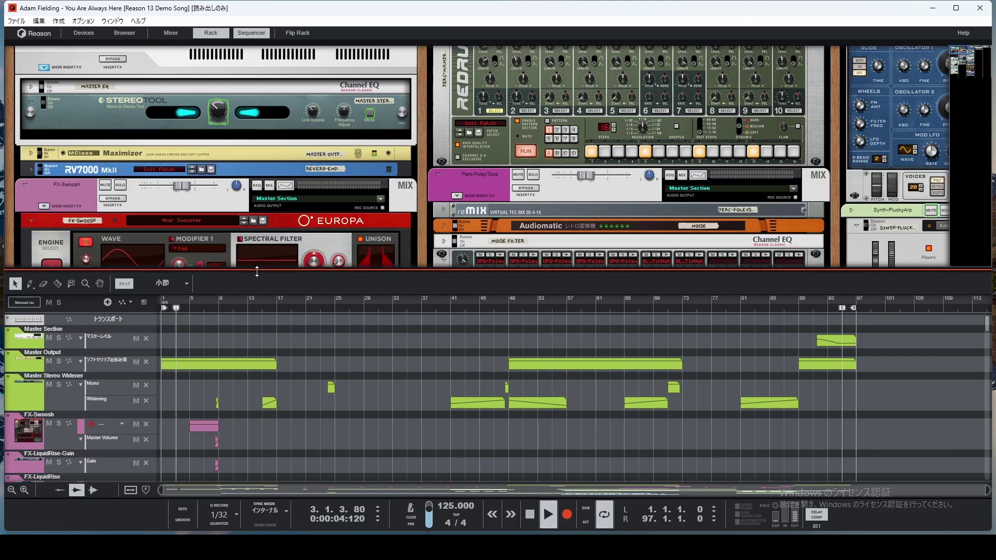
drag(254, 271, 255, 322)
Step: Examine the demo song's rack devices and sequencer tracks during playback, ending back at the top of the rack
scroll(282, 233, down, 7)
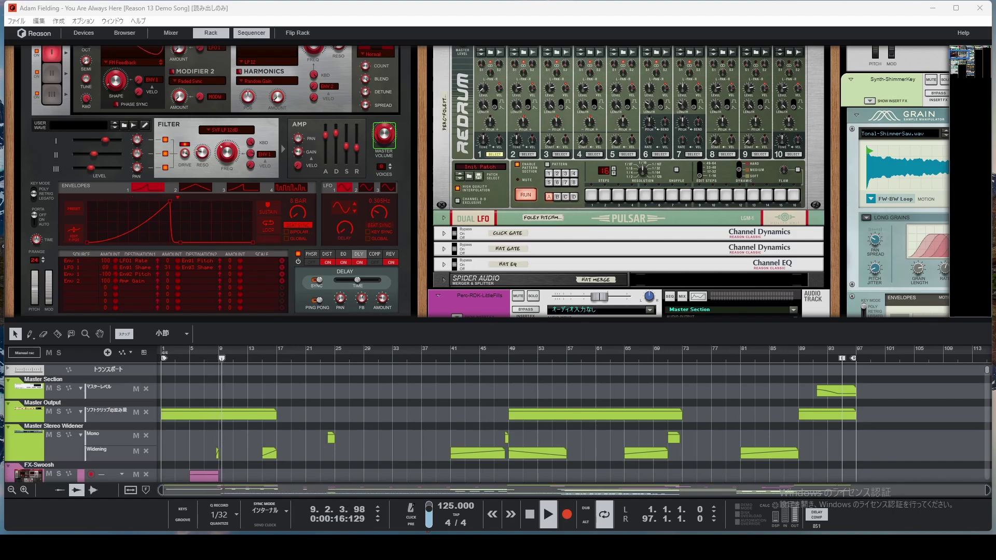
scroll(234, 408, down, 2)
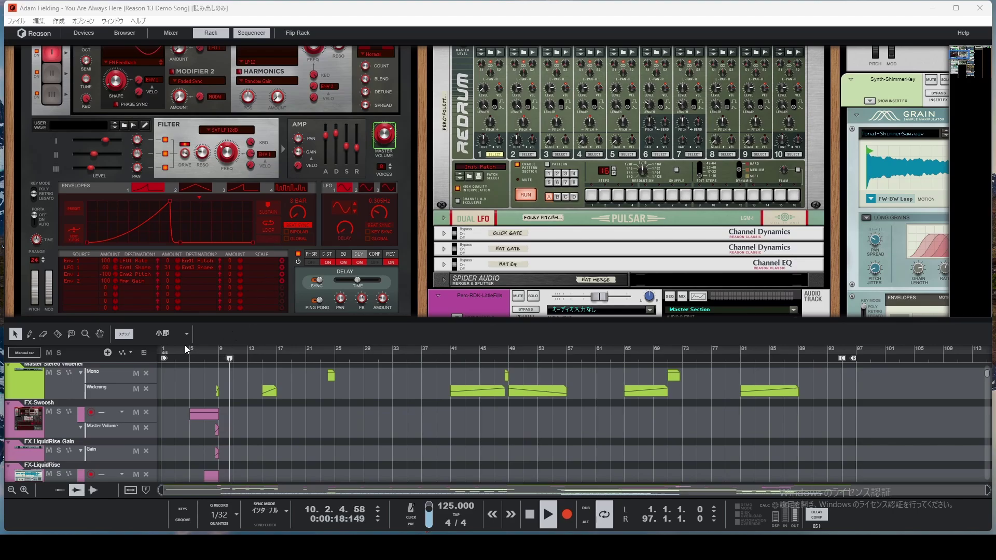
scroll(302, 154, down, 3)
scroll(302, 155, down, 4)
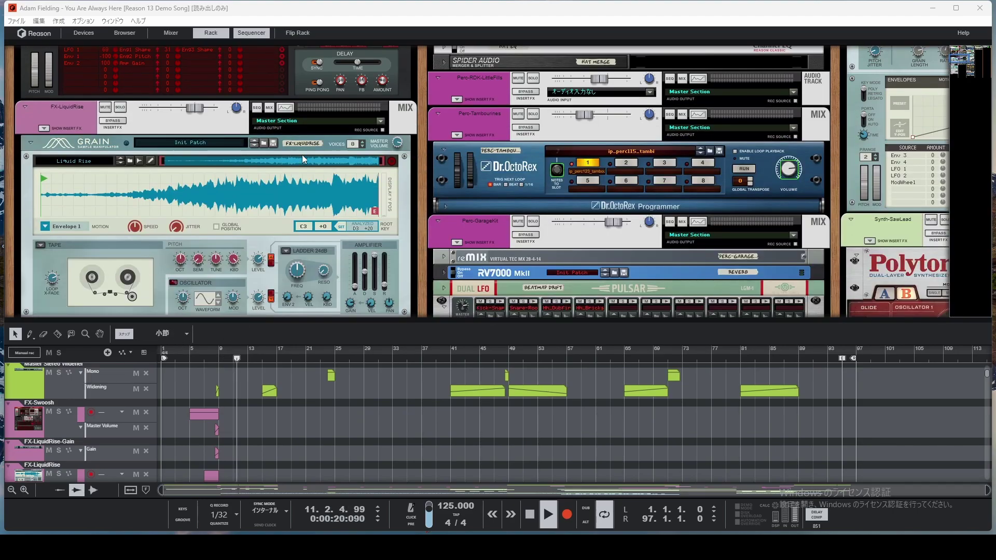
scroll(154, 401, down, 1)
scroll(154, 401, down, 2)
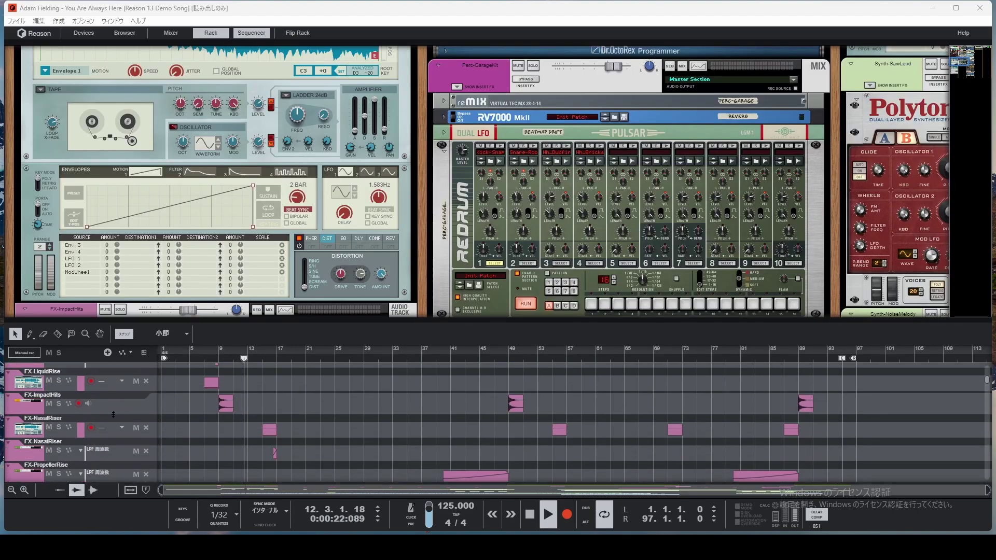
scroll(116, 407, down, 1)
scroll(732, 242, up, 3)
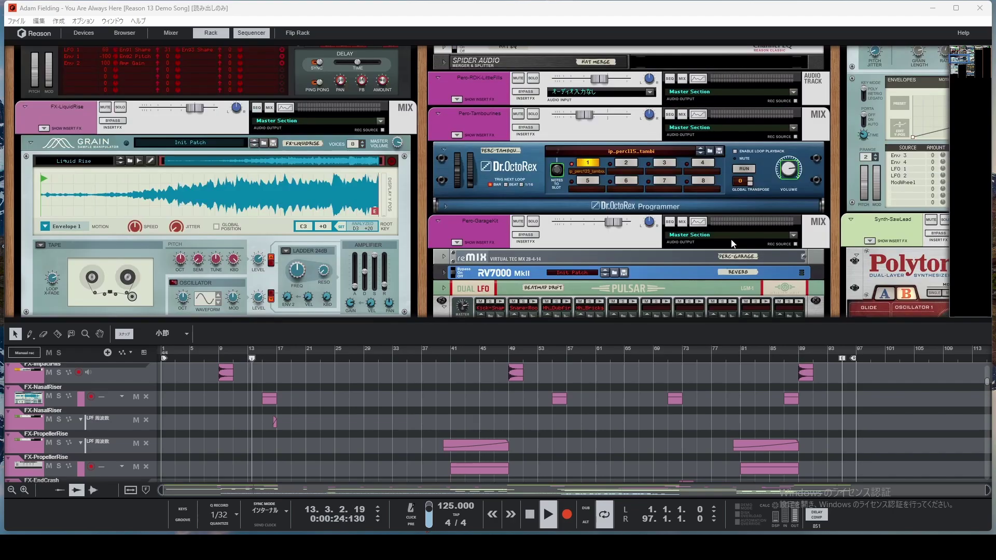
scroll(968, 99, up, 9)
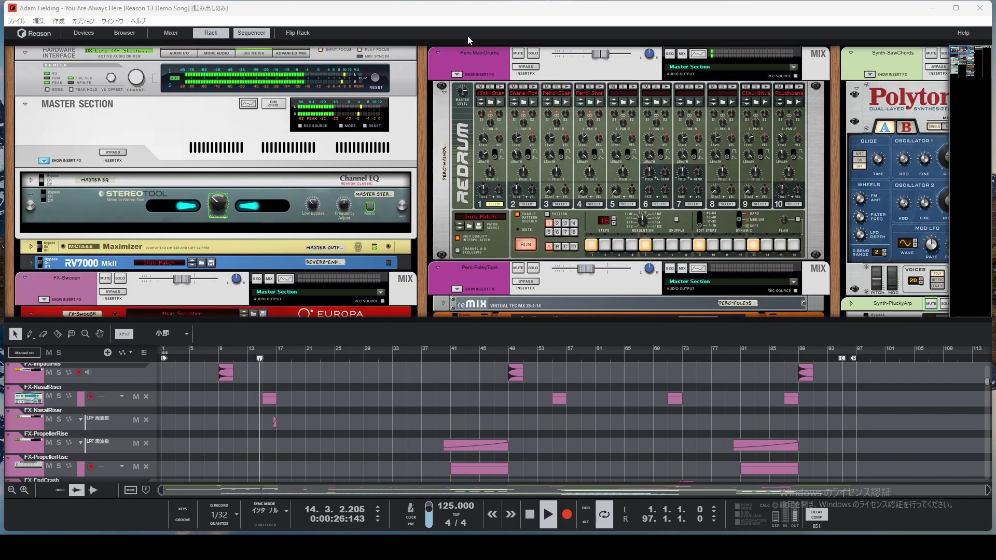
Step: Show the mixer above an enlarged sequencer area and select the FX-NasalRiser track
key(F5)
key(F6)
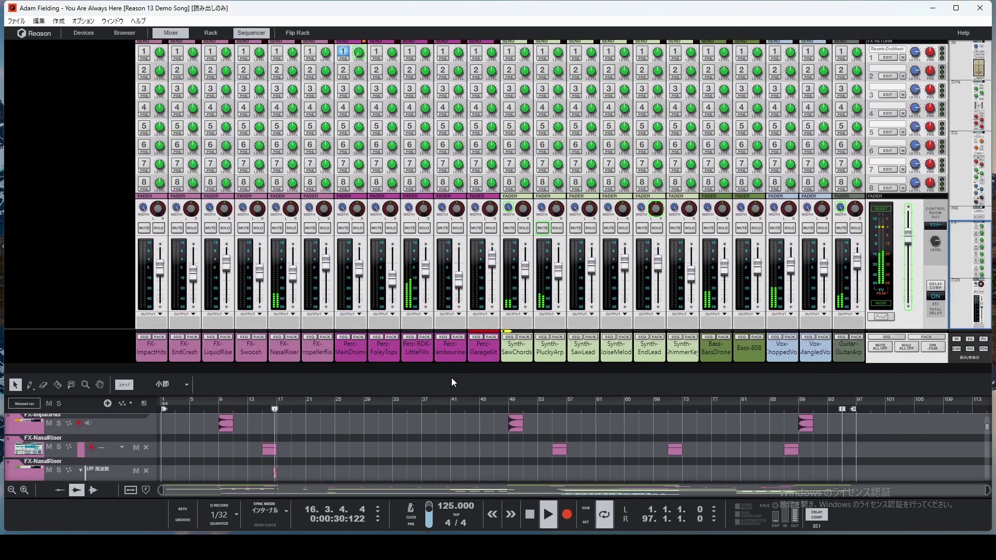
drag(451, 383, 454, 291)
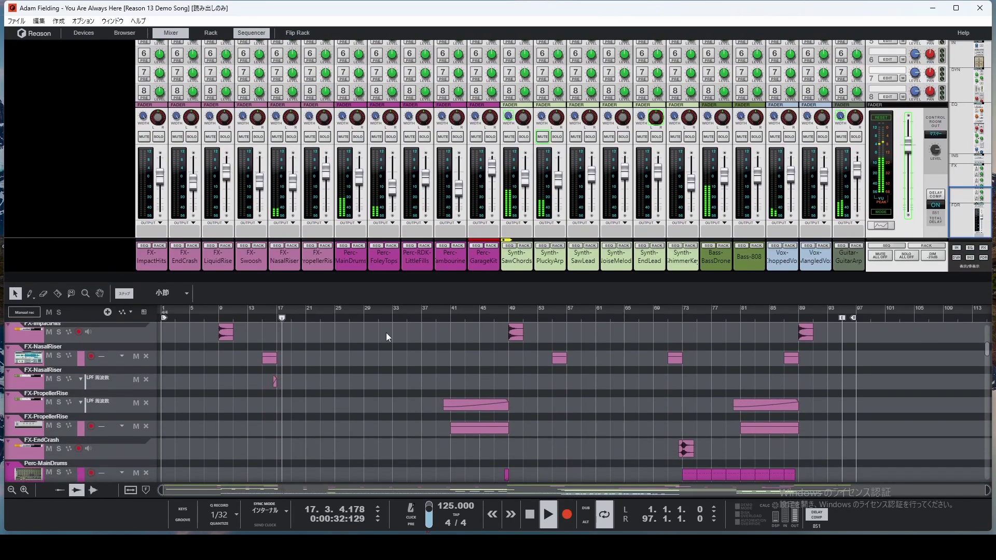
drag(303, 281, 302, 204)
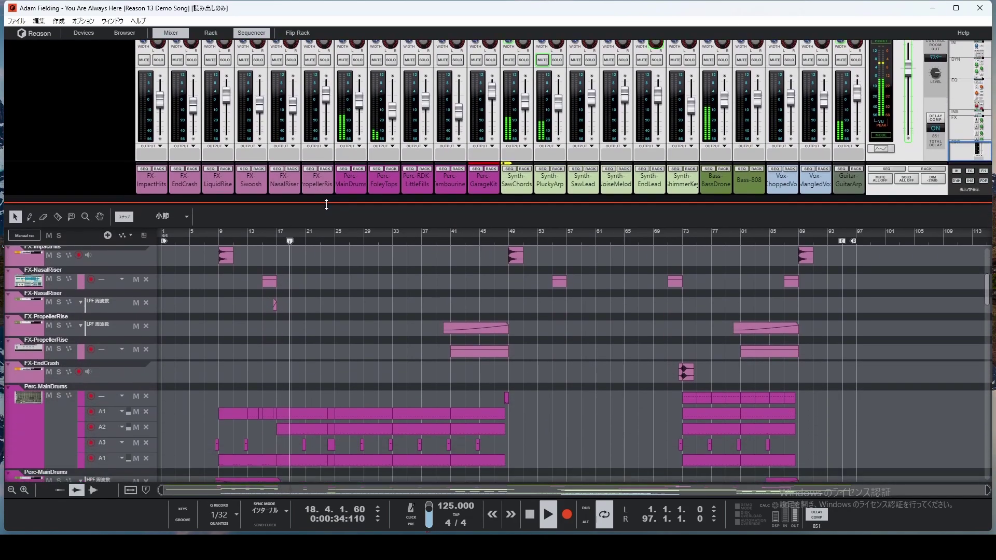
click(29, 284)
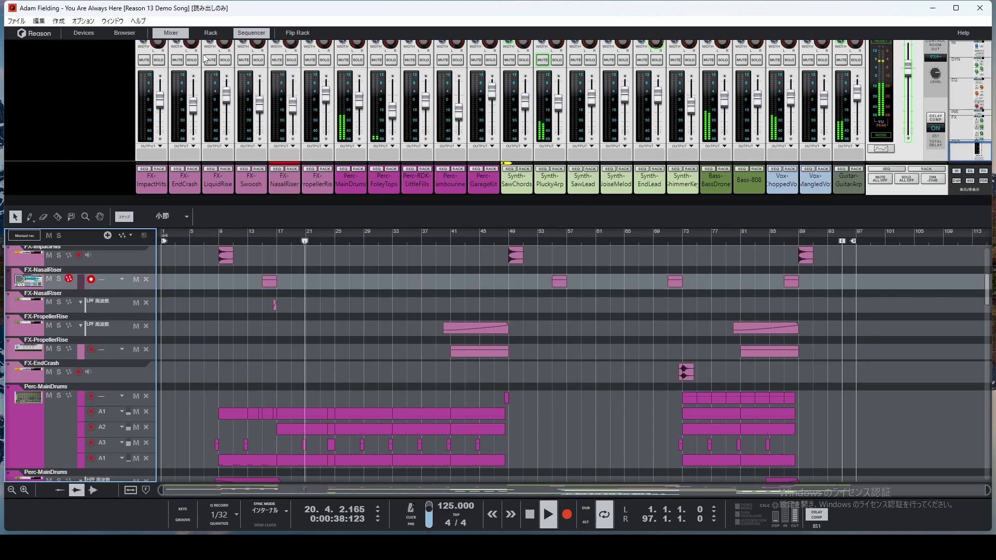
Step: Display the rack beneath the mixer and jump from the Perc-MainDrums mixer channel to its device in the rack
click(211, 33)
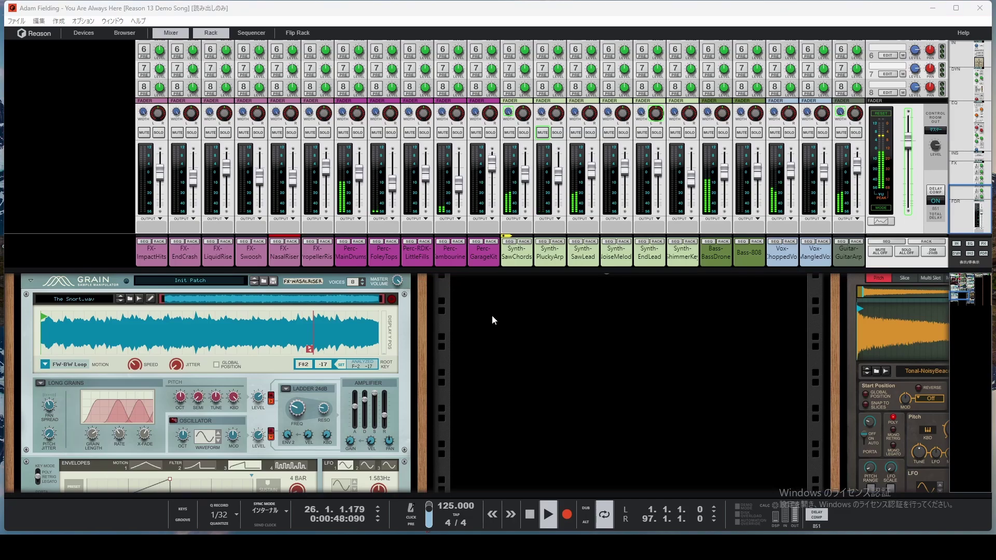
scroll(492, 314, down, 1)
click(349, 257)
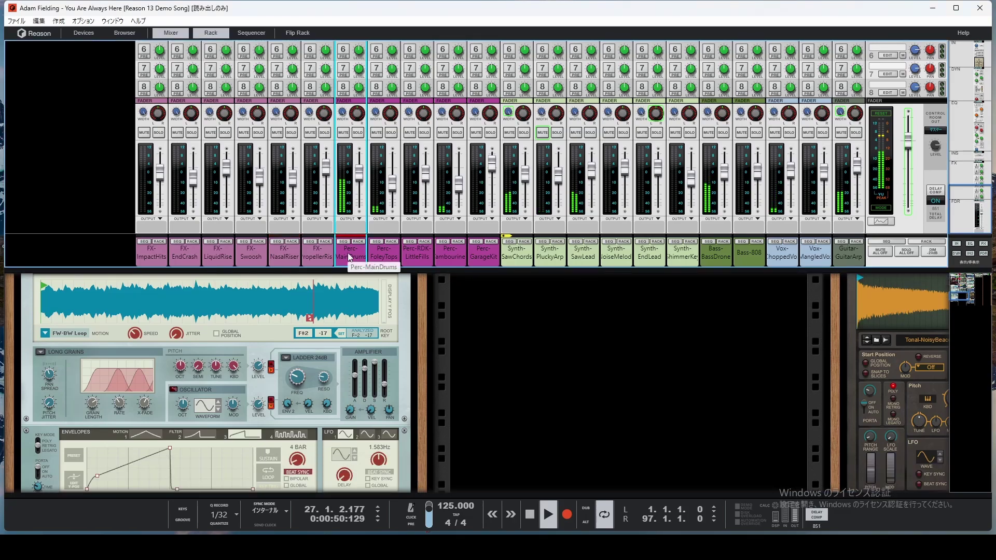
double_click(349, 257)
key(Return)
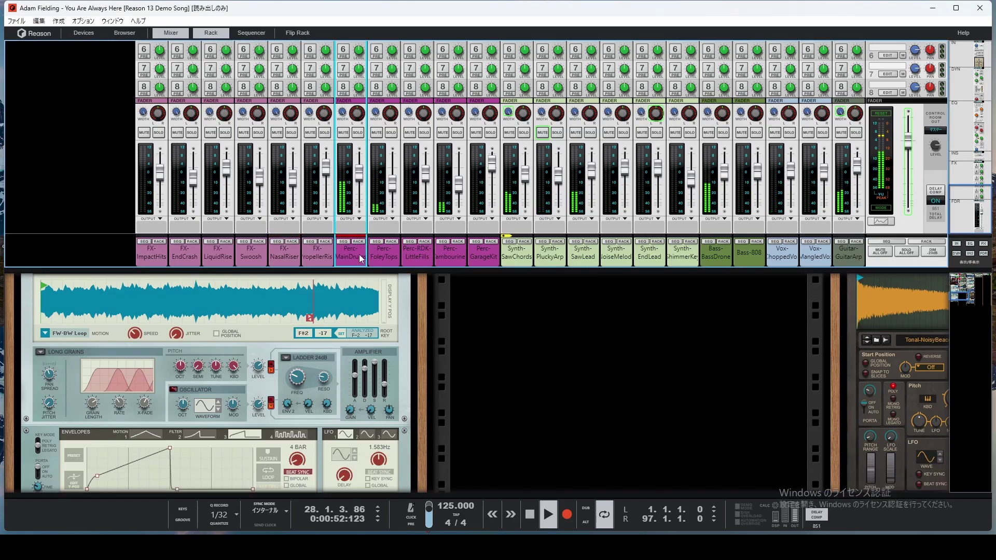
click(358, 242)
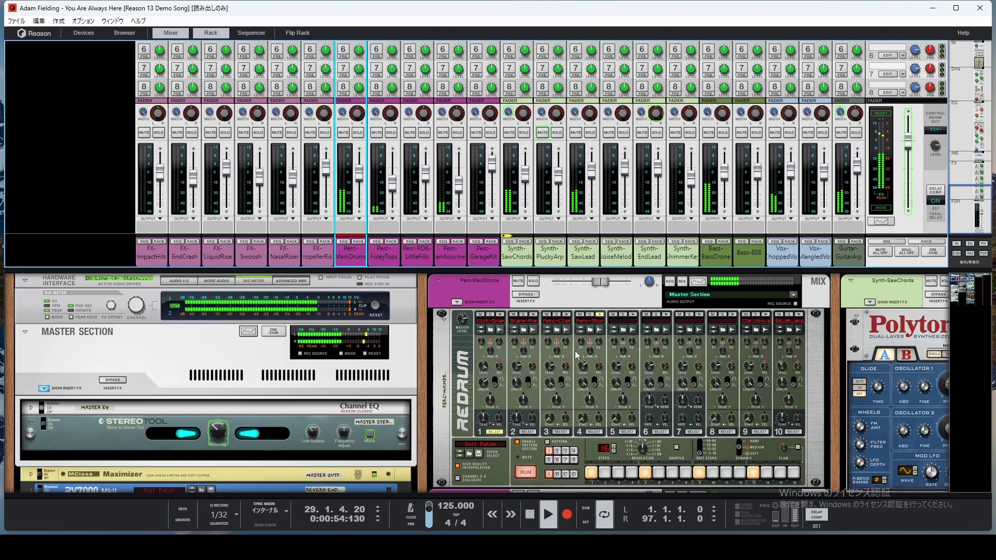
Step: Jump from the Synth-SawChords mixer channel to its Polytone in the rack and bring up its track in the sequencer
click(527, 242)
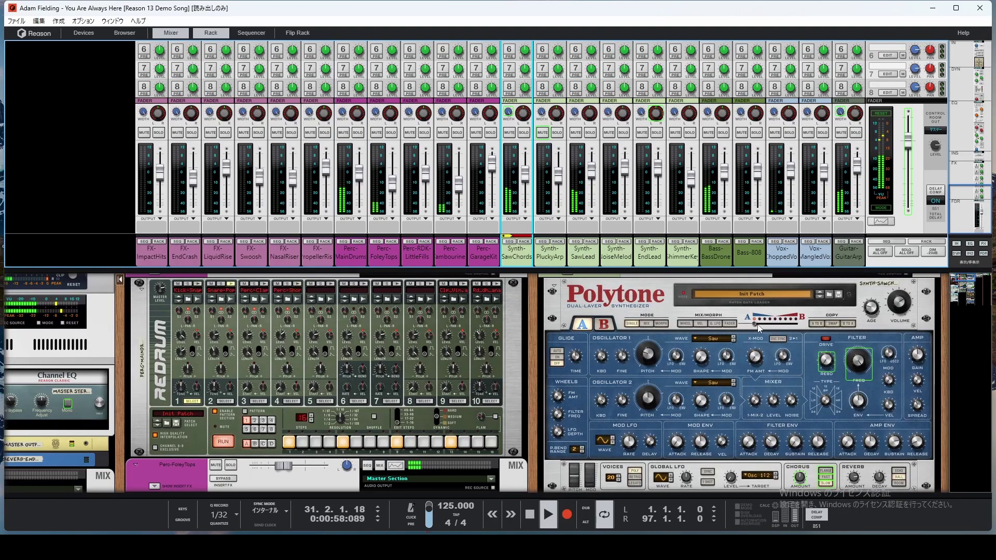
click(644, 294)
right_click(644, 294)
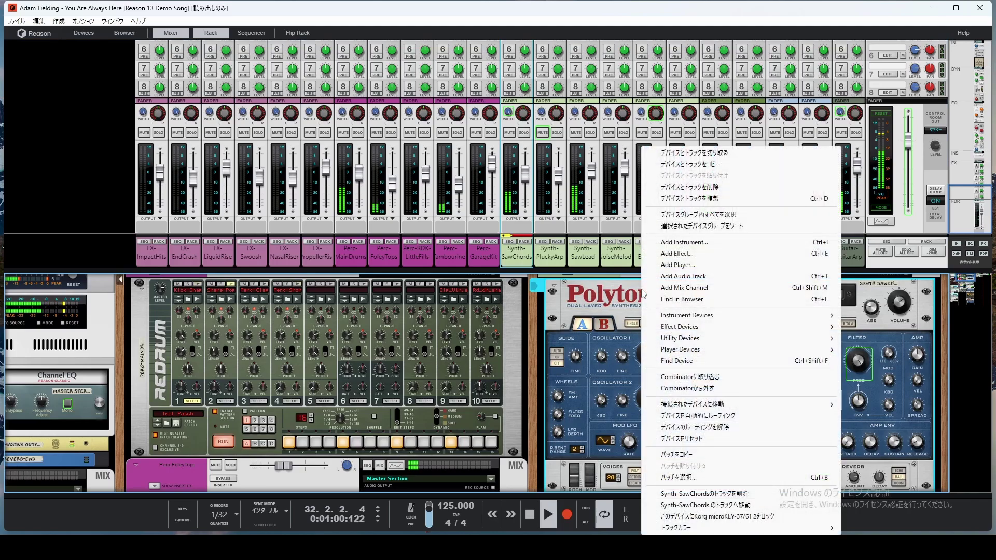
click(626, 297)
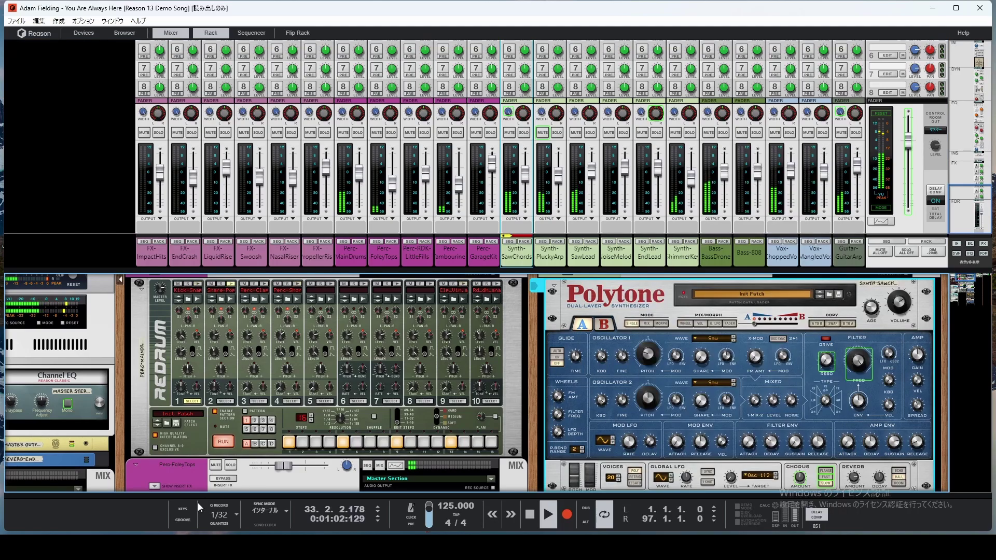
key(F7)
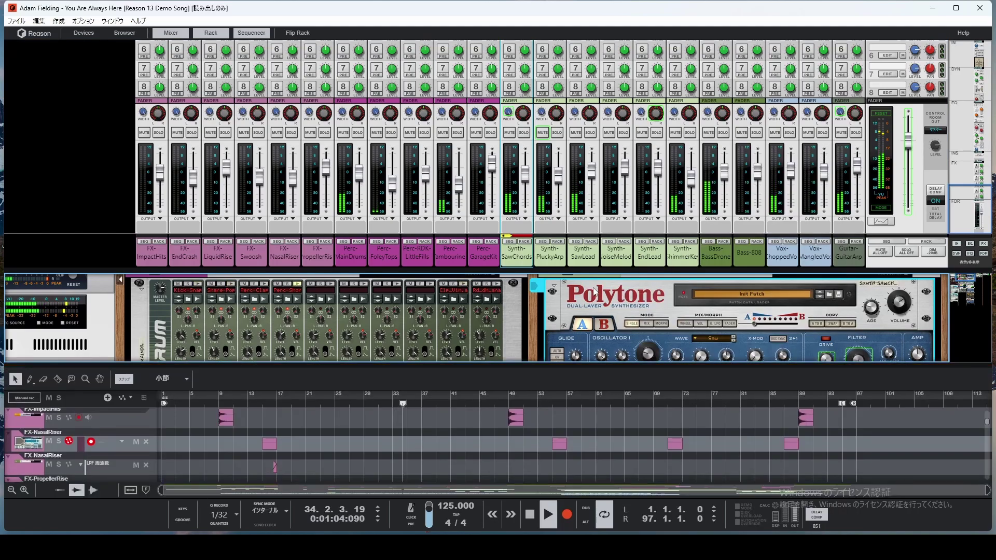
click(535, 286)
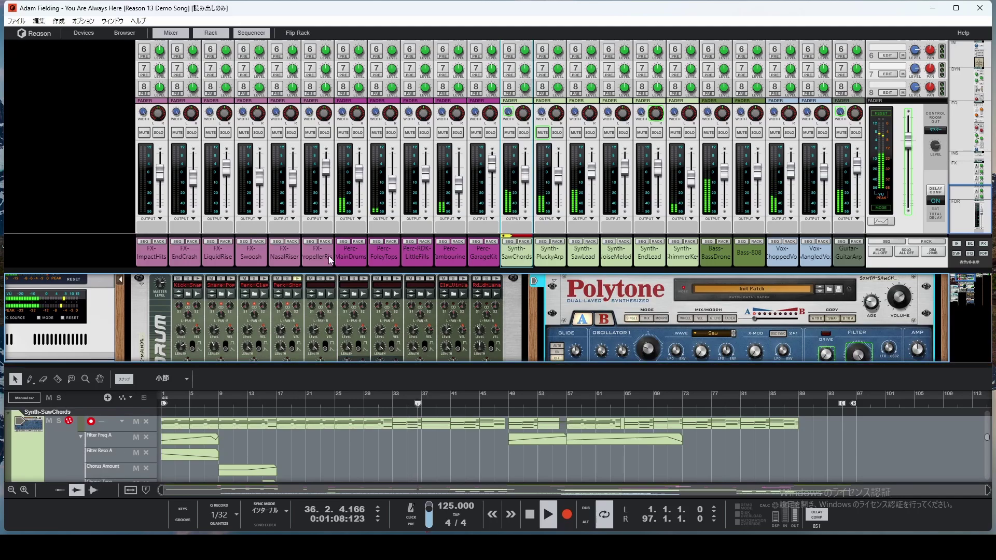
Step: Hide the mixer and resize the sequencer so it shares the window about equally with the rack
key(F5)
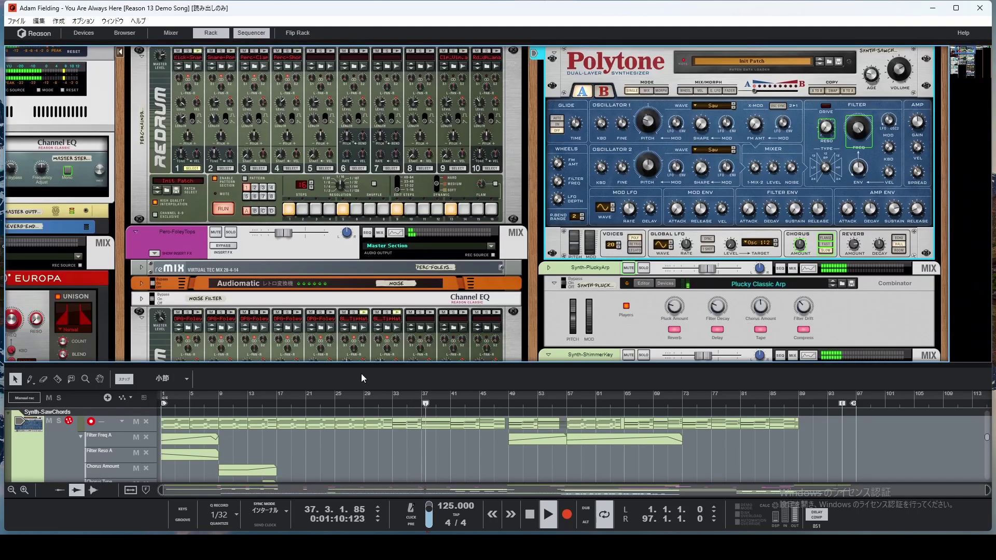
drag(369, 363, 433, 167)
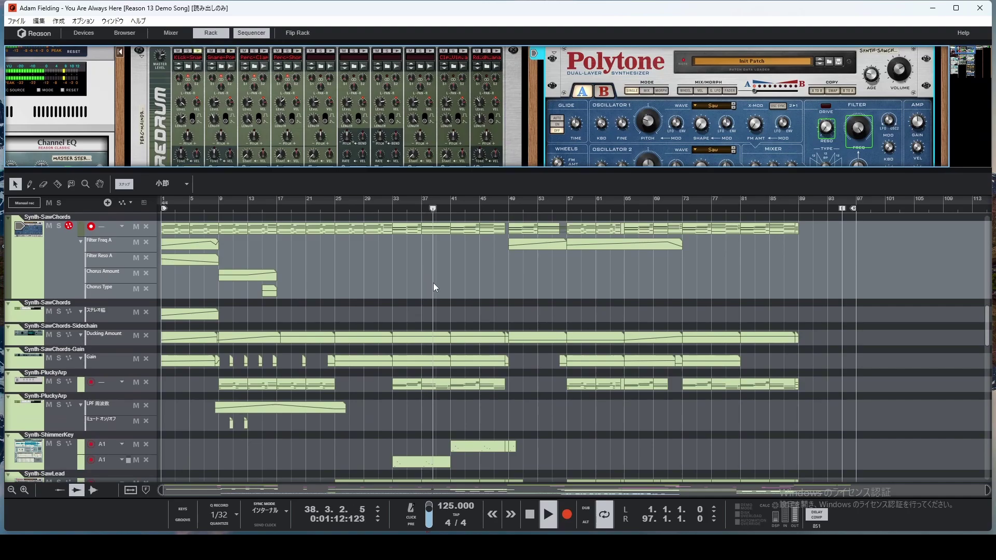
drag(424, 170, 426, 265)
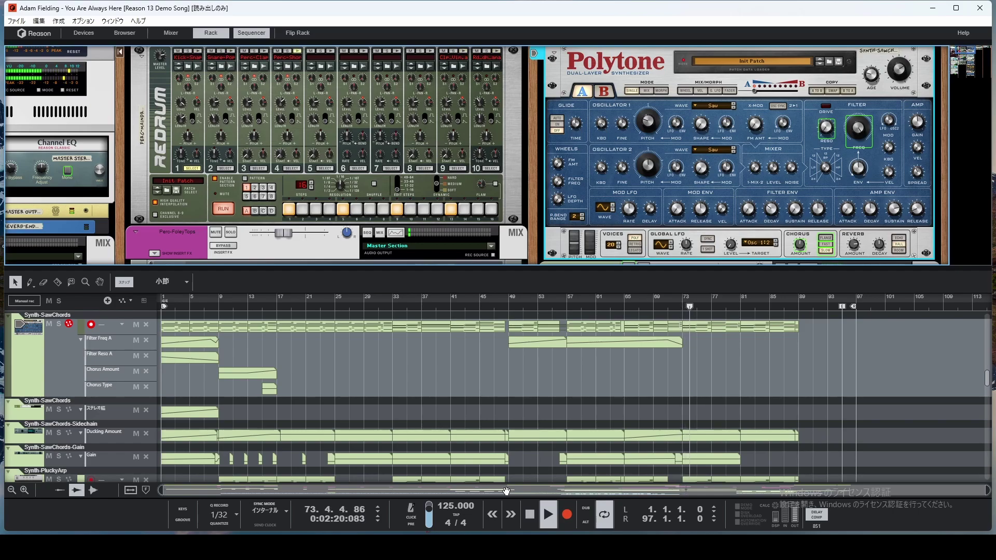
Step: Find the Synth-SawLead Polytone in the rack and show its track and automation lanes in the sequencer
scroll(653, 186, down, 5)
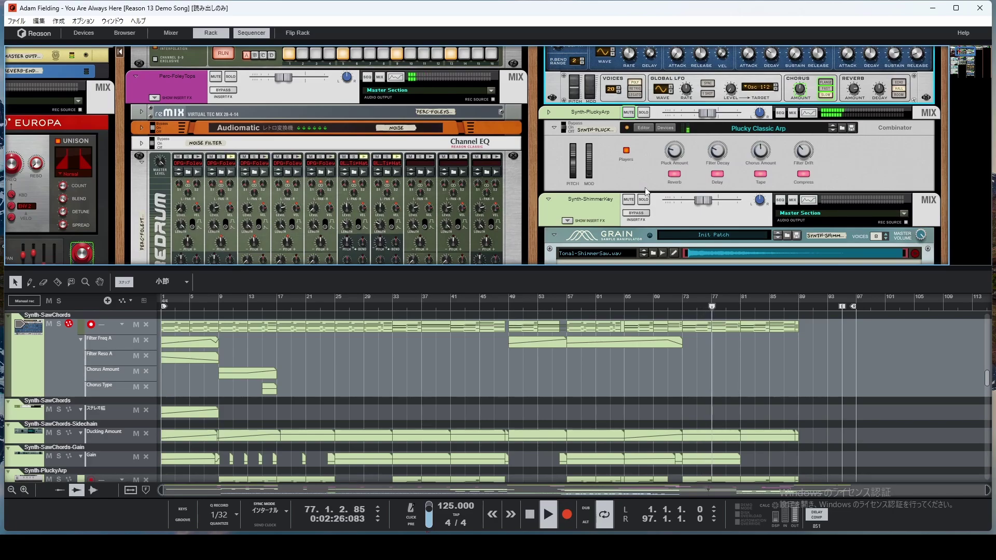
scroll(646, 190, down, 7)
scroll(646, 188, down, 8)
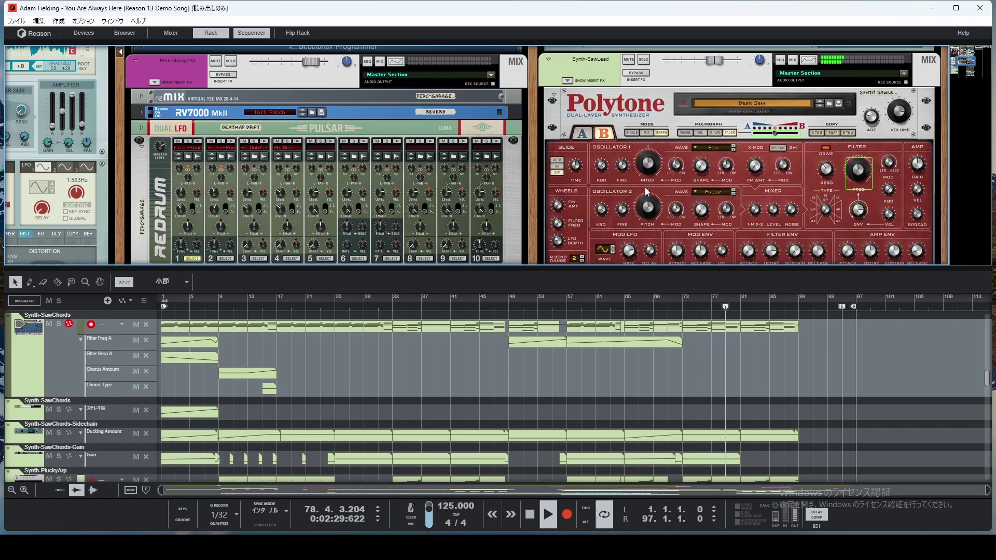
scroll(645, 188, down, 1)
click(608, 78)
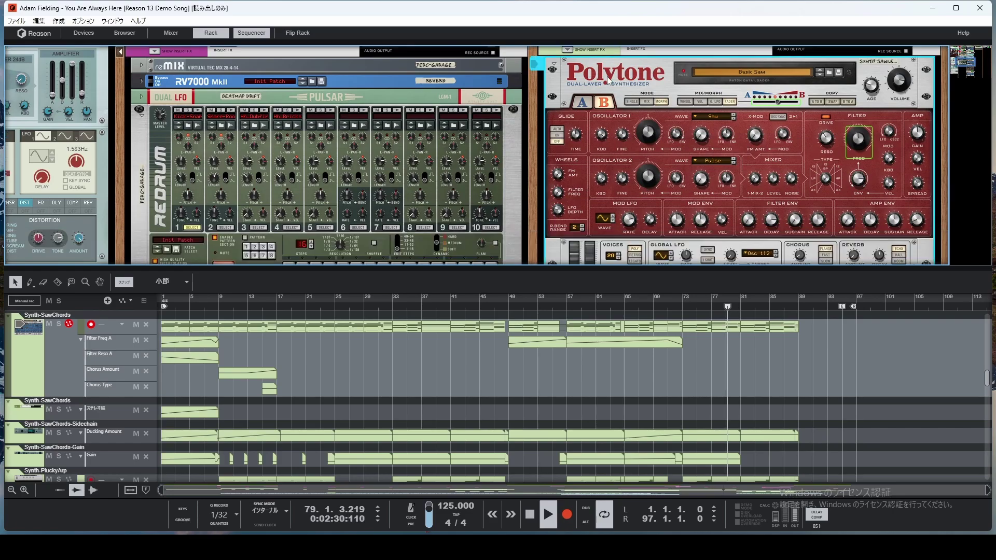
double_click(567, 63)
scroll(587, 397, down, 1)
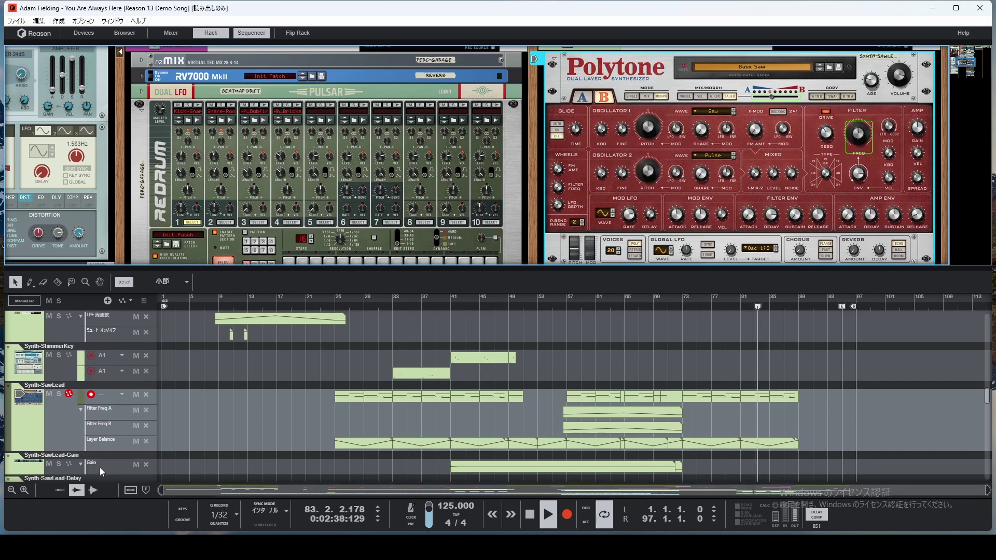
scroll(626, 126, up, 1)
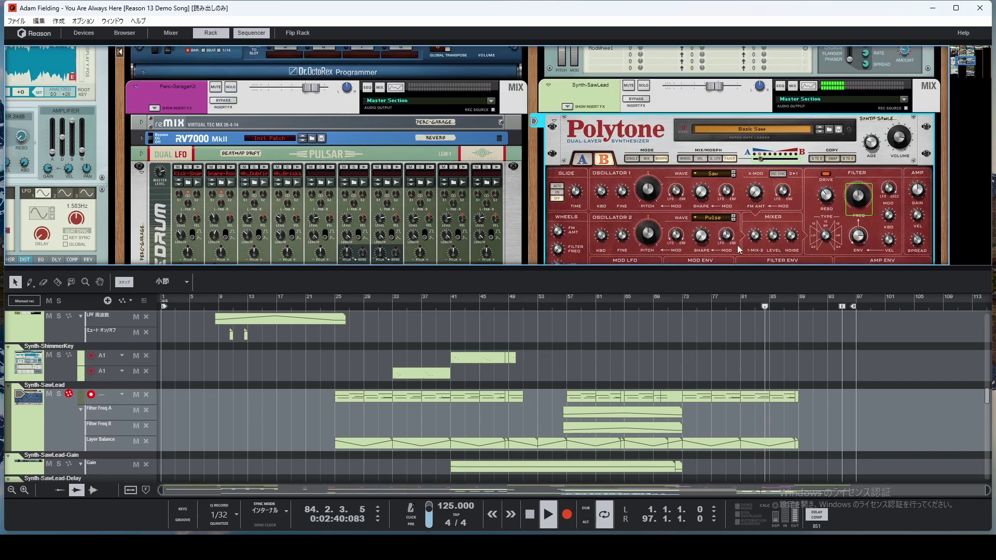
Step: Solo the Synth-SawLead mix channel in the rack and release the solo again
click(643, 86)
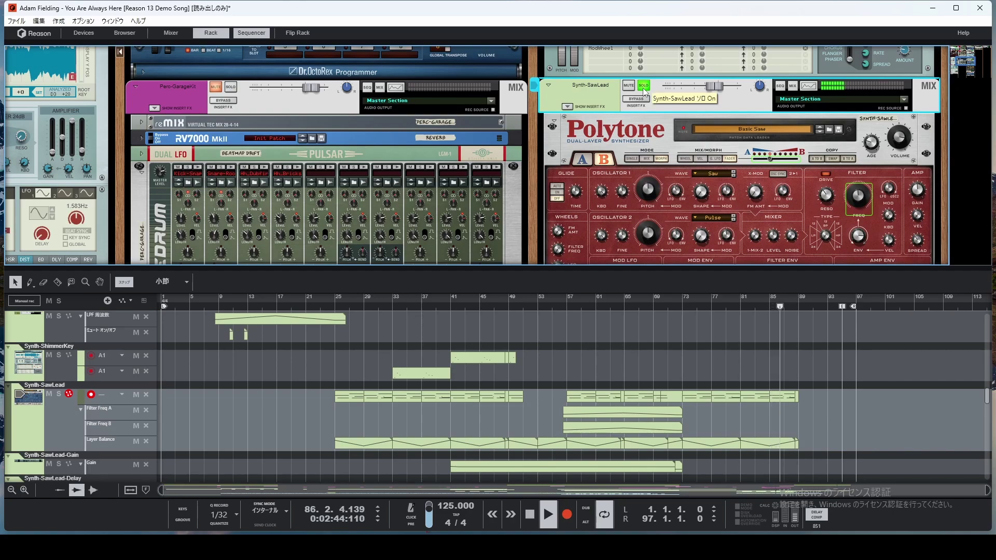
click(644, 88)
scroll(644, 93, up, 1)
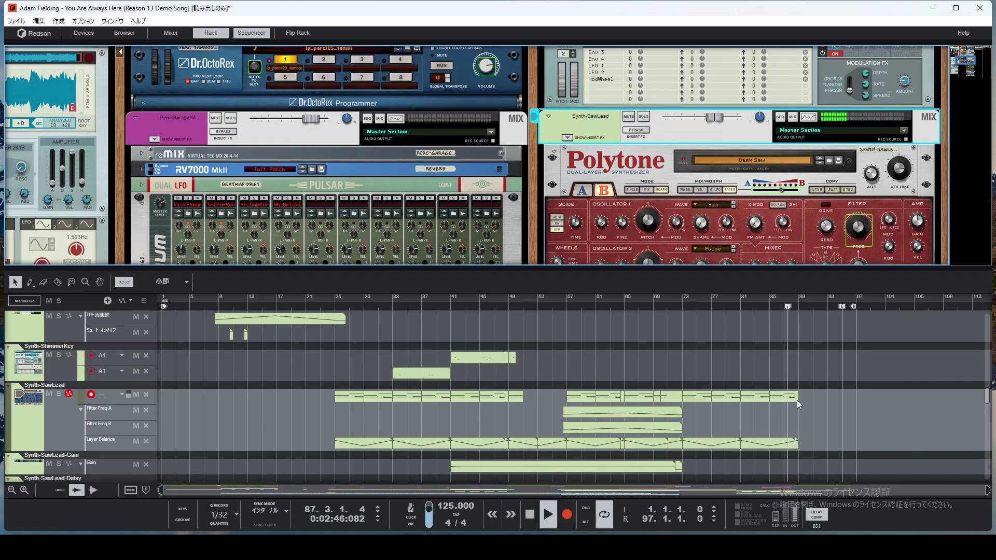
Step: Look through the lower synth tracks down to Synth-EndSection and its automation lanes in the sequencer, and stop playback
scroll(799, 398, down, 10)
scroll(805, 386, down, 2)
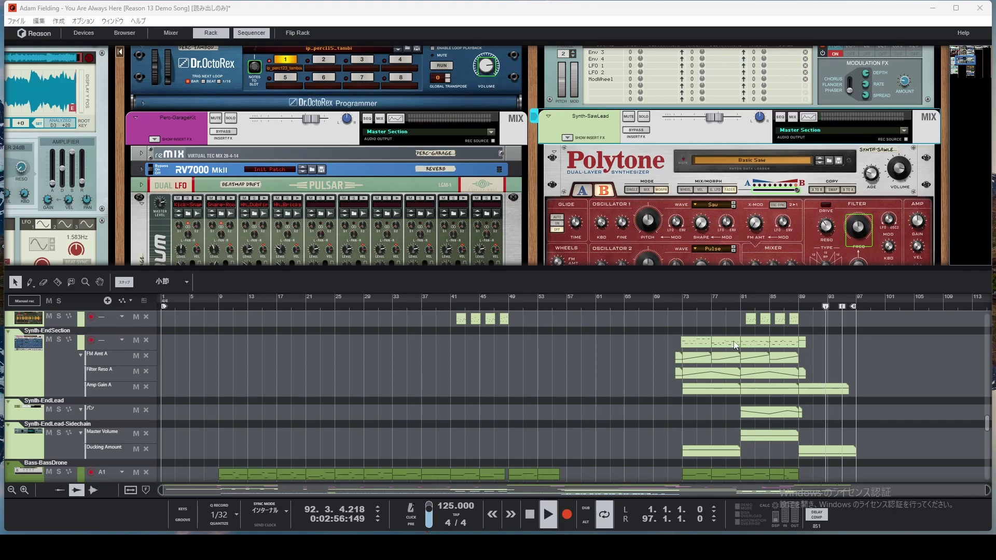
scroll(622, 208, down, 3)
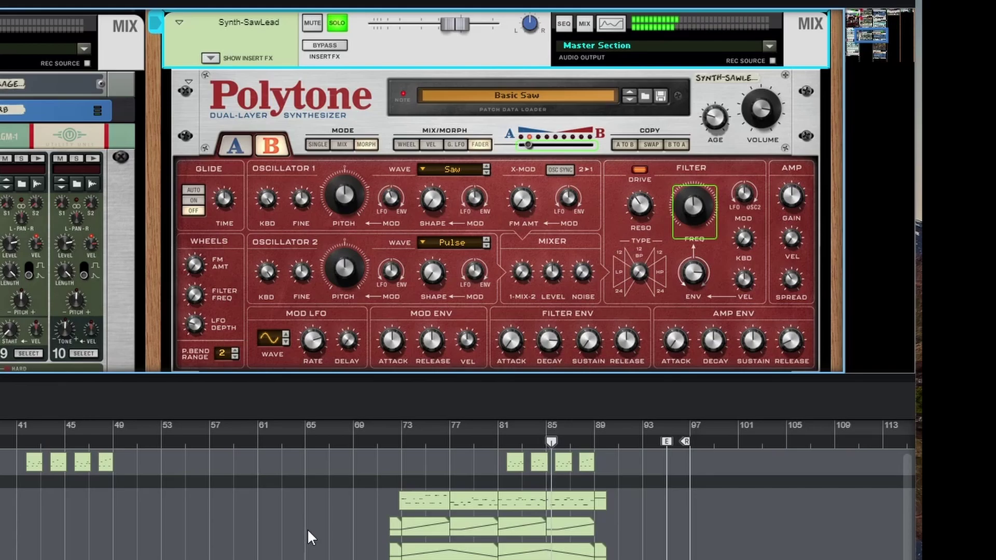
scroll(307, 528, up, 2)
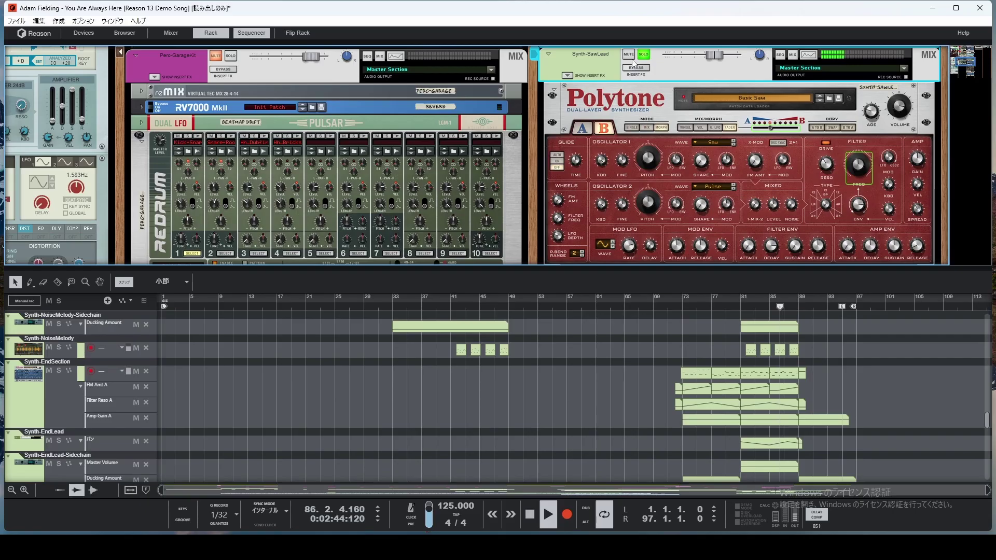
click(529, 513)
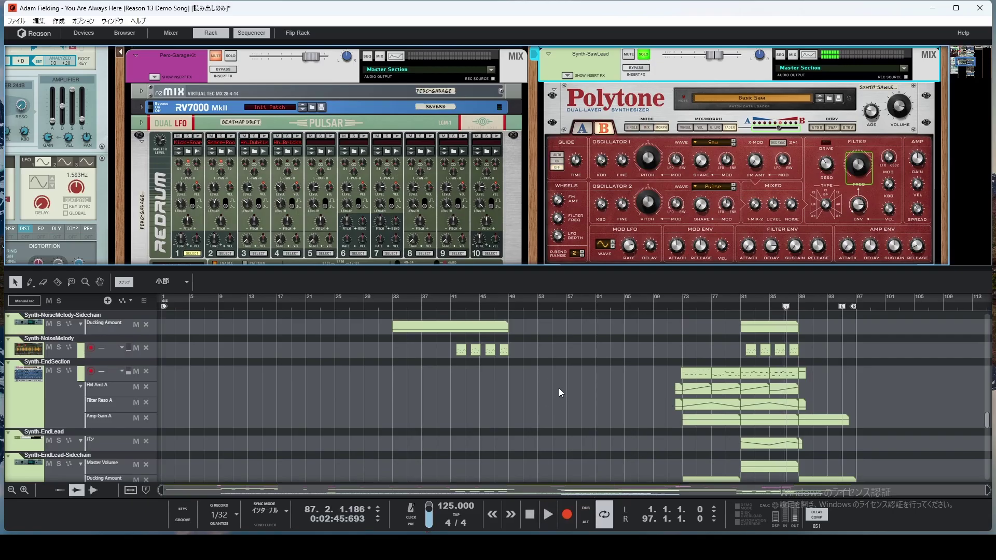
Step: Solo the Guitar-GuitarArp track and play the song from the beginning
scroll(558, 388, up, 4)
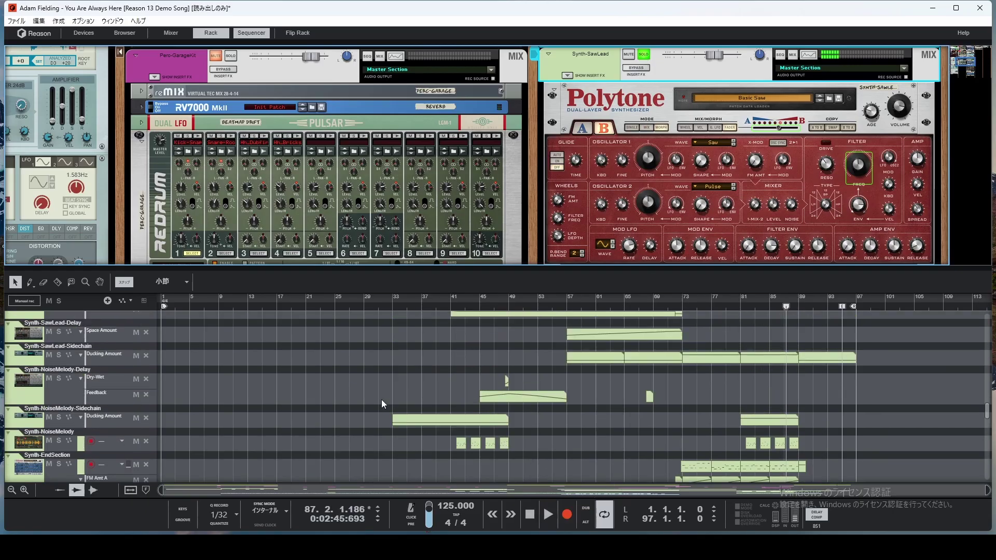
click(31, 384)
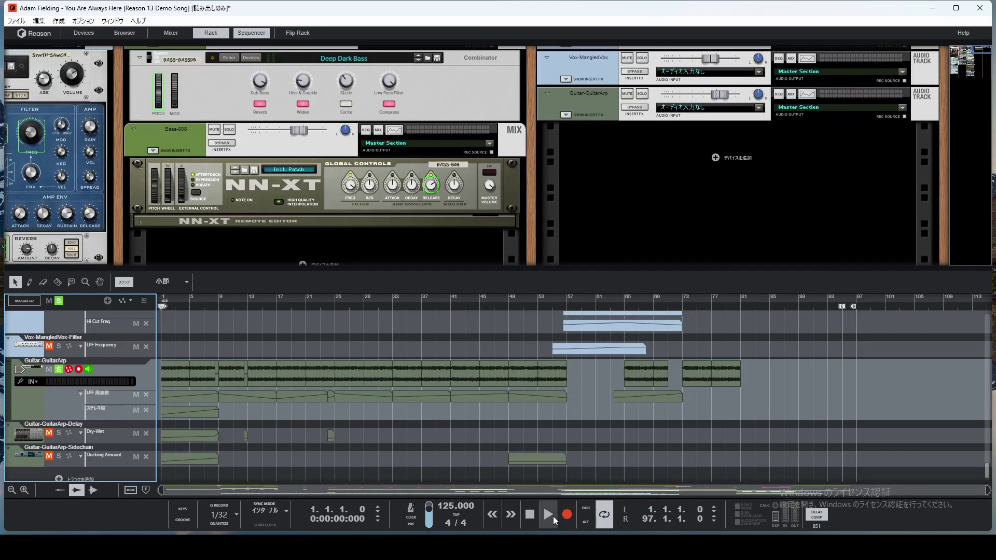
key(space)
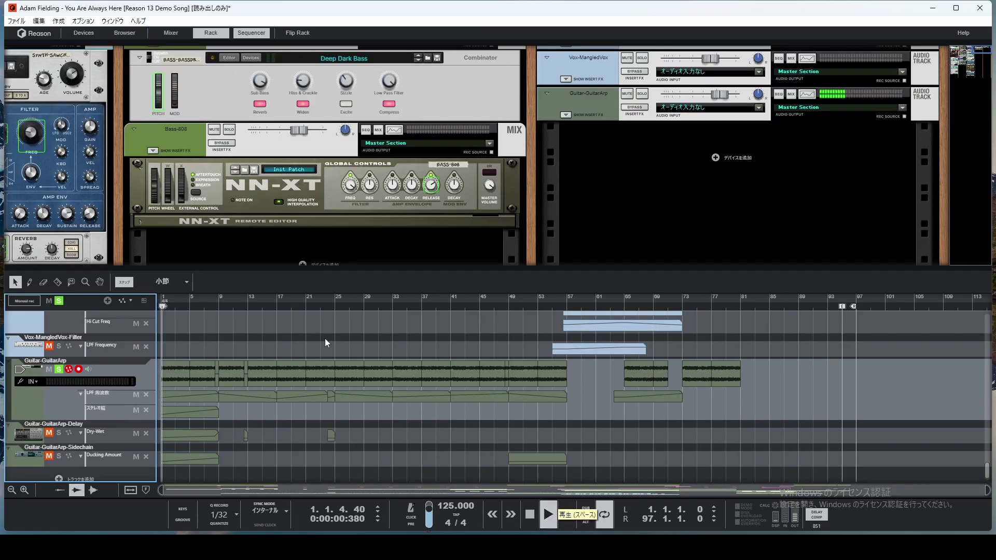
Step: Show the insert effects of the Guitar-GuitarArp audio track in the rack, down to its Ripley and Sidechain Tool
scroll(610, 189, up, 1)
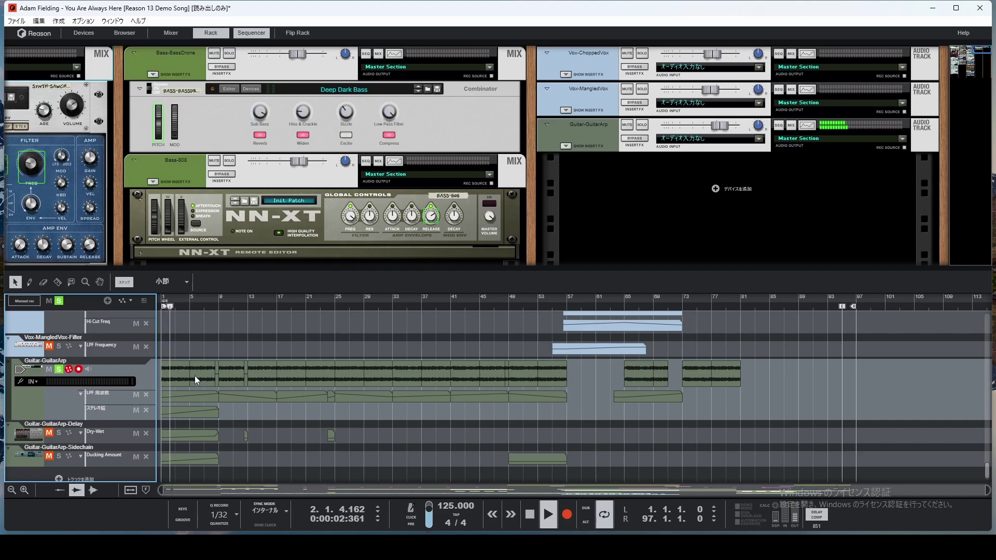
click(566, 147)
scroll(623, 129, down, 2)
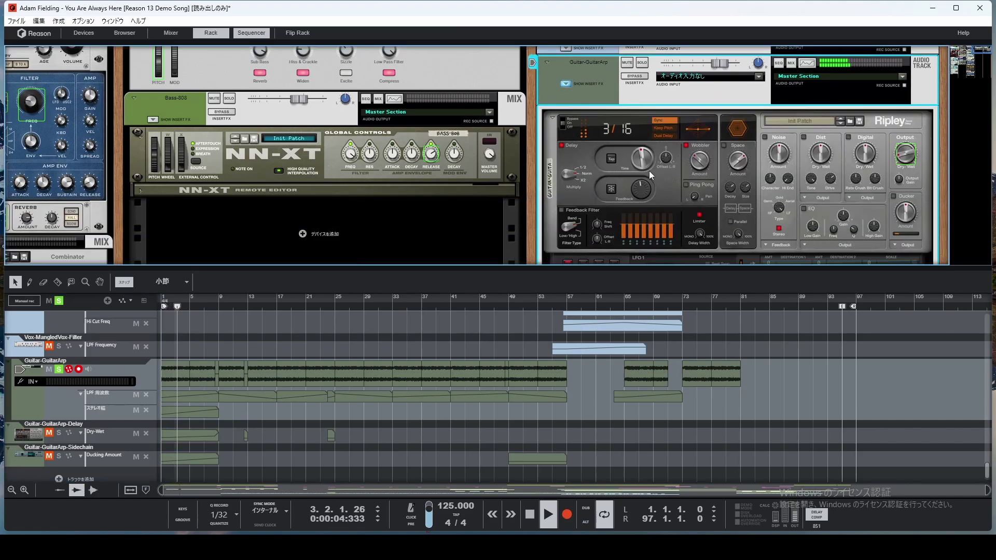
scroll(747, 103, down, 2)
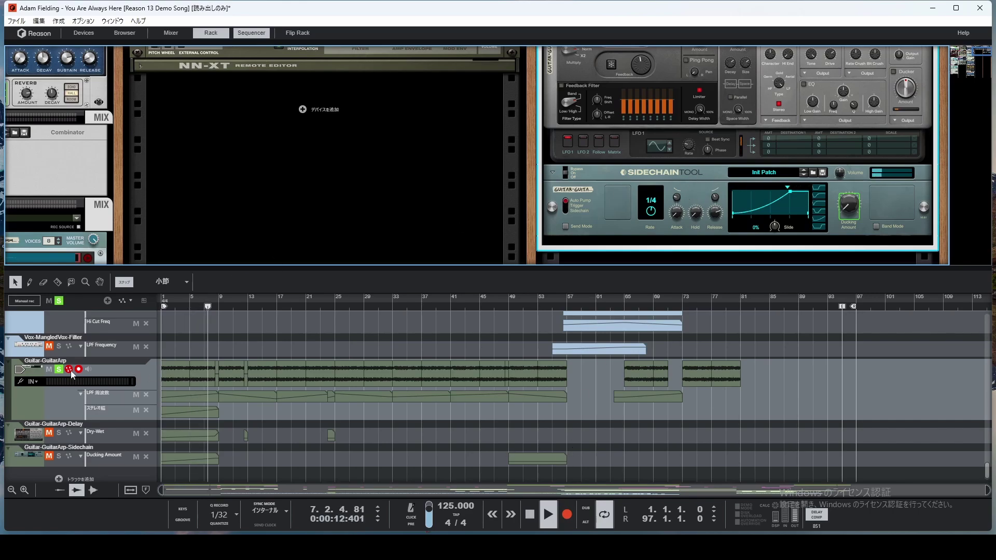
Step: Find the Perc-MainDrums track in the sequencer and solo it together with the guitar
scroll(78, 368, up, 10)
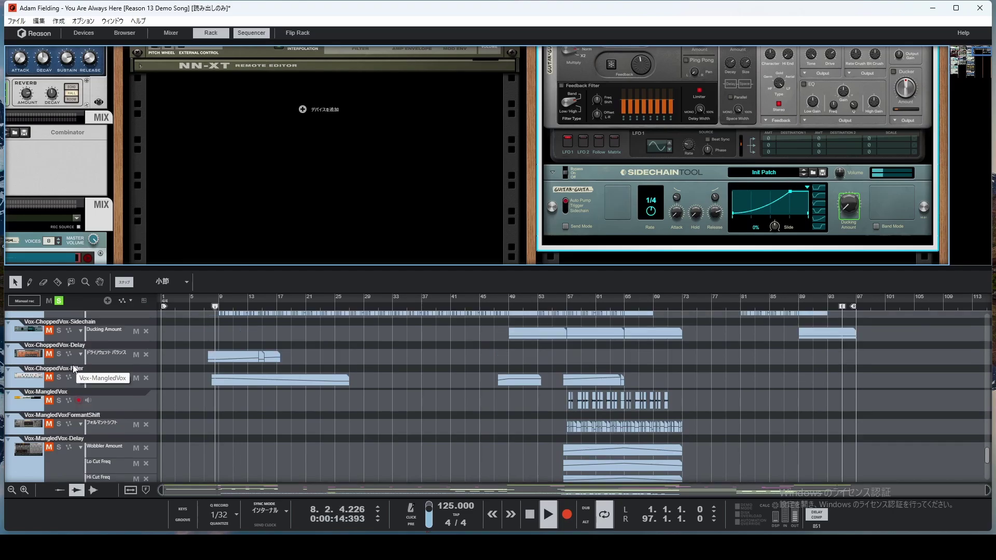
scroll(73, 365, up, 10)
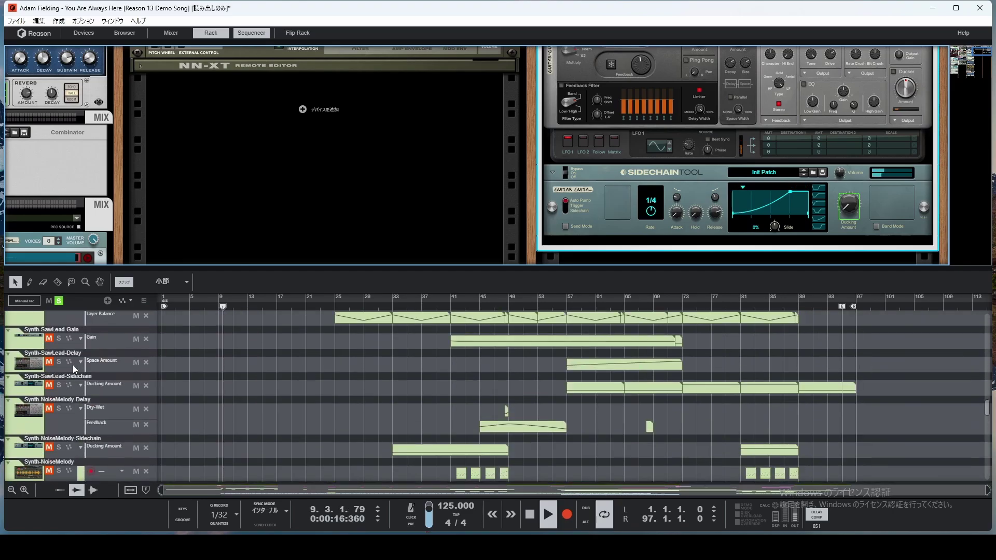
scroll(72, 366, up, 8)
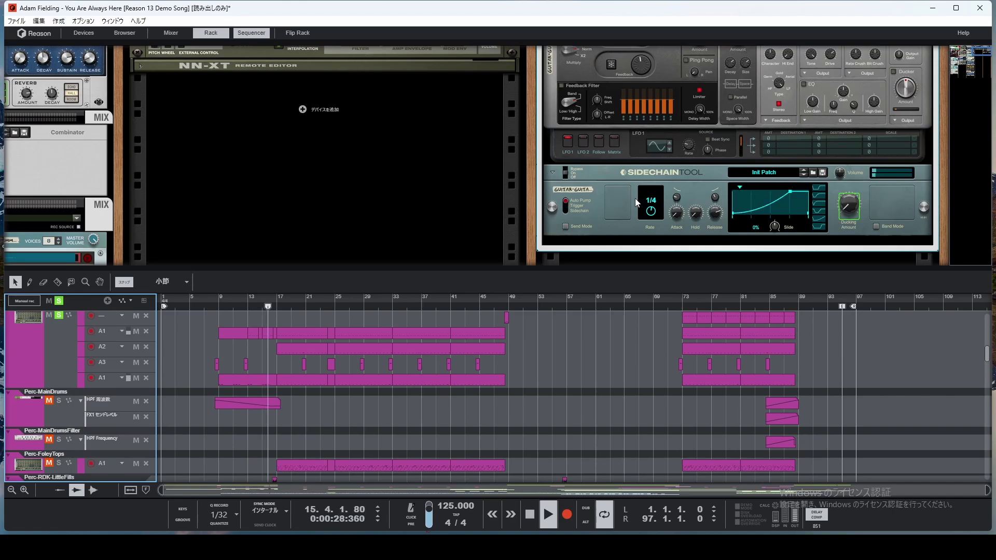
Step: Select the guitar's Sidechain Tool, inspect the insert cabling on the back of the rack, and return to the front
scroll(635, 198, up, 2)
scroll(635, 198, up, 2)
scroll(635, 198, down, 3)
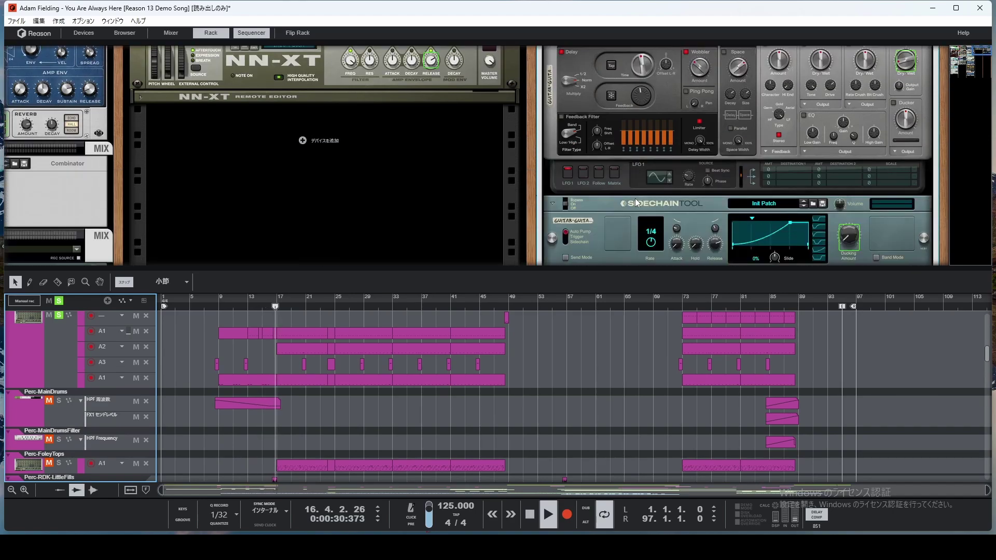
click(690, 208)
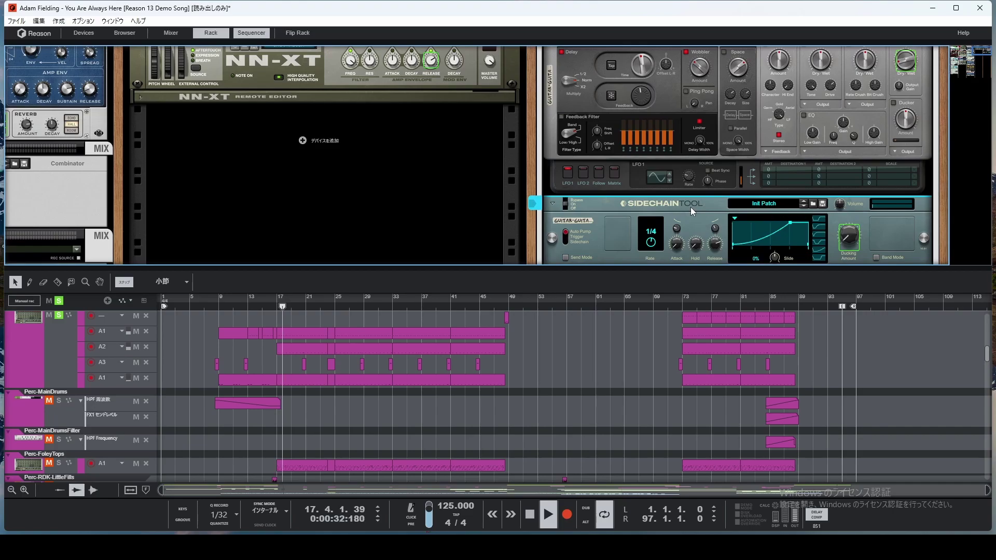
key(Tab)
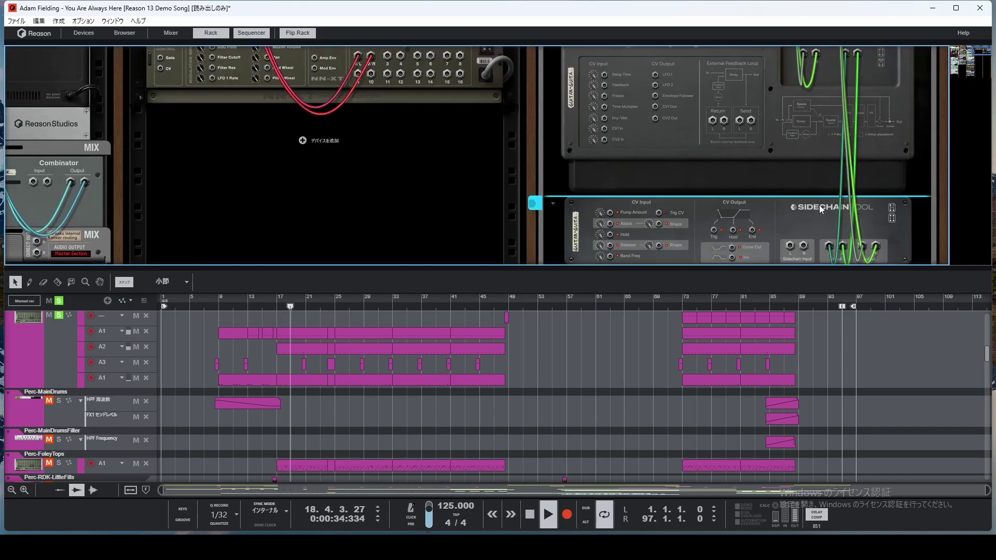
scroll(820, 205, up, 2)
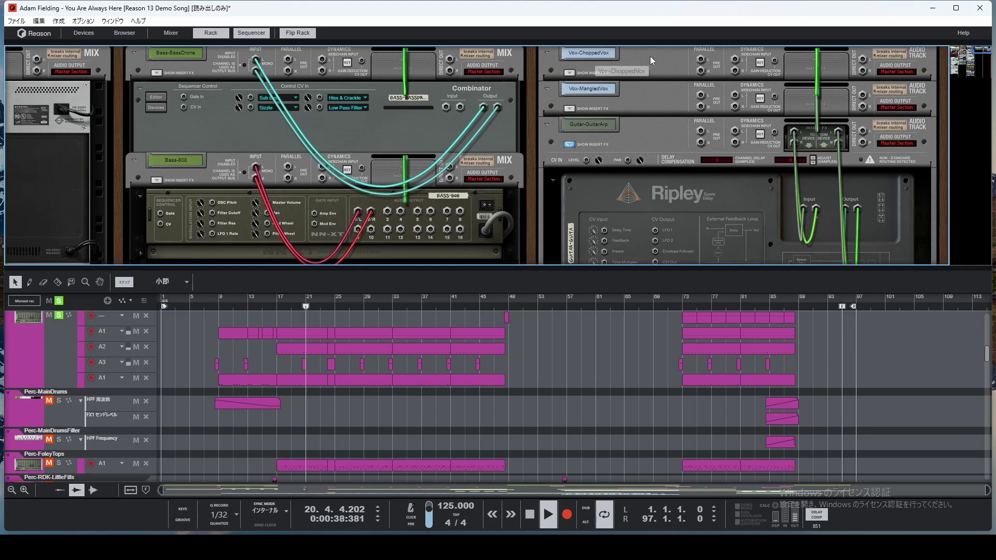
key(Tab)
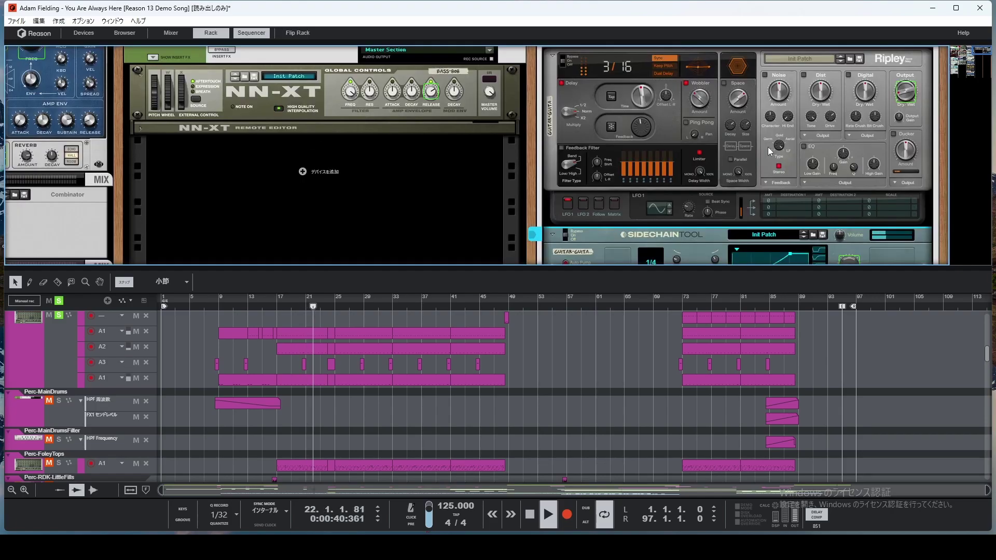
Step: Fold the Vox-ChoppedVox device in the rack and solo its track in the sequencer
scroll(679, 198, up, 4)
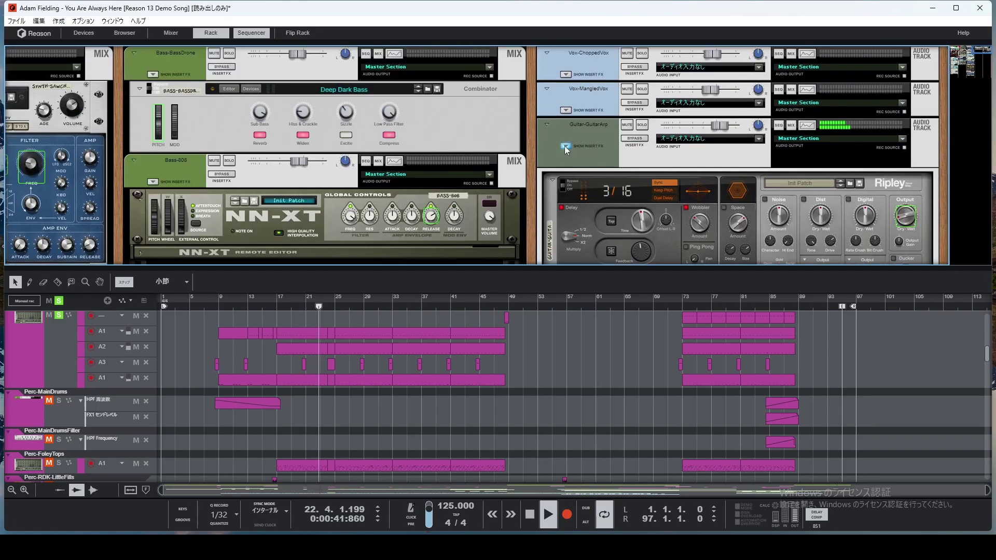
click(548, 54)
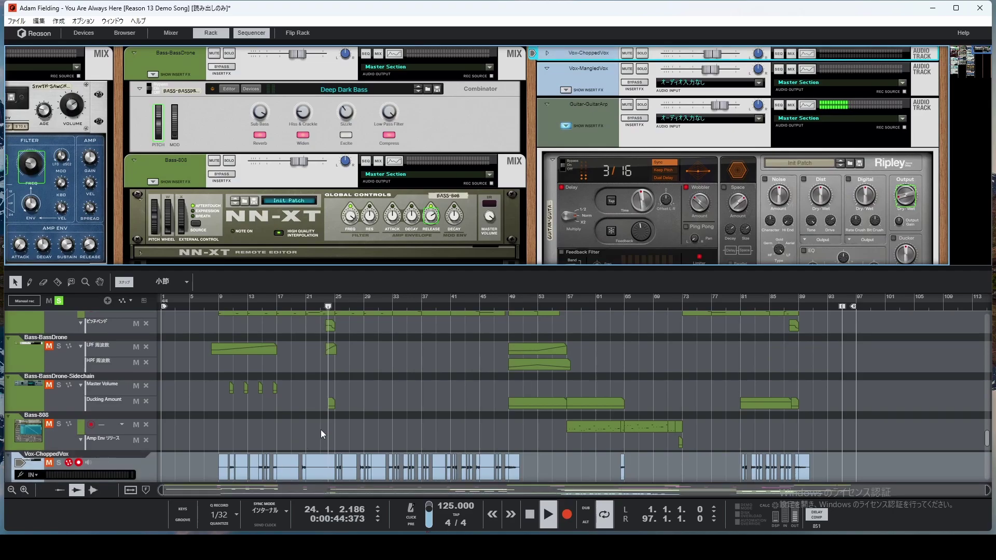
click(49, 462)
click(59, 463)
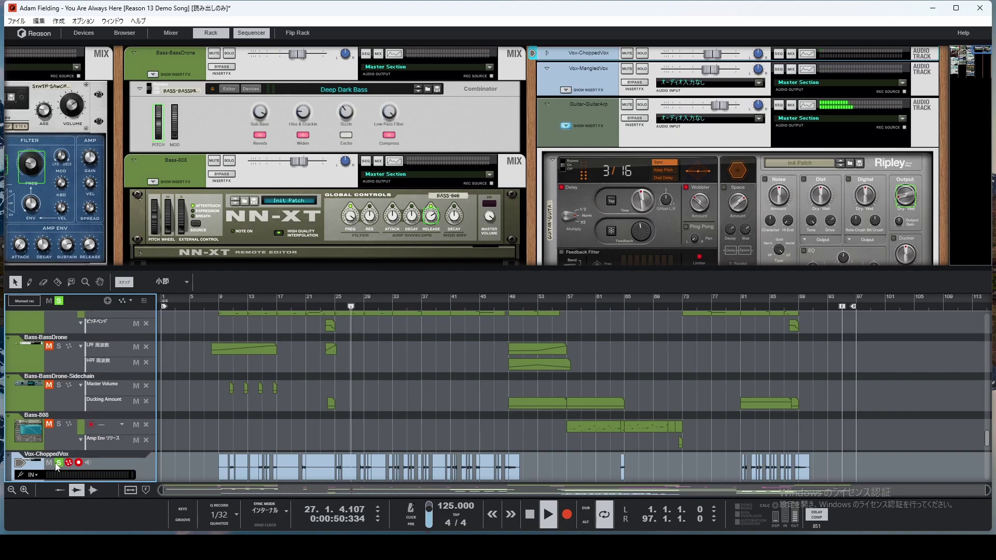
scroll(334, 434, down, 3)
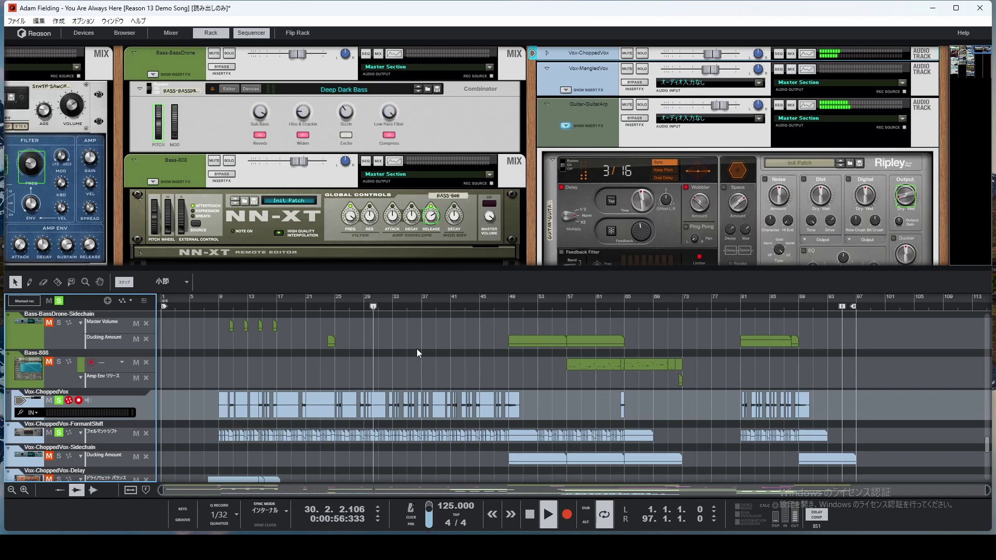
Step: Look through the sequencer tracks up to the FX and Perc-MainDrums tracks and back down to Vox-ChoppedVox
scroll(99, 345, up, 15)
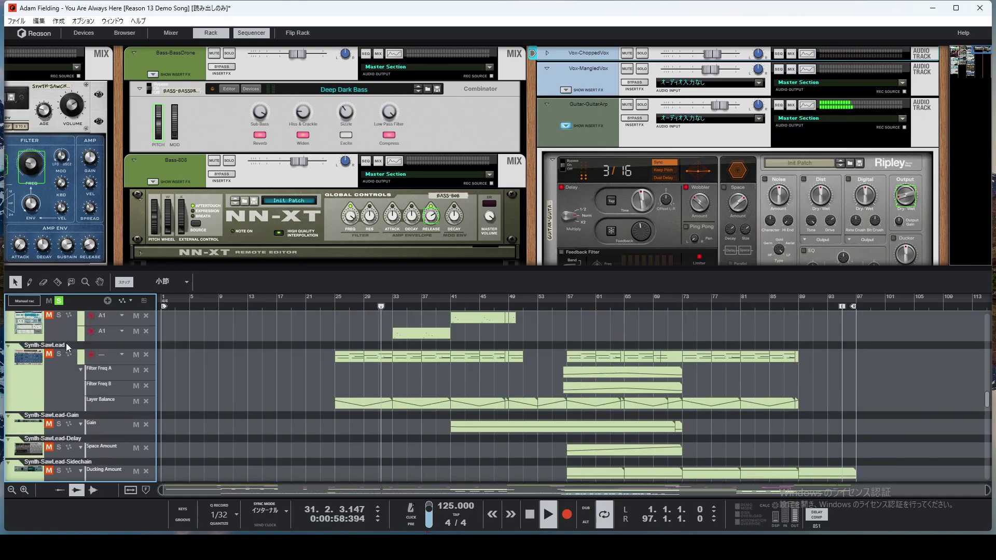
scroll(61, 347, up, 10)
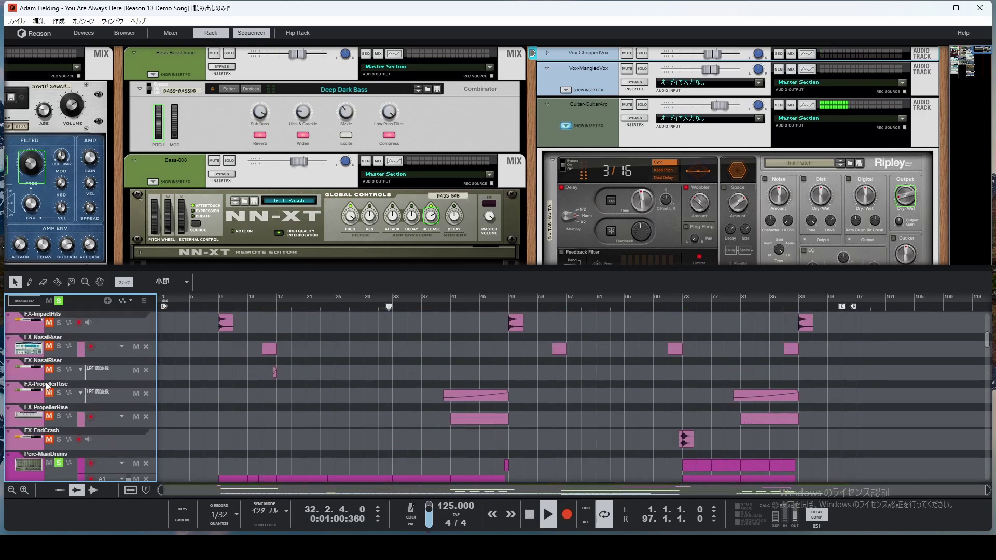
scroll(487, 376, down, 15)
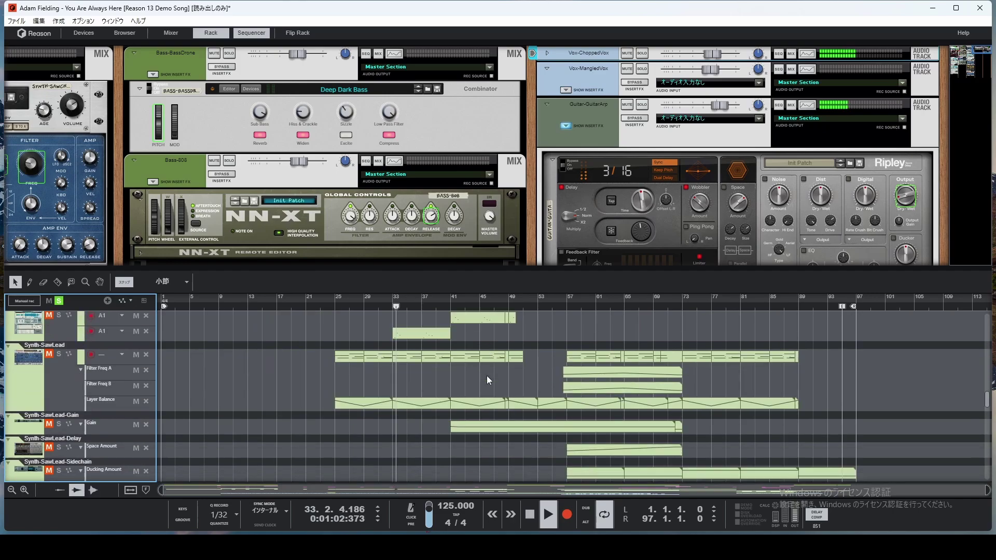
scroll(486, 375, down, 15)
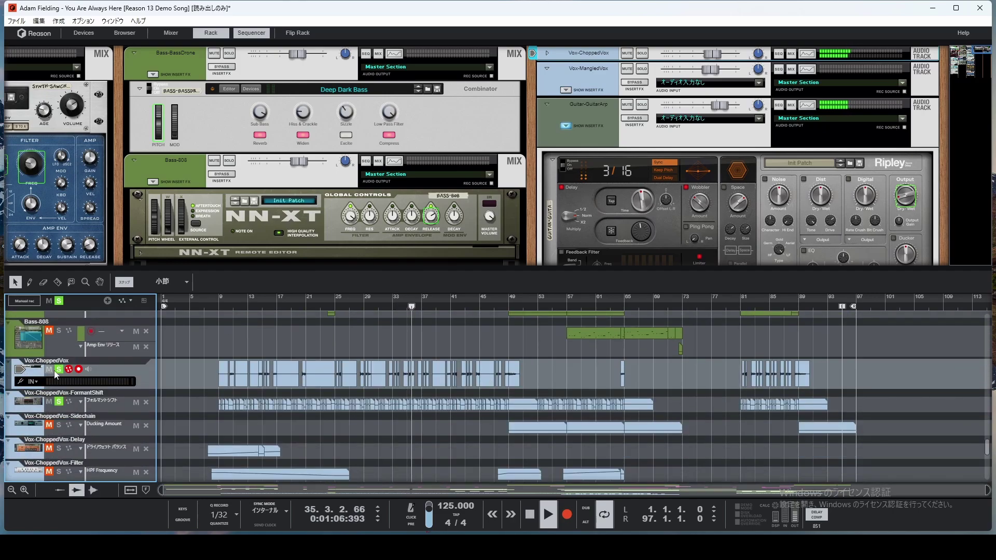
Step: Toggle the solo of Vox-ChoppedVox and its FormantShift track to compare the sound
click(56, 370)
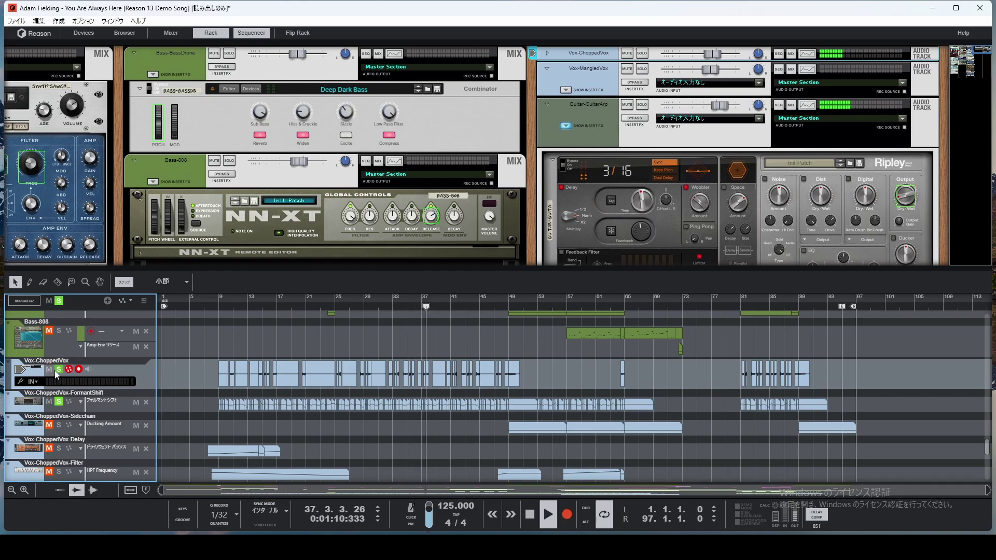
click(56, 370)
click(59, 403)
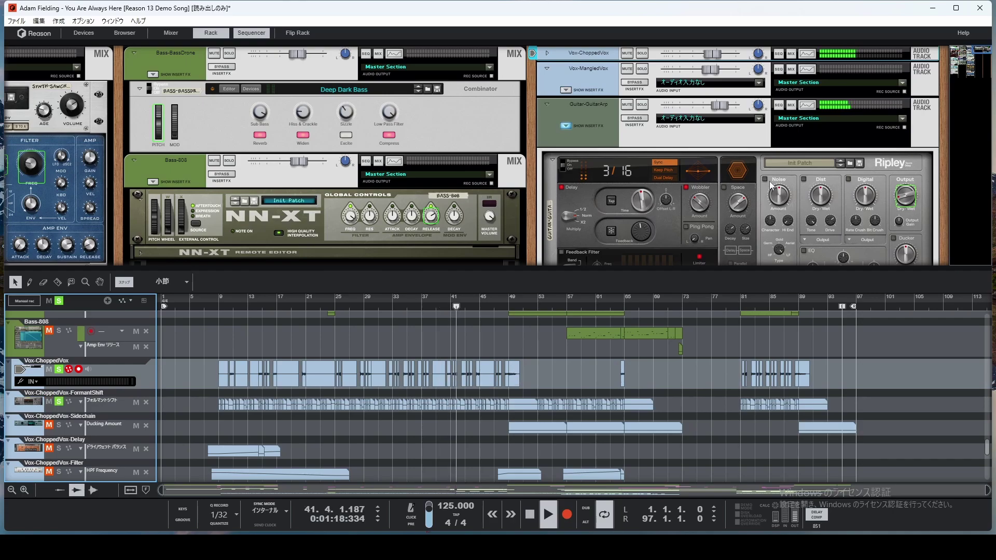
Step: Release the solo on Vox-ChoppedVox and examine the Guitar-GuitarArp Ripley and Sidechain Tool in the rack
scroll(770, 185, down, 3)
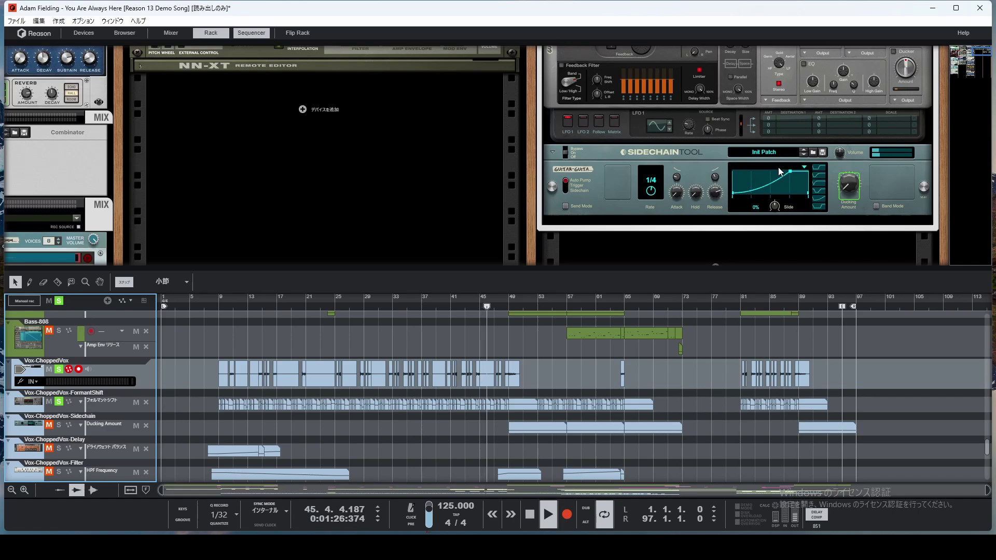
scroll(594, 171, up, 3)
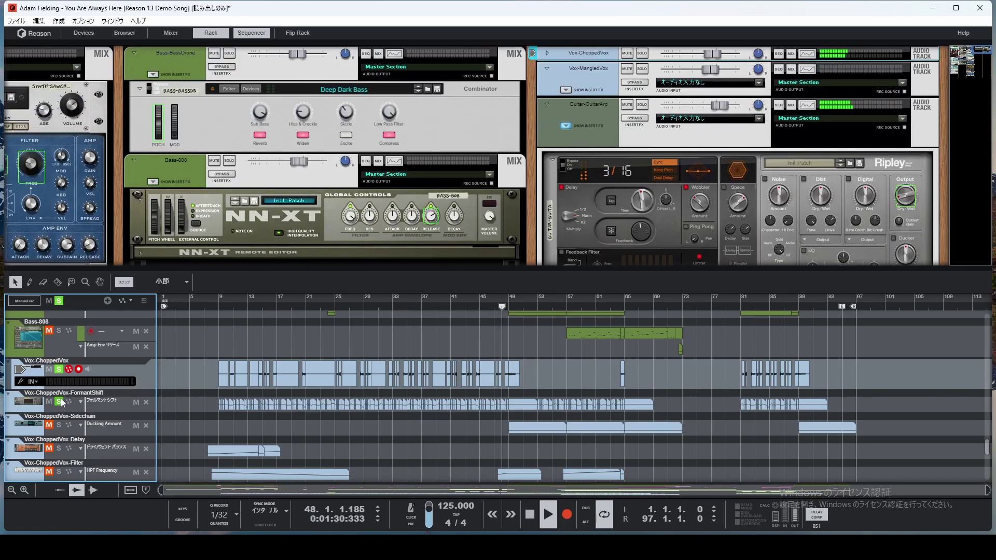
scroll(706, 190, down, 2)
scroll(705, 190, down, 2)
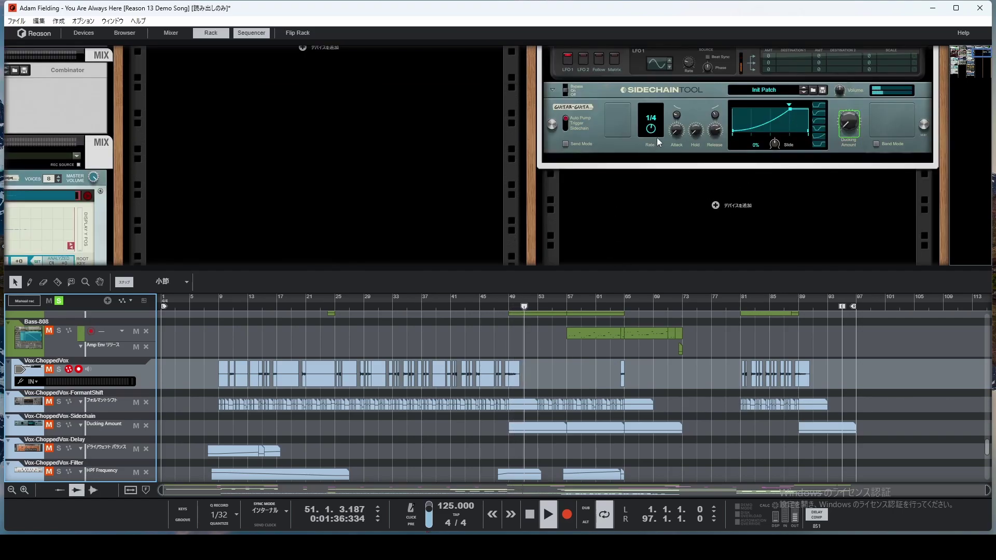
Step: Select the Guitar-GuitarArp Sidechain Tool and bring up its Ducking Amount automation lane in the sequencer
scroll(553, 411, down, 10)
click(602, 122)
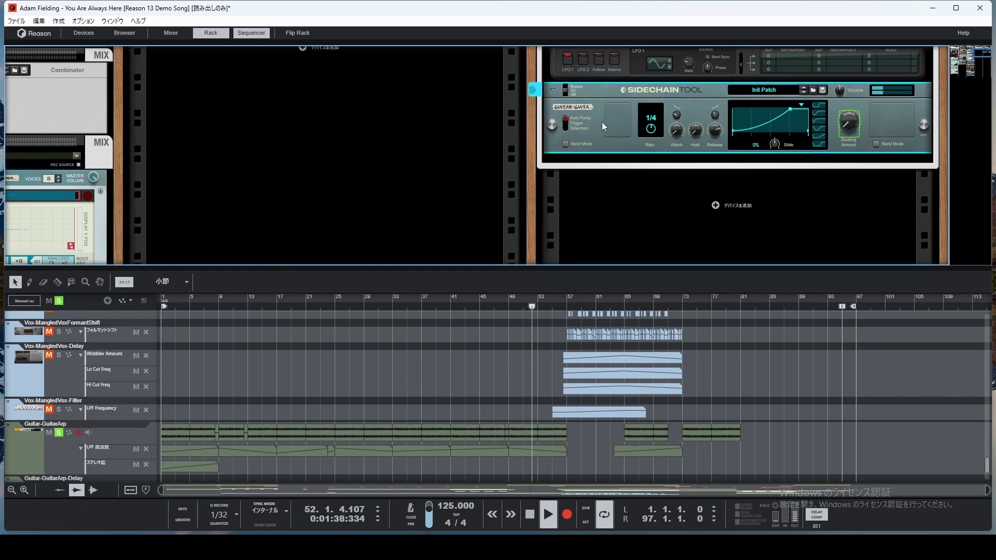
click(532, 90)
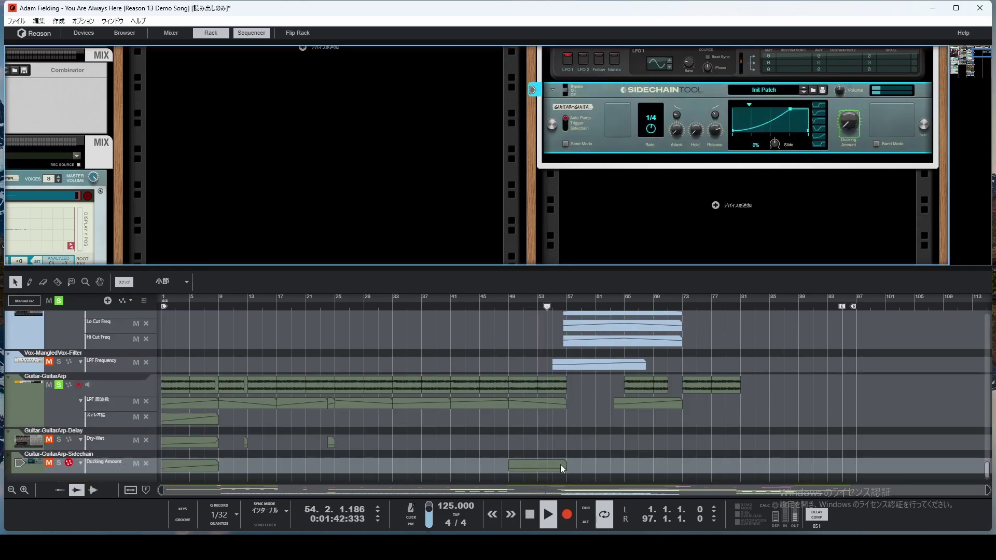
Step: Play from bar 1 and solo the Guitar-GuitarArp-Sidechain track to hear its first Ducking Amount automation clip
click(160, 308)
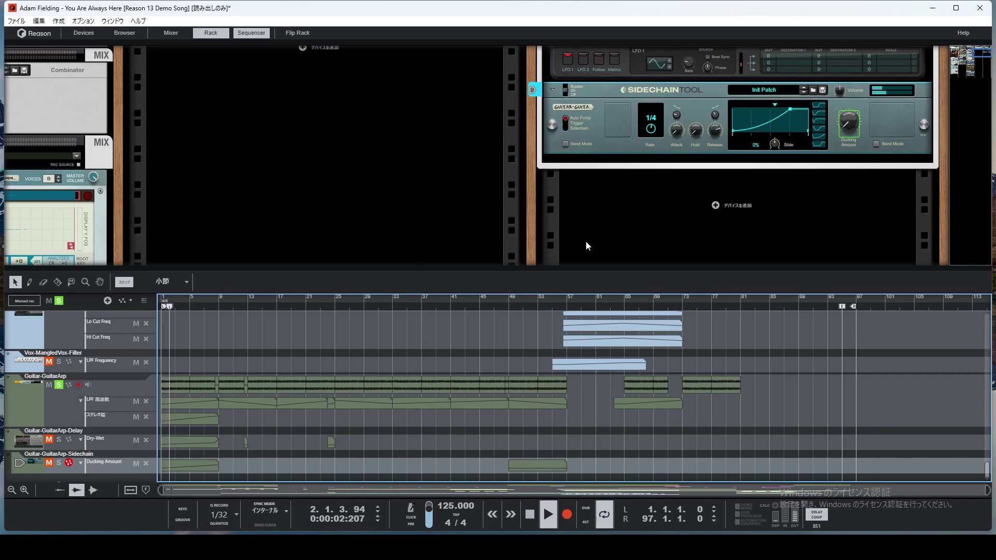
click(197, 464)
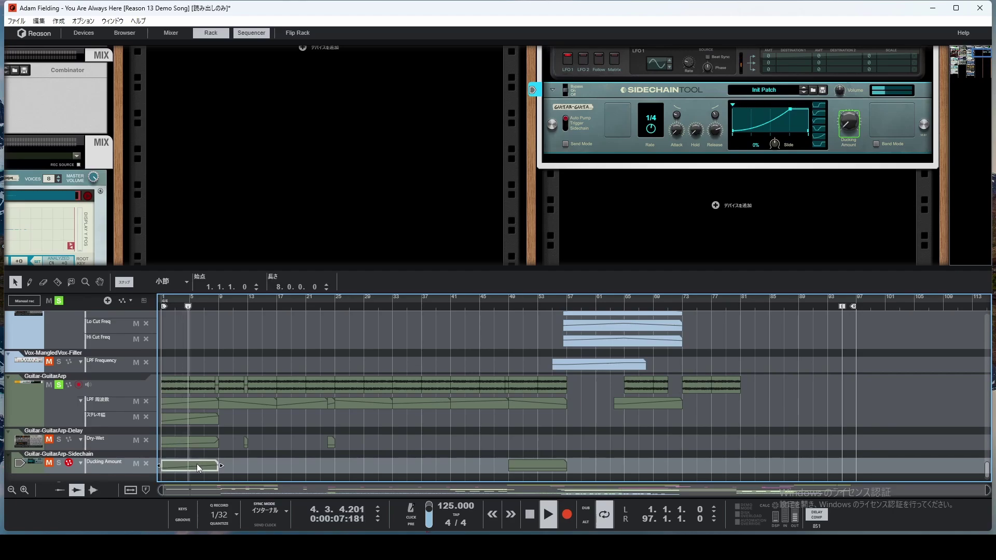
click(58, 465)
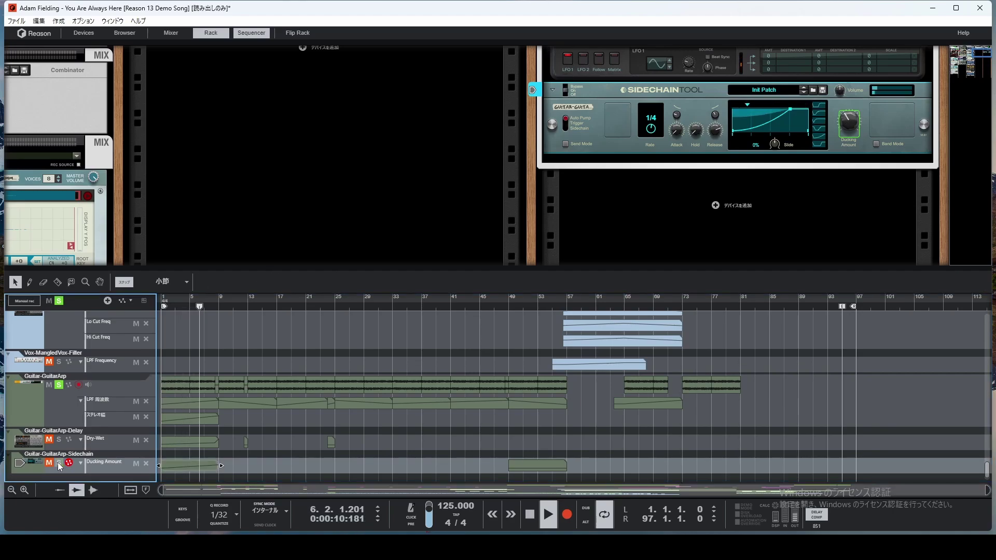
click(59, 462)
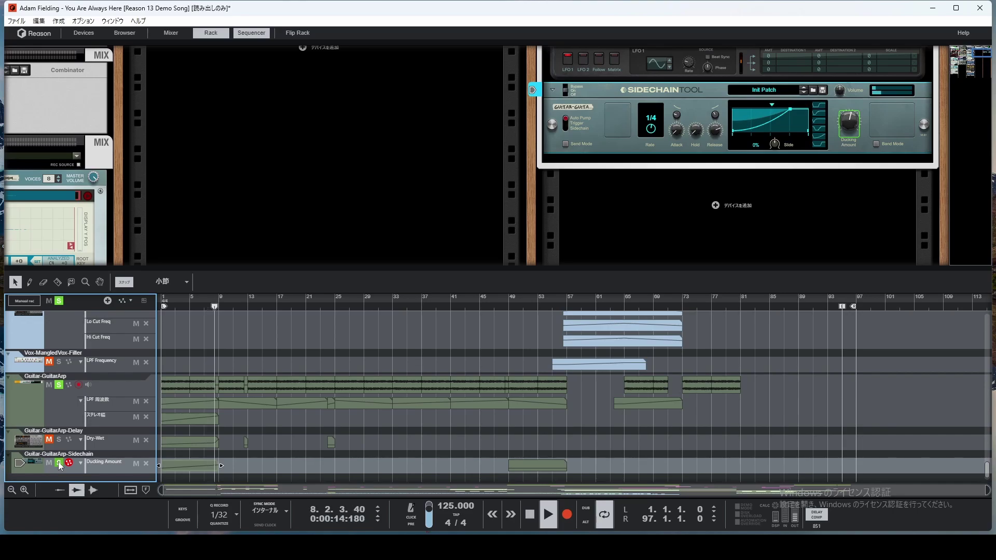
Step: Clear the solo on all tracks to hear the full mix
scroll(464, 403, down, 1)
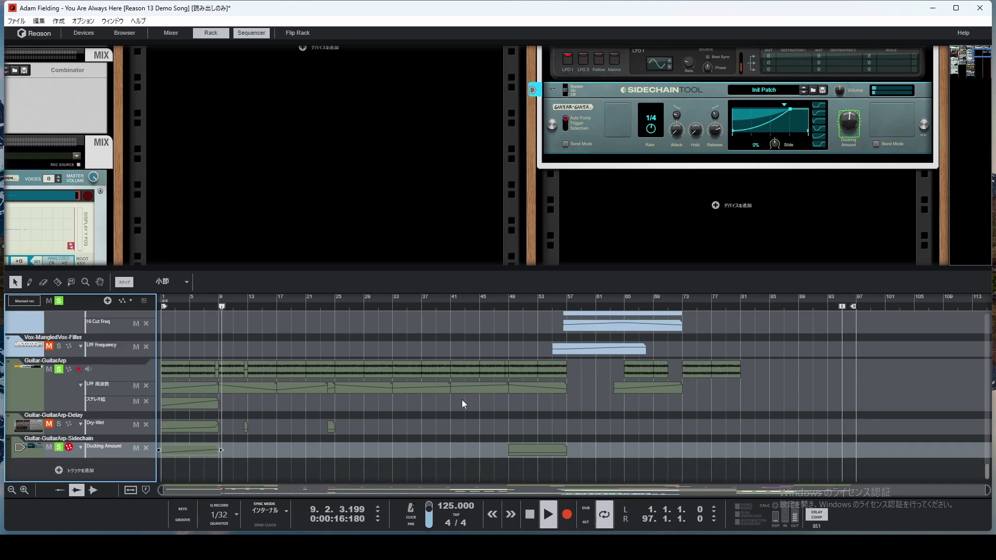
scroll(462, 399, up, 5)
scroll(110, 409, down, 5)
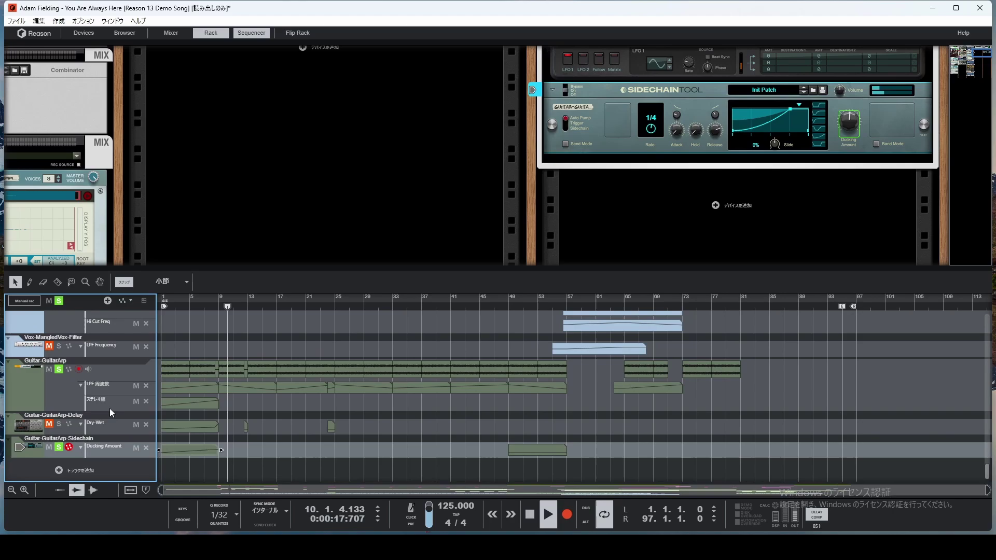
click(60, 302)
Step: Look through the sequencer tracks from the vocal lanes up past the bass tracks to the FX and master tracks
scroll(456, 372, up, 5)
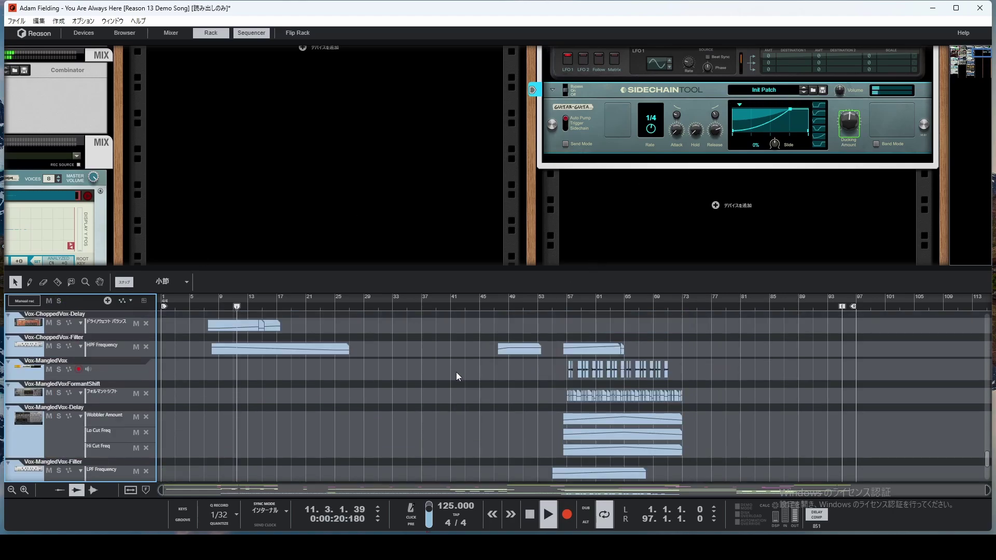
scroll(456, 372, up, 3)
scroll(447, 351, up, 3)
scroll(593, 223, up, 2)
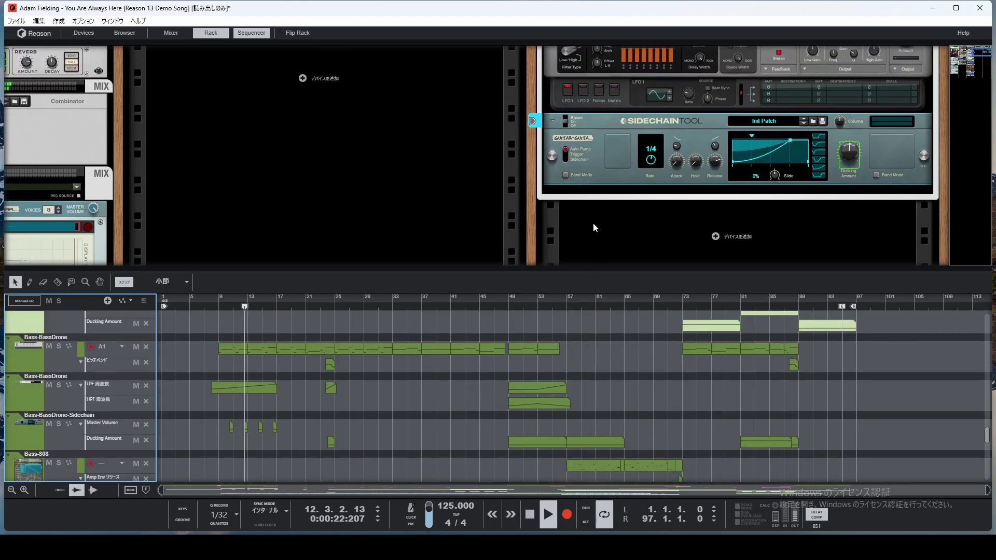
scroll(593, 222, up, 4)
scroll(312, 362, up, 5)
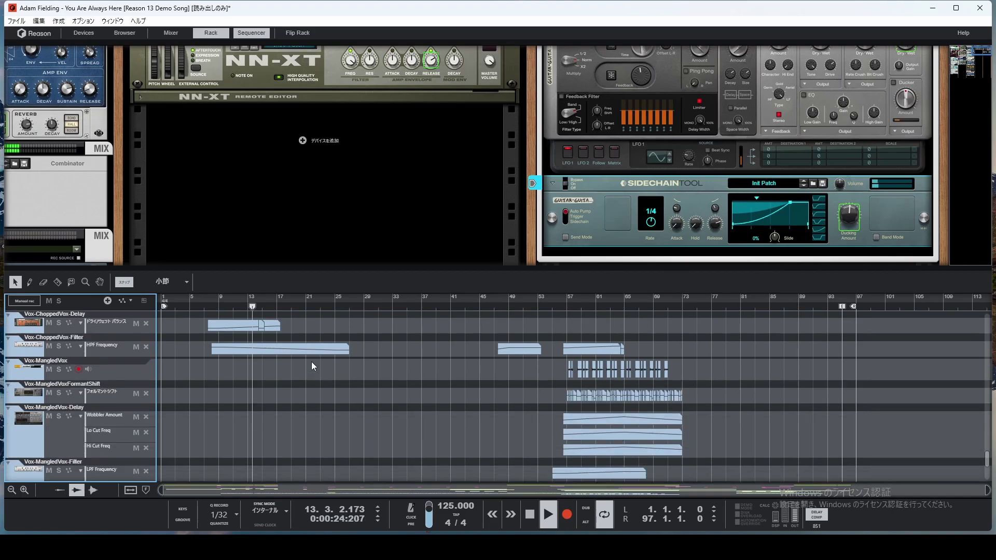
scroll(311, 362, up, 10)
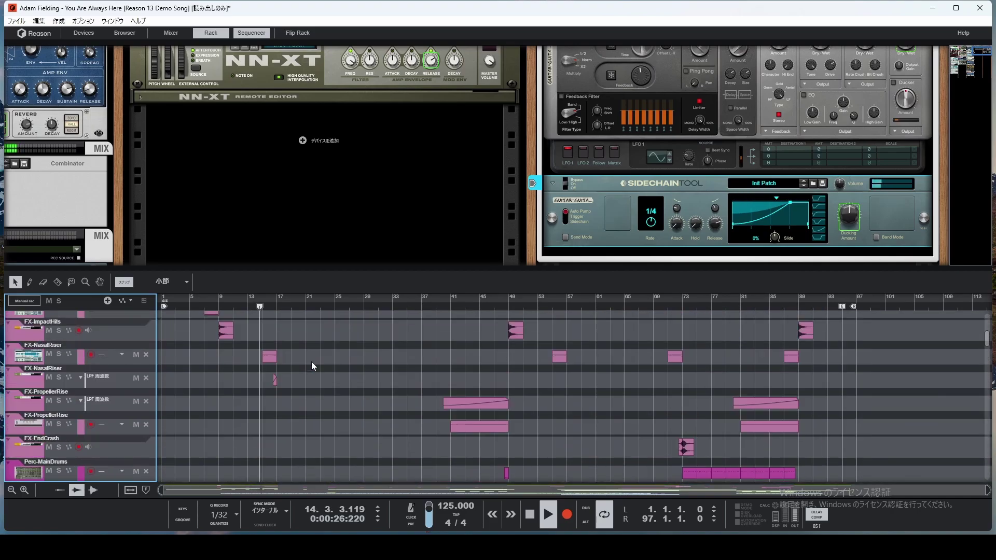
Step: Restart playback from bar 12 and look through the tracks between Master Section and Perc-MainDrums
click(242, 306)
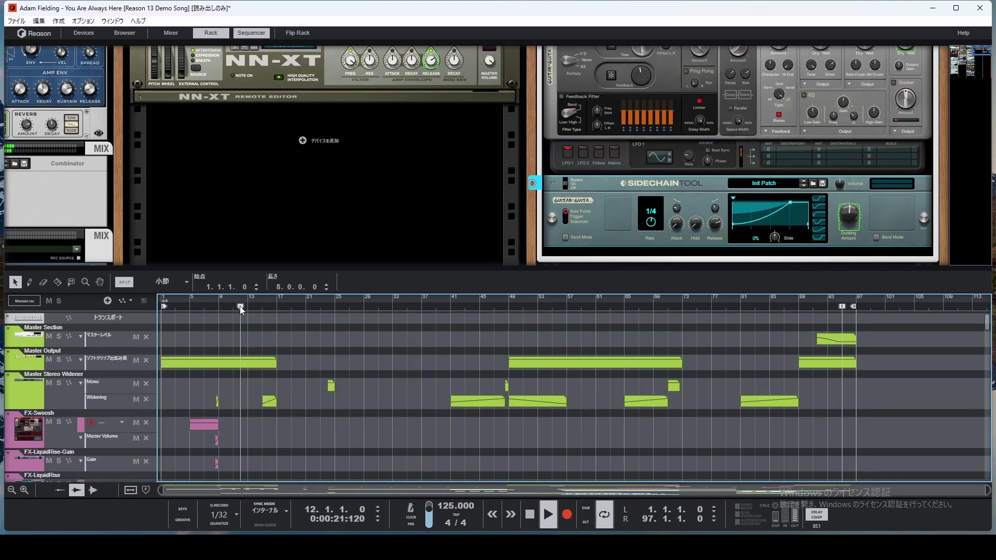
scroll(334, 376, down, 6)
scroll(307, 369, down, 4)
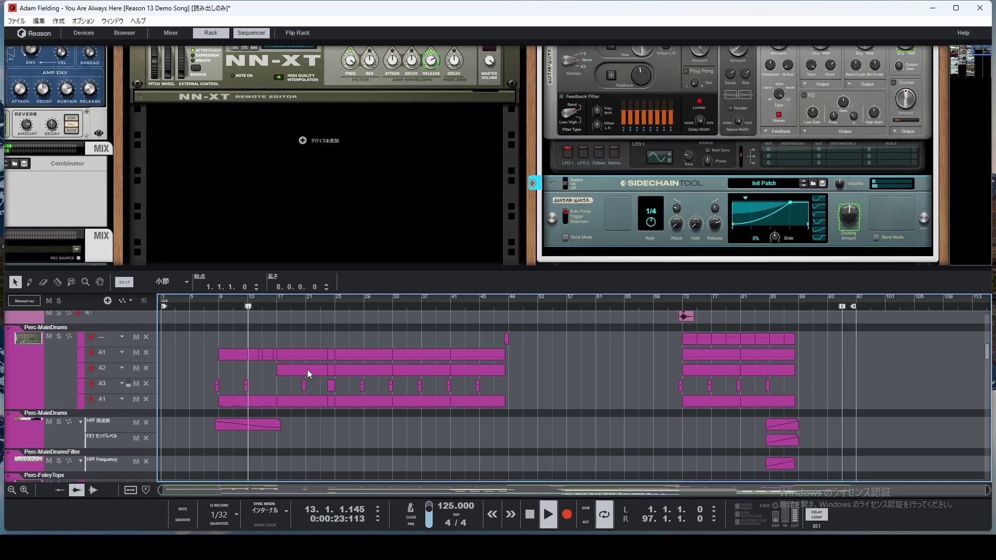
scroll(307, 369, up, 4)
scroll(307, 369, up, 6)
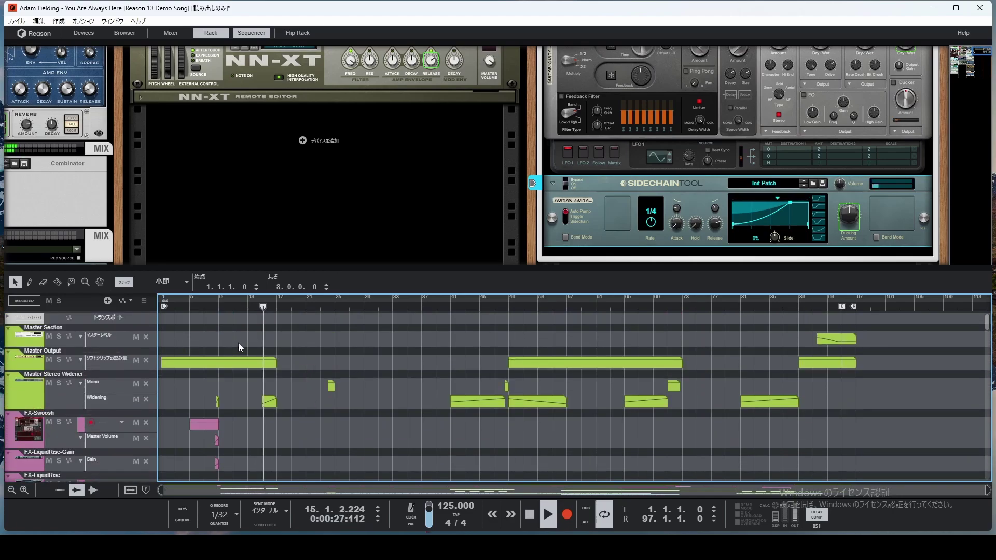
scroll(238, 343, down, 1)
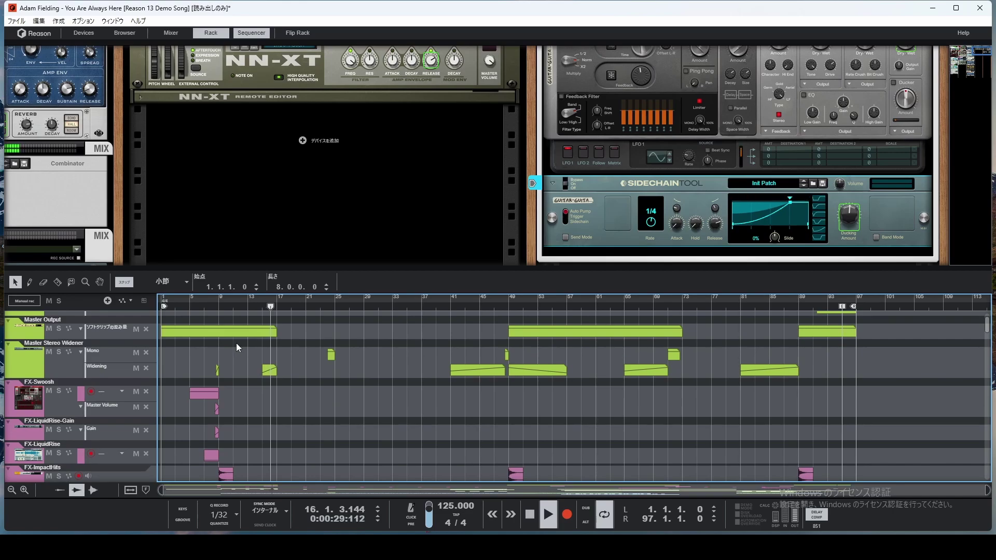
Step: Play from about bar 7, show the Master Stereo Widener in the rack and briefly unfold the Master EQ above it
click(203, 306)
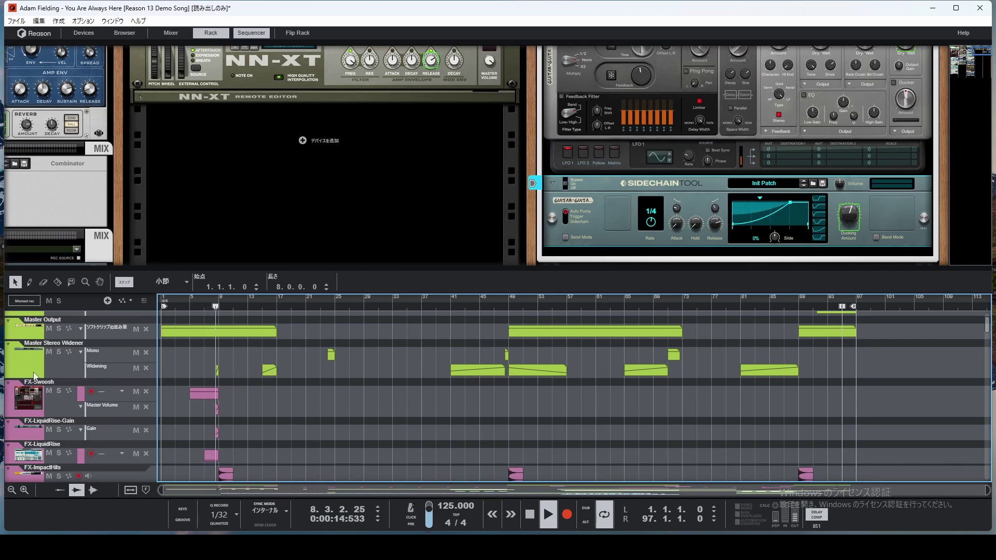
click(13, 358)
scroll(249, 155, up, 3)
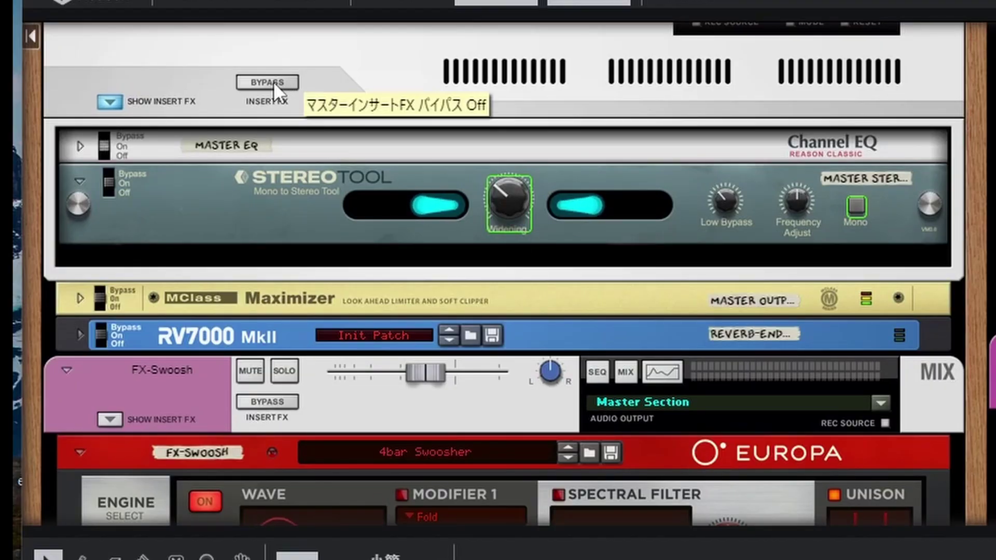
click(79, 146)
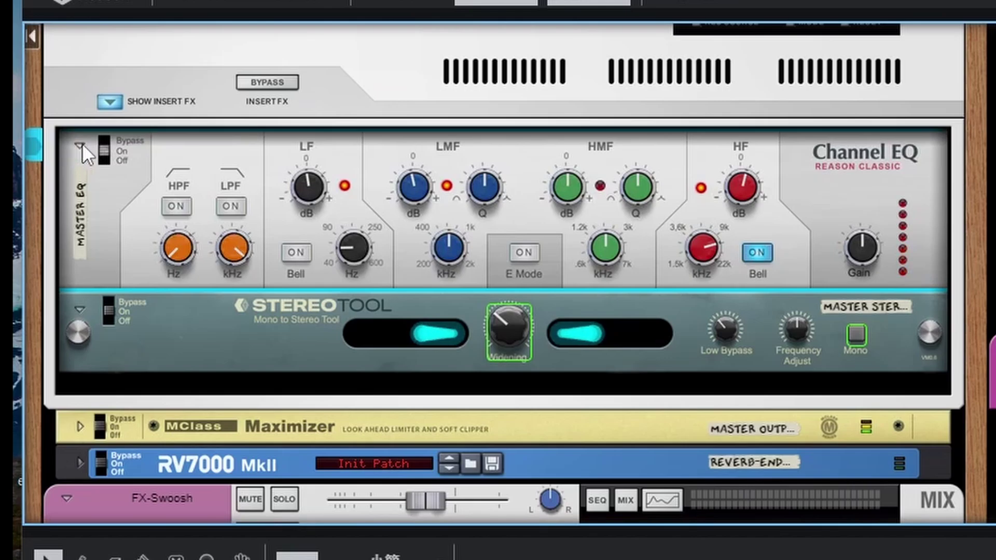
click(81, 145)
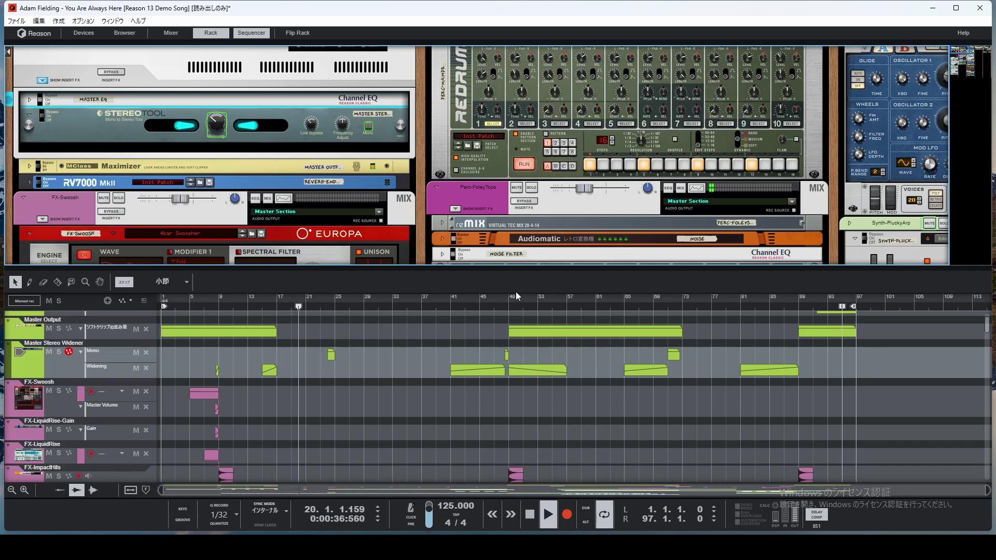
Step: Look over the rack from the Master Section down to the FX-Swoosh Europa and the Perc-FoleyTops Redrum
scroll(579, 253, up, 3)
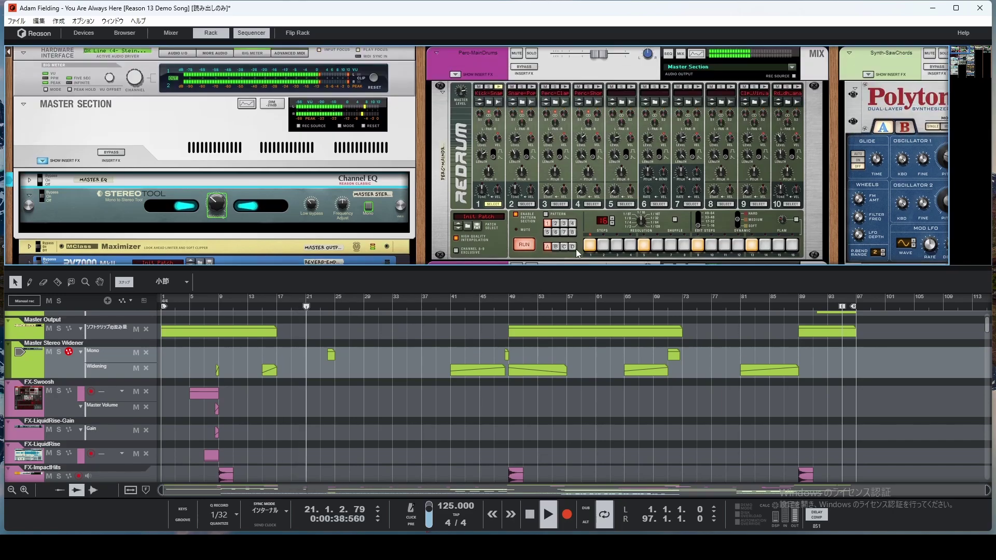
scroll(579, 254, down, 5)
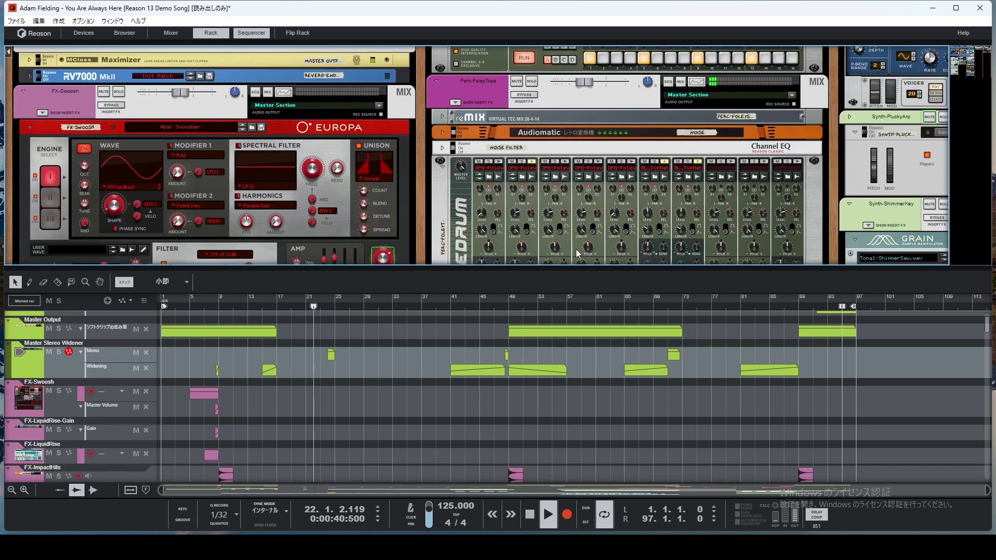
scroll(493, 332, down, 5)
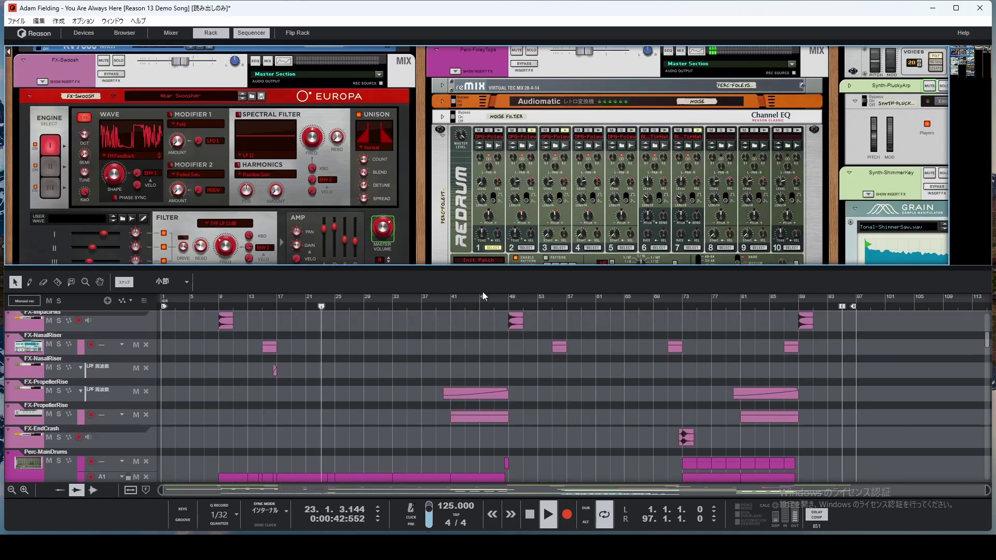
Step: Enlarge the rack area above the sequencer and stop the song playback
drag(482, 265, 482, 295)
click(530, 514)
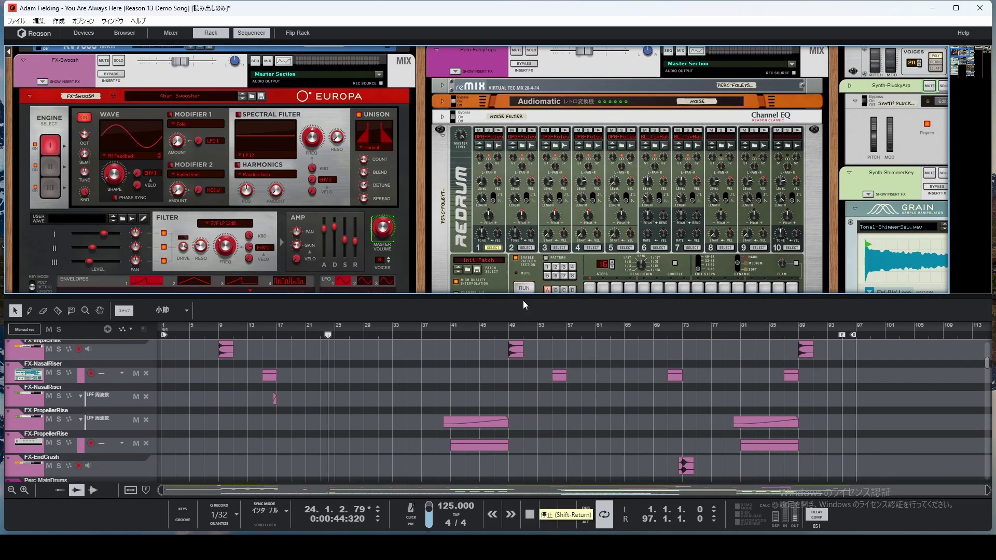
scroll(488, 253, down, 3)
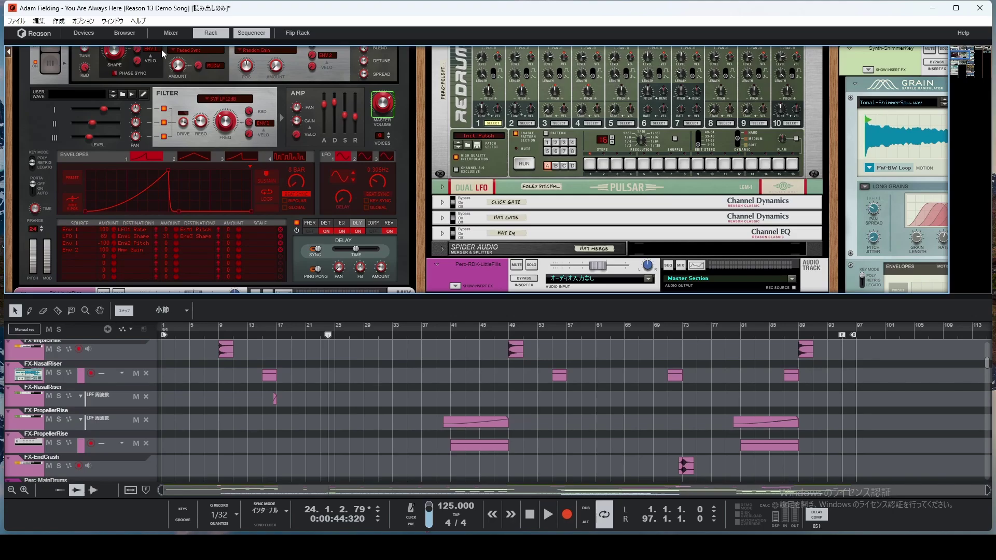
Step: Open the Never Let You Go demo song
click(16, 22)
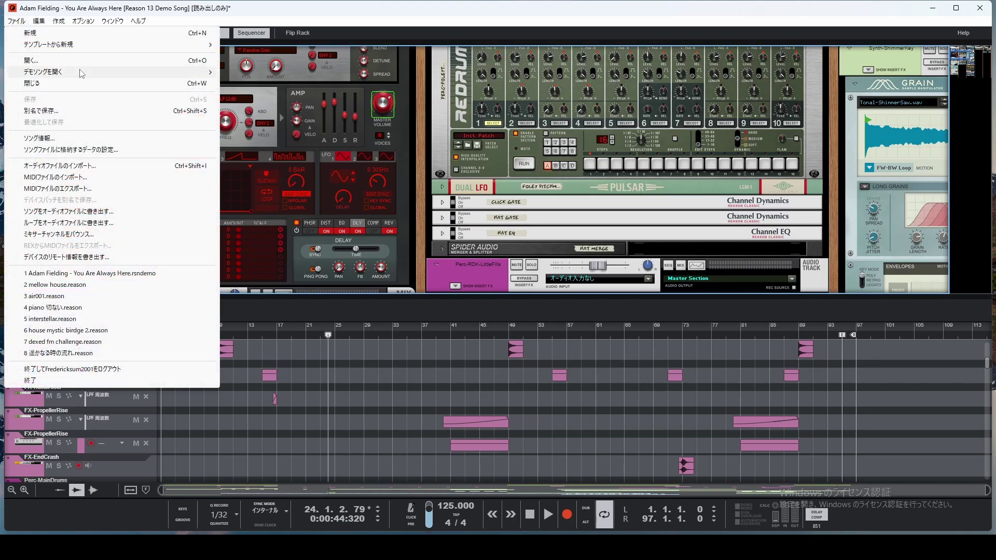
mouse_move(94, 74)
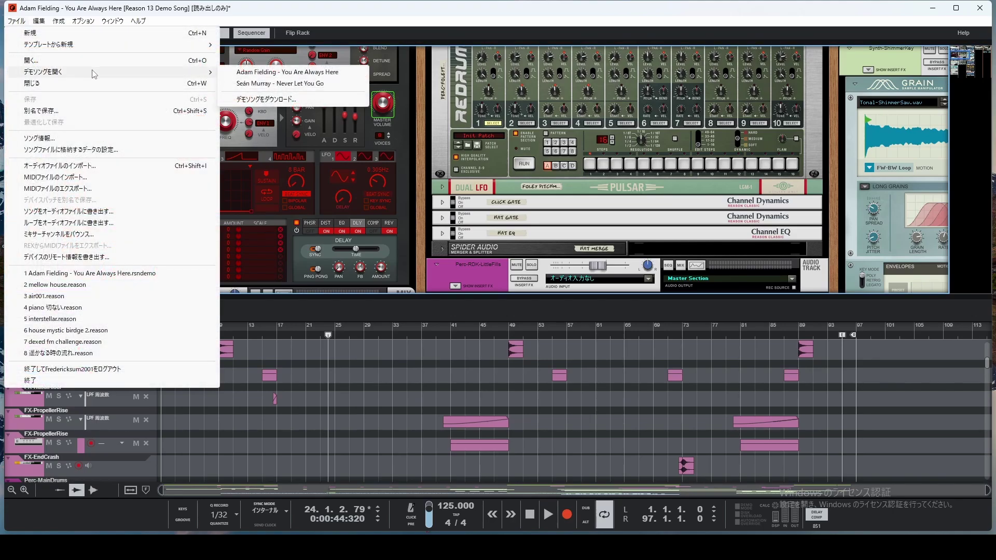
click(265, 83)
Step: Check the song's missing Rack Extensions in Reason Companion and start installing Radical Piano
mouse_move(555, 547)
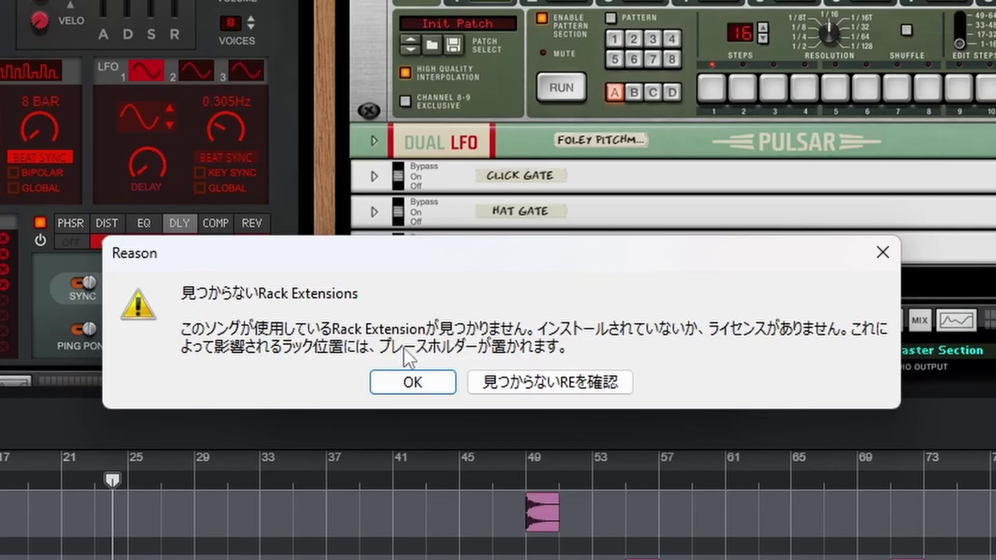
click(545, 385)
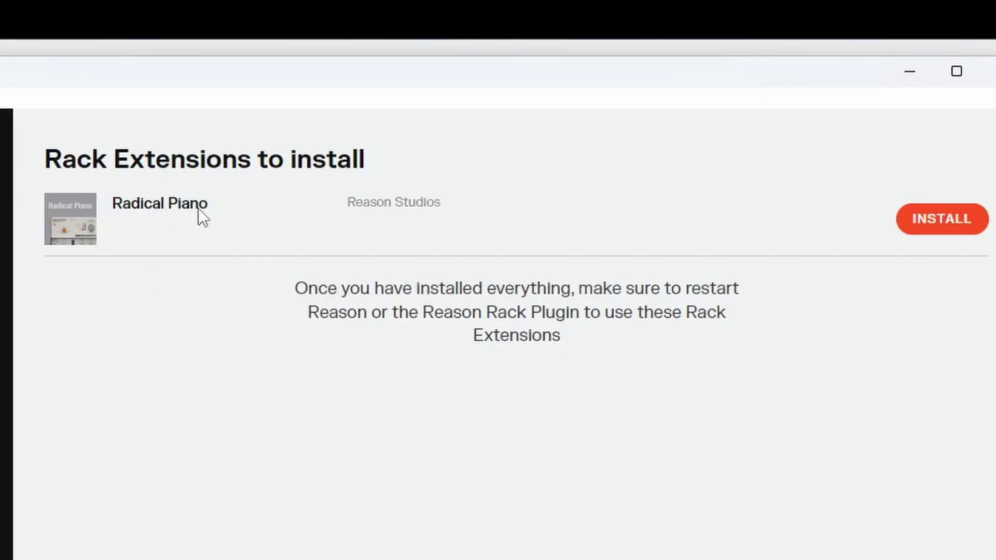
click(942, 221)
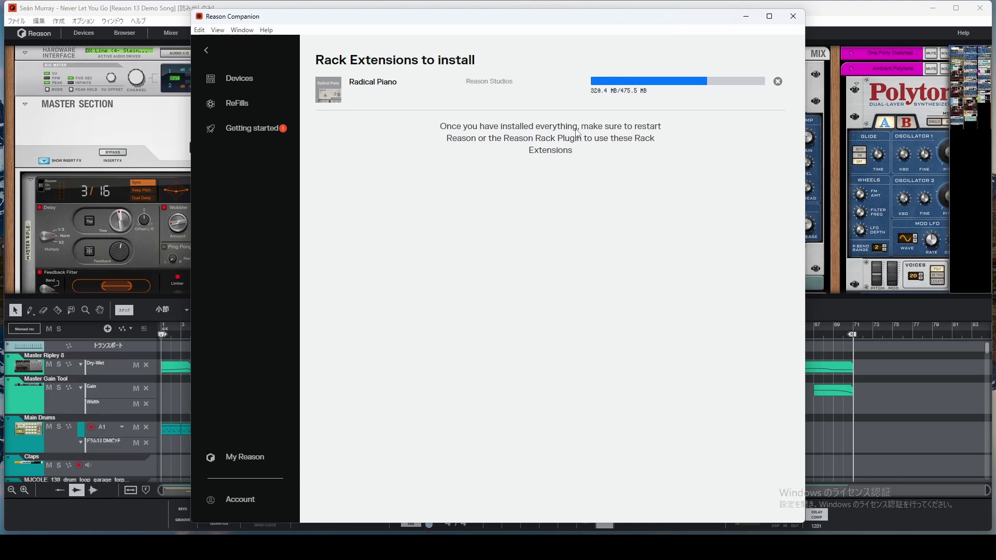
click(235, 81)
scroll(519, 156, down, 18)
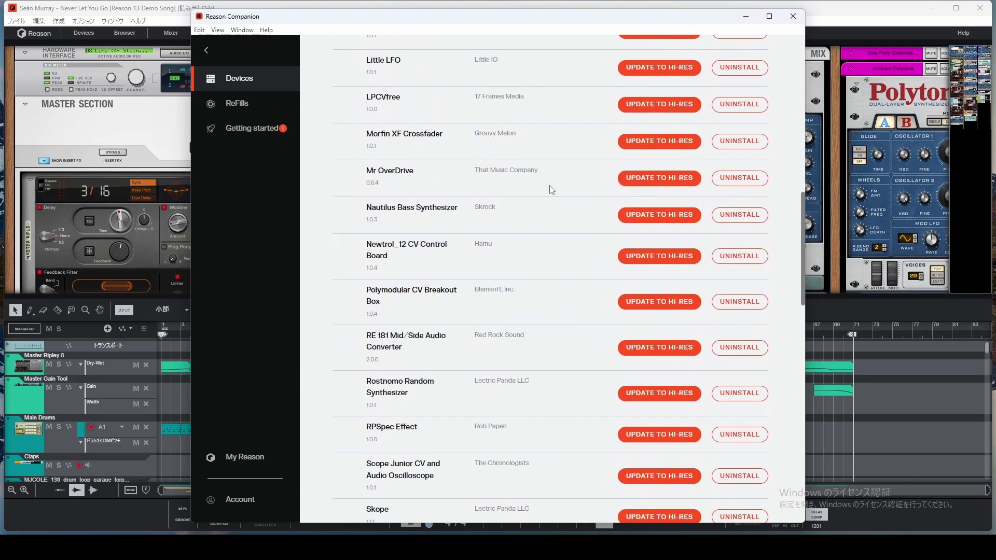
scroll(551, 190, down, 8)
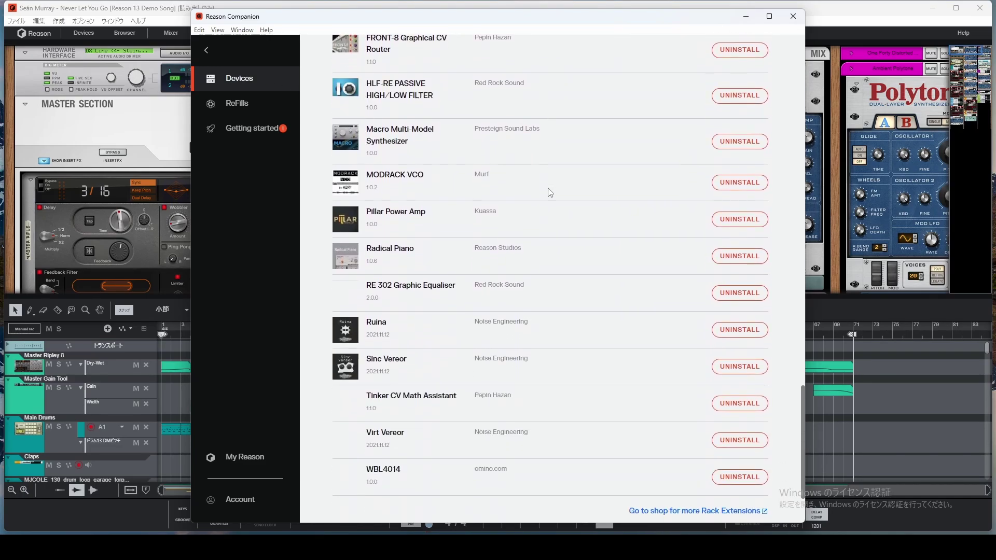
scroll(550, 192, up, 7)
scroll(550, 192, up, 16)
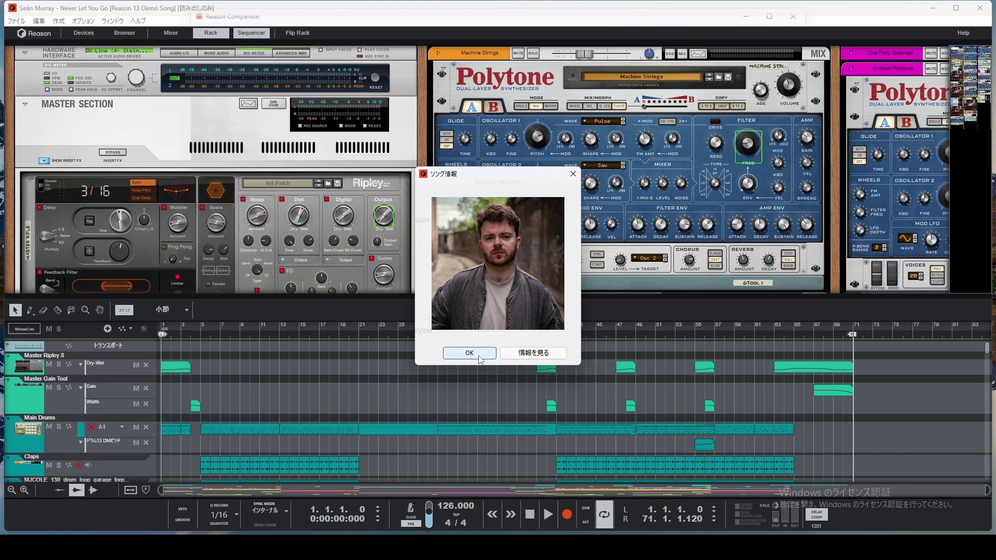
Step: Dismiss the song information and play the demo song while looking over the Master Ripley, Polytone devices and upper sequencer tracks
click(477, 353)
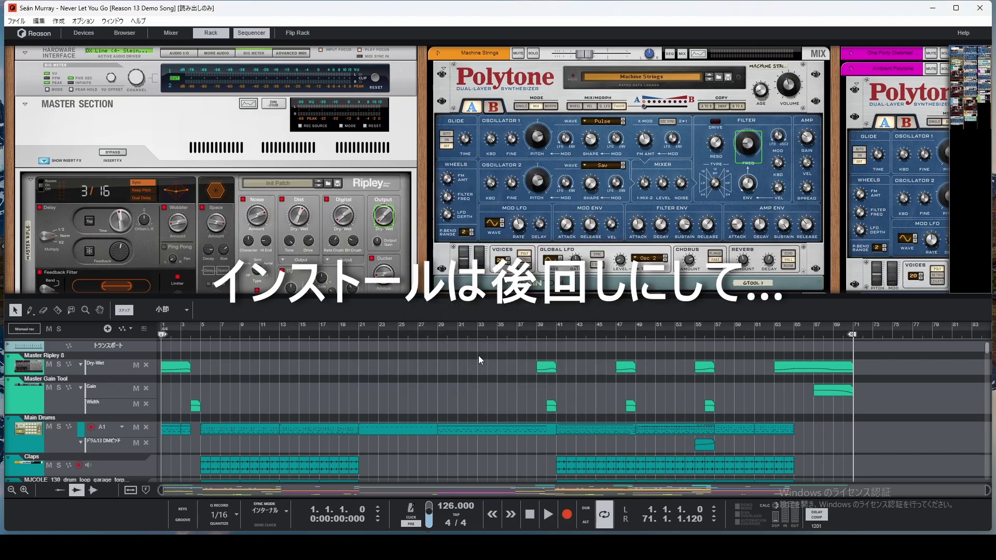
click(548, 514)
scroll(198, 227, down, 1)
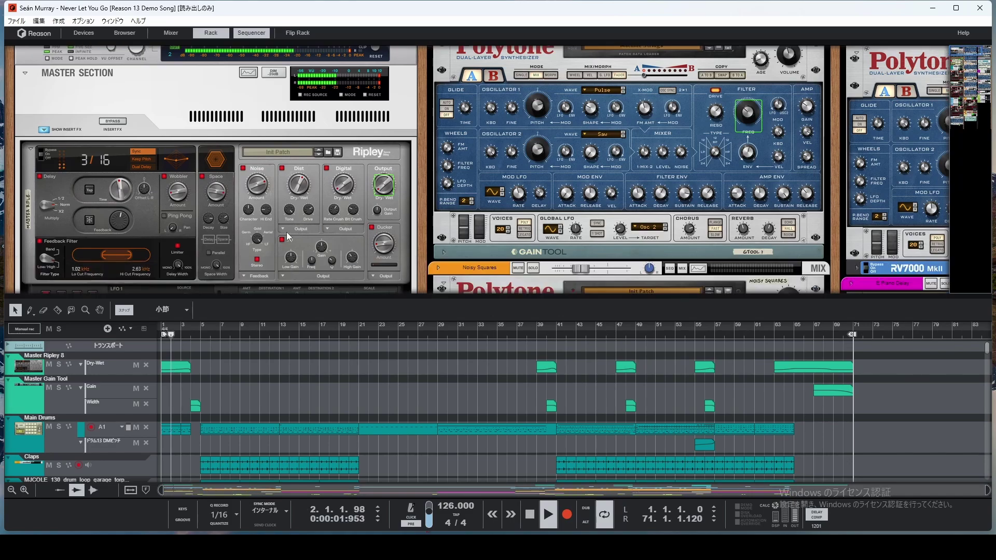
scroll(197, 225, down, 1)
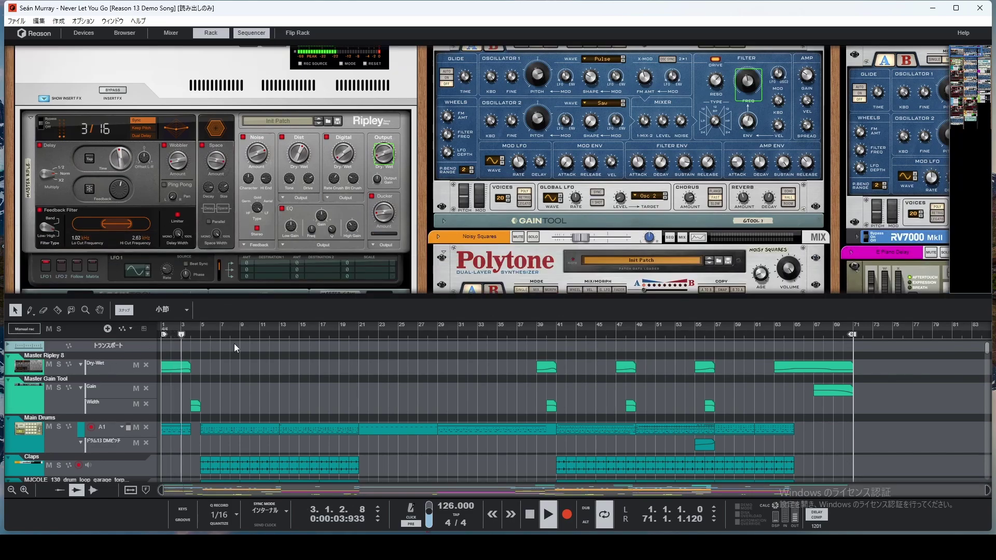
scroll(234, 343, down, 2)
scroll(230, 363, up, 1)
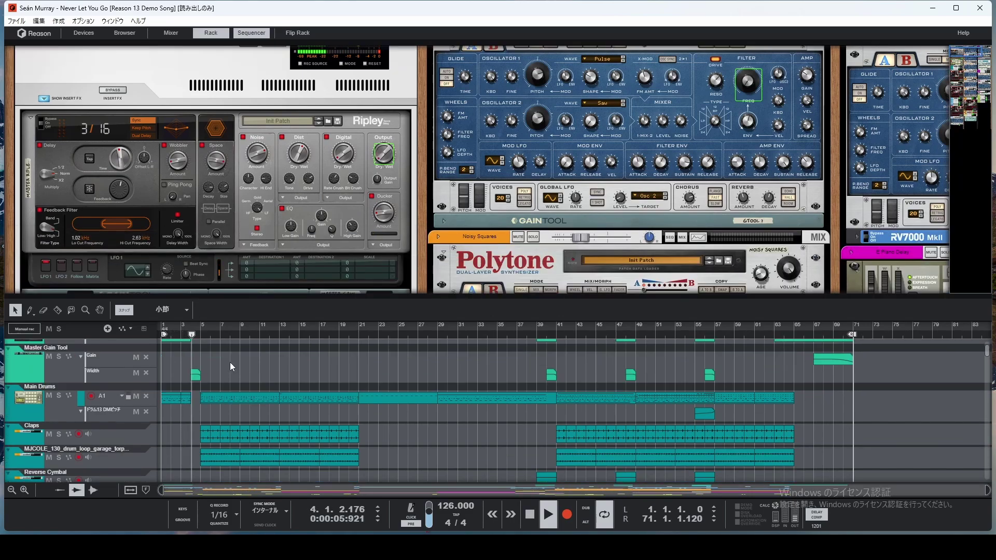
Step: Browse the drum and bass tracks while the song plays and bring the RadPiano audio track's device into view in the rack
scroll(229, 362, down, 3)
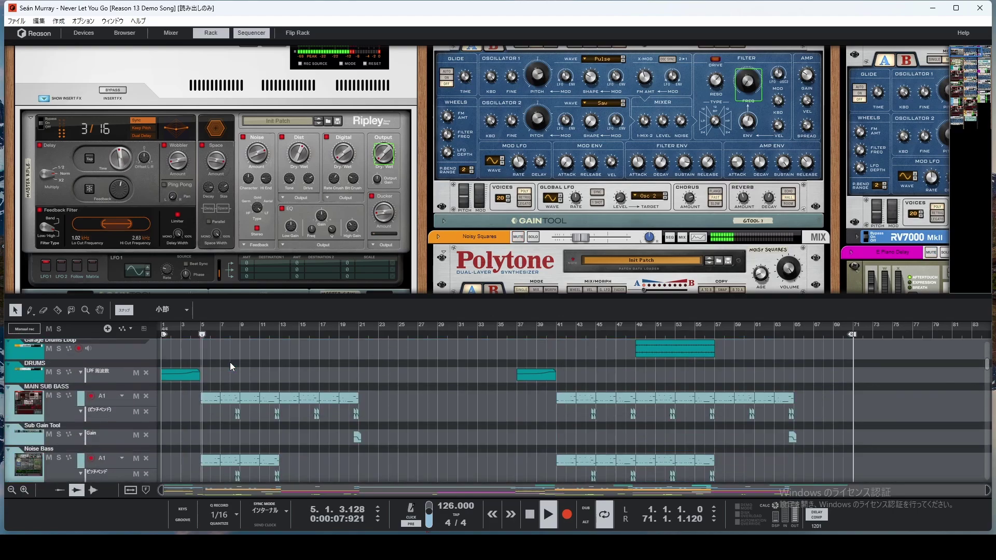
scroll(229, 362, down, 2)
scroll(259, 386, down, 2)
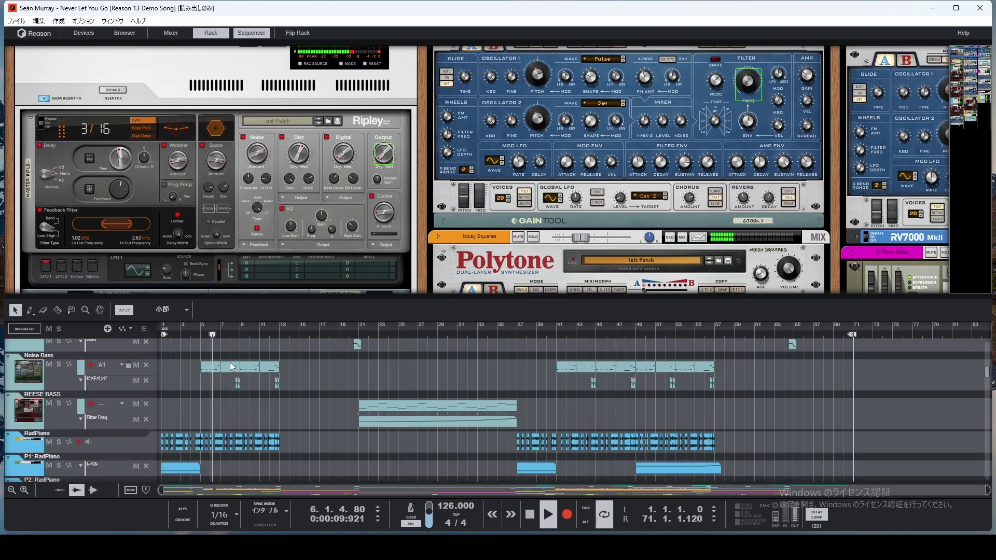
scroll(287, 406, down, 1)
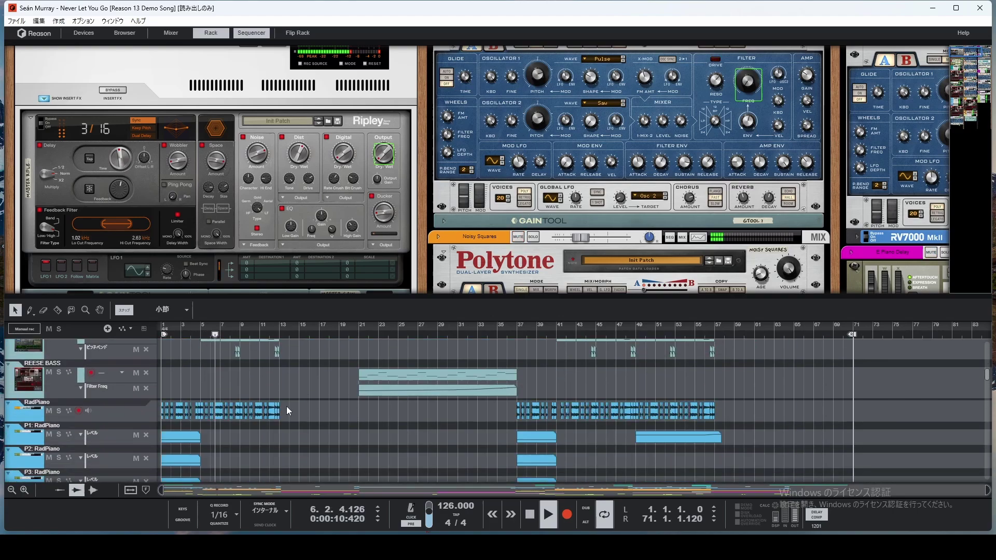
click(55, 409)
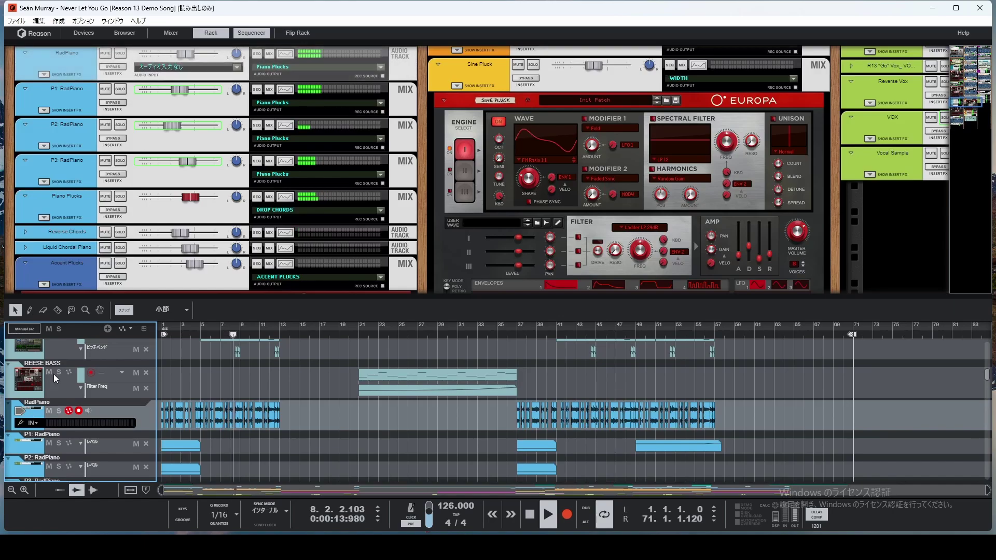
Step: Unfold the P1: RadPiano channel's insert effects, look over Scream 4, Quartet and Audiomatic, and fold them away again
click(44, 110)
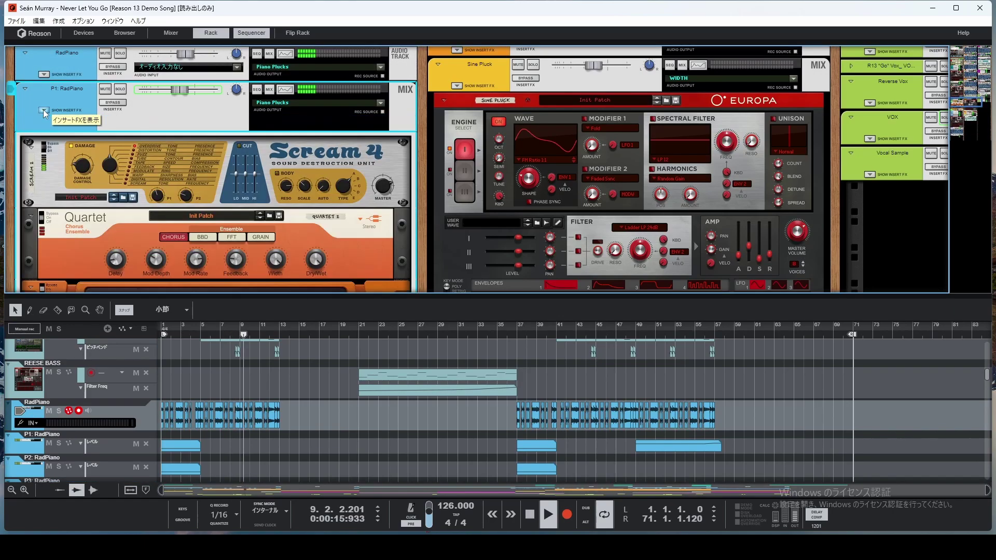
click(43, 110)
click(44, 111)
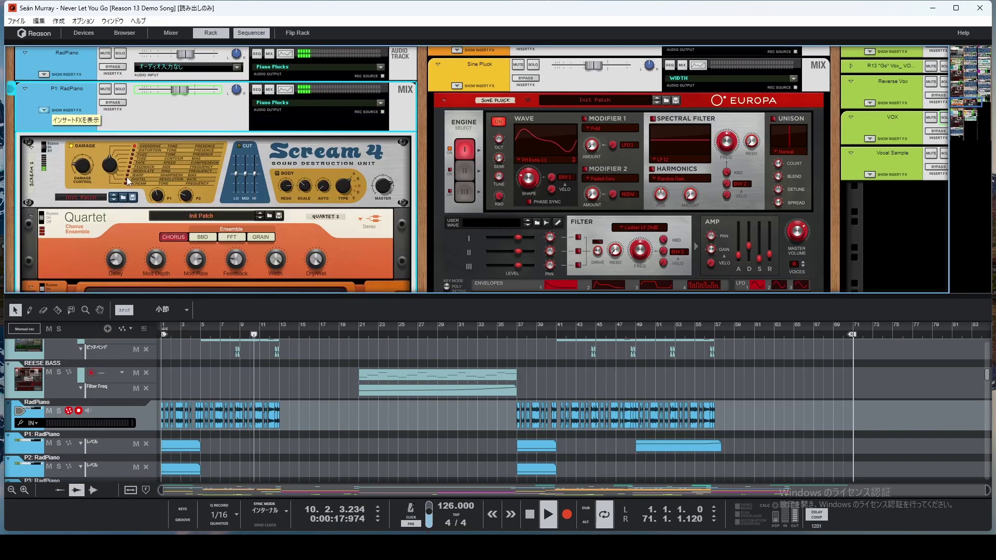
scroll(235, 216, down, 7)
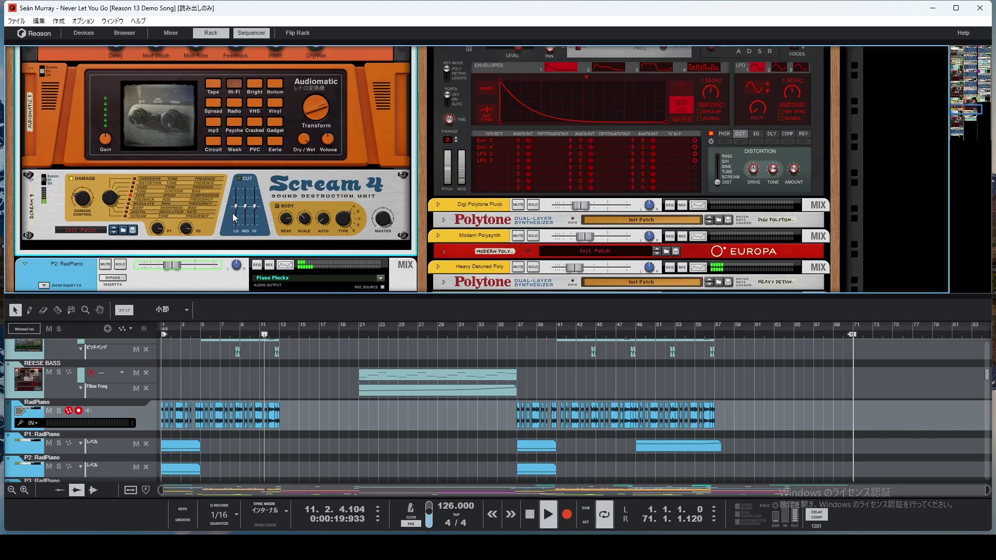
scroll(233, 214, up, 4)
scroll(232, 213, up, 4)
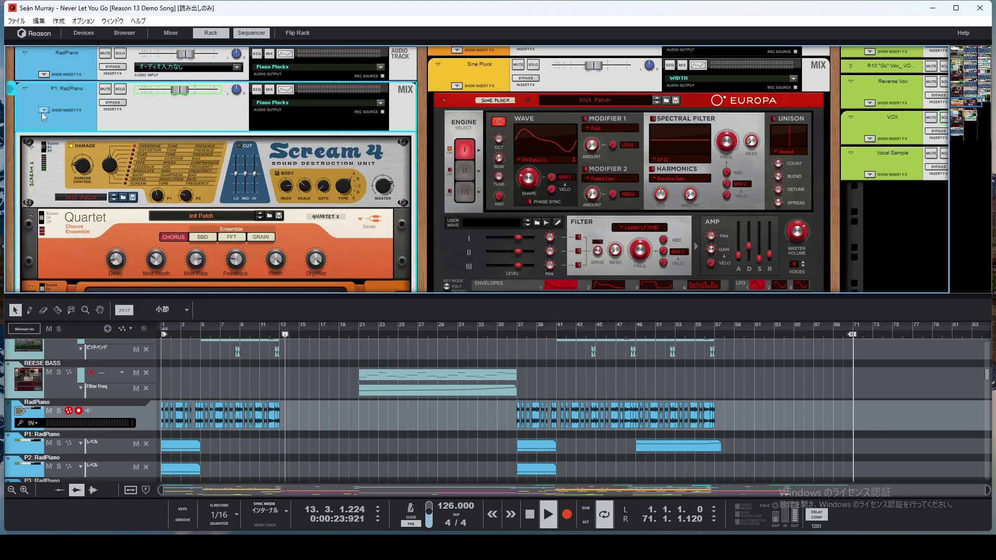
click(43, 110)
Step: Look over the Accent Plucks Europa, the Accent Plucks copy Polytone and the Main Drop Sweeper in the rack
scroll(231, 208, down, 10)
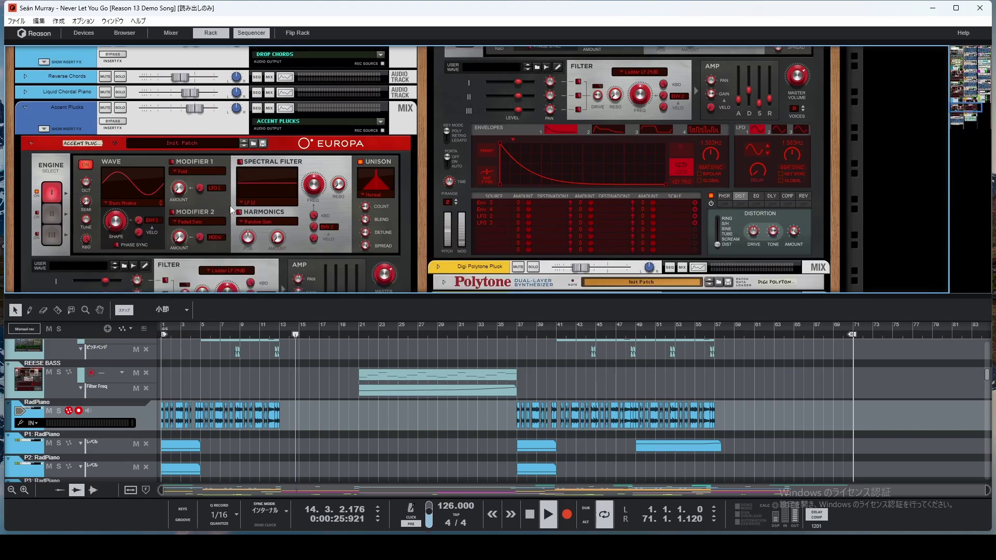
scroll(231, 207, down, 6)
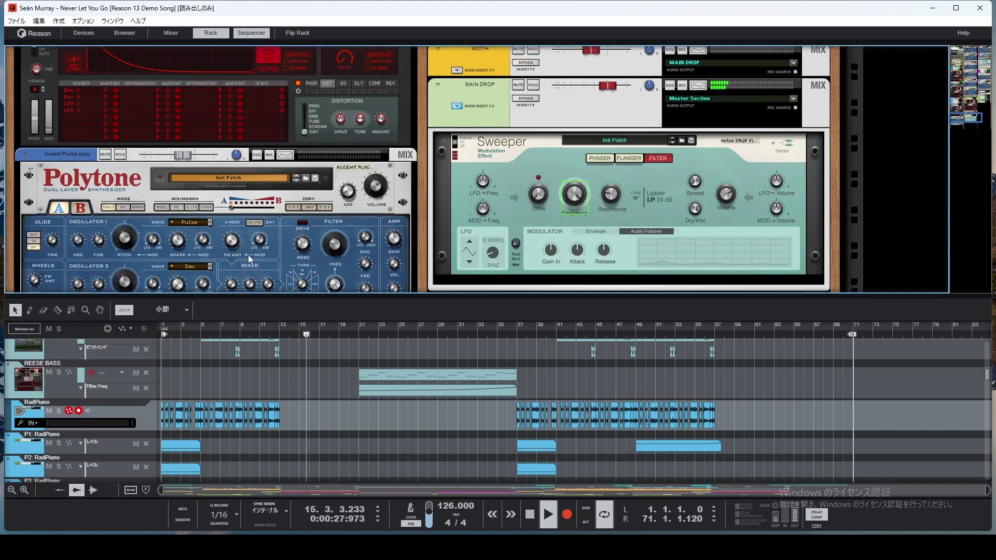
scroll(250, 208, up, 2)
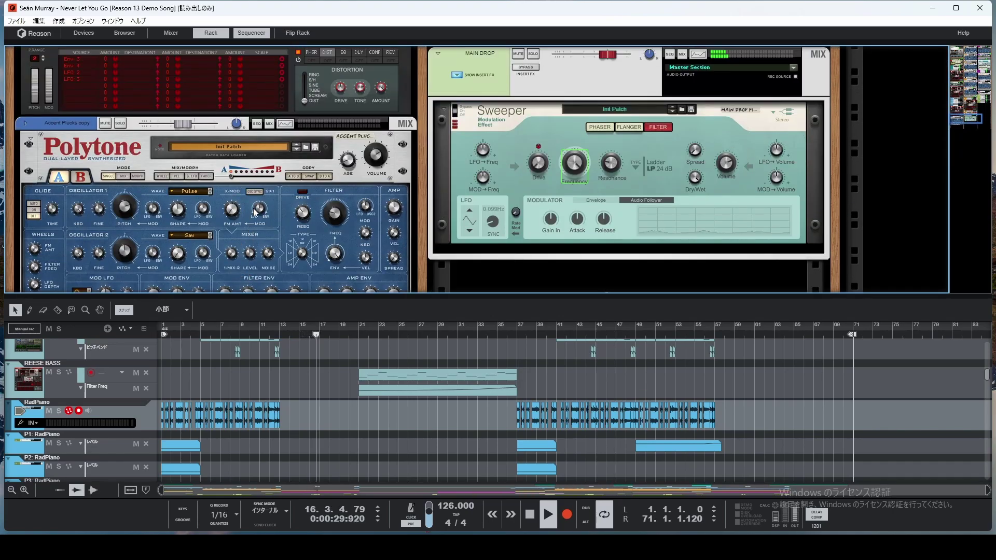
Step: Look over the RadPiano and Piano Plucks tracks in the sequencer, and select the Reese Bass track to show its Europa synth
scroll(389, 397, down, 2)
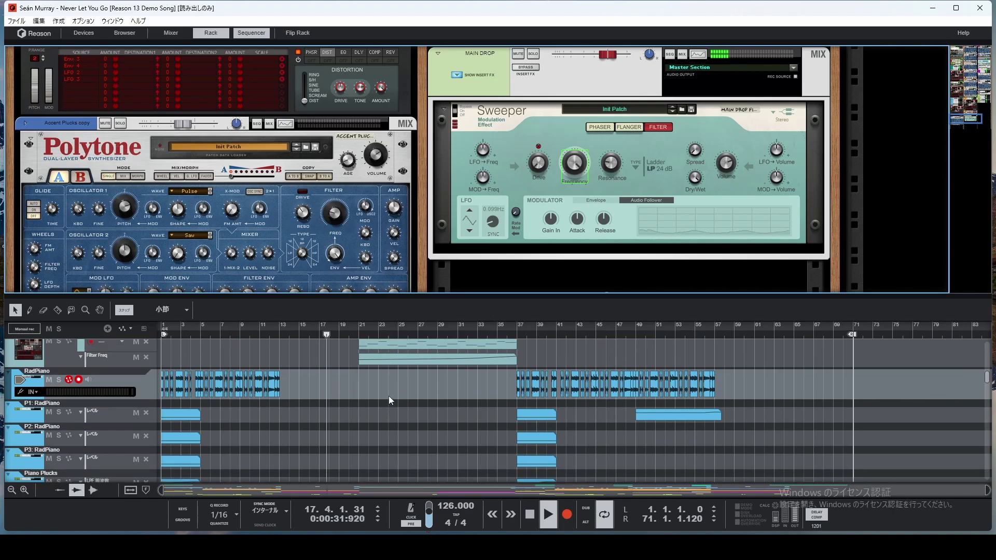
scroll(390, 400, up, 1)
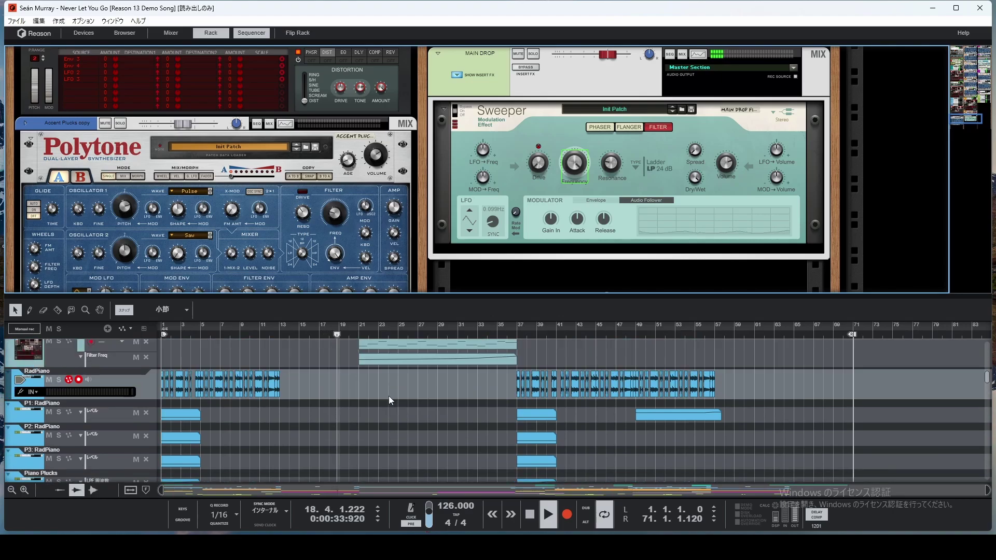
scroll(72, 401, down, 2)
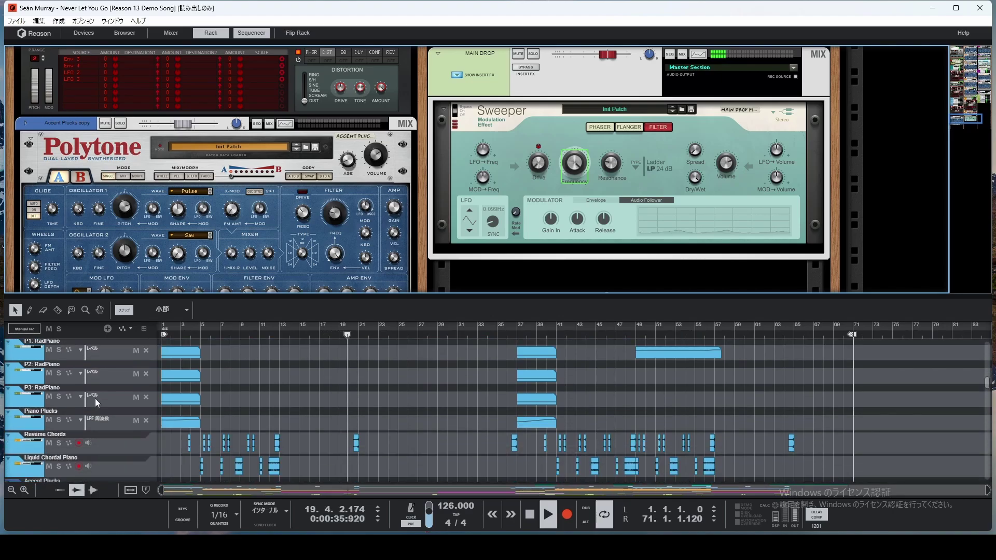
scroll(95, 399, up, 3)
scroll(412, 404, down, 1)
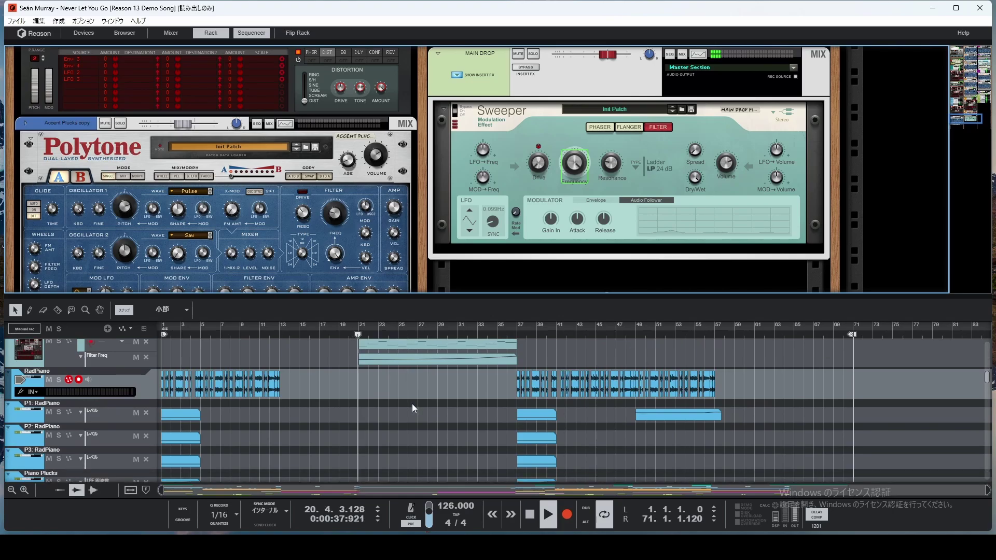
scroll(441, 413, up, 1)
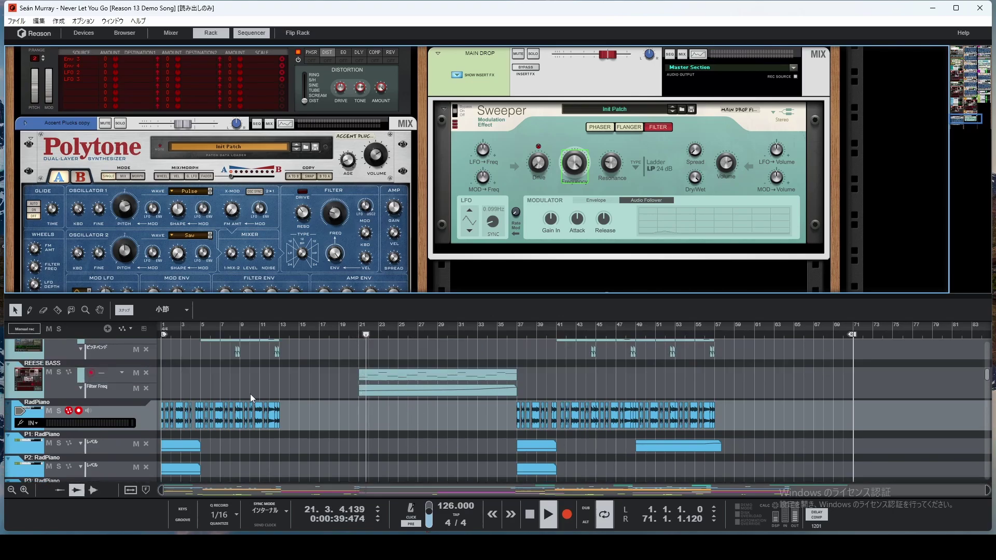
click(26, 382)
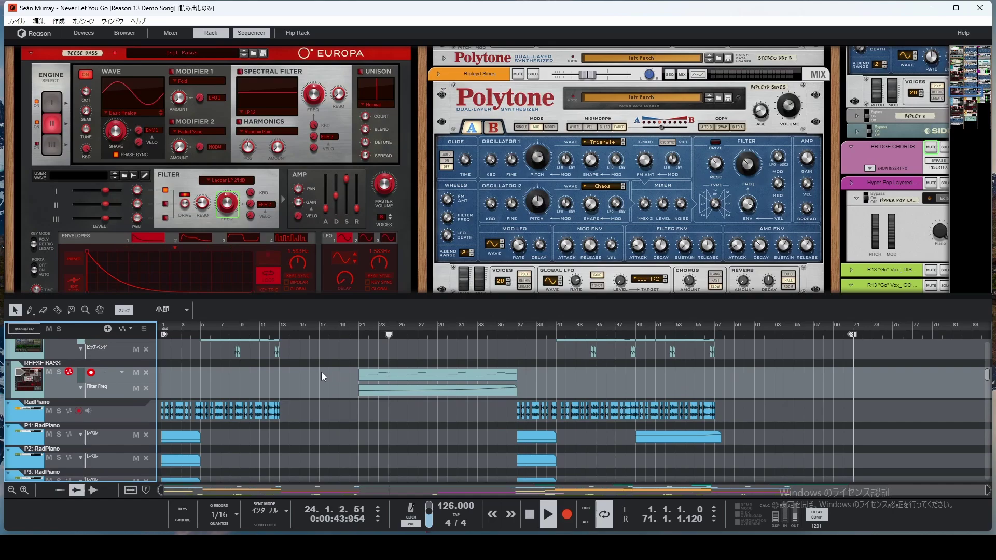
Step: Examine the song arrangement from the Master Ripley track to Piano Plucks at several timeline zoom levels, ending with the whole song in view
scroll(322, 375, down, 3)
scroll(322, 374, up, 4)
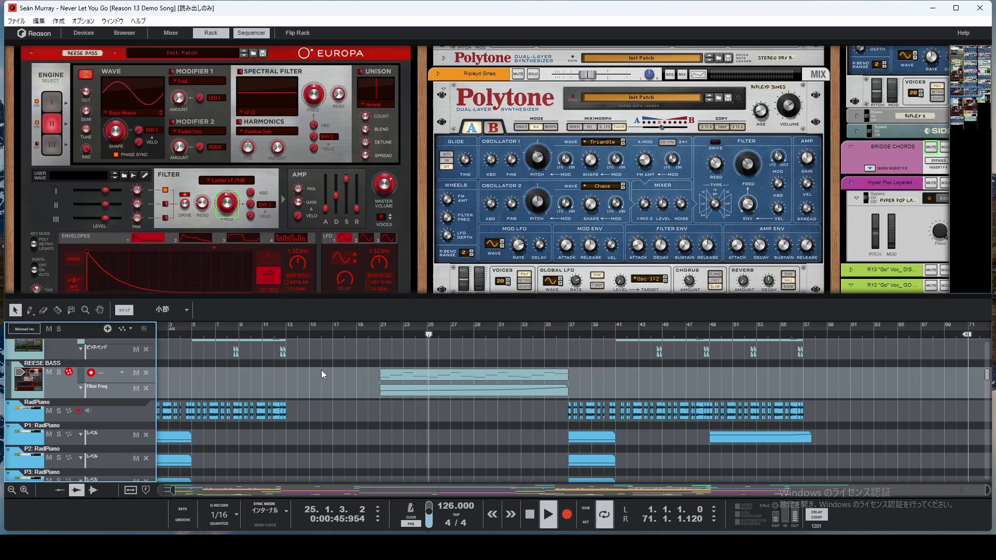
scroll(322, 370, down, 5)
scroll(322, 370, up, 9)
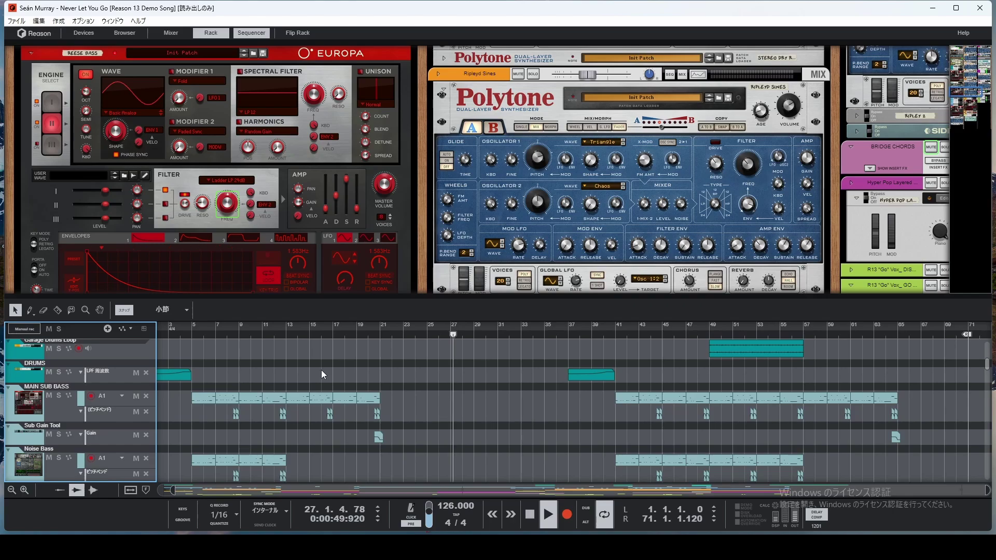
scroll(321, 369, down, 5)
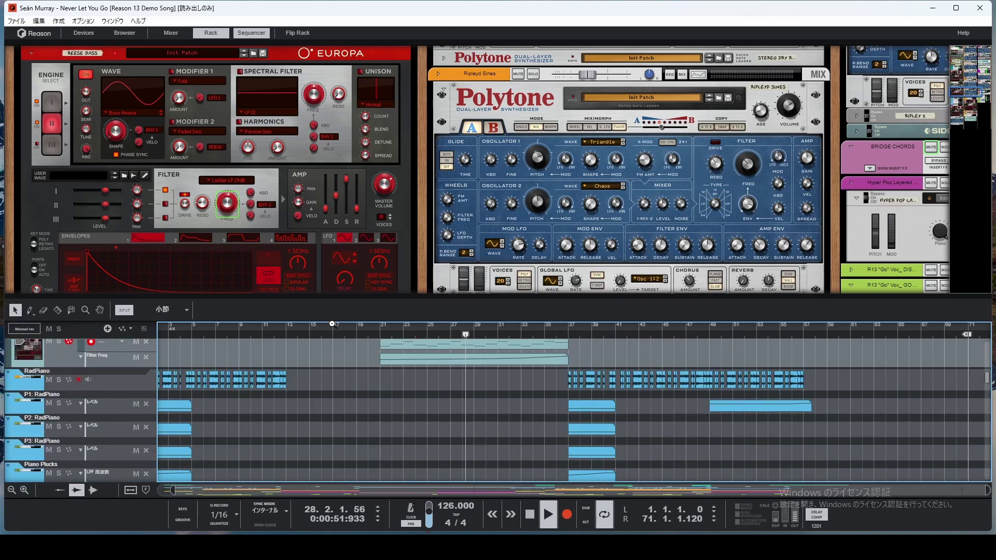
drag(332, 324, 373, 299)
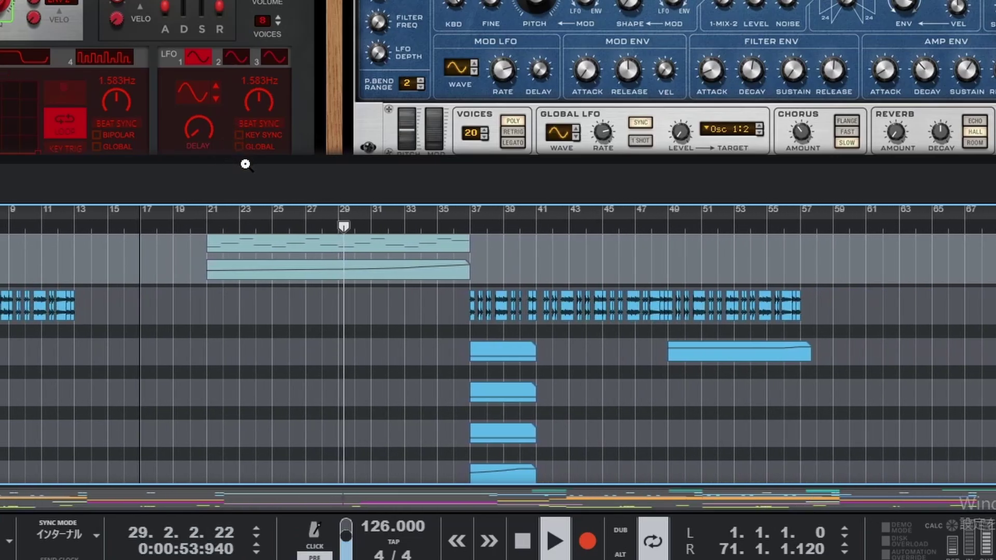
drag(245, 165, 216, 238)
scroll(120, 337, down, 5)
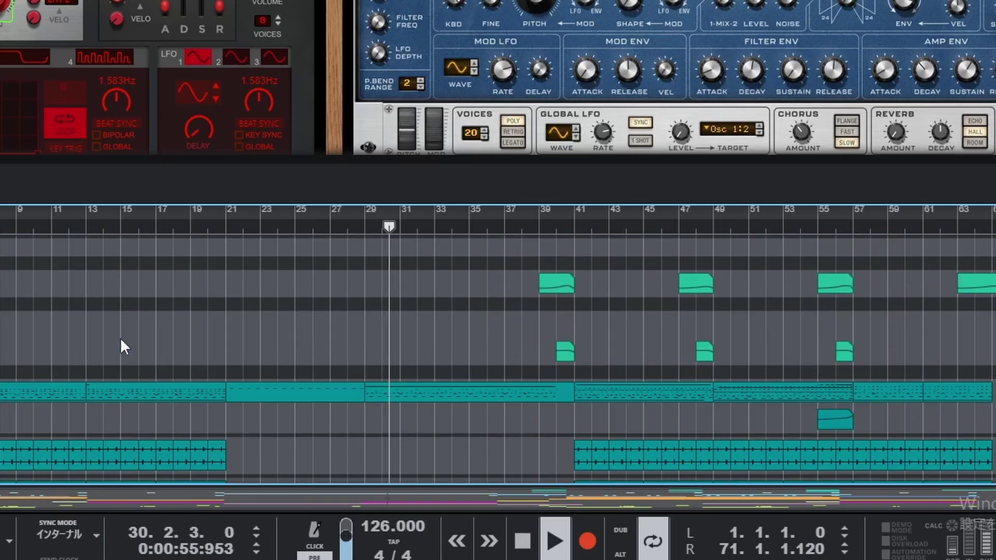
drag(140, 216, 84, 193)
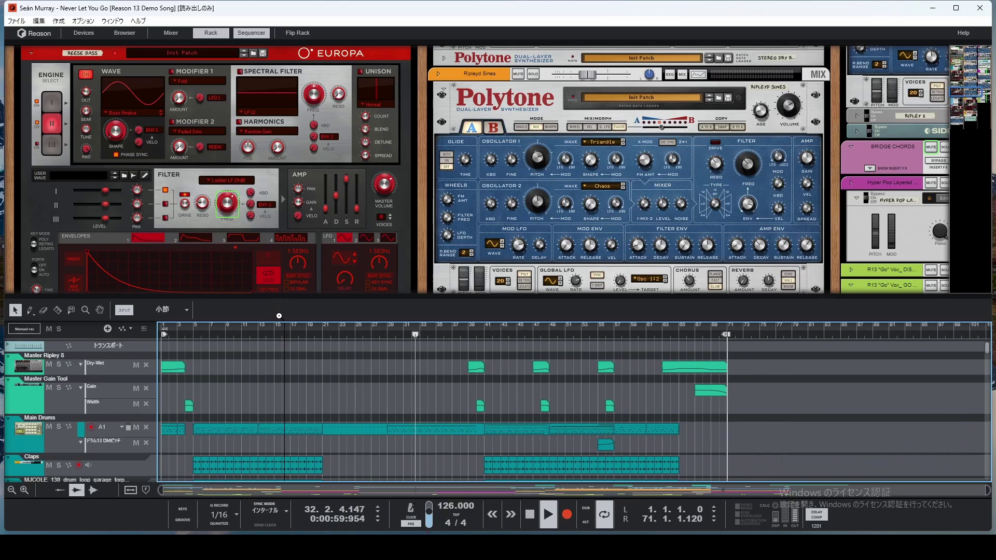
drag(279, 316, 567, 307)
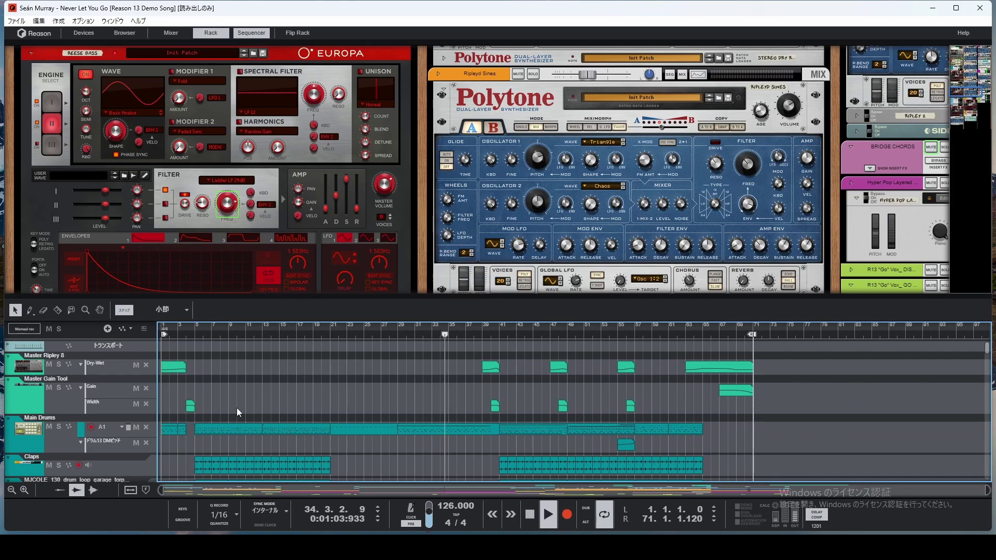
Step: Find the Main Poly Chords B track in the sequencer and select it to show its Polytone in the rack
scroll(280, 410, down, 10)
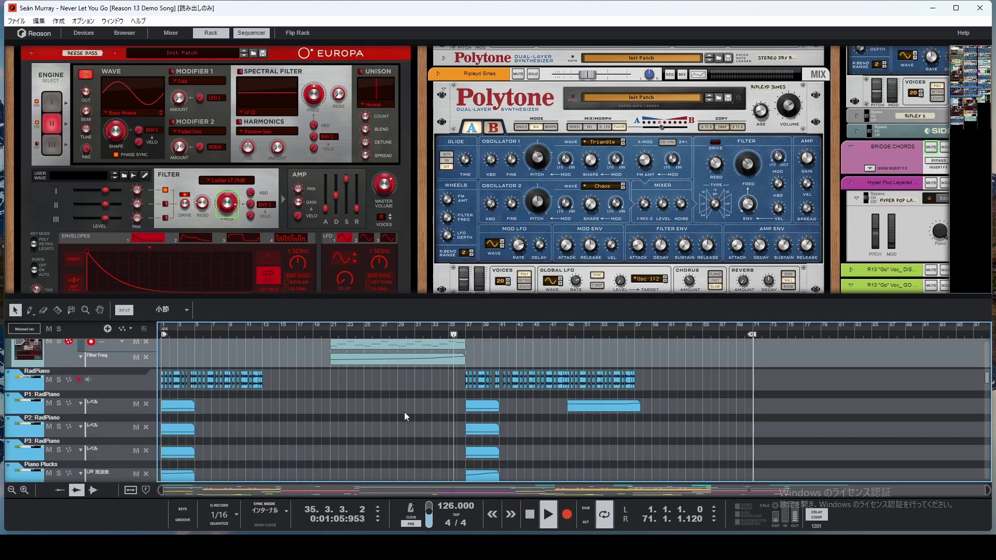
scroll(404, 414, down, 8)
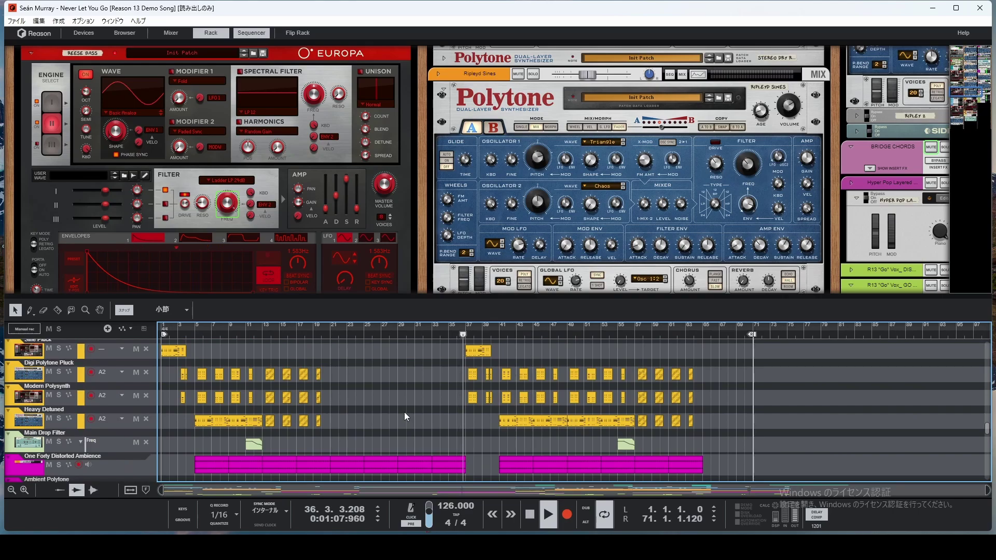
scroll(404, 412, down, 8)
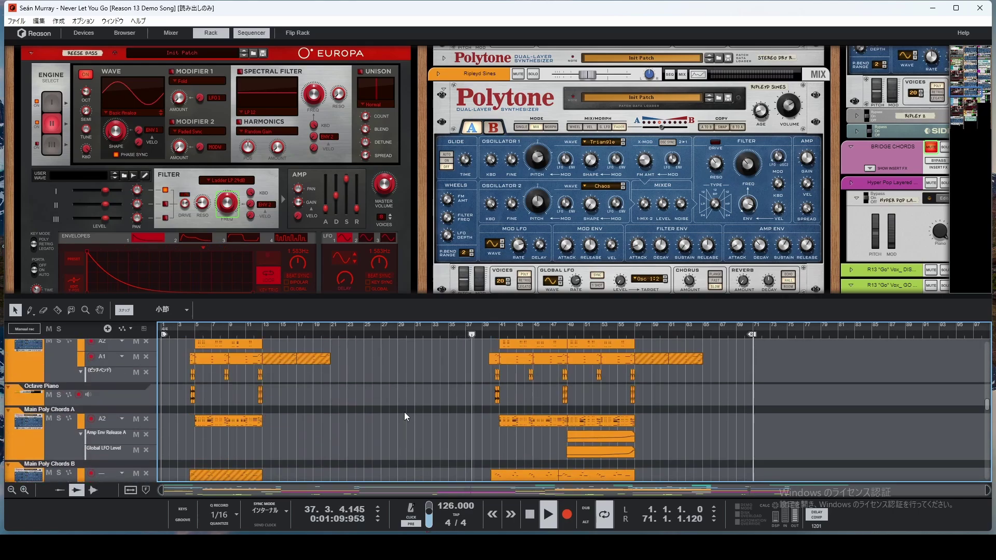
click(409, 394)
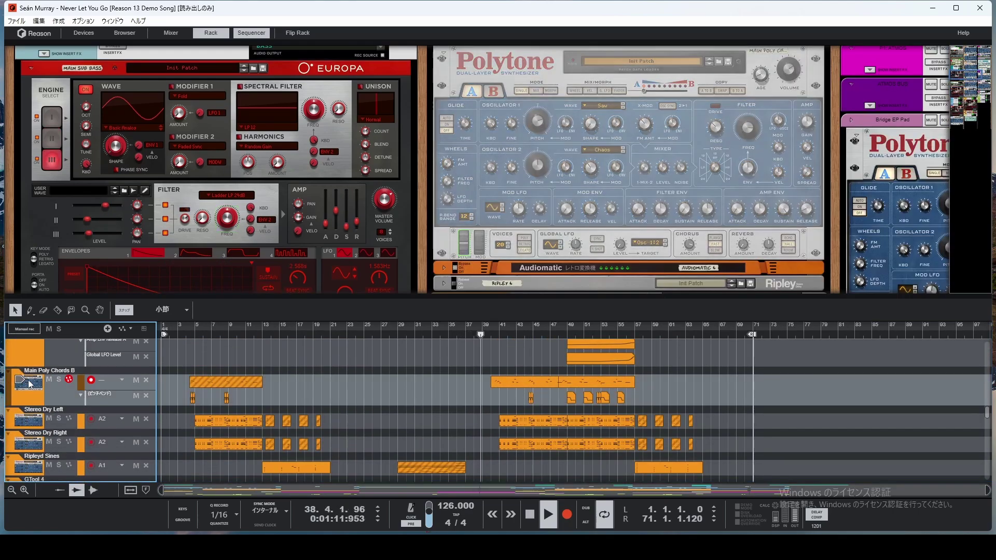
Step: Open the Main Poly Chords B note clip starting at bar 40 to view its notes, and return to the arrangement
scroll(478, 414, down, 1)
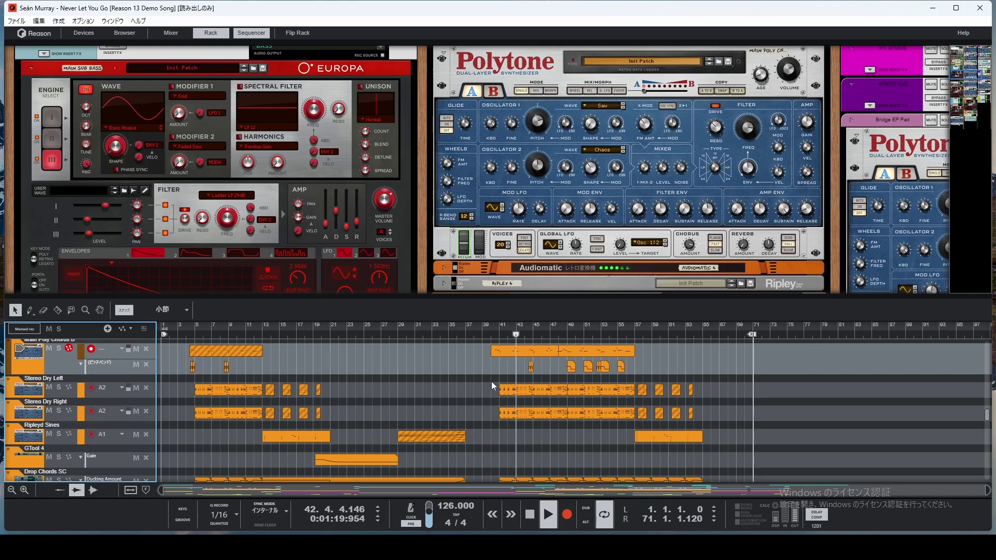
double_click(521, 354)
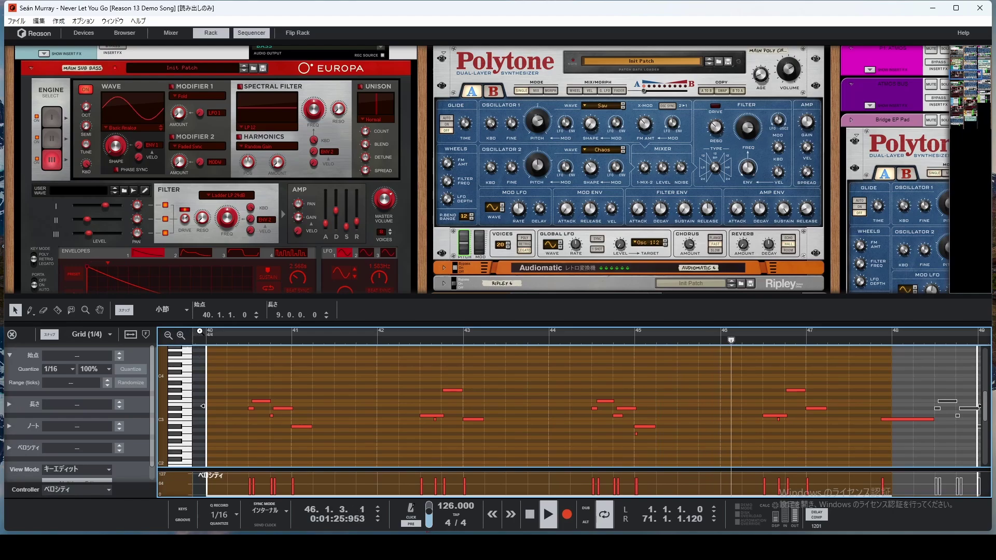
click(12, 335)
Step: Select the Stereo Dry Right track to bring its Polytone device into view in the rack
scroll(631, 405, down, 2)
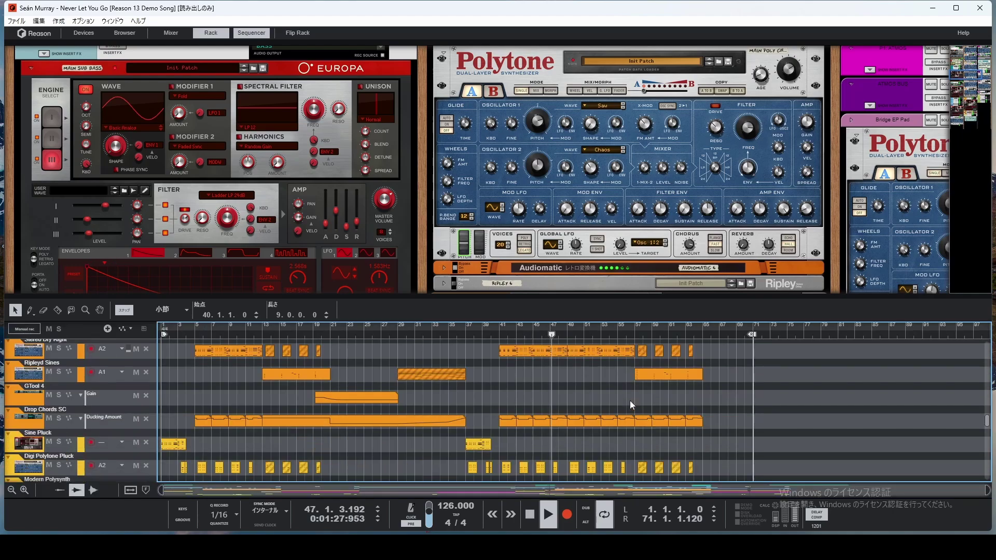
scroll(577, 403, up, 1)
click(33, 386)
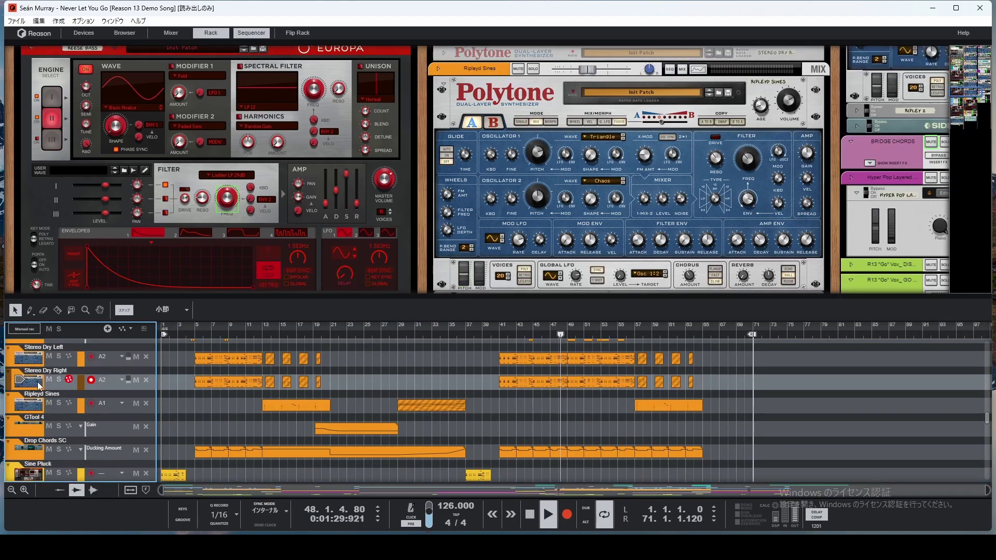
Step: Look past the Polytone and synth tracks to the Main Drop Filter and examine its Sweeper effect in the rack
scroll(571, 406, down, 2)
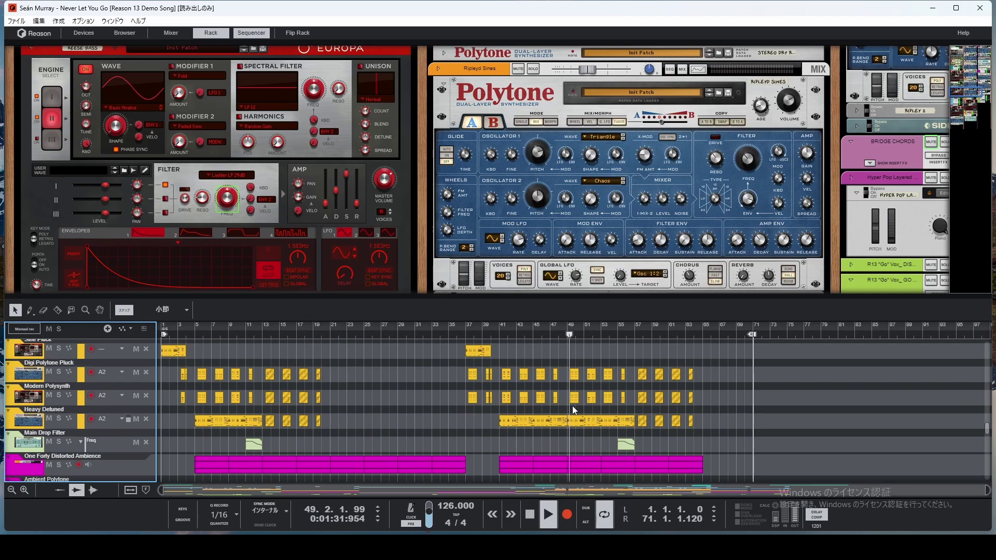
scroll(571, 406, down, 1)
scroll(572, 406, down, 2)
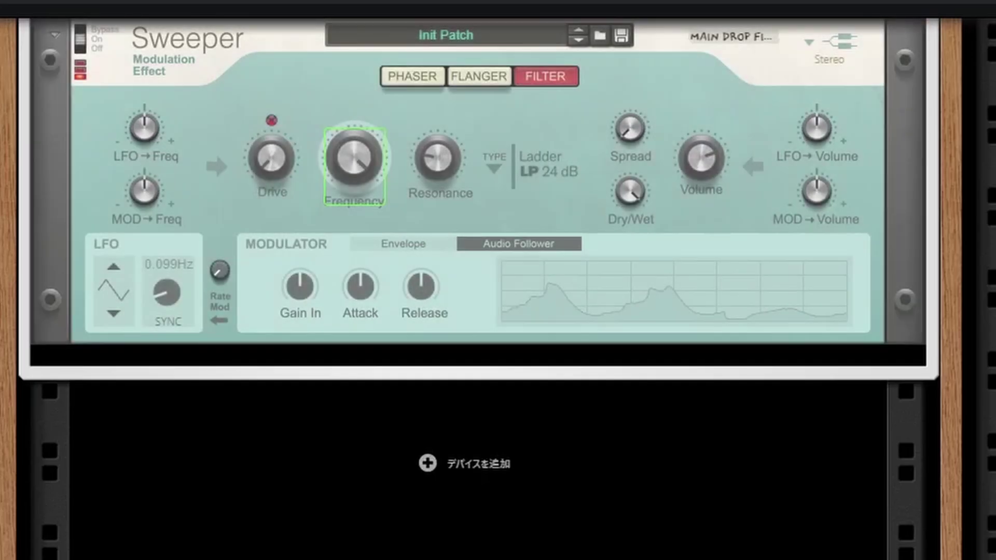
scroll(325, 365, up, 2)
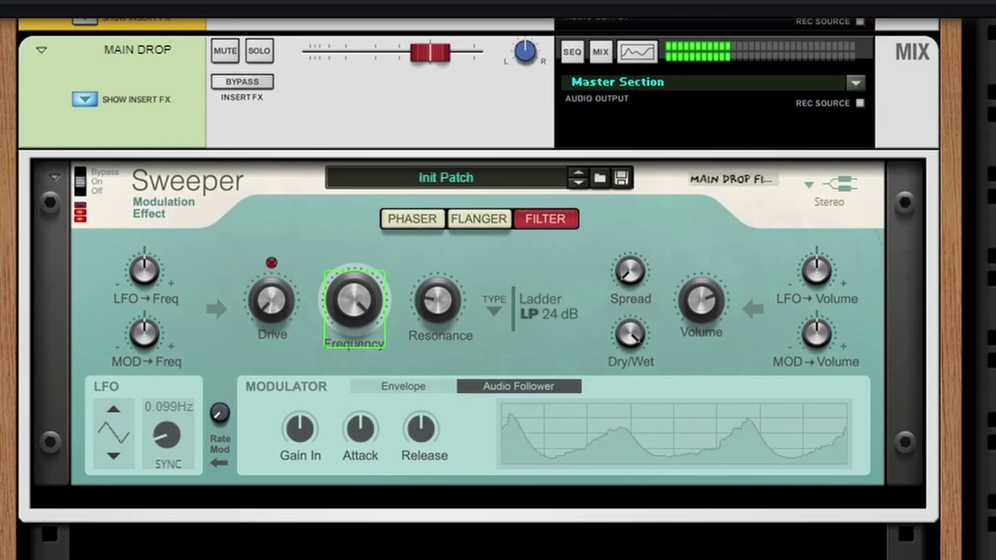
Step: Select the Harm Bell track to bring its Polytone into view in the rack
scroll(593, 409, down, 5)
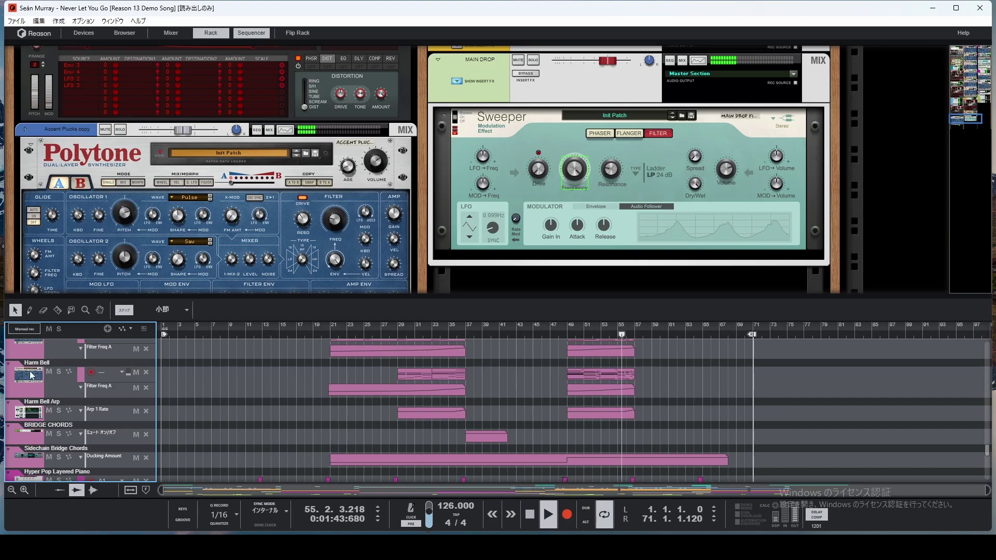
click(32, 373)
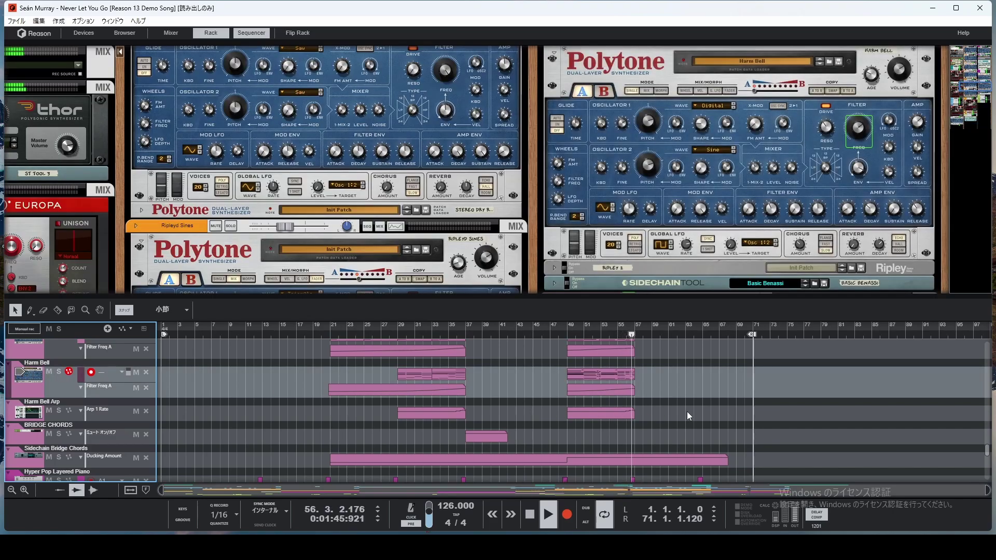
Step: Look through the sequencer's track list, from the vocal tracks and chord tracks to the bass and drum tracks, during playback
scroll(687, 412, down, 15)
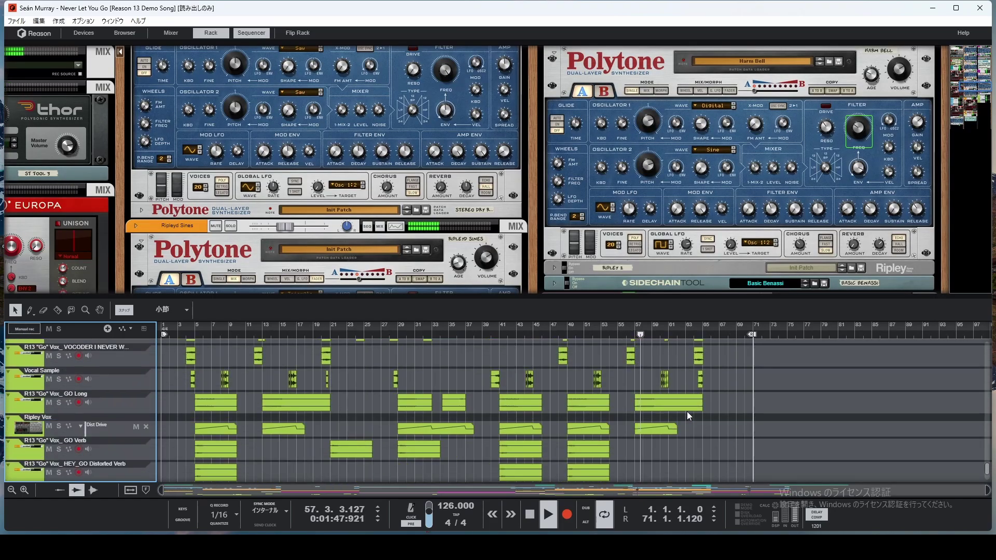
scroll(687, 412, down, 2)
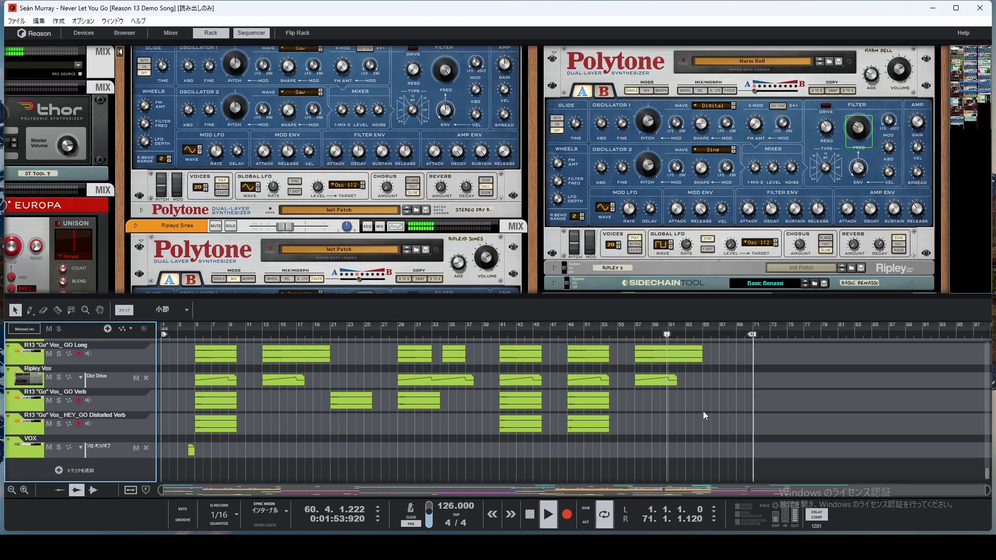
scroll(717, 378, up, 10)
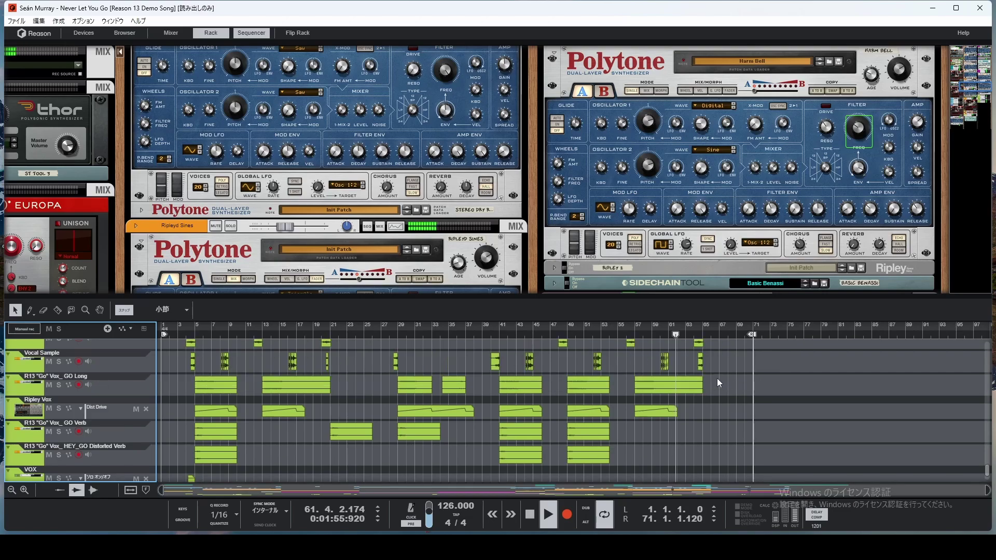
scroll(718, 382, up, 15)
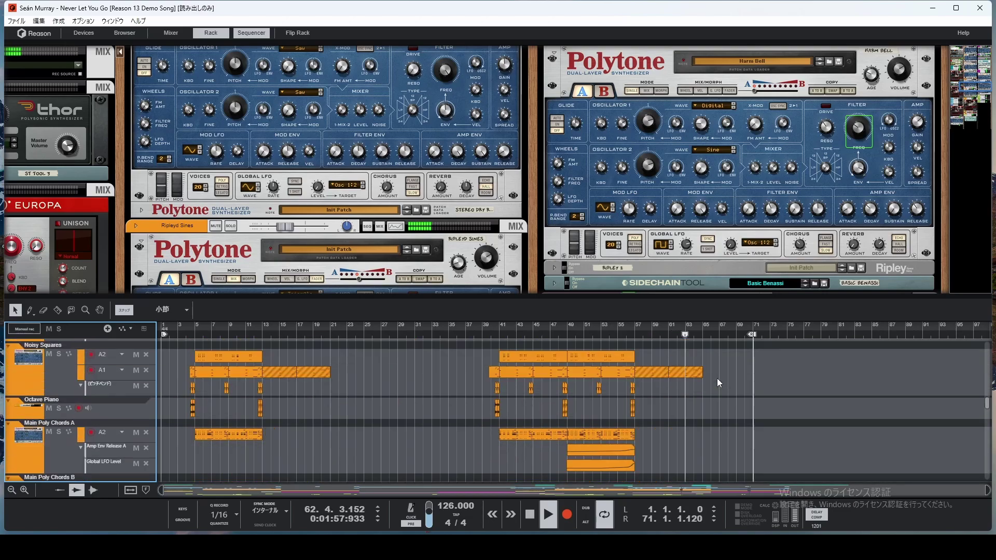
scroll(717, 379, down, 15)
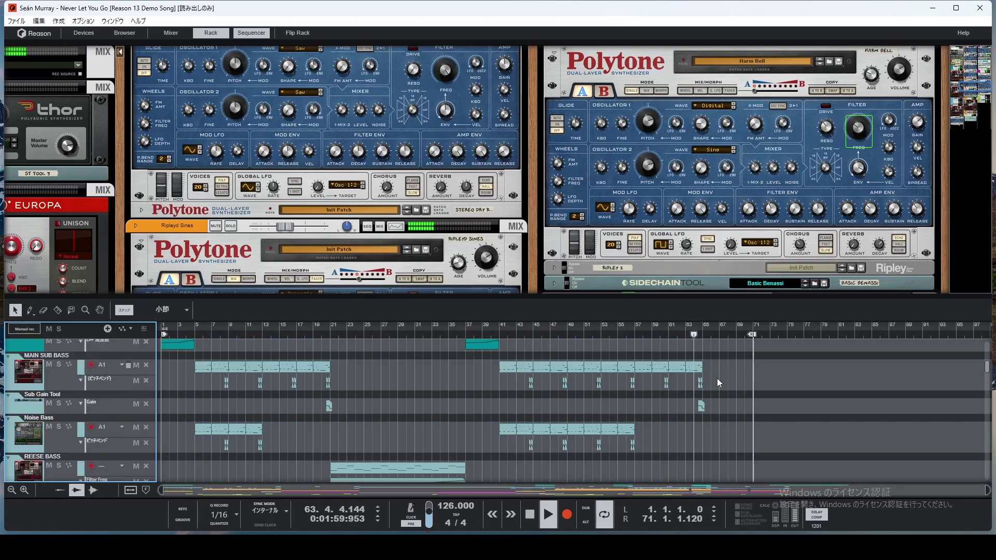
scroll(718, 380, down, 10)
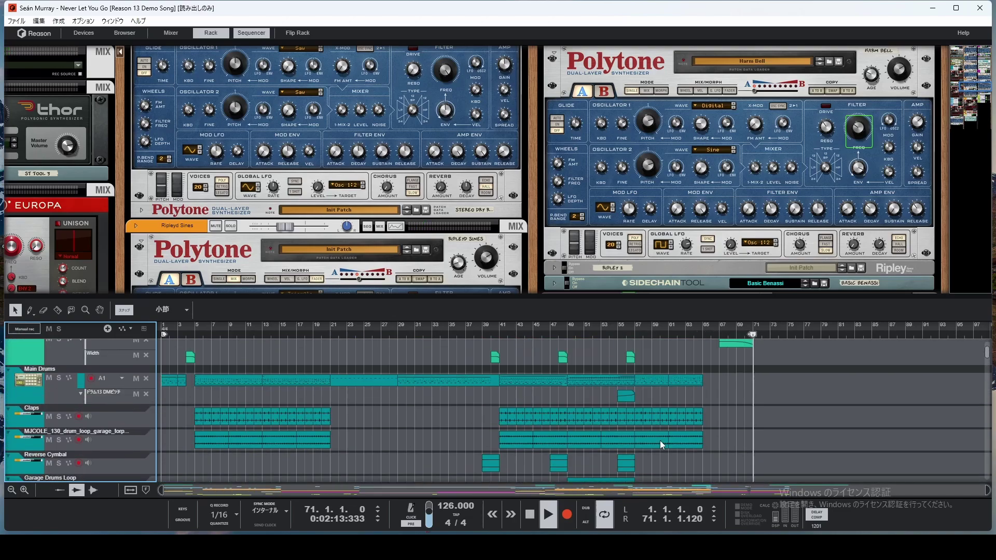
Step: Find the RadPiano audio track in the sequencer and solo it to hear it on its own
scroll(262, 403, down, 6)
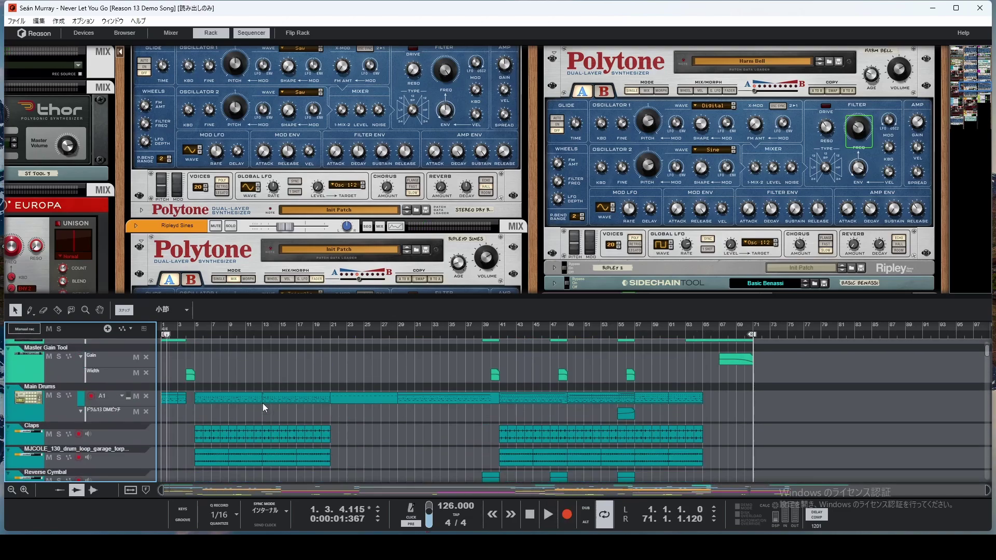
scroll(264, 394, down, 3)
scroll(263, 394, down, 3)
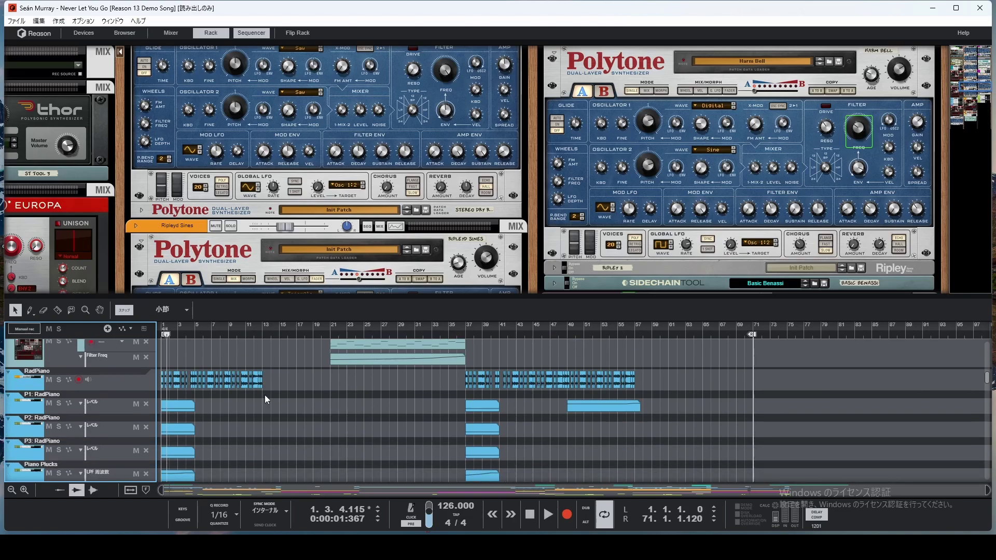
click(58, 372)
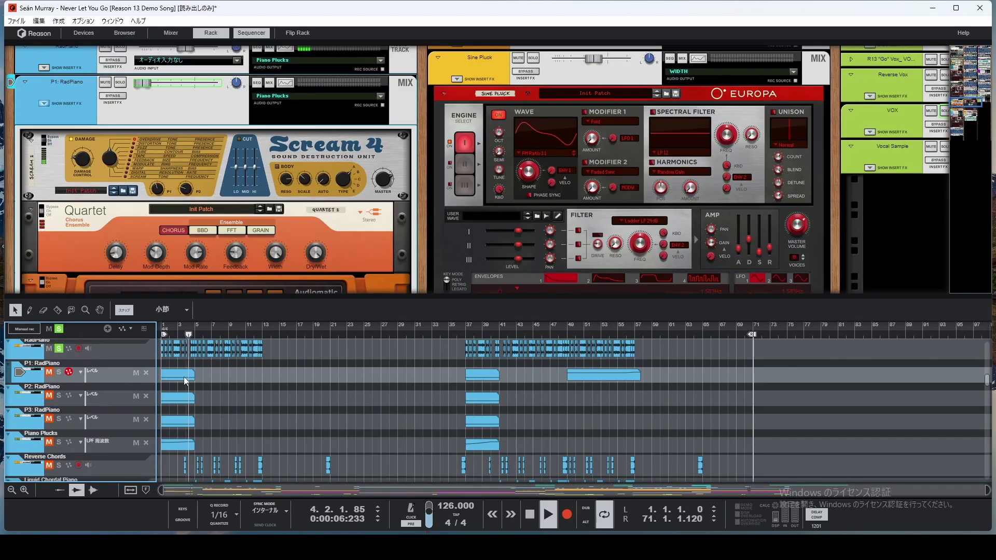
Step: Show and examine the RadPiano channel's insert effects, and hide the insert effects of both RadPiano and P1: RadPiano
scroll(183, 377, up, 1)
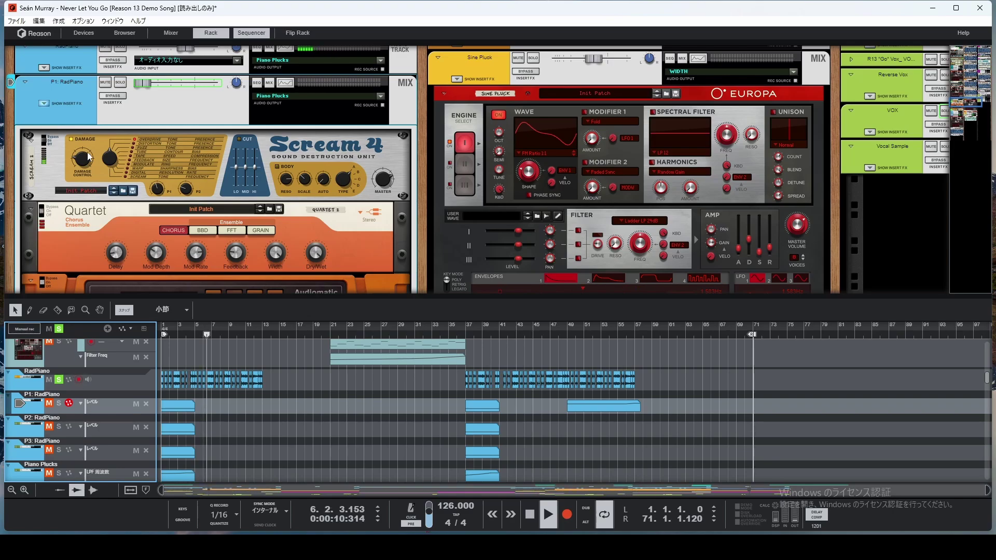
scroll(87, 156, up, 1)
click(43, 130)
scroll(167, 190, down, 2)
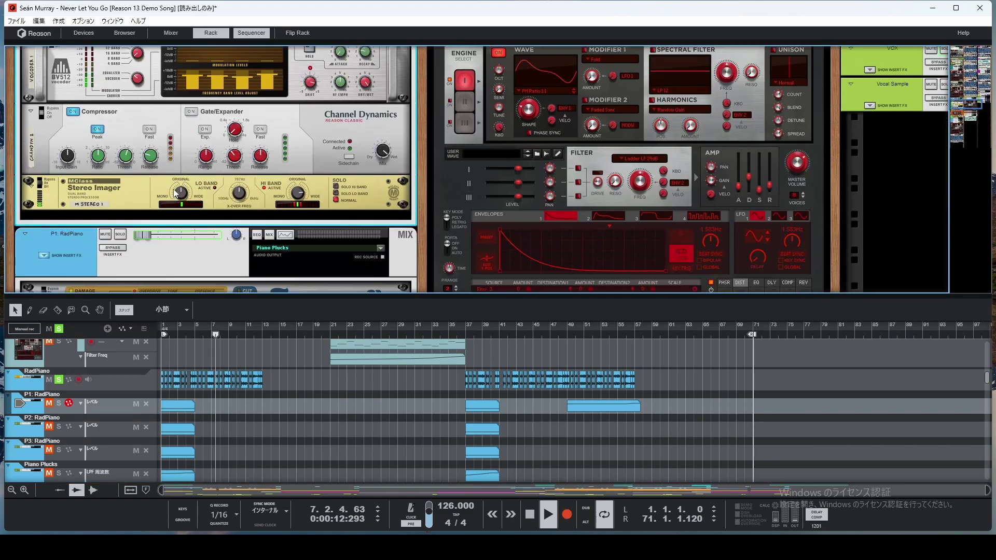
scroll(175, 191, up, 4)
scroll(174, 189, down, 3)
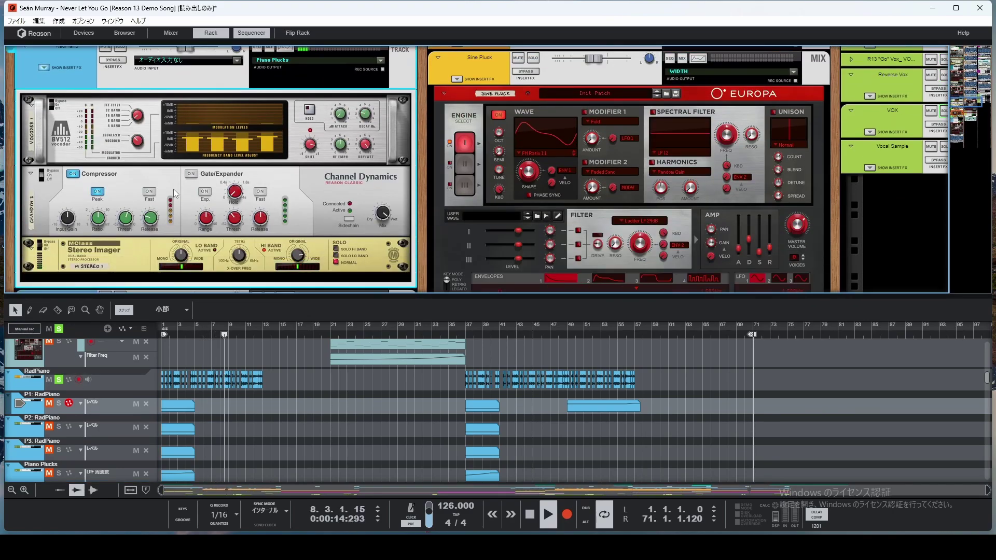
scroll(174, 189, up, 2)
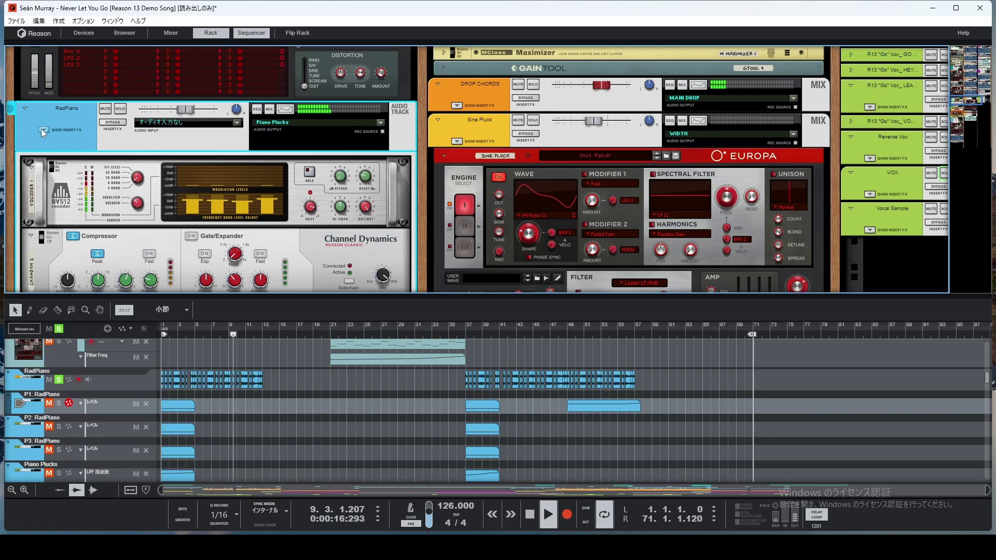
click(43, 131)
click(44, 166)
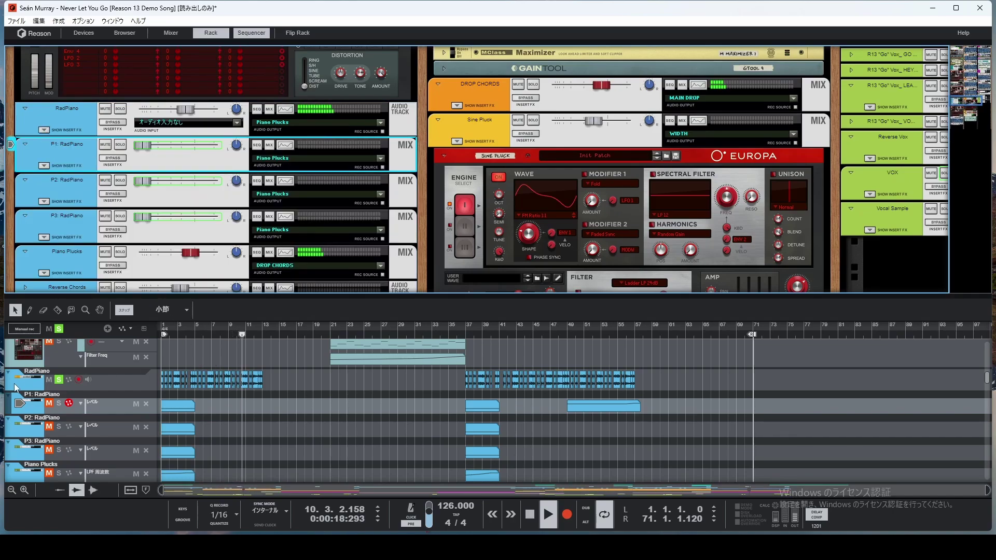
Step: Clear all active solos in the sequencer so the full mix plays
scroll(26, 385, down, 3)
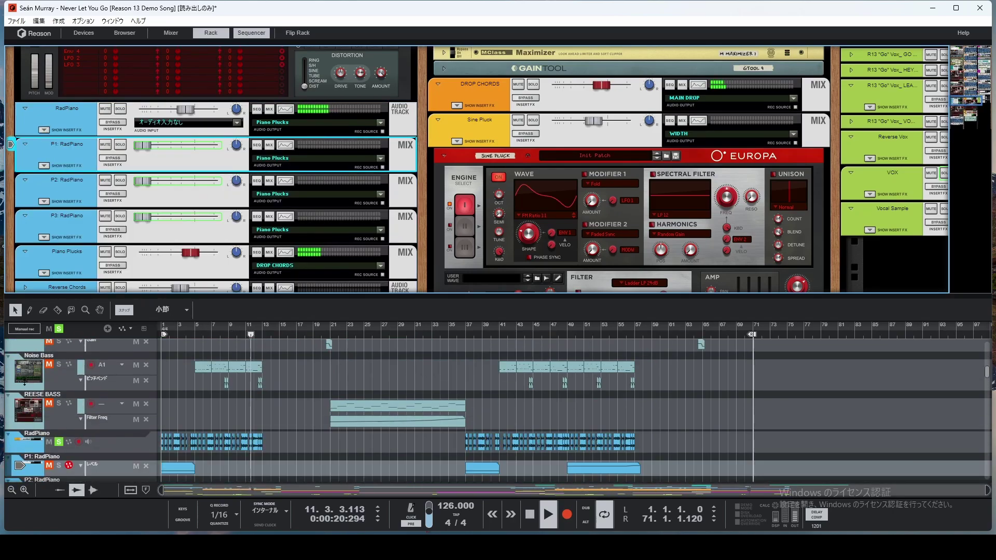
scroll(29, 381, down, 10)
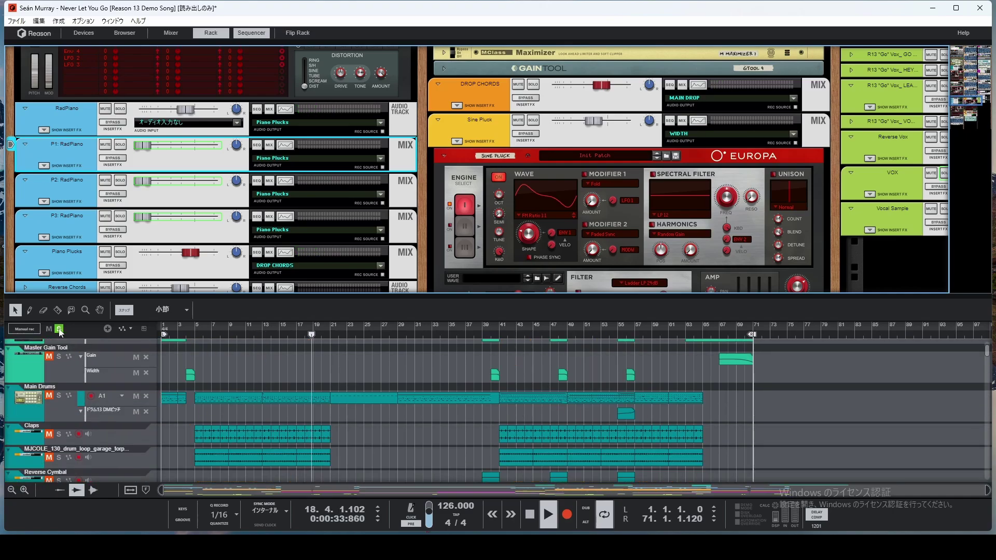
click(59, 329)
scroll(370, 393, up, 1)
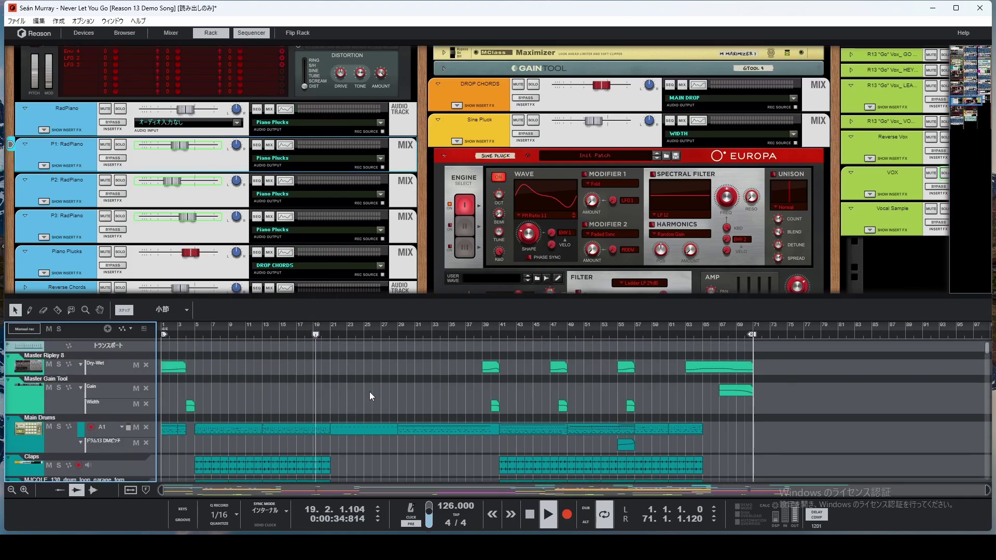
Step: Solo the Main Drums track and move playback to about bar 30
scroll(370, 392, down, 1)
click(58, 395)
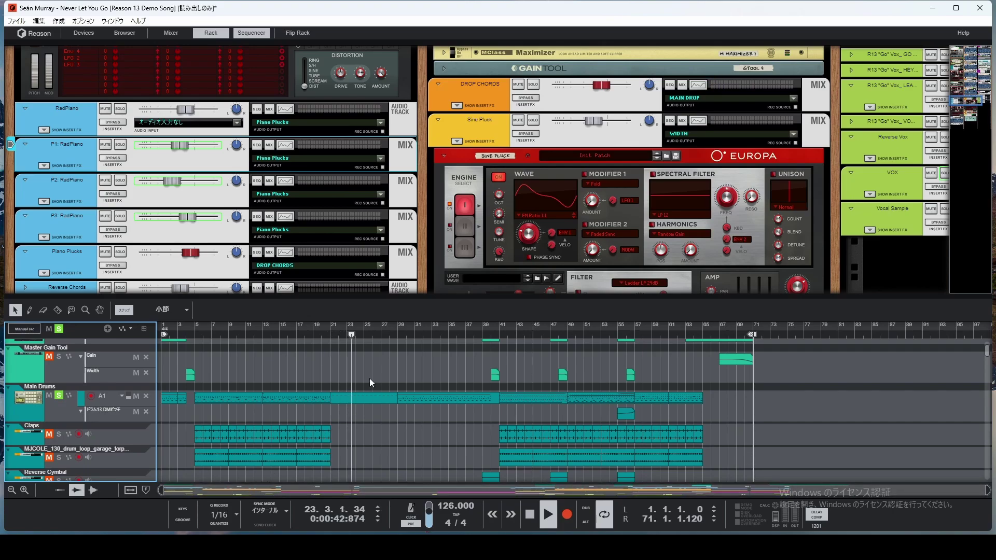
click(408, 335)
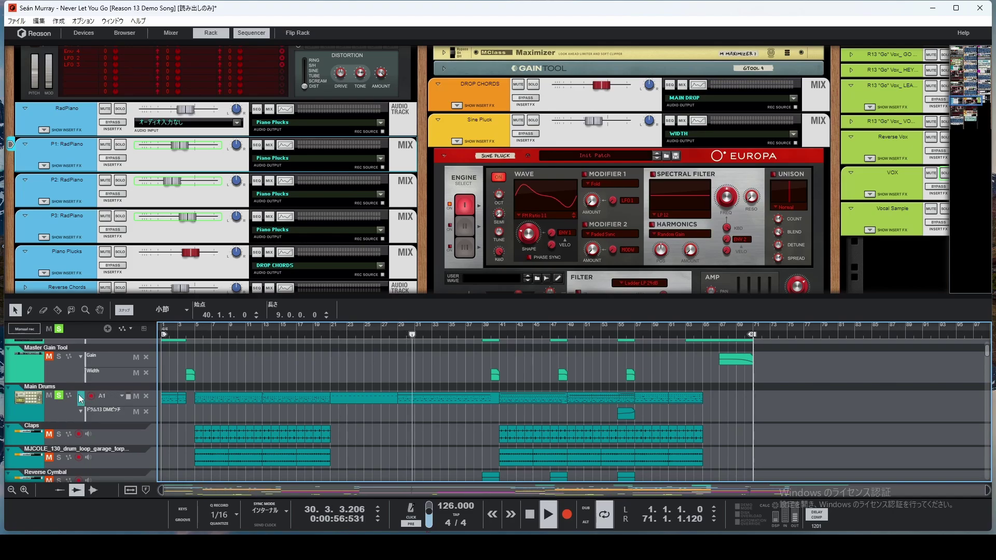
Step: Select the Main Drums track to bring its Kong Drum Designer into view in the rack
click(30, 399)
scroll(145, 197, up, 1)
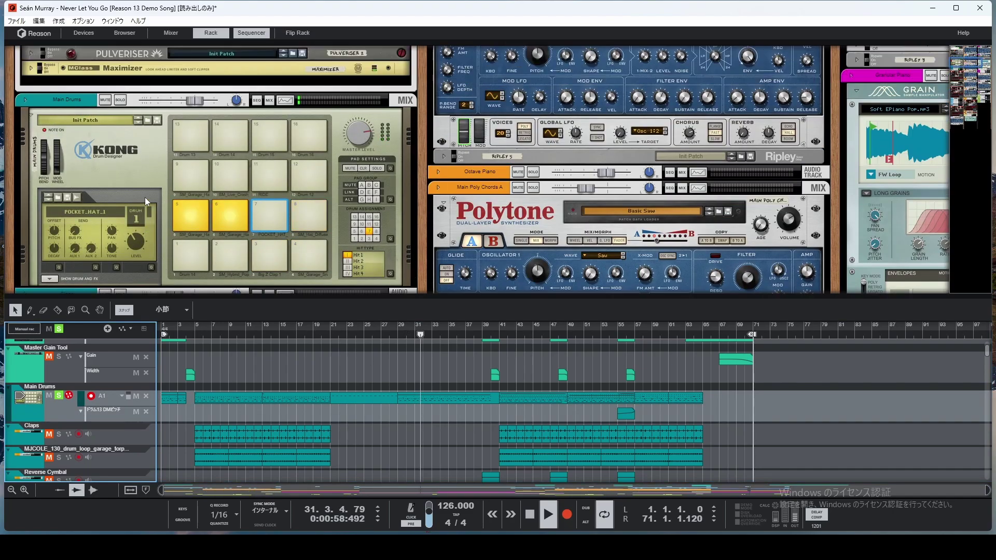
scroll(114, 167, up, 2)
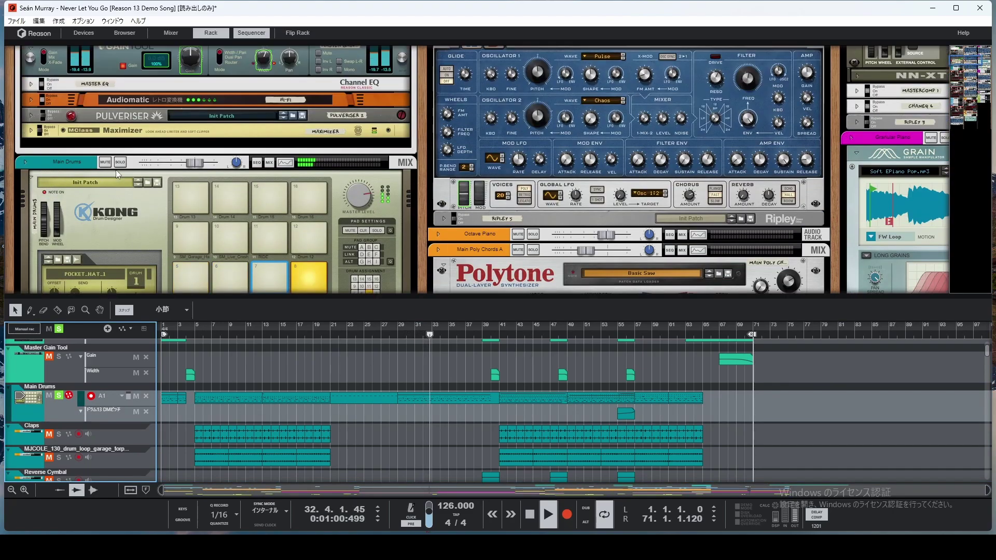
Step: Bypass the Master Section's insert effects to hear the drums without them
scroll(111, 175, up, 2)
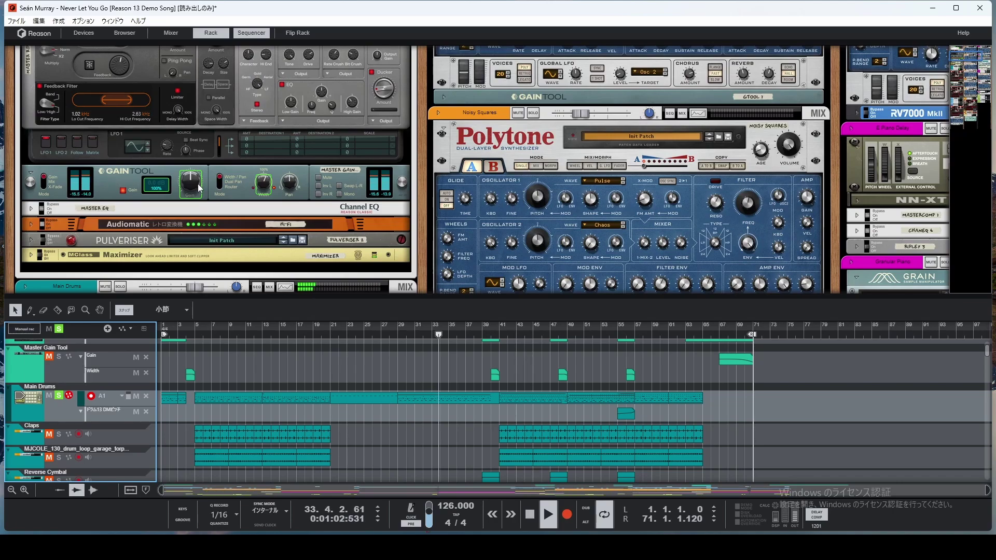
scroll(276, 204, up, 2)
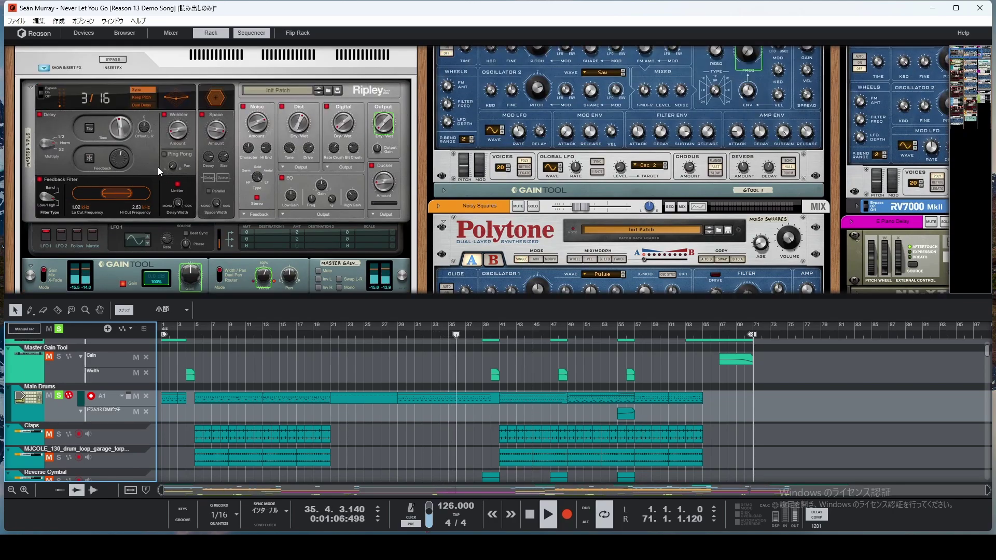
click(113, 59)
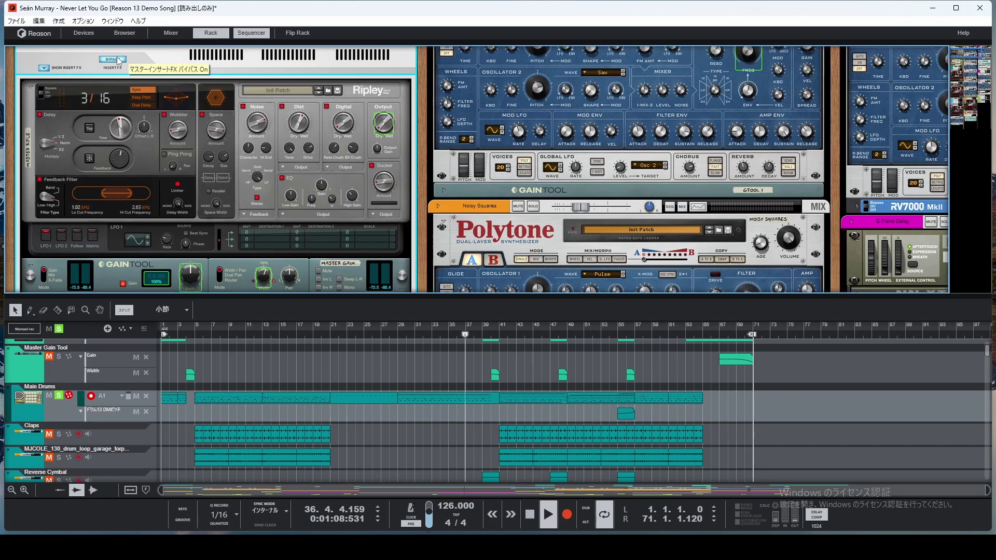
Step: Unfold the Audiomatic device in the Master Section's insert effects chain and examine it
scroll(201, 138, down, 5)
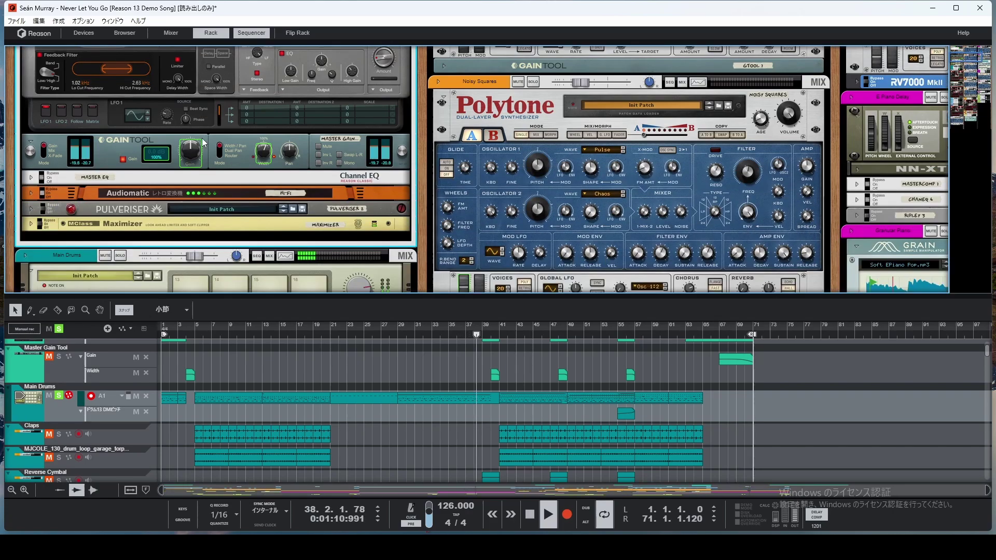
click(31, 194)
scroll(33, 197, down, 1)
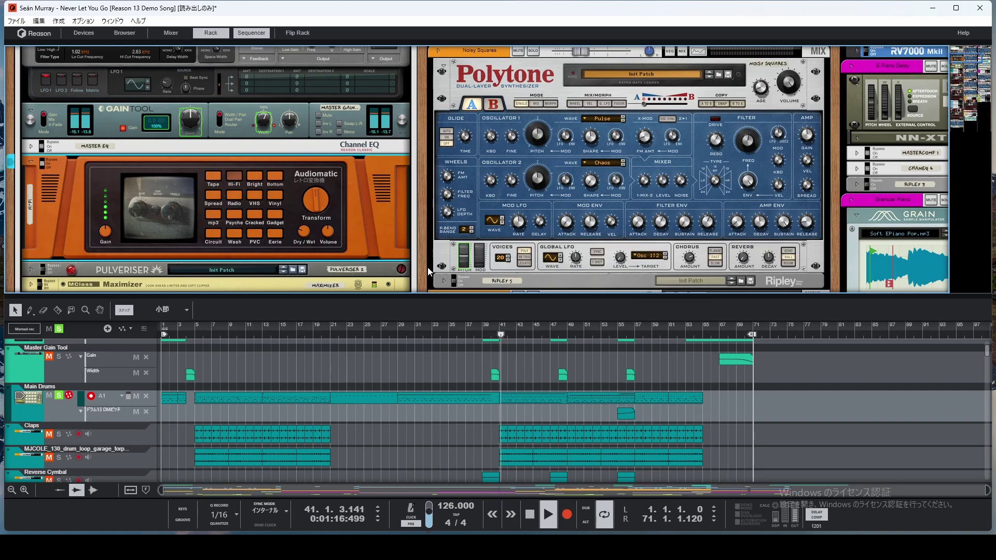
click(44, 164)
Step: Compare the drums with the Master Section's insert effects bypassed and active, and hide those insert effects
scroll(91, 185, up, 10)
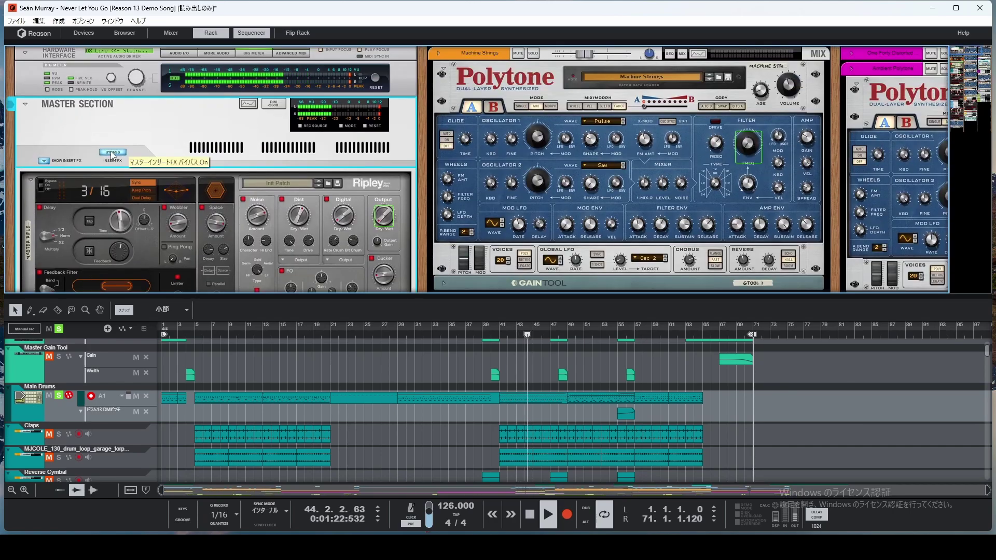
scroll(182, 211, down, 8)
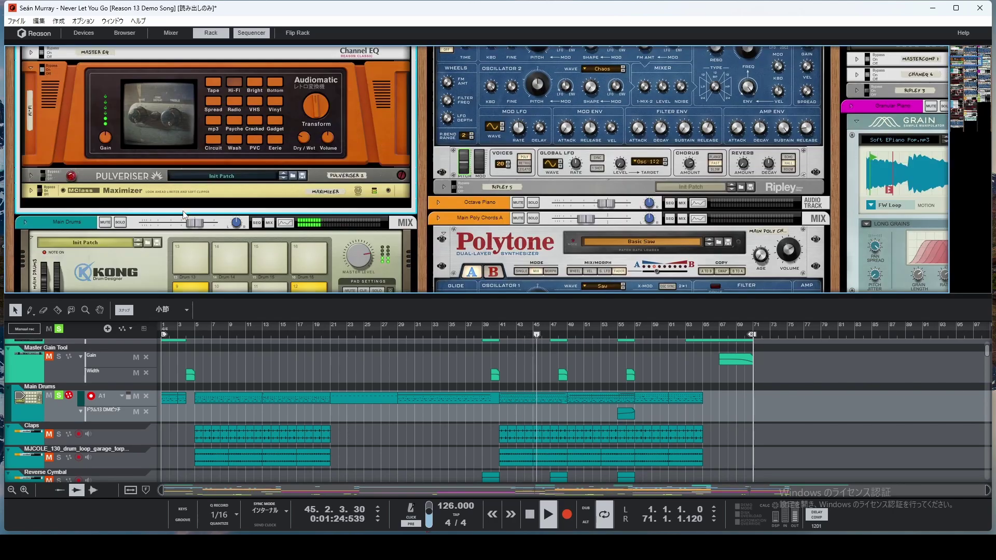
scroll(183, 210, down, 5)
scroll(102, 151, up, 8)
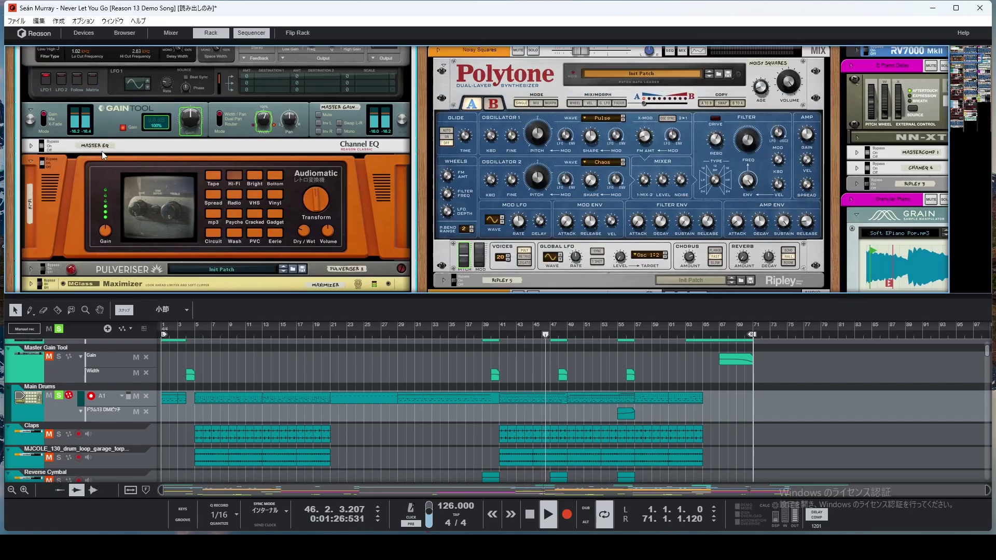
scroll(102, 151, up, 10)
click(58, 163)
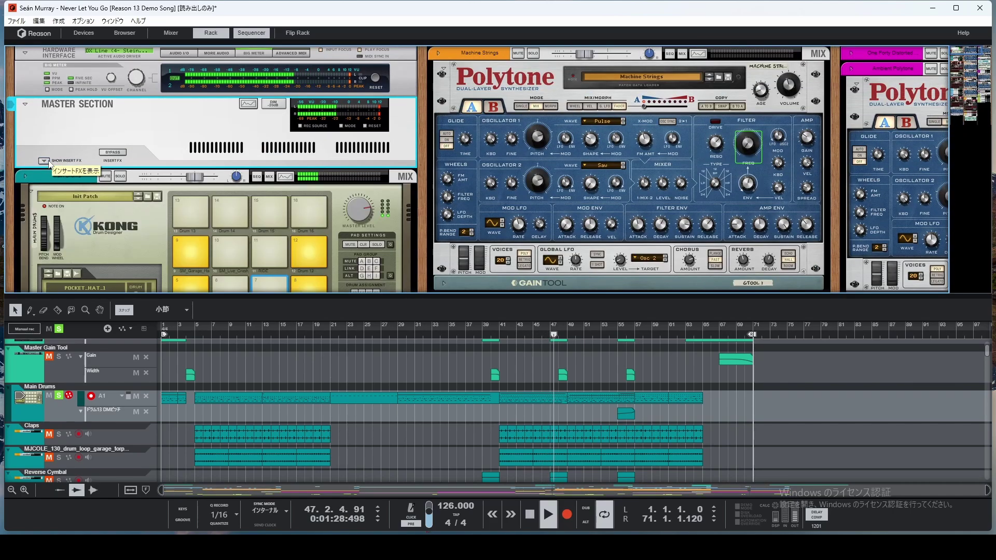
Step: Unfold the Main Drums mix channel and check its insert effects section, hiding it again
scroll(200, 175, down, 3)
click(26, 51)
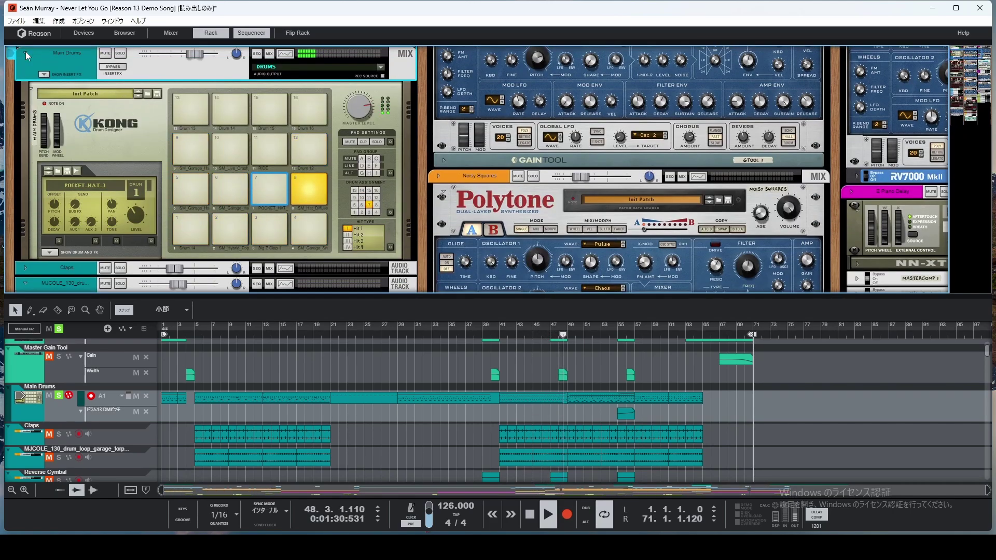
click(43, 75)
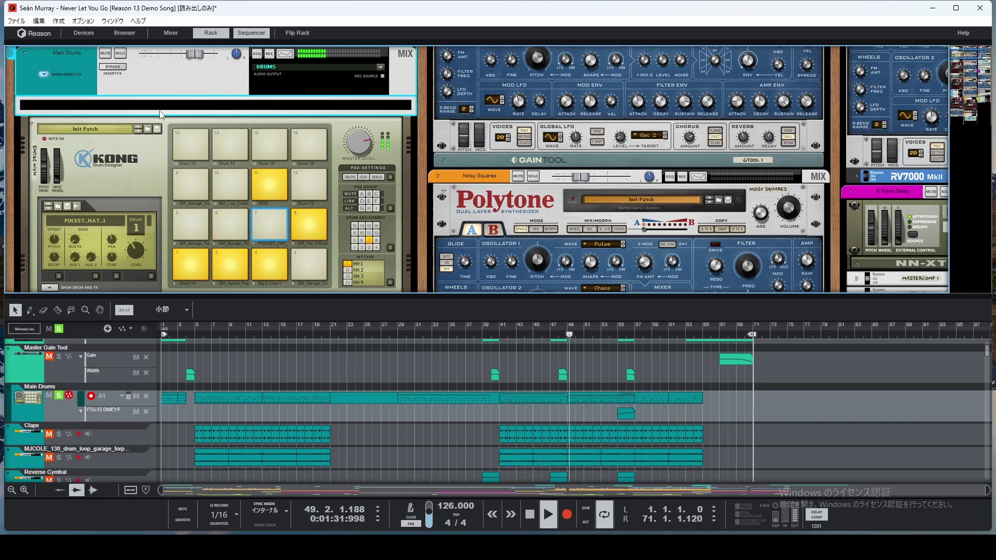
click(43, 73)
scroll(115, 135, down, 3)
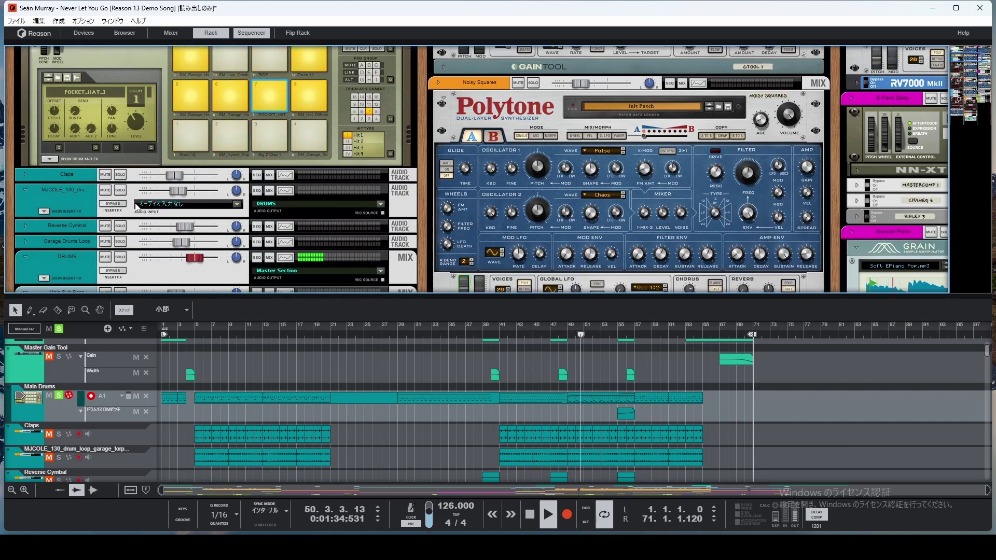
Step: Show Kong's drum and FX section, look at its drum module and effects, and hide the section again
click(50, 159)
scroll(190, 174, down, 2)
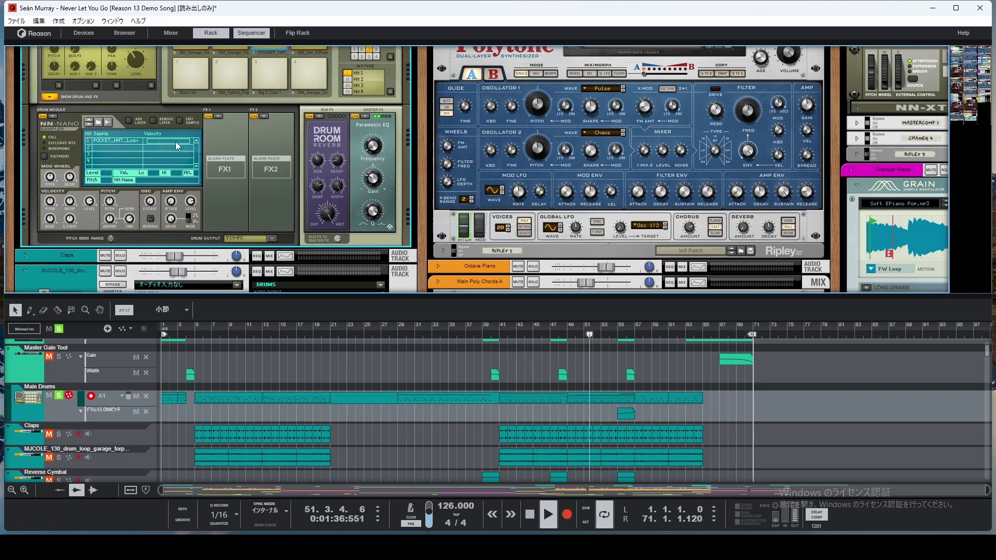
scroll(48, 190, up, 3)
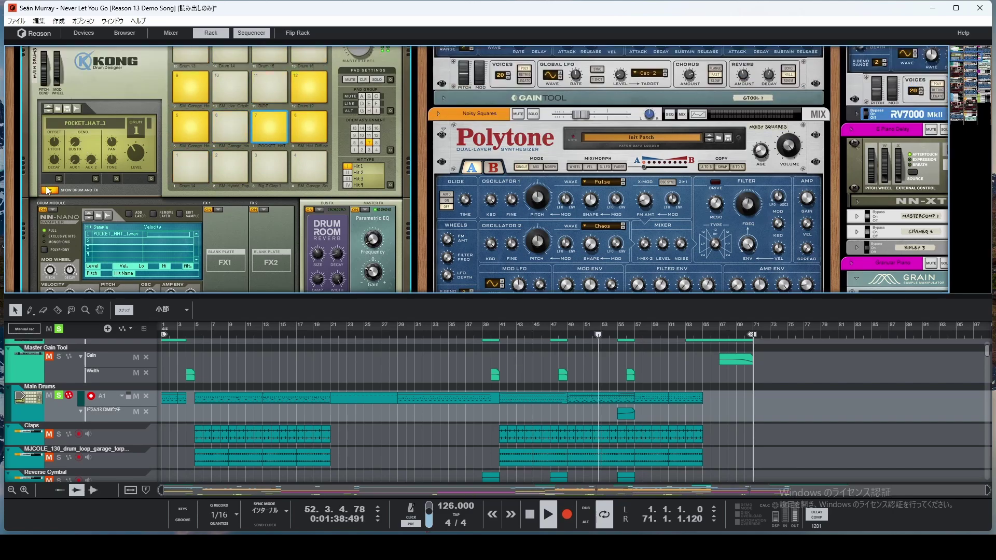
click(48, 190)
scroll(167, 190, up, 2)
scroll(136, 133, up, 1)
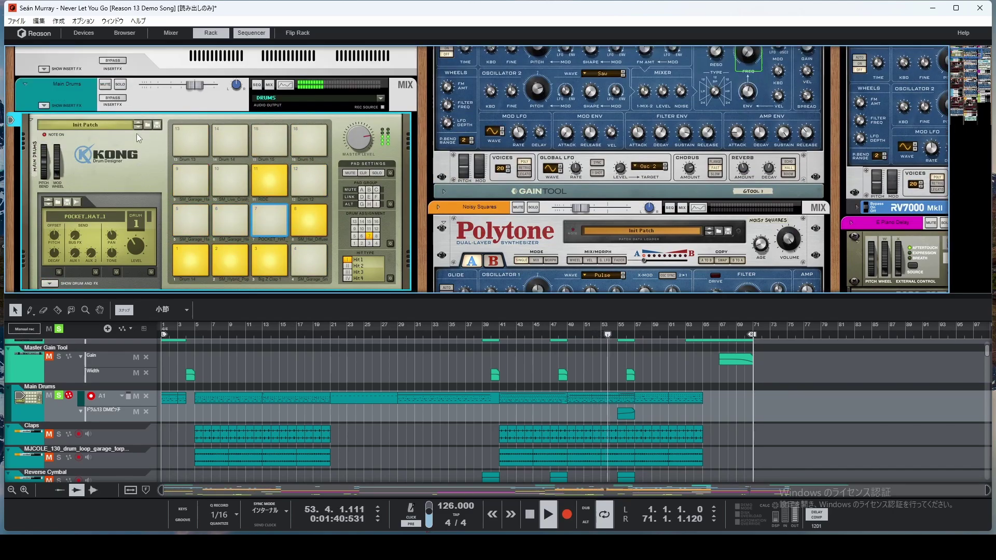
scroll(135, 133, down, 2)
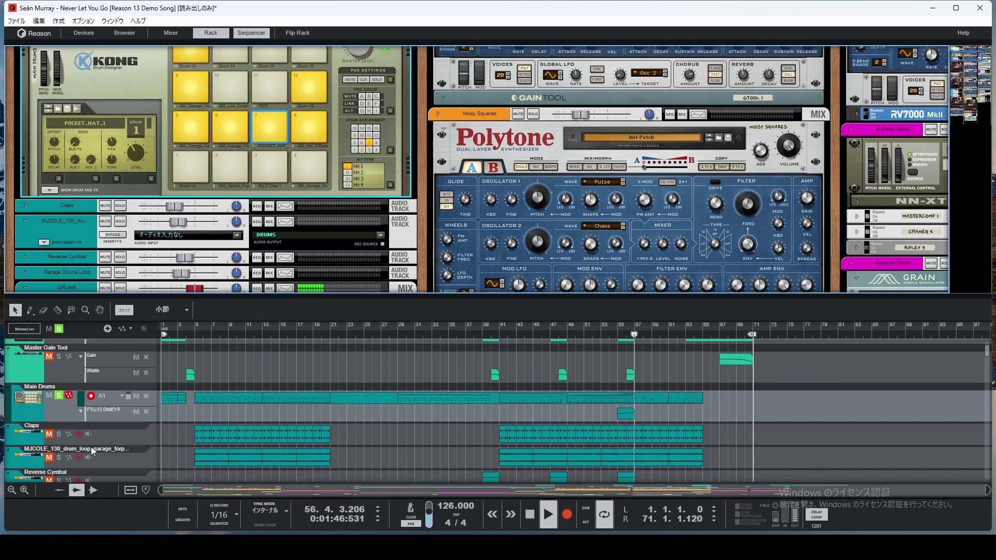
Step: Solo the MJCOLE drum loop and Claps tracks to hear them together with the Main Drums
scroll(75, 402, down, 1)
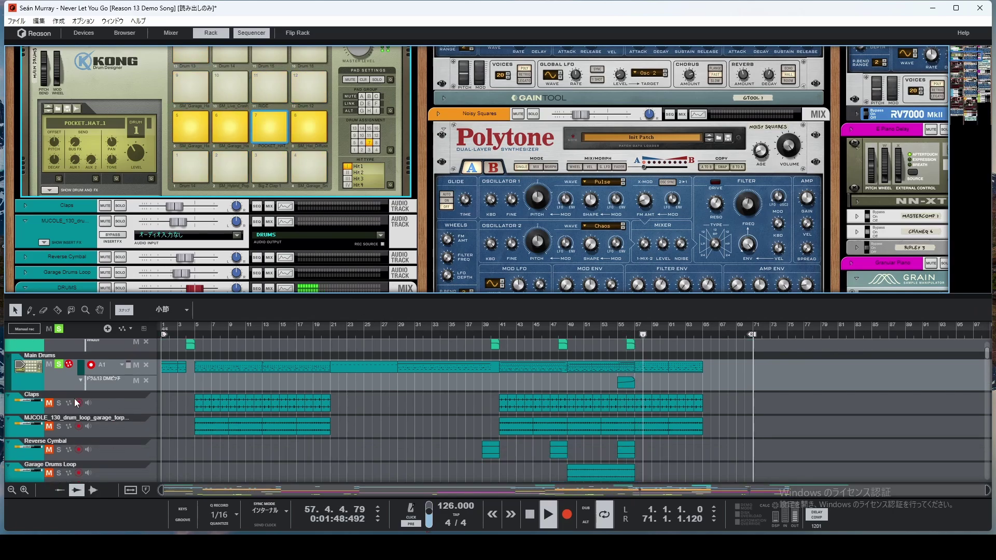
click(59, 427)
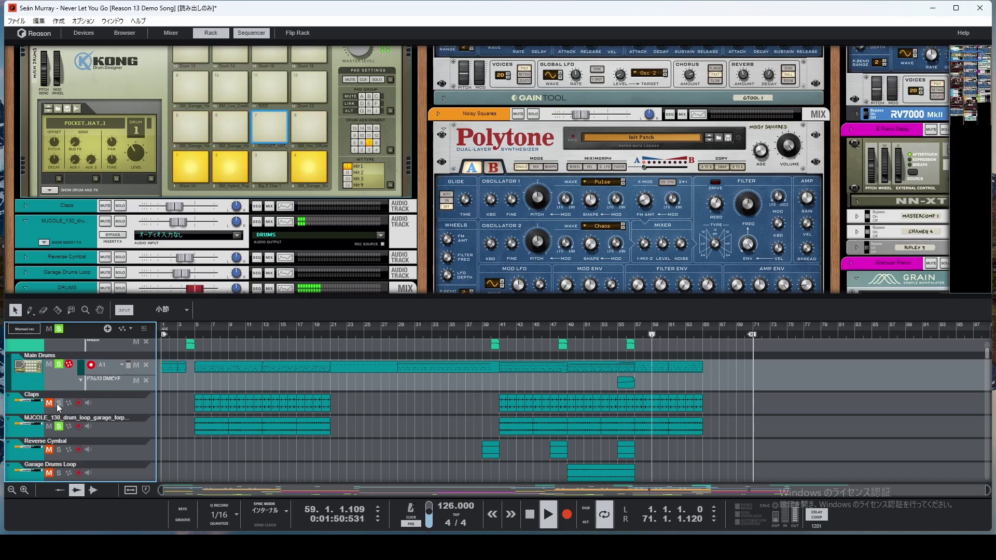
click(59, 403)
click(59, 403)
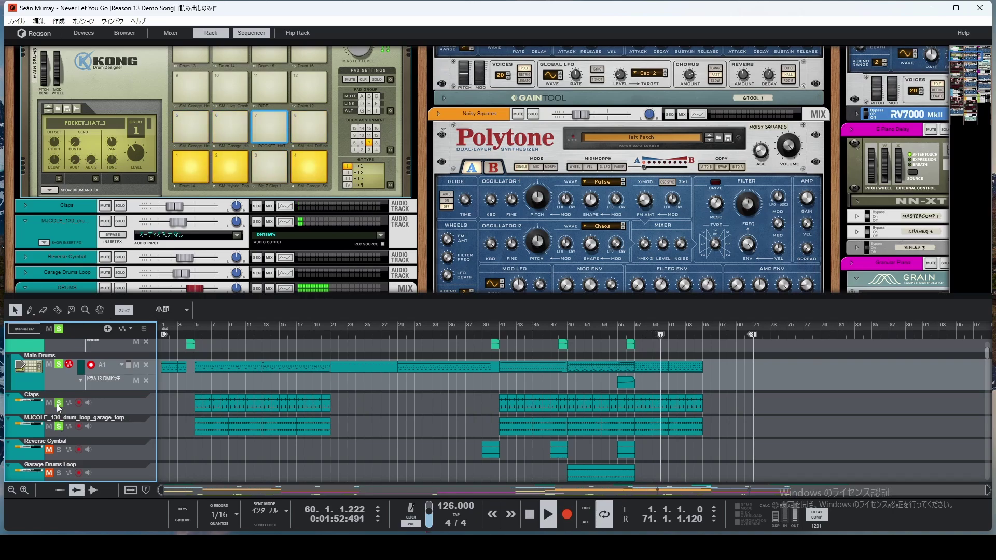
click(58, 403)
scroll(493, 401, down, 1)
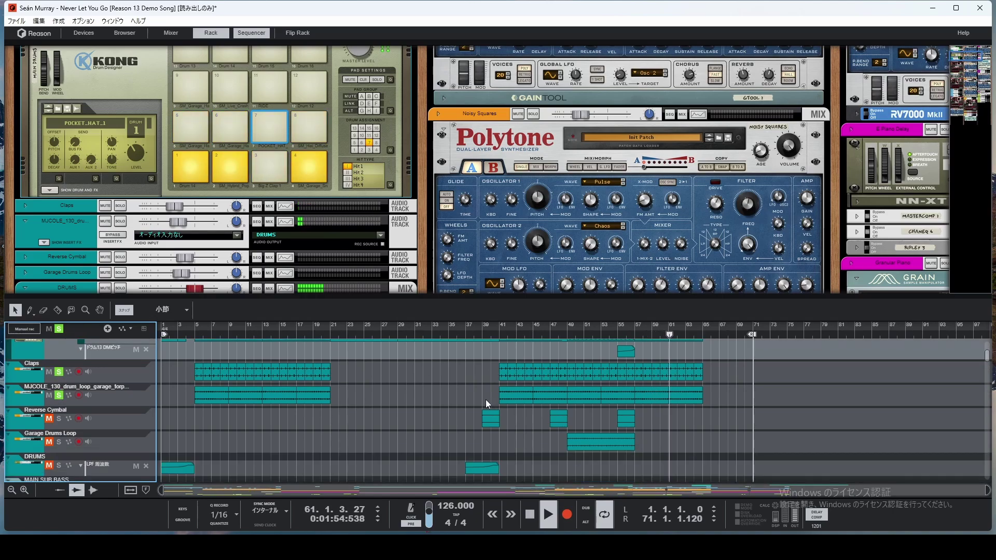
Step: Clear all track solos and look over the other instruments in the rack
click(61, 329)
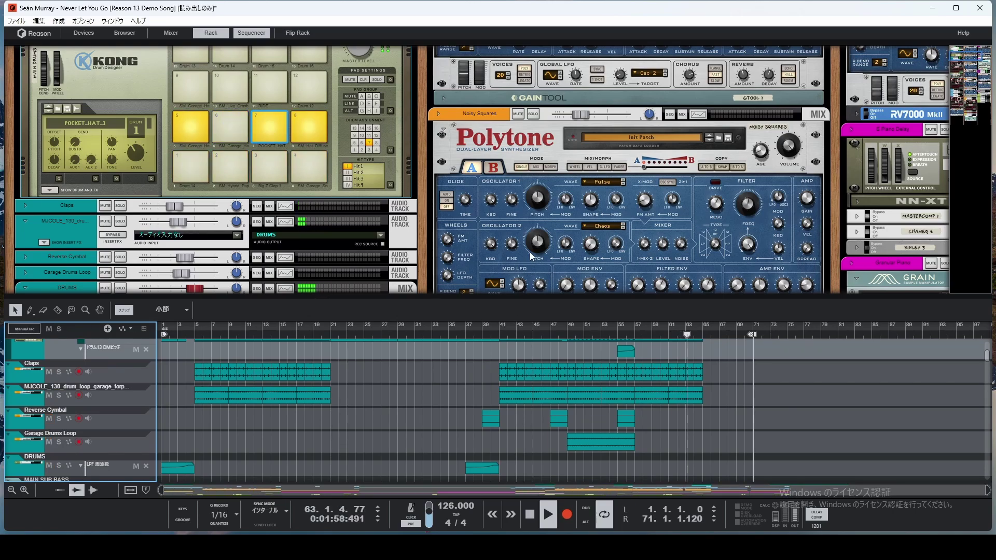
scroll(530, 251, right, 5)
scroll(639, 245, down, 10)
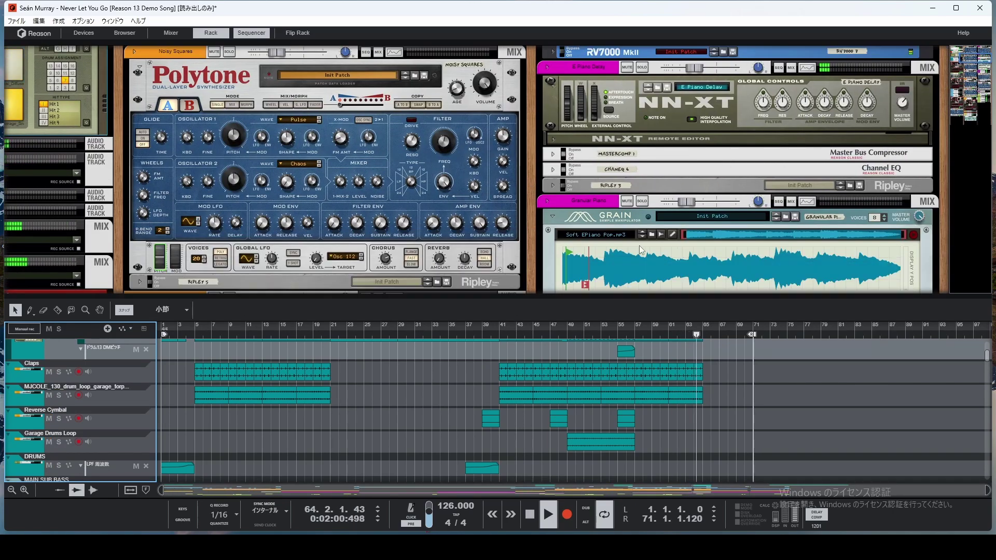
scroll(638, 245, down, 5)
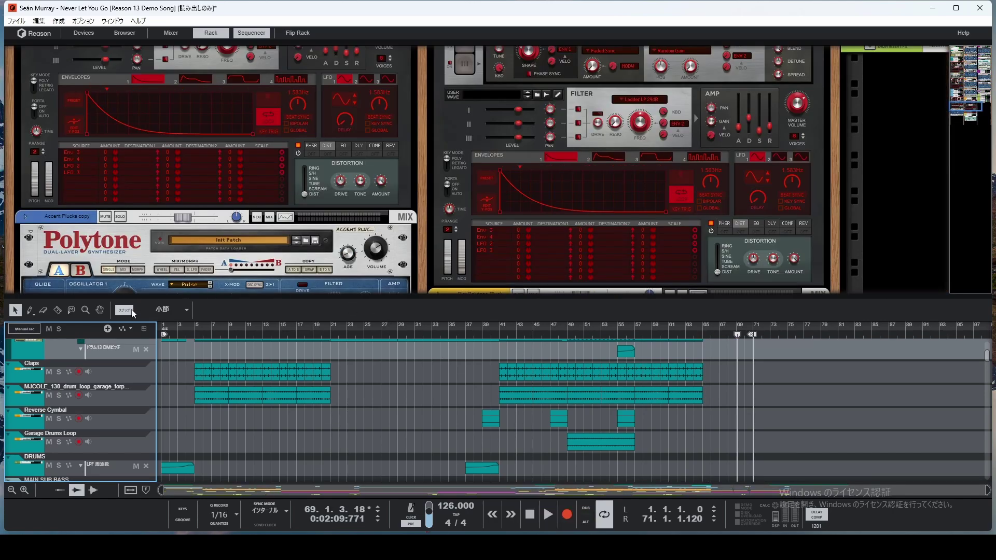
Step: Pick the sequencer's Pencil tool and open its tool options
drag(233, 327, 338, 426)
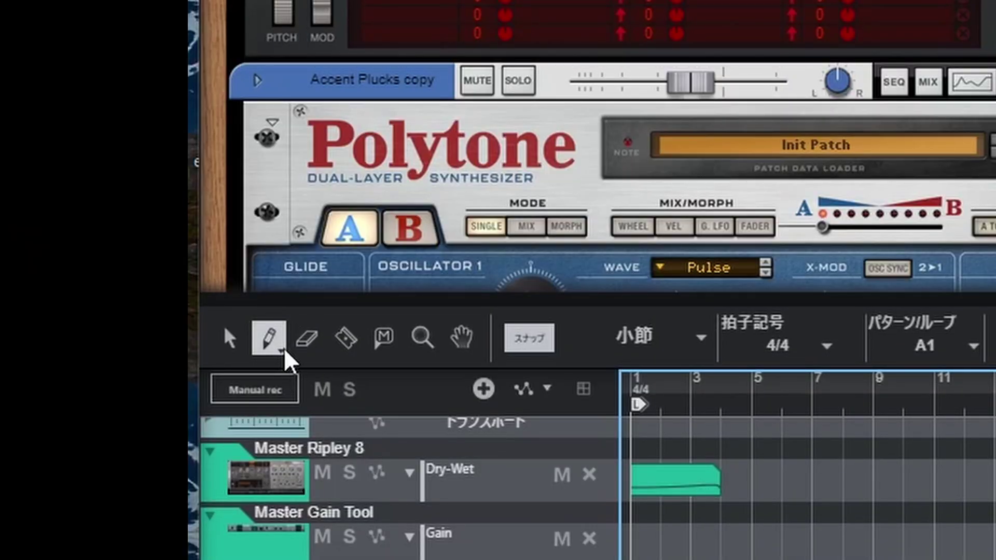
click(280, 352)
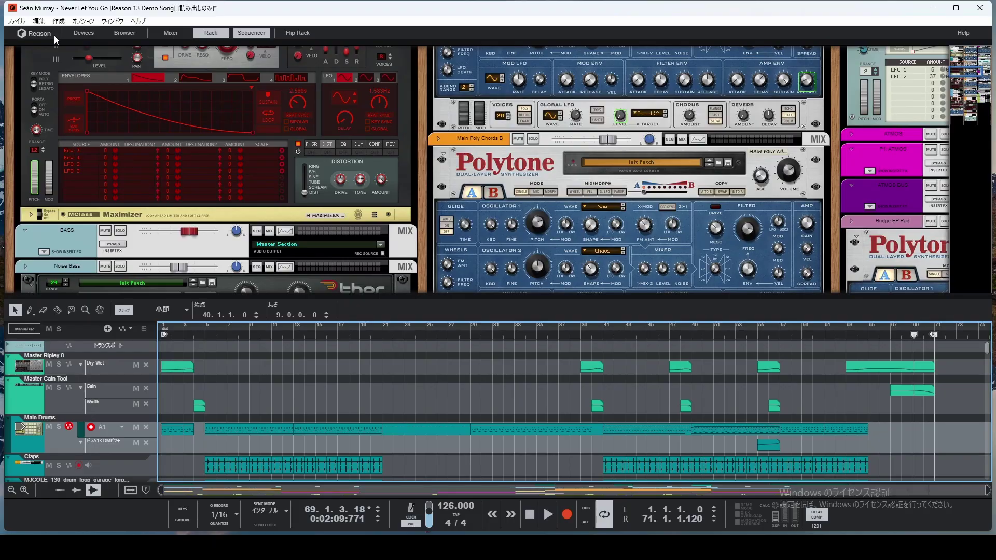
Step: Open the Reason Studios demo songs web page and look through the songs offered for download
click(16, 21)
mouse_move(85, 73)
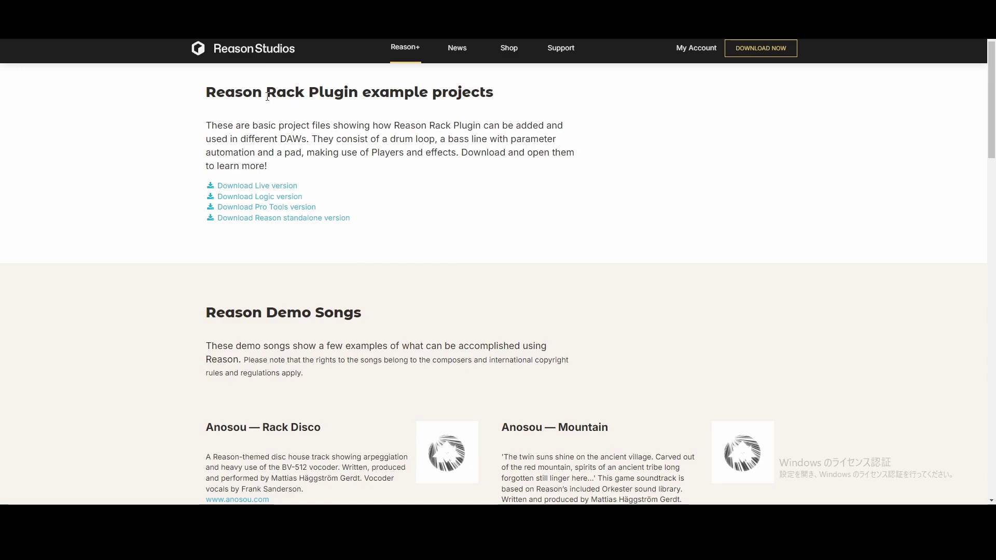
scroll(295, 207, down, 5)
scroll(293, 210, down, 2)
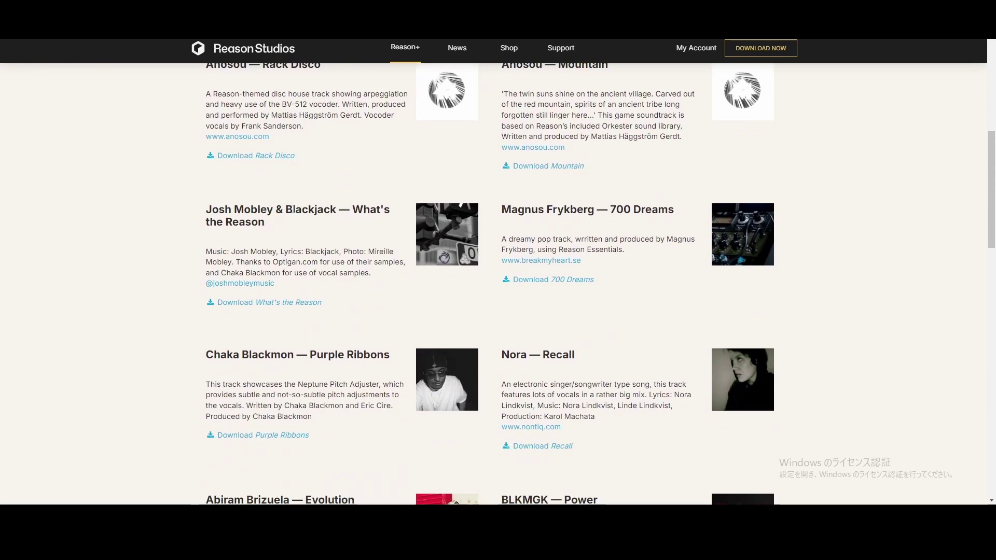
scroll(293, 209, up, 1)
scroll(369, 239, up, 4)
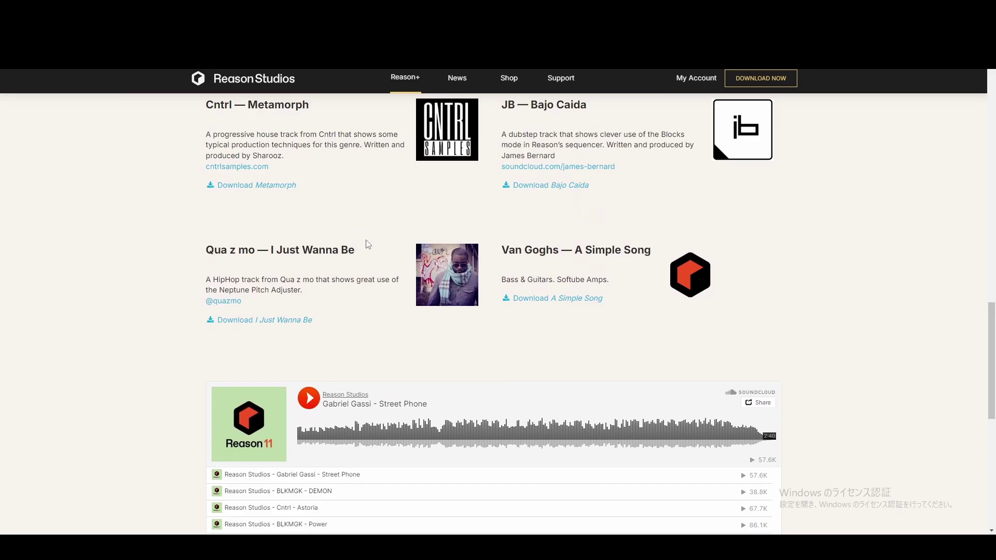
scroll(368, 244, up, 10)
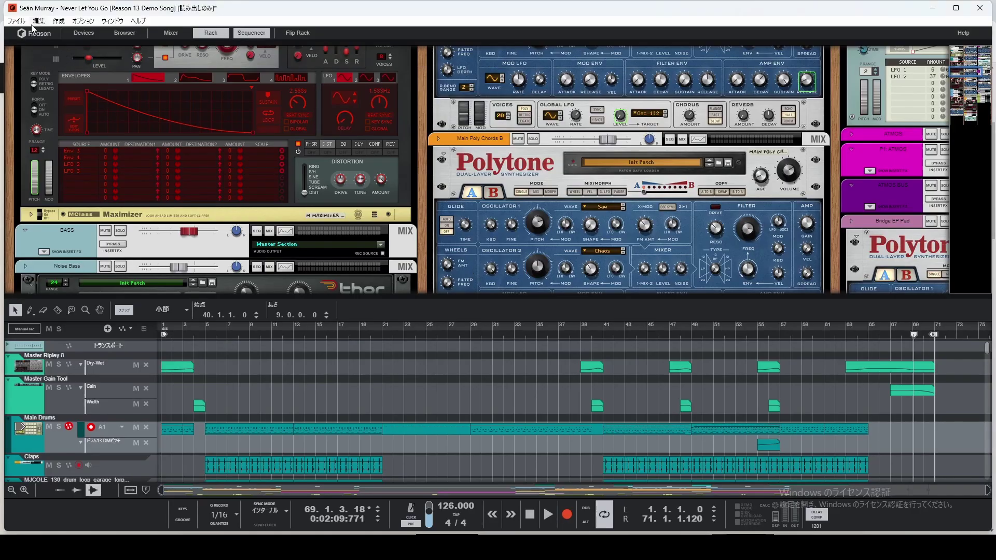
Step: Create a new empty song in Reason and add a Mimic Creative Sampler to its rack
click(20, 21)
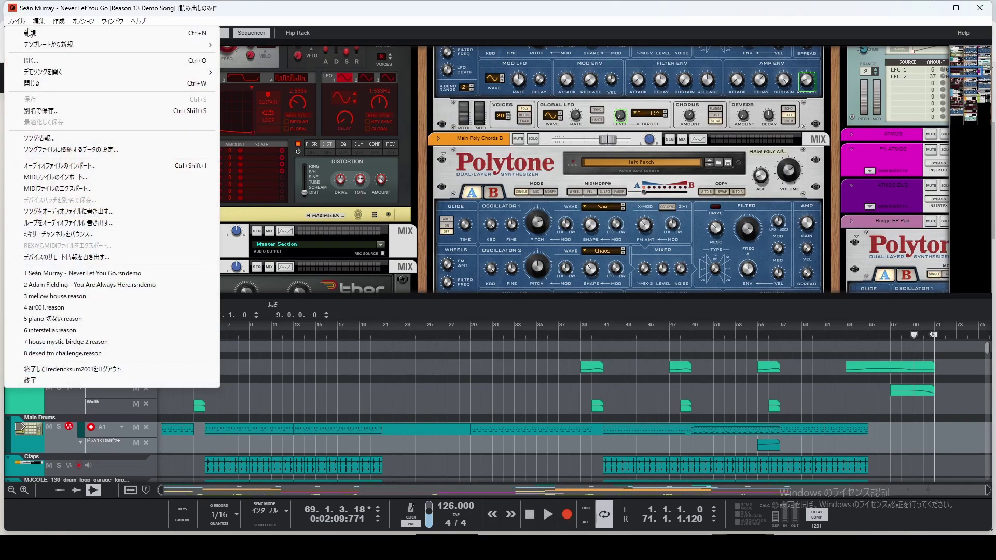
click(31, 34)
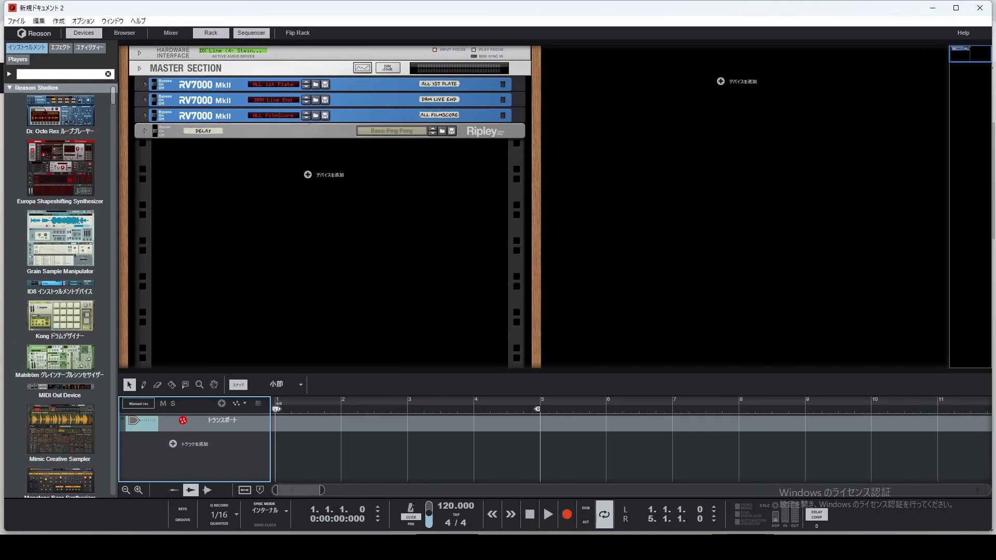
scroll(75, 248, down, 5)
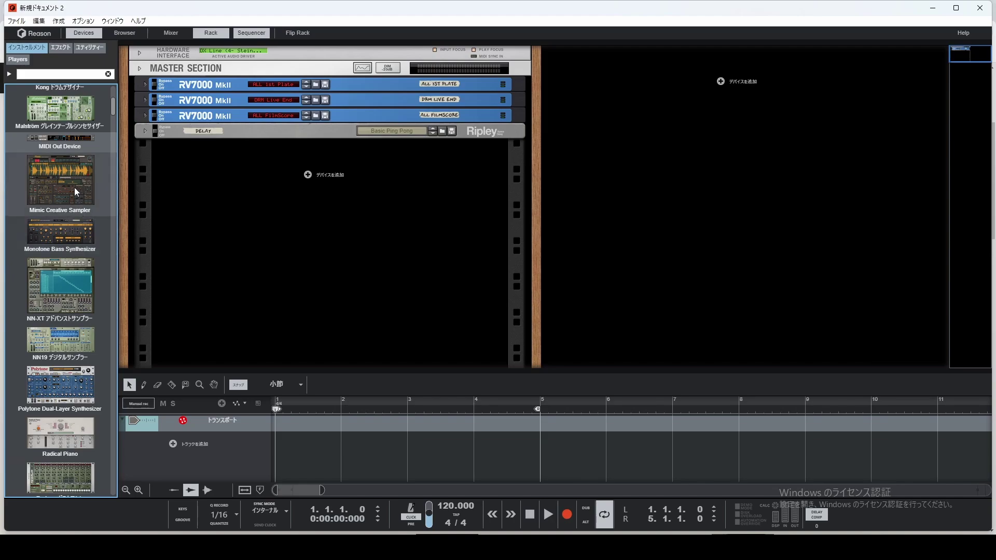
drag(73, 188, 313, 201)
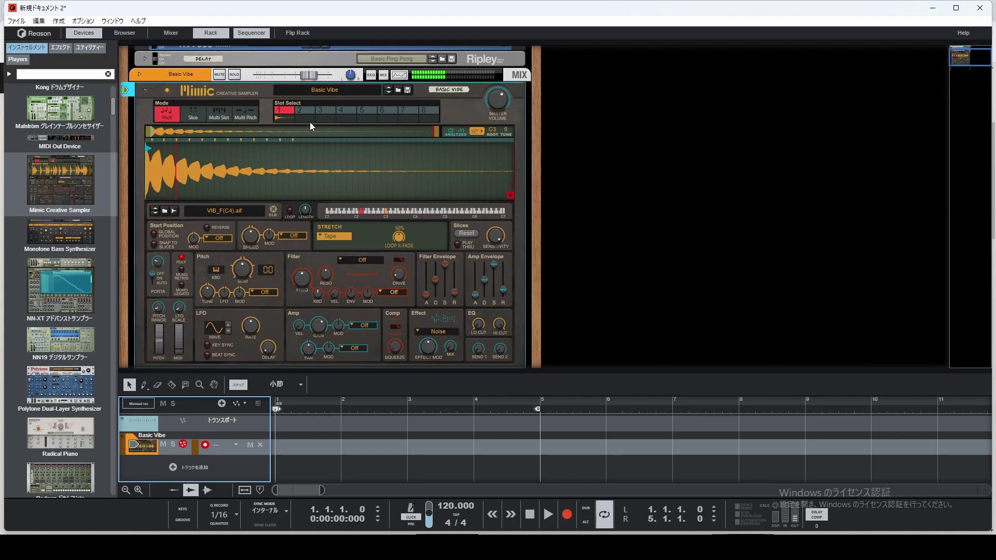
scroll(236, 170, down, 2)
scroll(244, 203, up, 4)
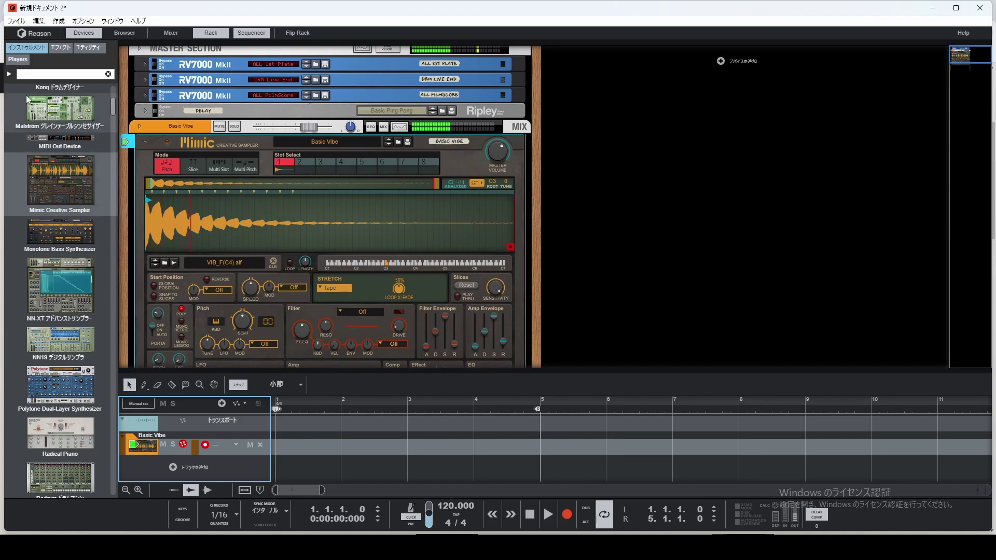
Step: Load Mimic's Bass Machine patch and request the download of its missing Umpf Club Drums ReFill
click(56, 49)
click(22, 50)
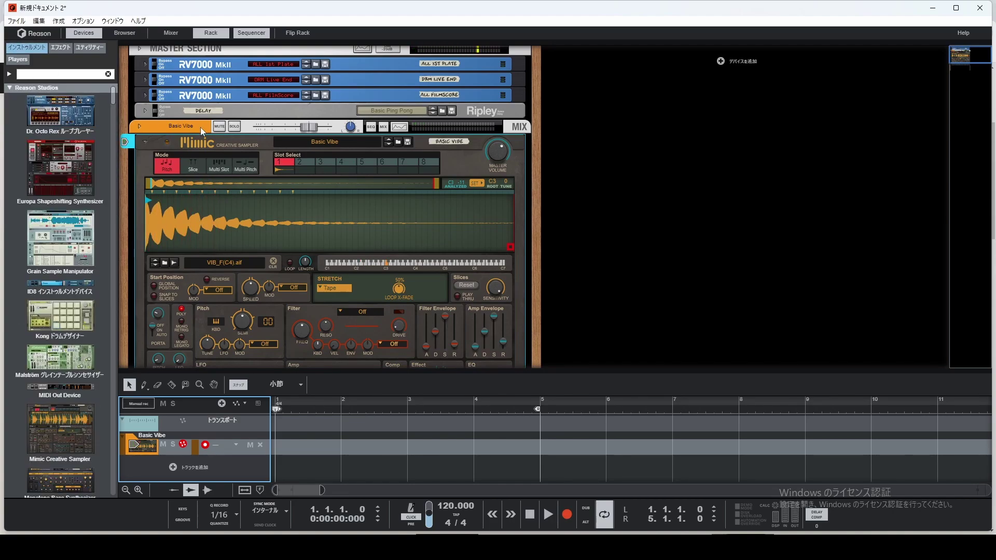
click(391, 144)
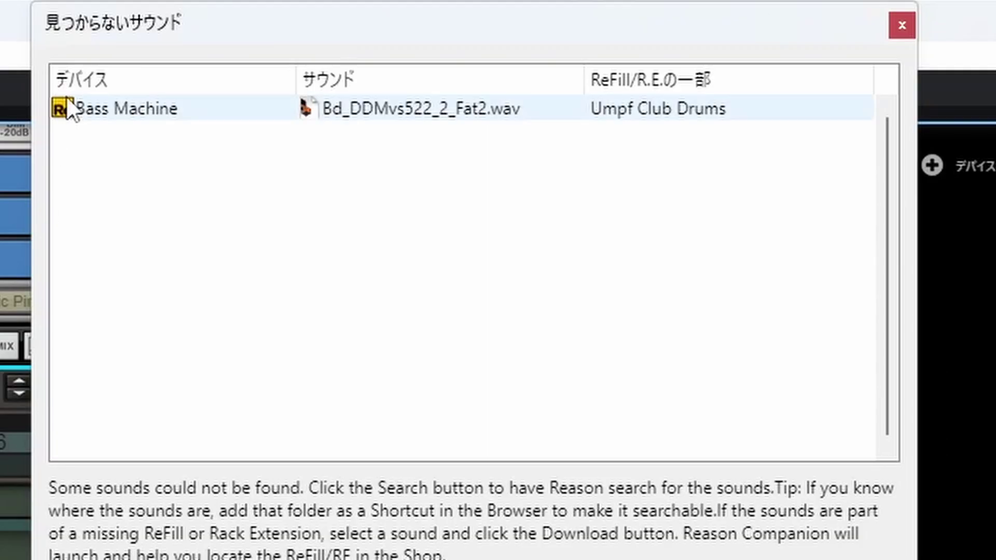
click(313, 108)
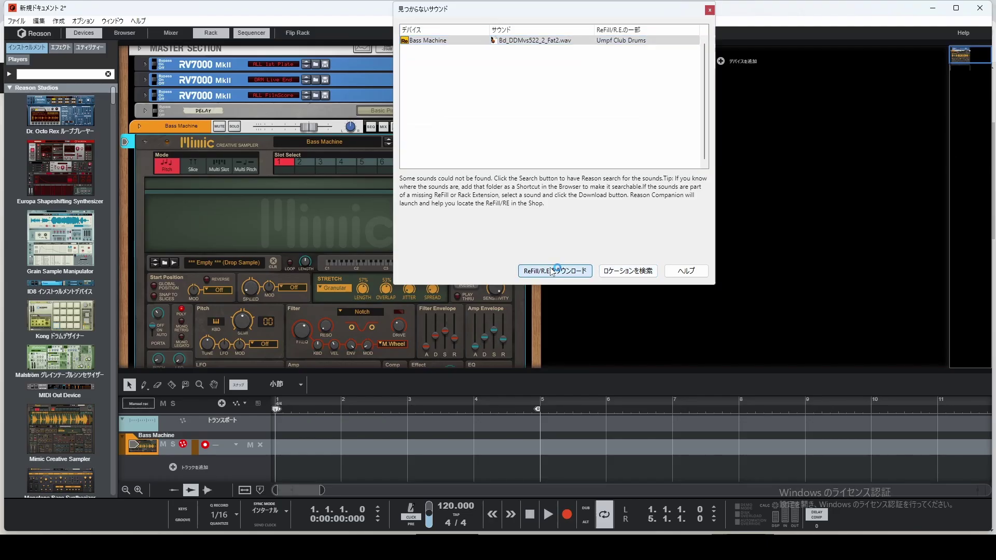
click(555, 267)
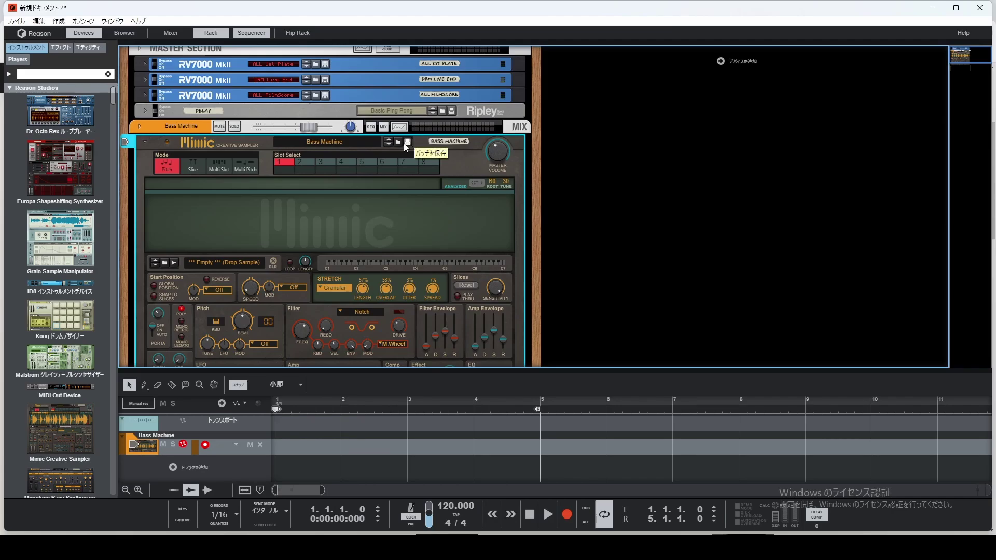
Step: Browse Mimic's patches and load Chord Progression - Piano Impressions
click(403, 144)
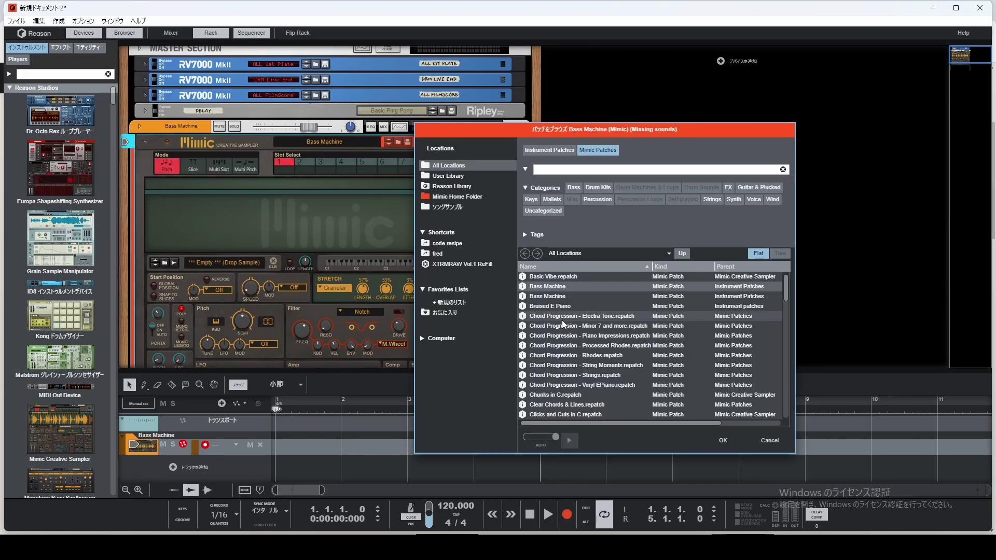
double_click(563, 318)
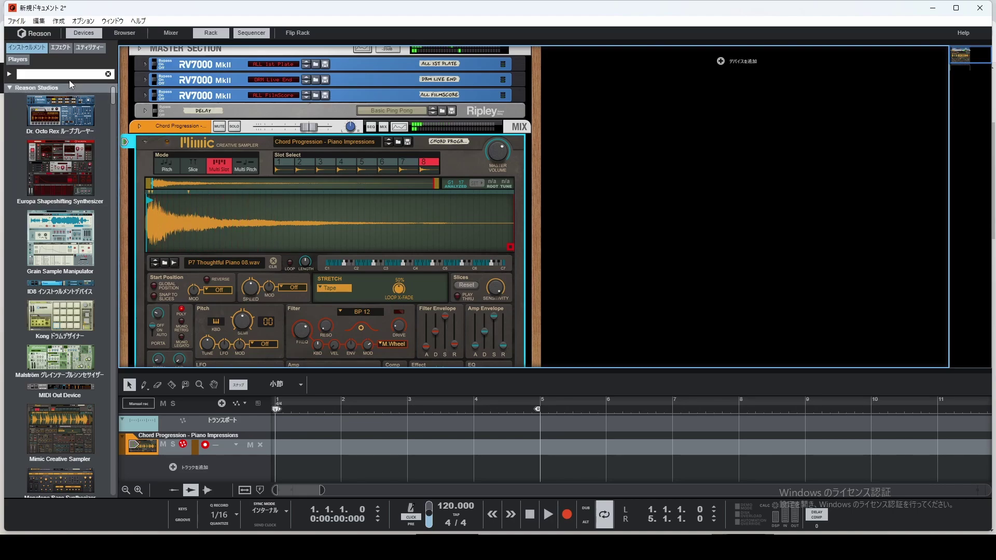
Step: Add a Ripley Space Delay as Mimic's insert effect and load the Big Lo-Fi Ambient patch from the favorites list
click(60, 47)
drag(71, 185, 291, 140)
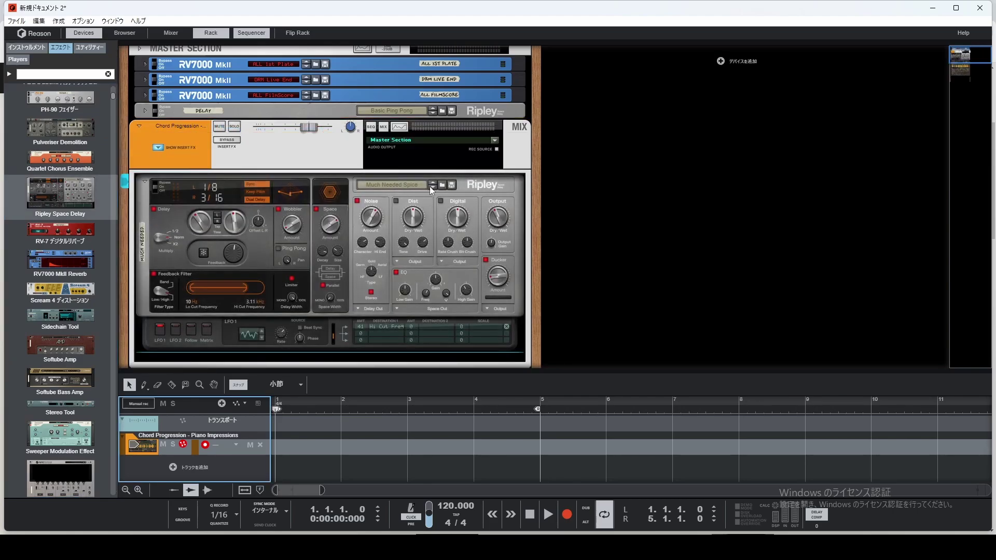
click(442, 185)
click(459, 313)
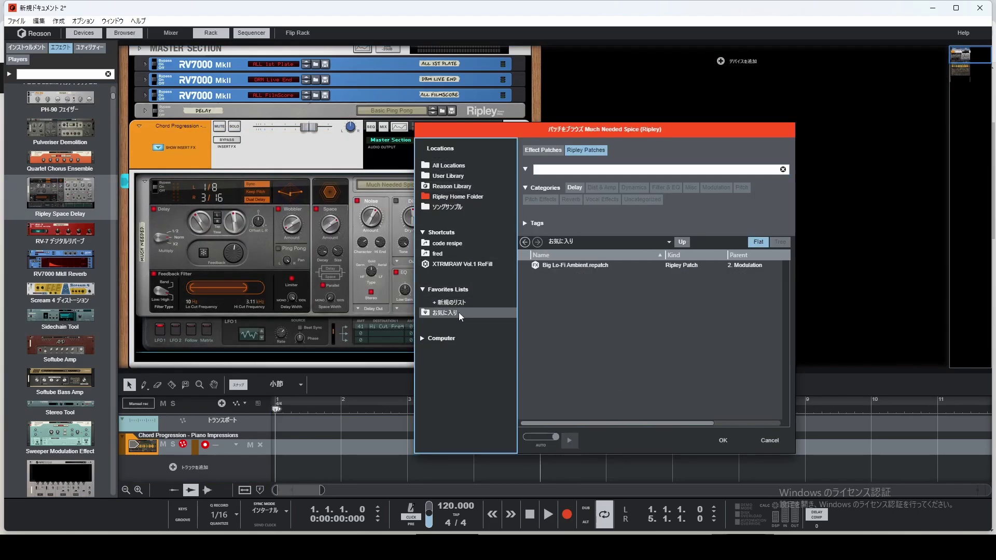
double_click(546, 267)
Step: Examine Mimic's waveform, filter, LFO and effect controls below the Ripley insert effect
scroll(325, 192, down, 5)
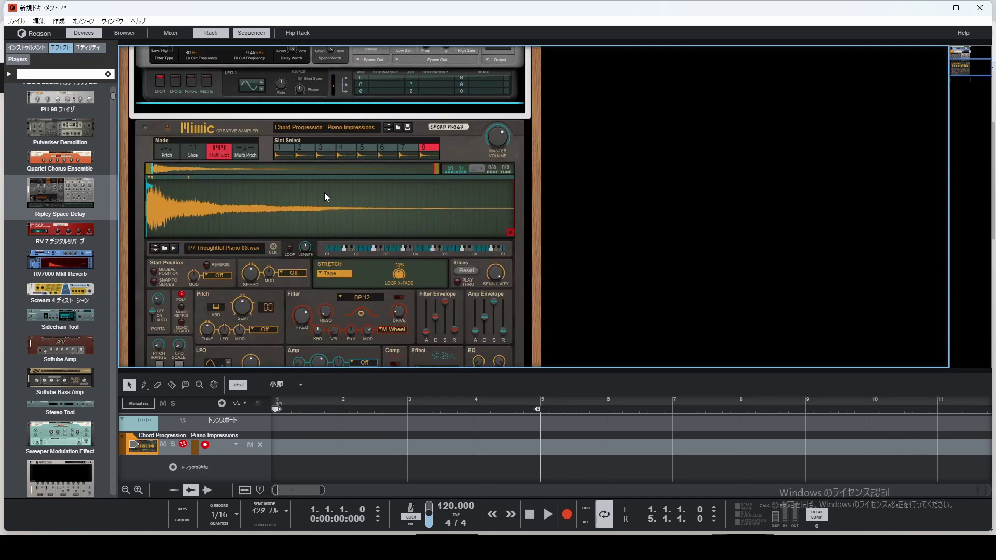
scroll(325, 194, down, 3)
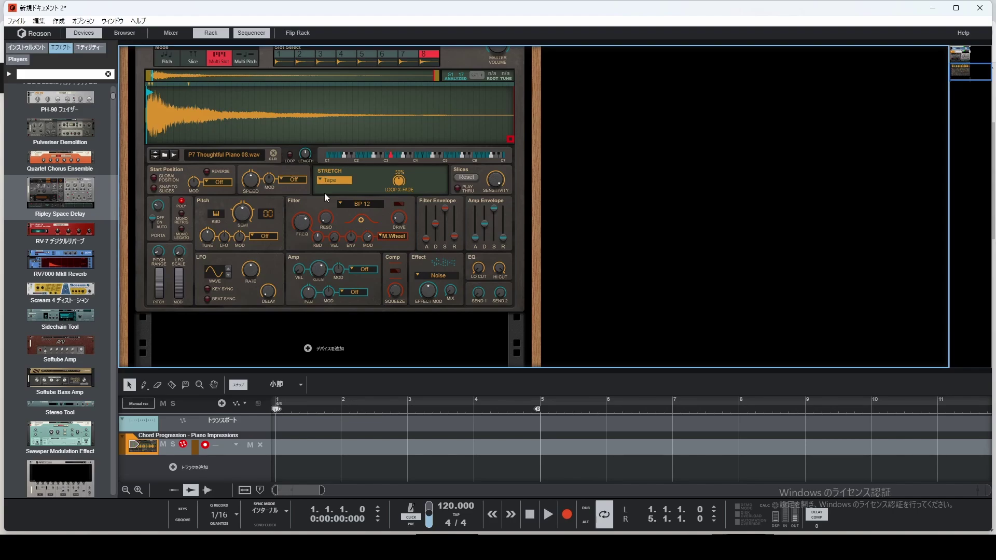
scroll(337, 216, up, 5)
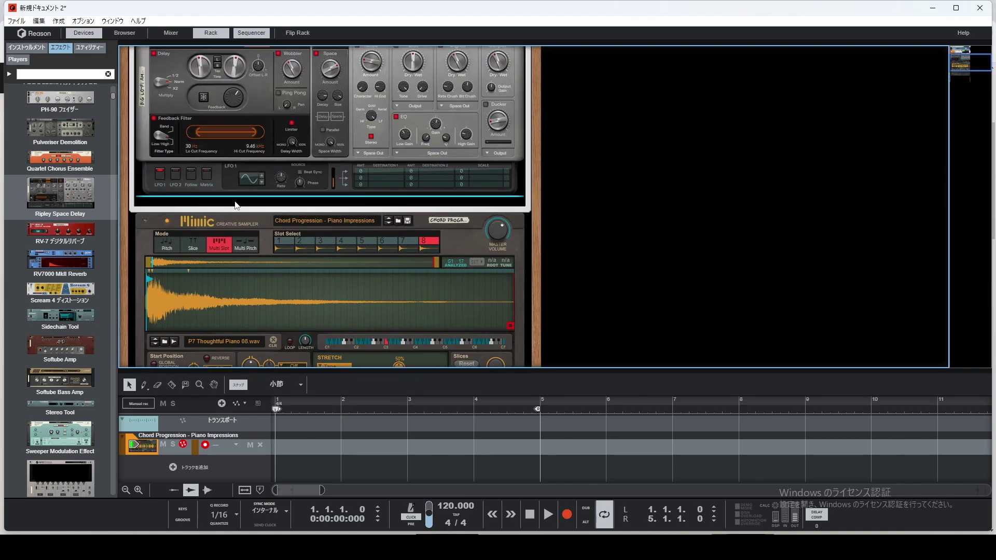
scroll(235, 203, down, 1)
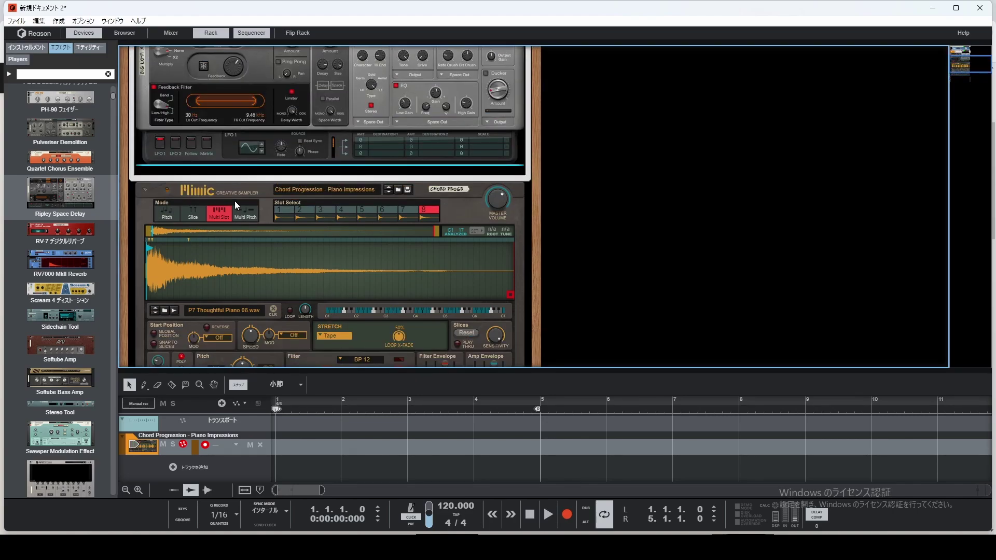
scroll(326, 257, down, 5)
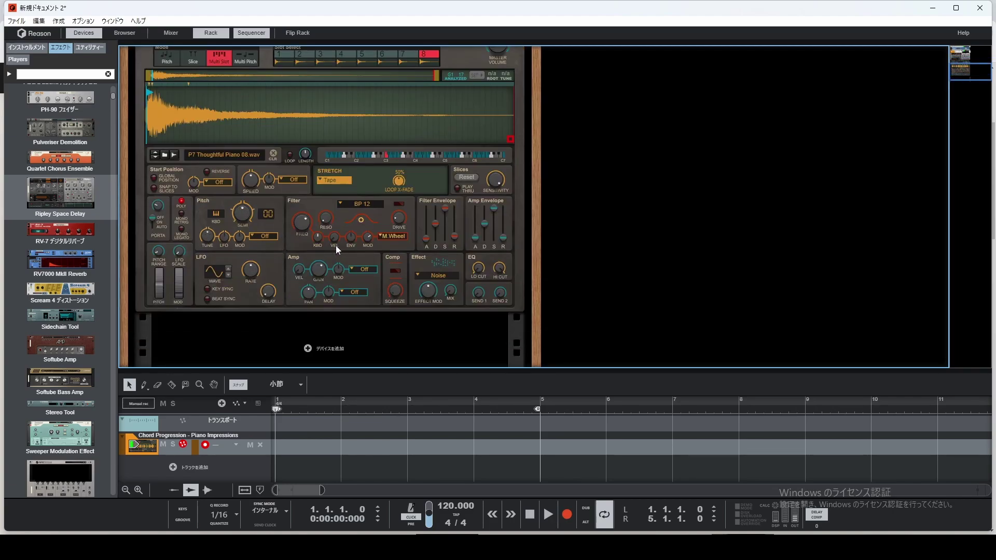
Step: Load the Chord Progression - Processed Rhodes patch into Mimic, keeping the Ripley Space Delay insert effect in place
scroll(346, 159, up, 10)
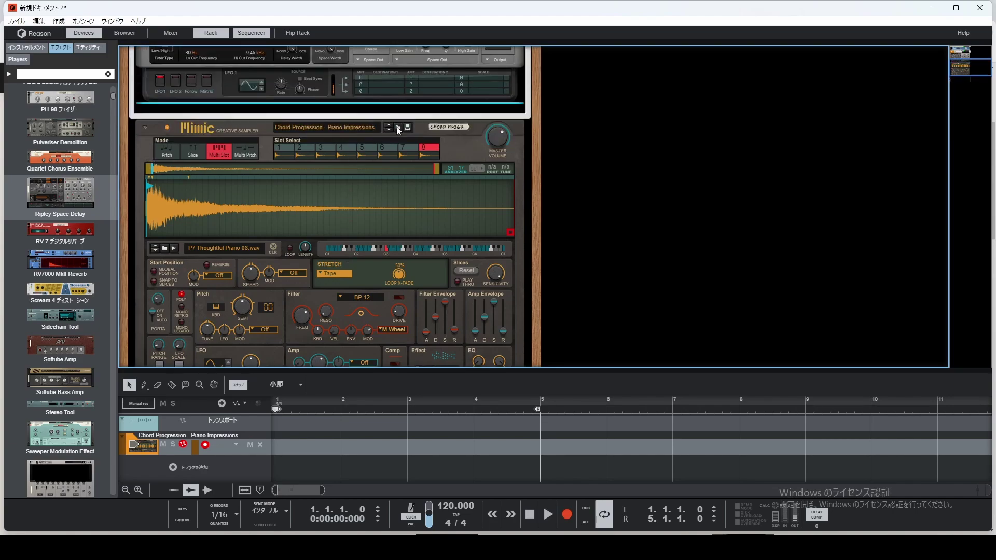
click(228, 197)
scroll(350, 196, down, 5)
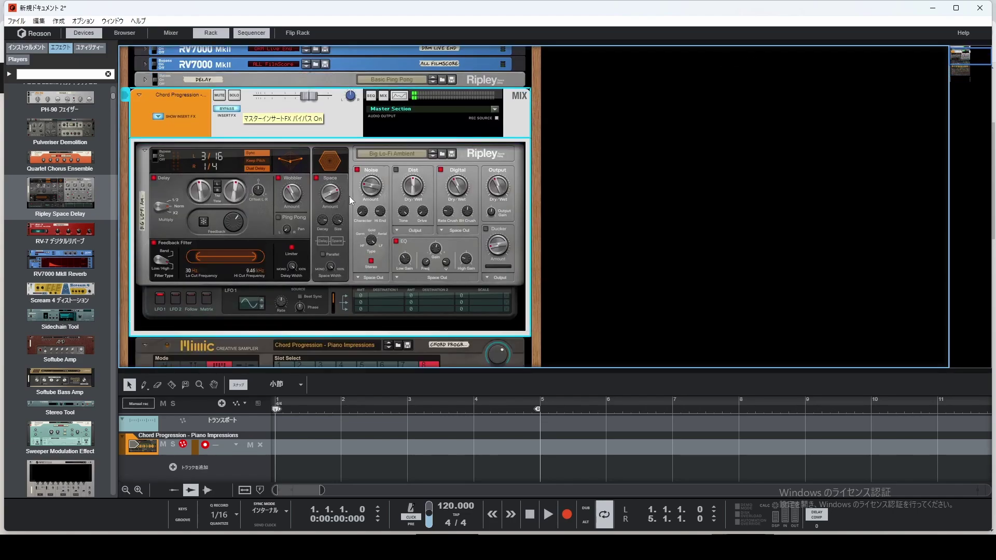
click(389, 225)
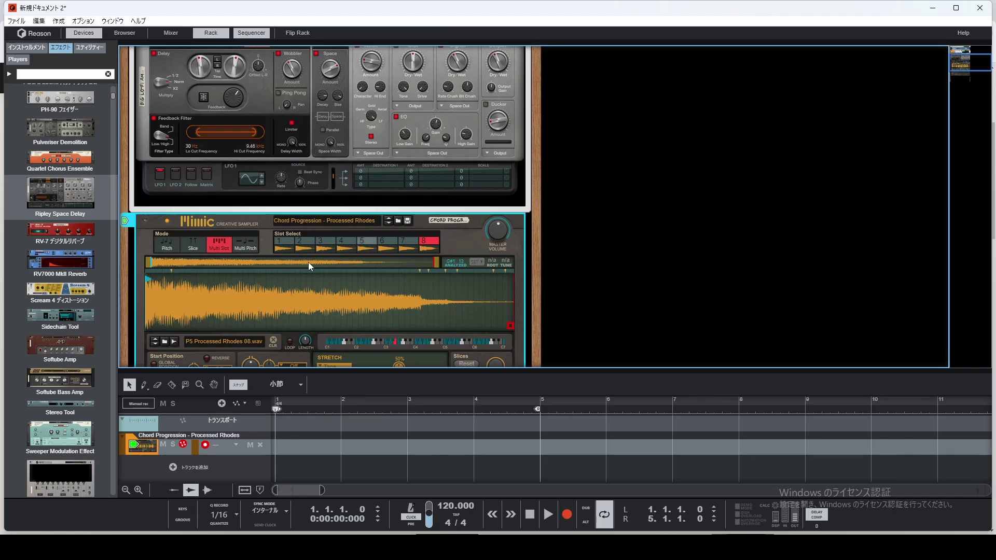
scroll(343, 197, up, 4)
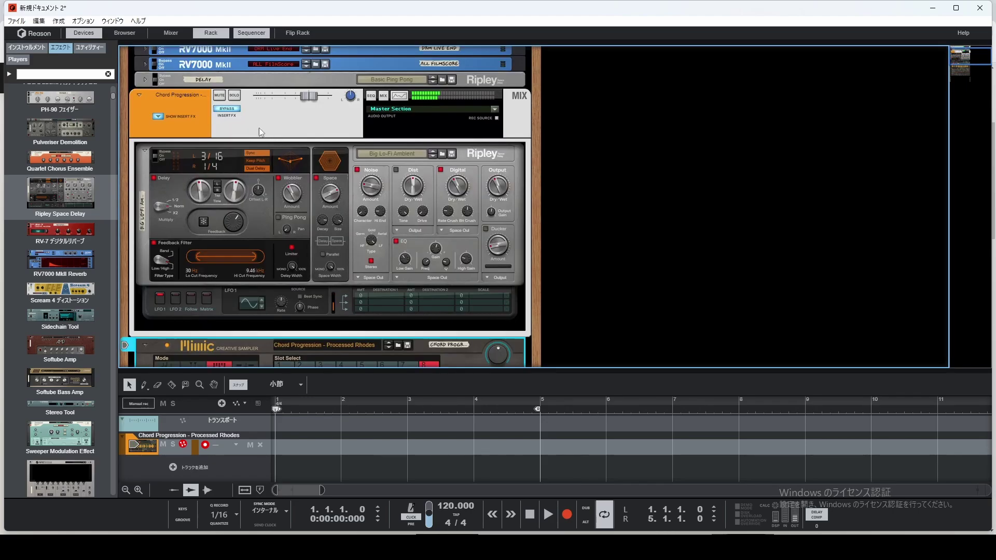
click(344, 198)
scroll(334, 207, down, 5)
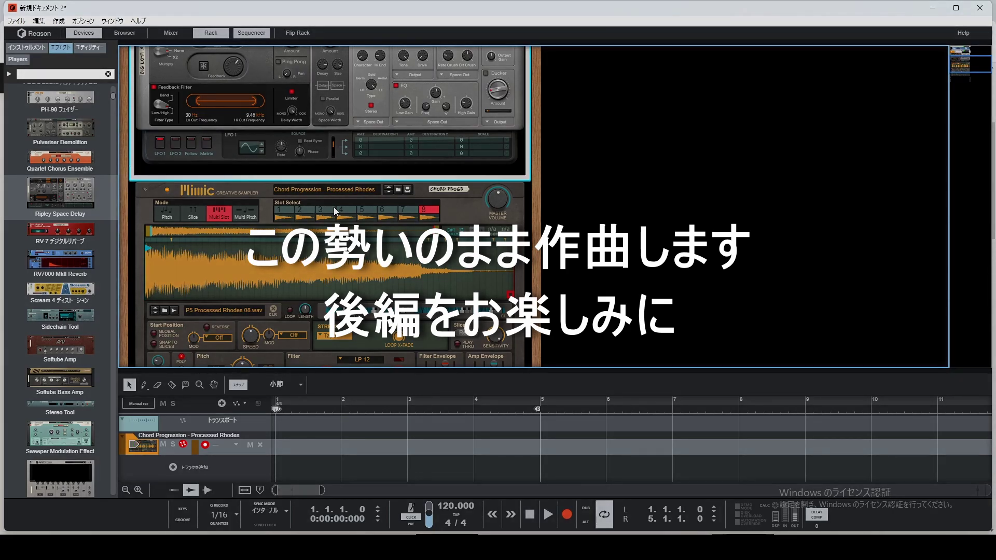
scroll(225, 213, down, 3)
scroll(225, 212, down, 2)
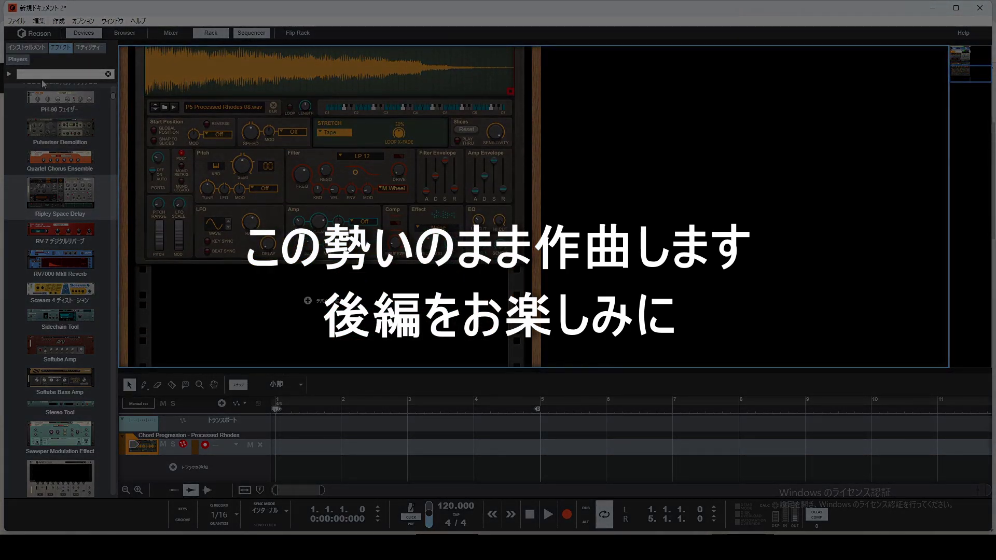